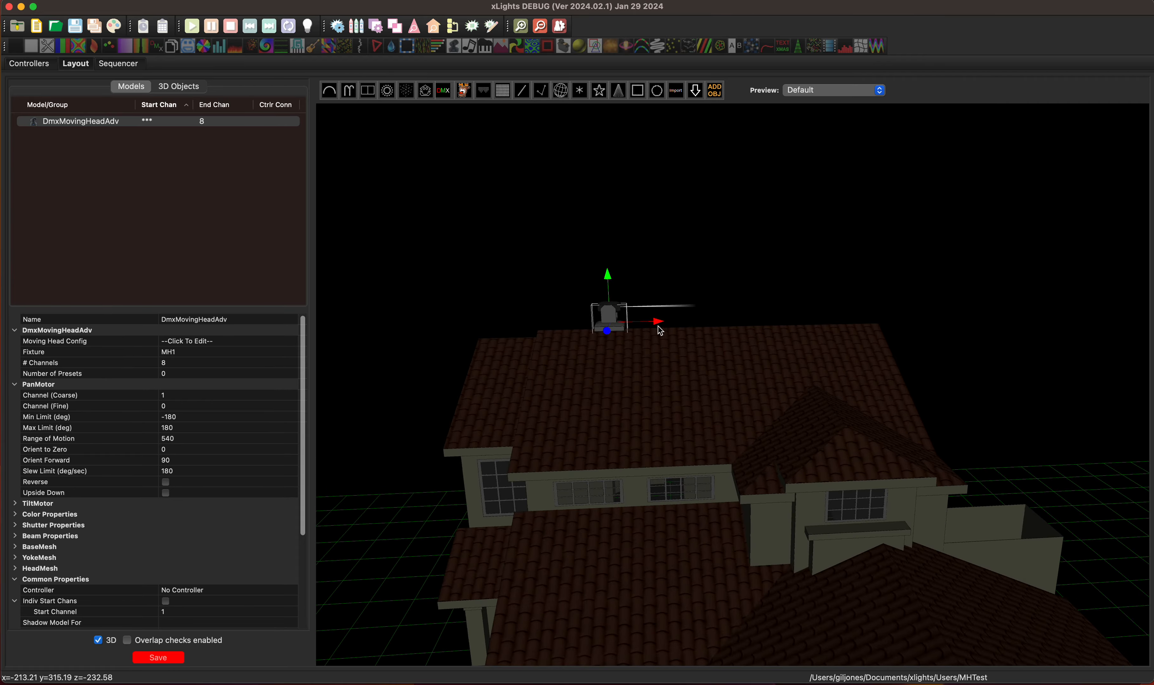
Move the moving head along the roof ridge to about x -262 and paste three copies of it spaced out along the ridge
{"action": "left_click_drag", "start_coordinate": [657, 324], "coordinate": [613, 325]}
{"action": "left_click_drag", "start_coordinate": [677, 406], "coordinate": [695, 416]}
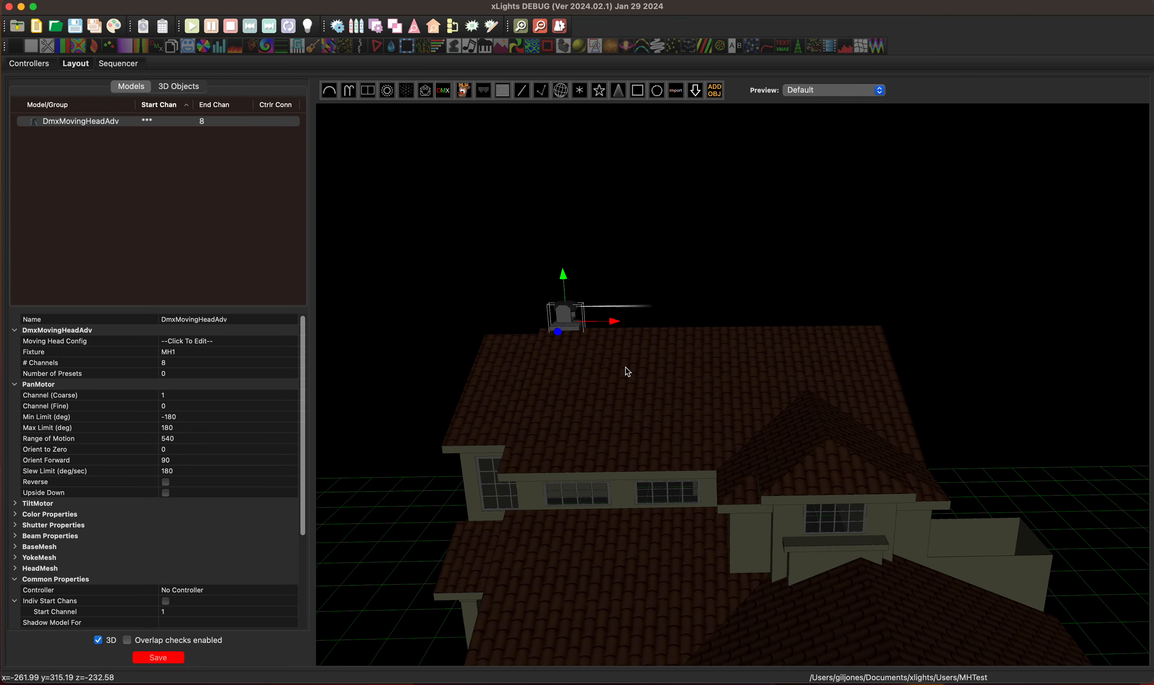
{"action": "key", "text": "super+v"}
{"action": "left_click_drag", "start_coordinate": [650, 324], "coordinate": [704, 327]}
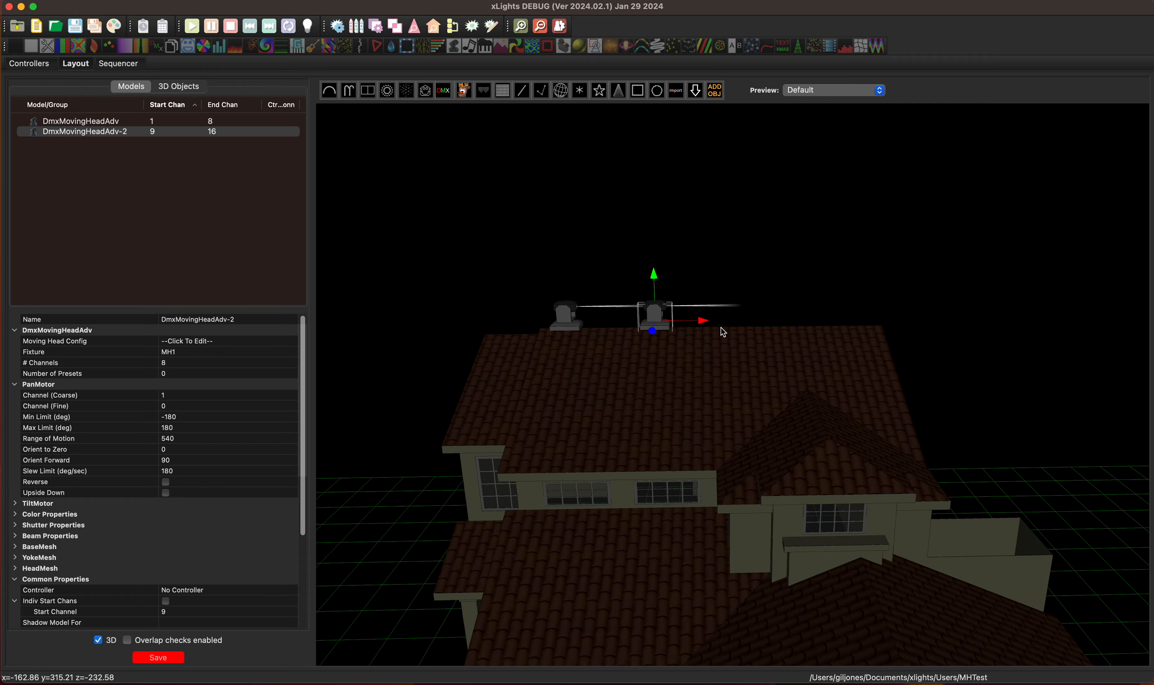
{"action": "key", "text": "super+v"}
{"action": "left_click_drag", "start_coordinate": [739, 325], "coordinate": [897, 326]}
{"action": "key", "text": "super+v"}
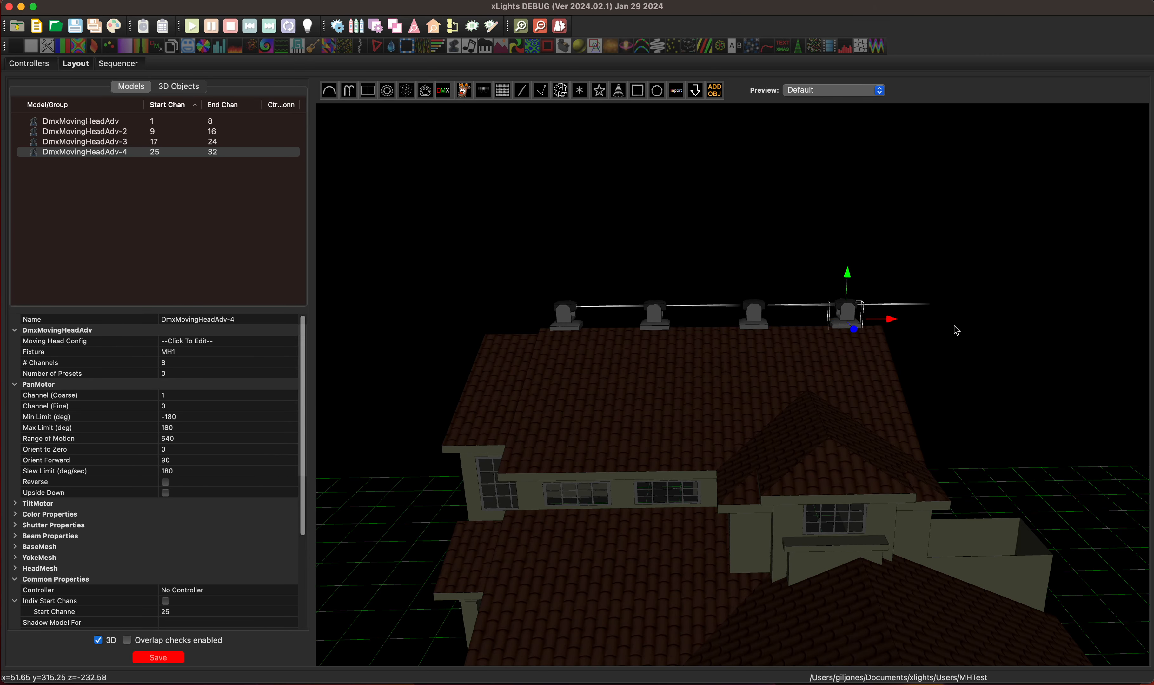
Nudge the third moving head along the ridge to about x -56 and deselect it
{"action": "left_click", "coordinate": [757, 335]}
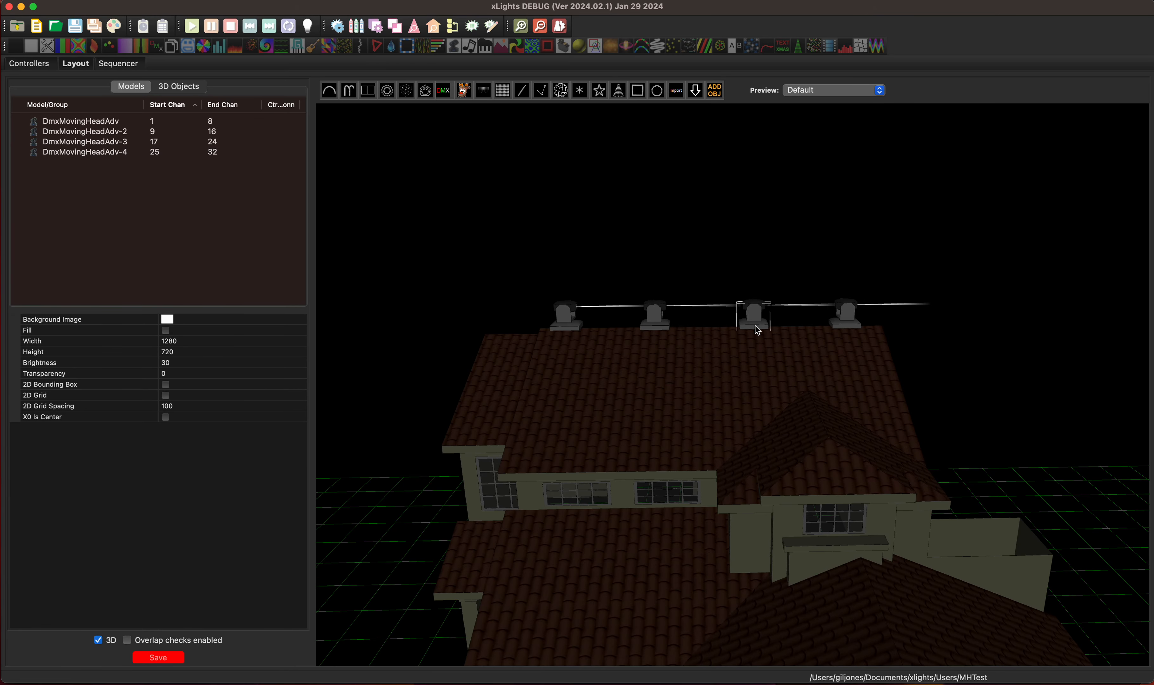
{"action": "left_click", "coordinate": [754, 326]}
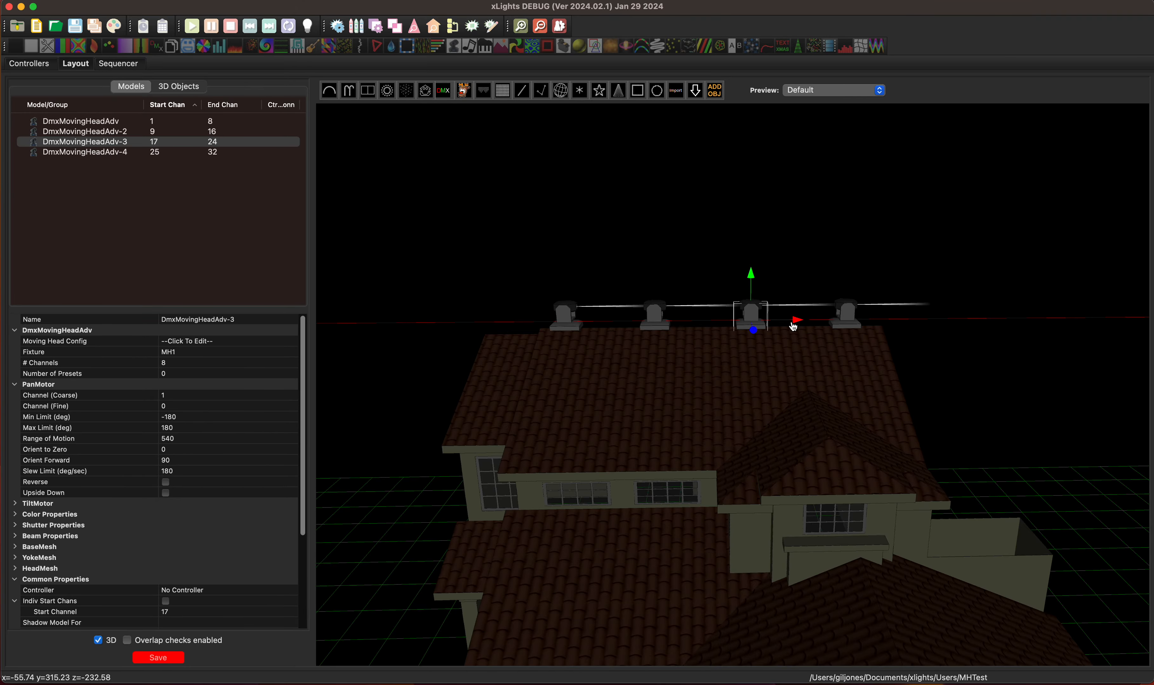
{"action": "left_click", "coordinate": [872, 233]}
{"action": "left_click_drag", "start_coordinate": [904, 357], "coordinate": [882, 366]}
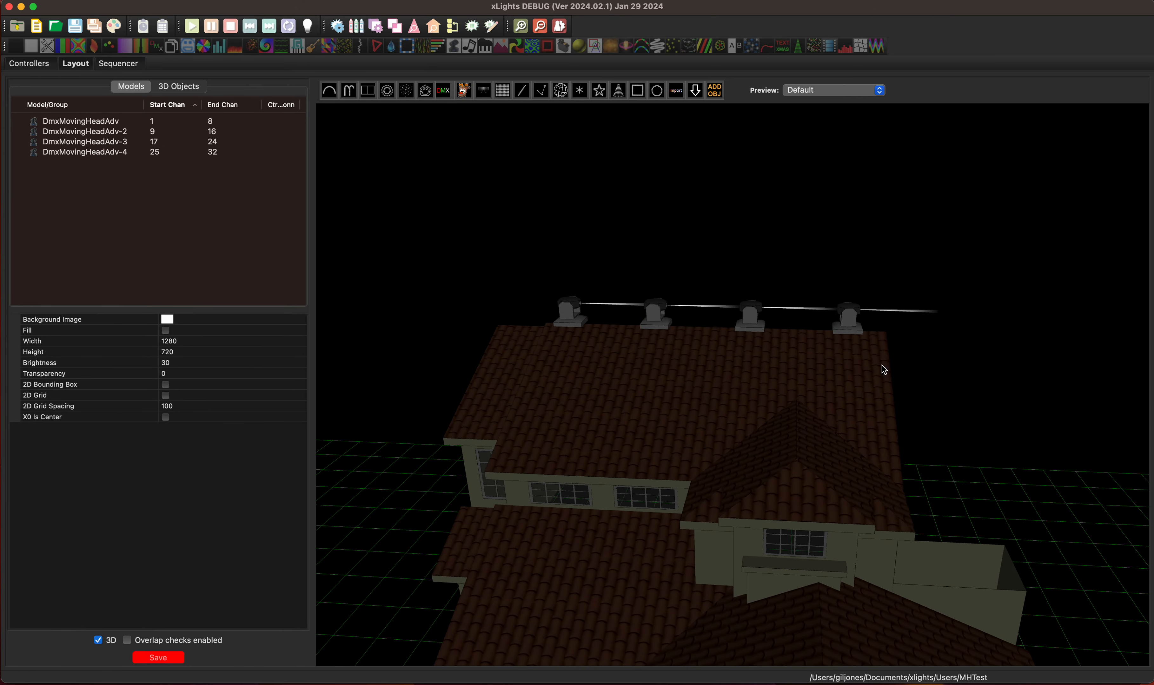
{"action": "scroll", "coordinate": [642, 396], "scroll_direction": "up", "scroll_amount": 5}
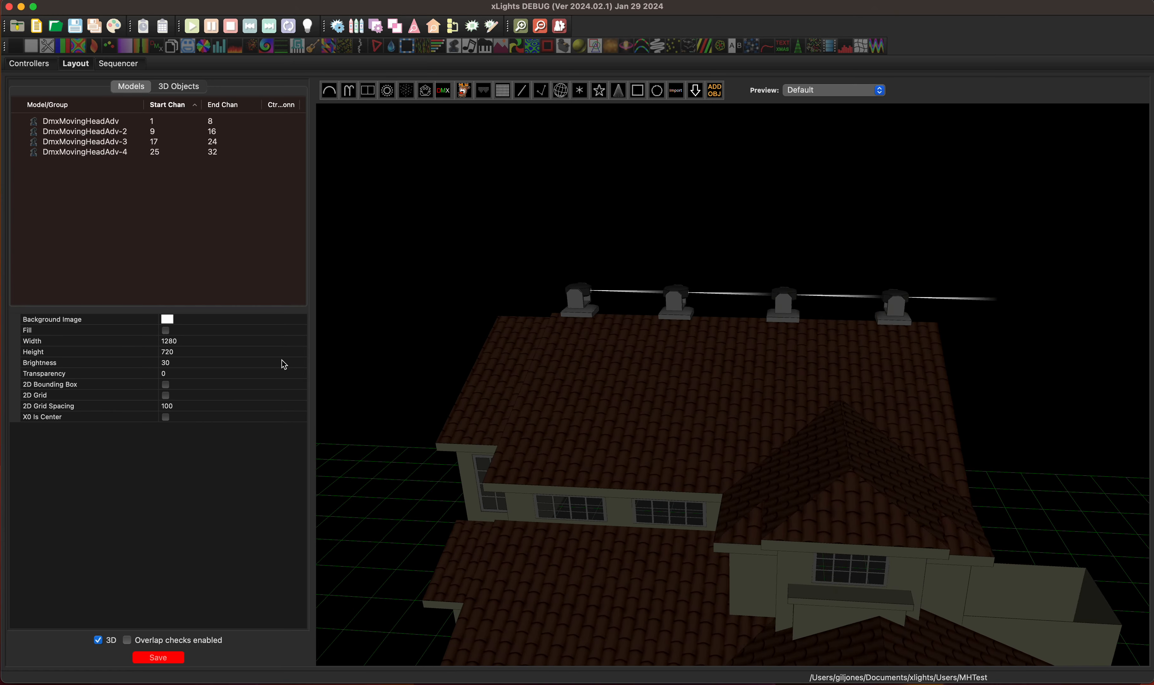
Switch the first moving head's BaseMesh to Mesh Only to identify the base part, and turn the option off again
{"action": "left_click", "coordinate": [585, 317]}
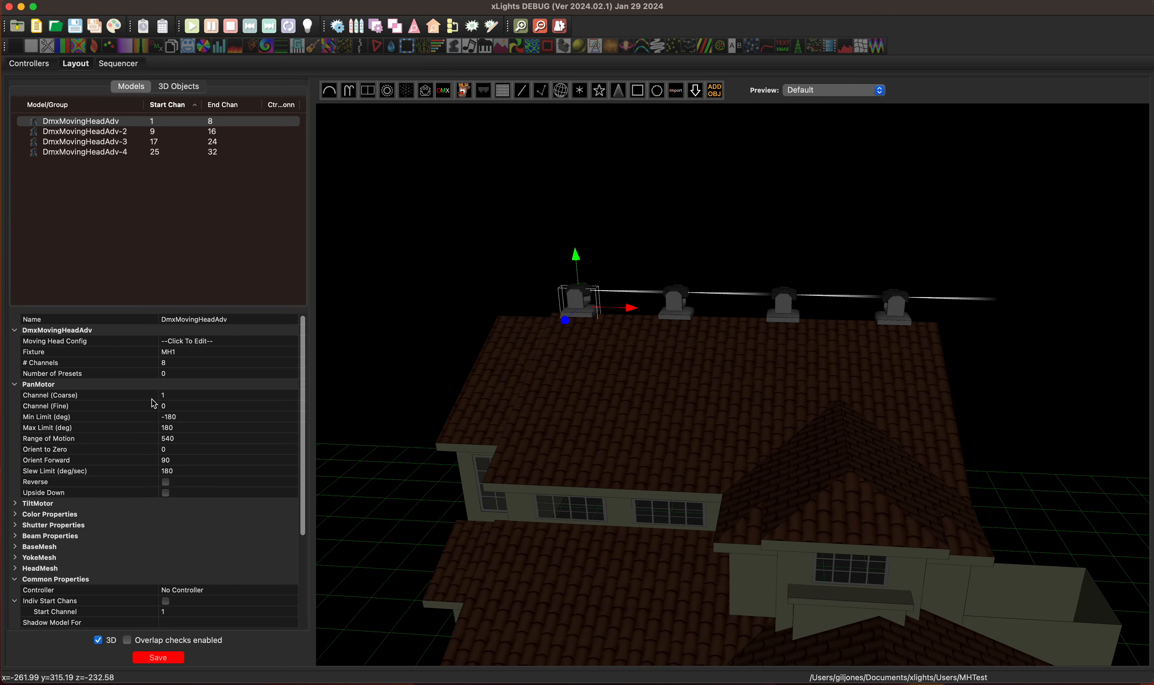
{"action": "left_click", "coordinate": [15, 547]}
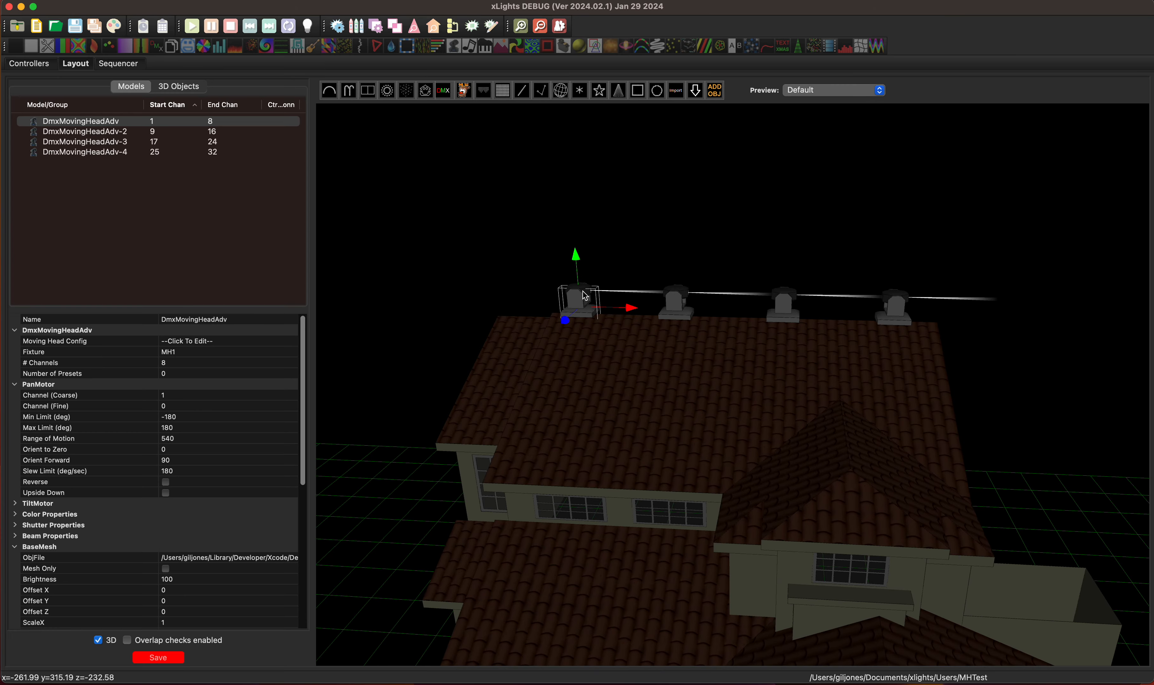
{"action": "left_click", "coordinate": [16, 547]}
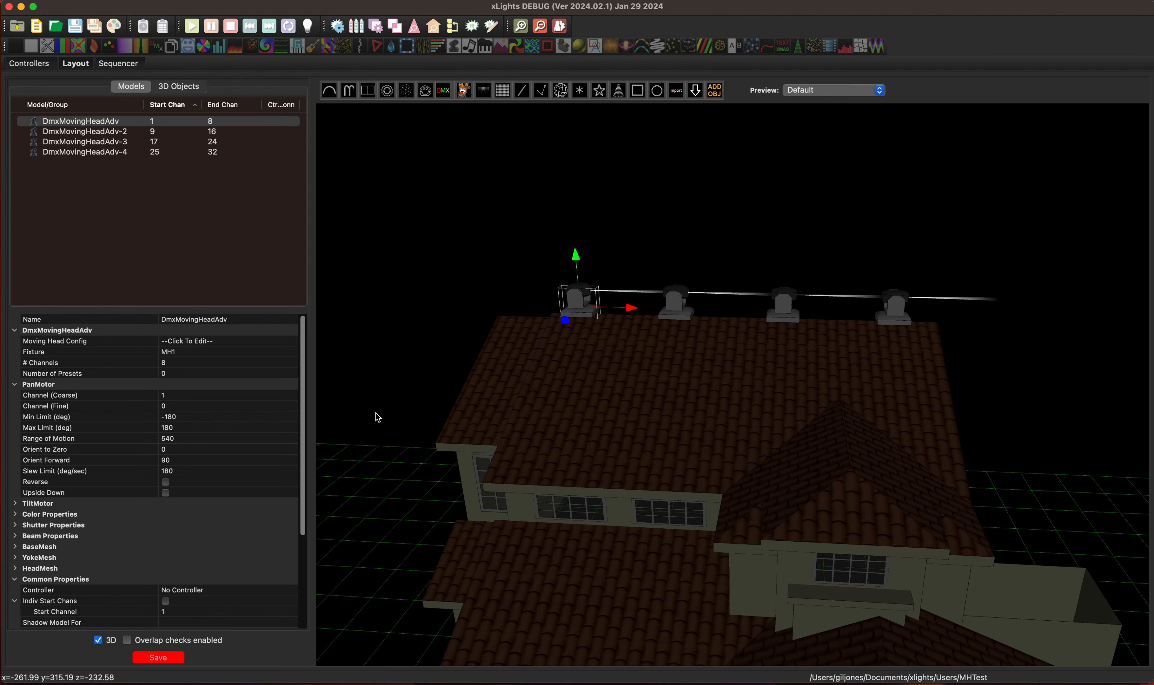
{"action": "left_click", "coordinate": [15, 545]}
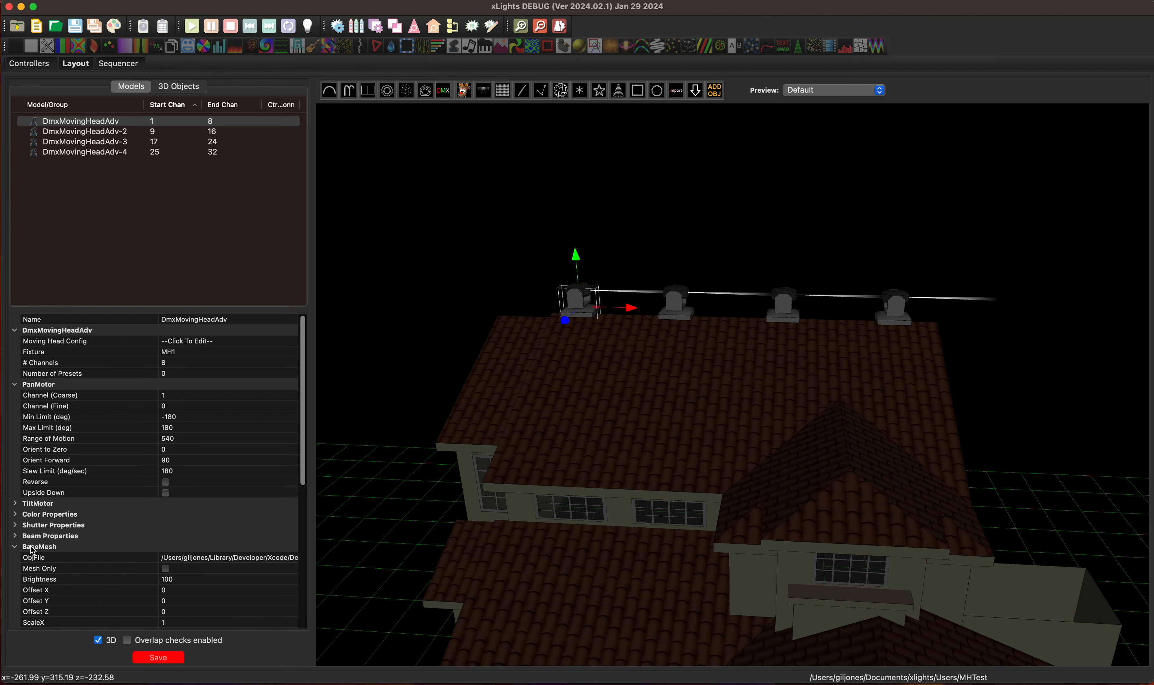
{"action": "scroll", "coordinate": [115, 542], "scroll_direction": "down", "scroll_amount": 5}
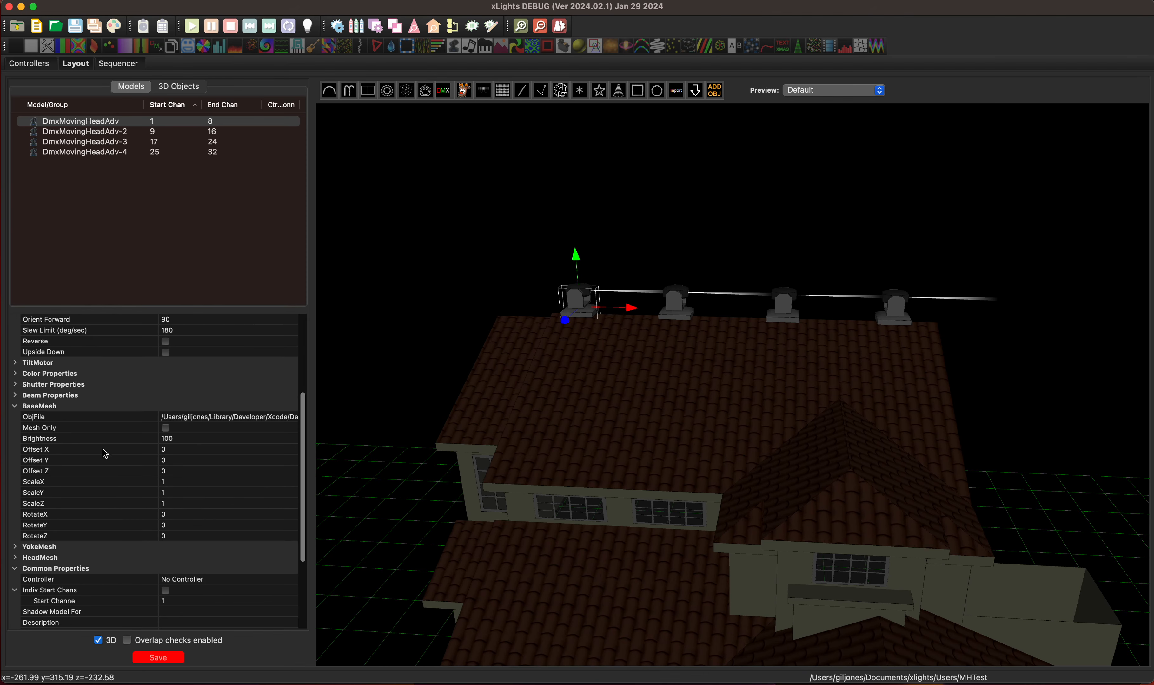
{"action": "left_click", "coordinate": [166, 431]}
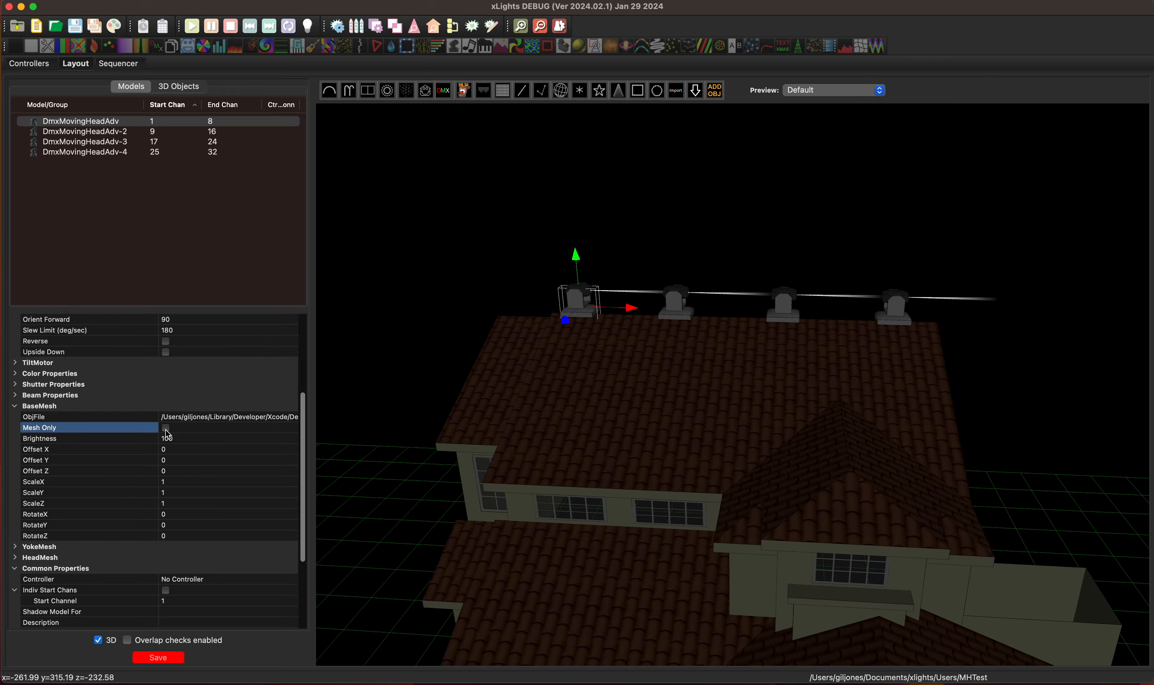
{"action": "left_click", "coordinate": [166, 430]}
{"action": "left_click", "coordinate": [165, 430]}
{"action": "left_click_drag", "start_coordinate": [541, 319], "coordinate": [660, 360]}
{"action": "left_click_drag", "start_coordinate": [943, 410], "coordinate": [759, 402]}
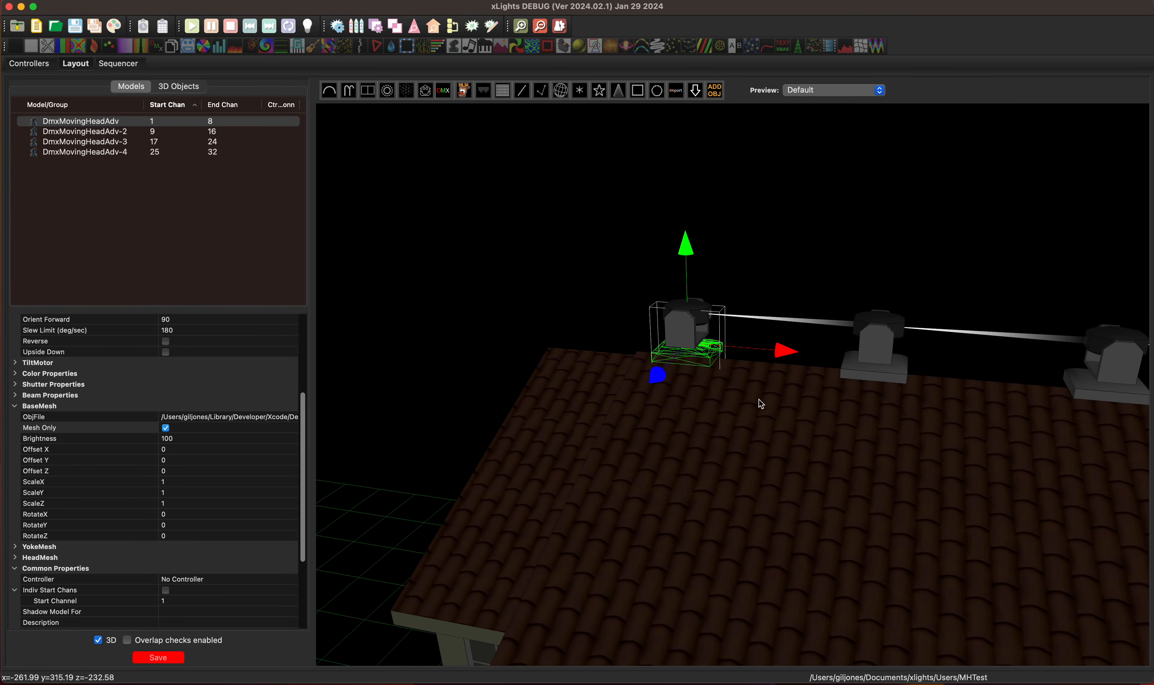
{"action": "left_click", "coordinate": [166, 428]}
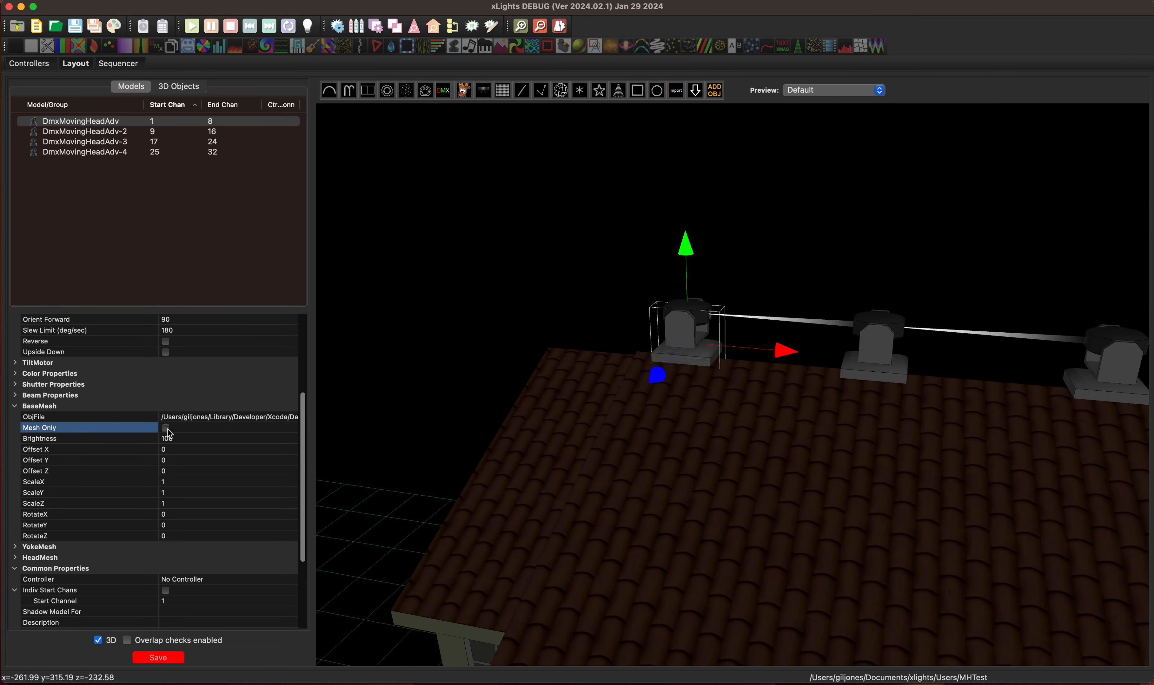
{"action": "left_click", "coordinate": [14, 406]}
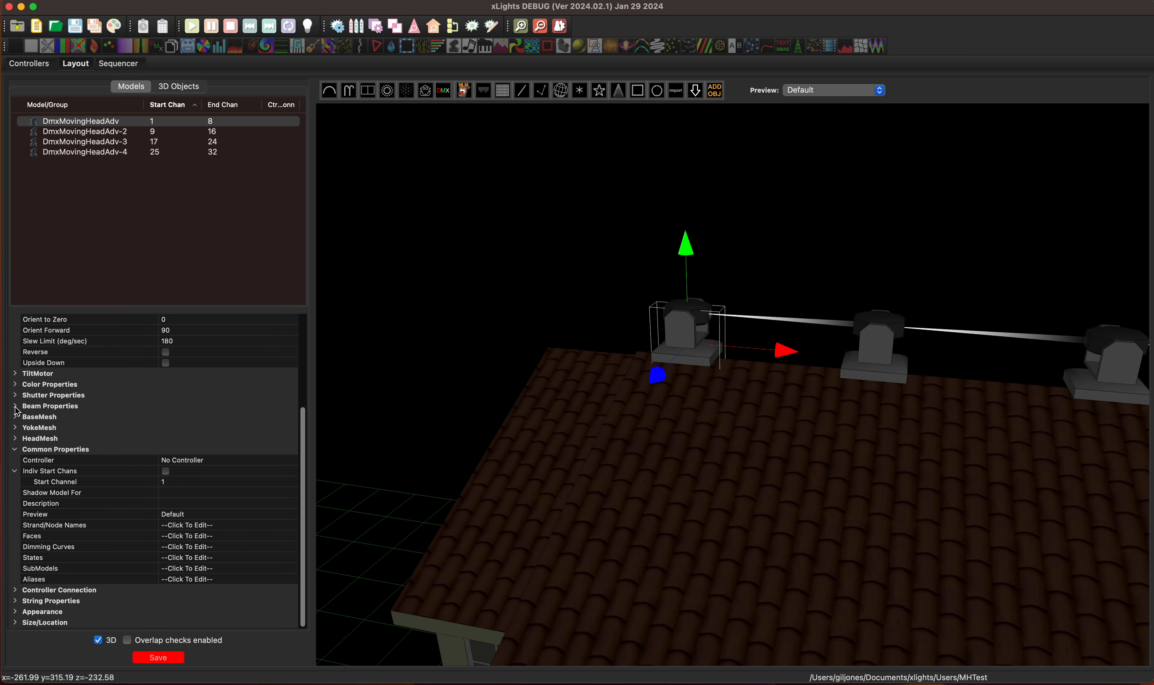
Switch the YokeMesh of the first moving head to Mesh Only to identify the yoke, and restore its solid display
{"action": "left_click", "coordinate": [14, 428]}
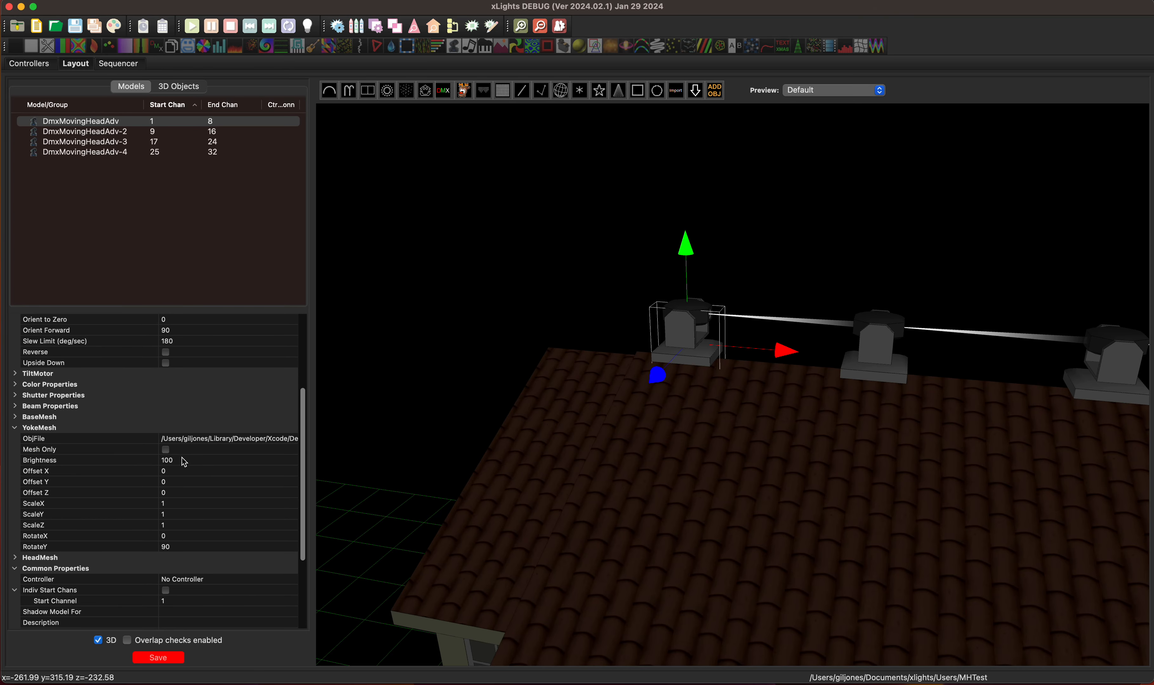
{"action": "left_click", "coordinate": [166, 450]}
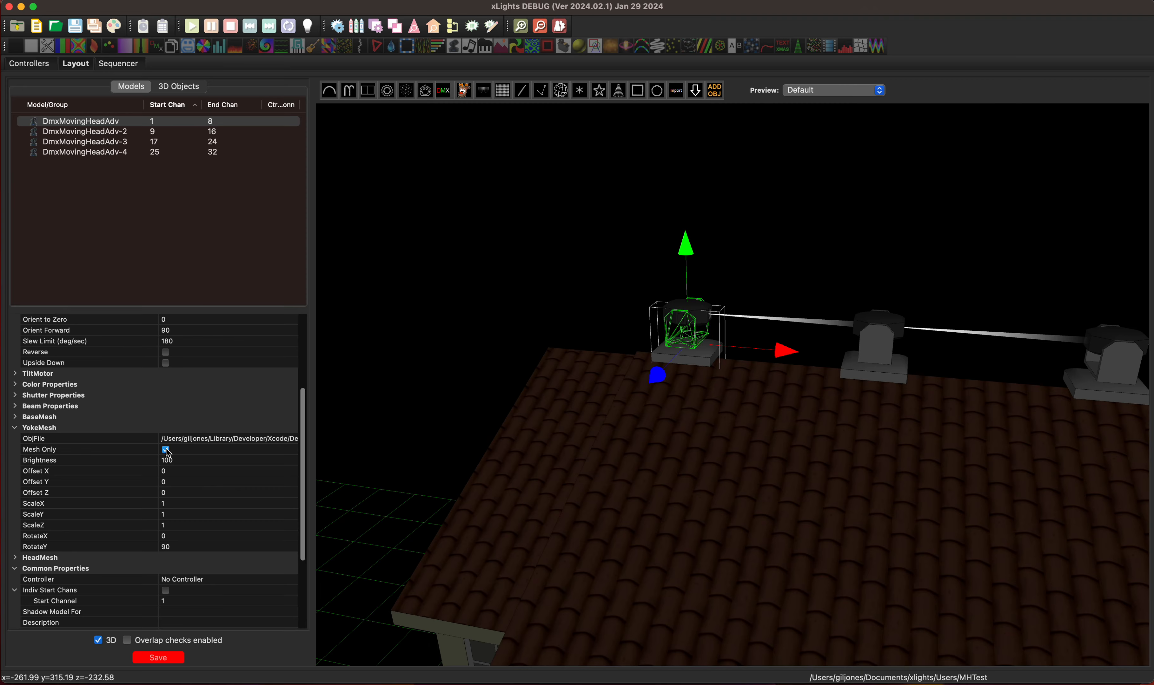
{"action": "left_click", "coordinate": [166, 450]}
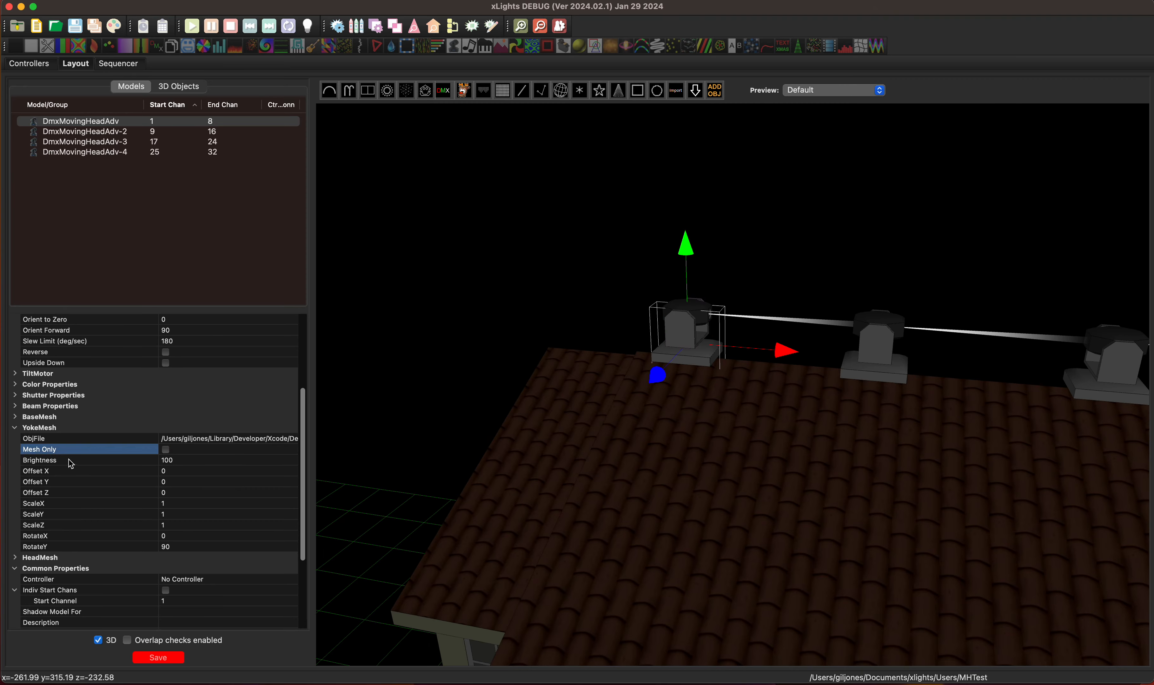
{"action": "left_click", "coordinate": [14, 428]}
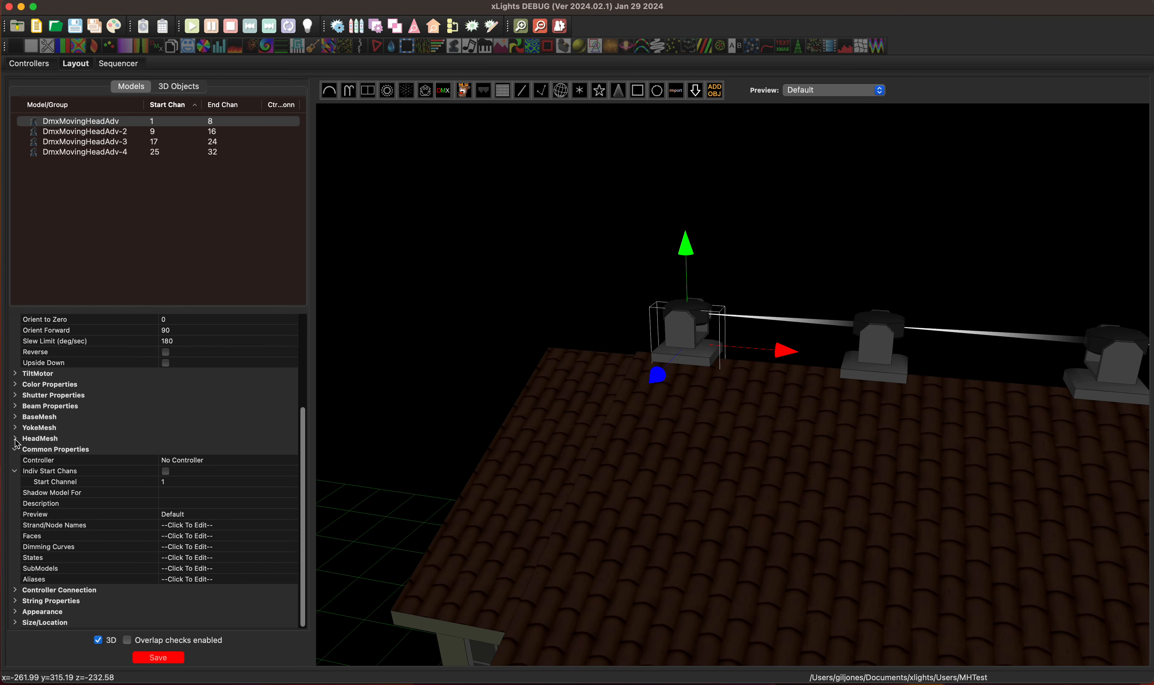
Switch the HeadMesh of the first moving head to Mesh Only to identify the head part, and restore its solid display
{"action": "left_click", "coordinate": [15, 439]}
{"action": "left_click", "coordinate": [166, 461]}
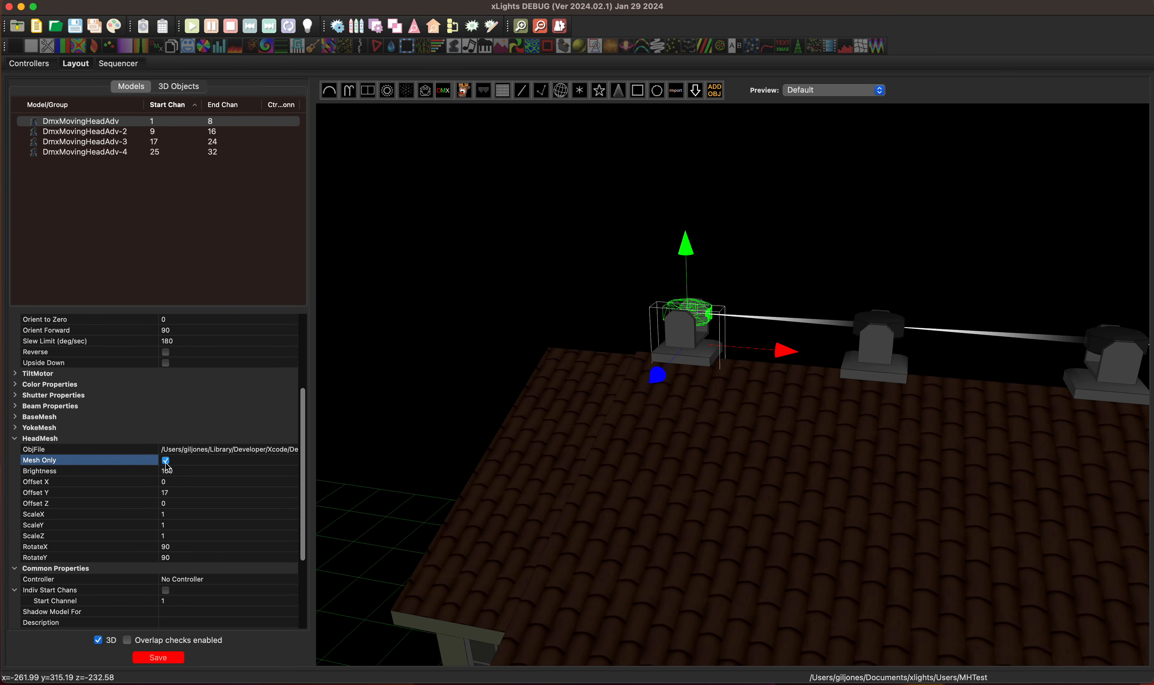
{"action": "left_click", "coordinate": [166, 461]}
{"action": "mouse_move", "coordinate": [786, 445]}
{"action": "left_mouse_down"}
{"action": "mouse_move", "coordinate": [766, 446]}
{"action": "mouse_move", "coordinate": [783, 449]}
{"action": "left_mouse_up"}
{"action": "left_click_drag", "start_coordinate": [734, 402], "coordinate": [738, 421]}
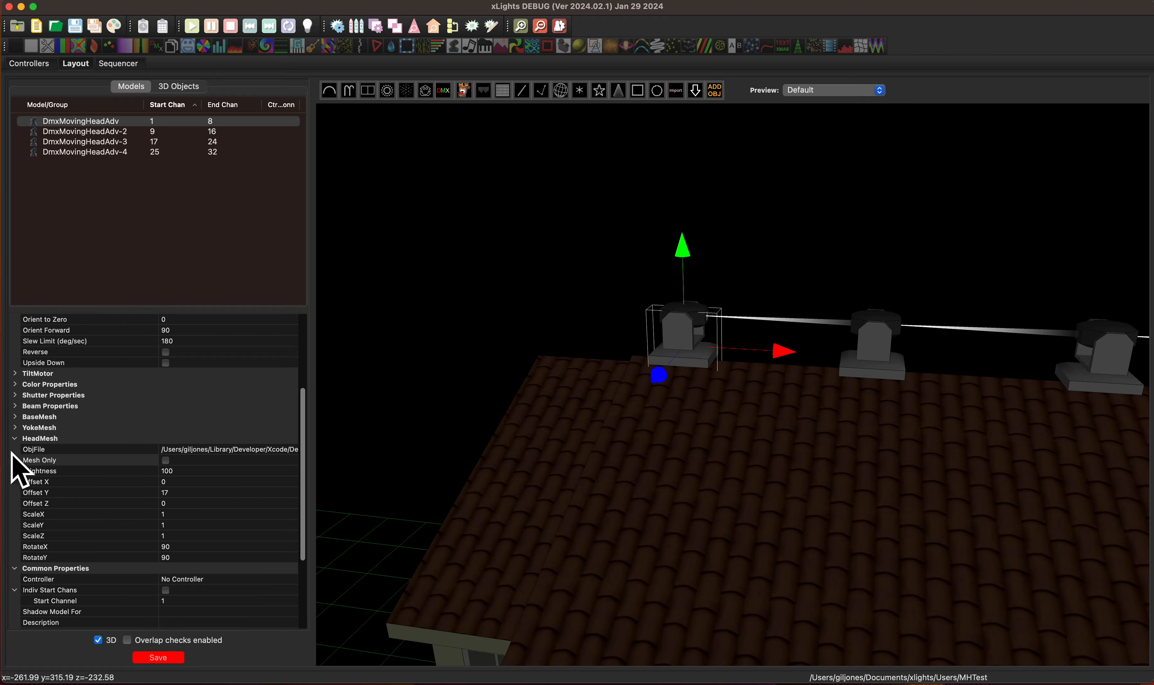
{"action": "left_click", "coordinate": [16, 439]}
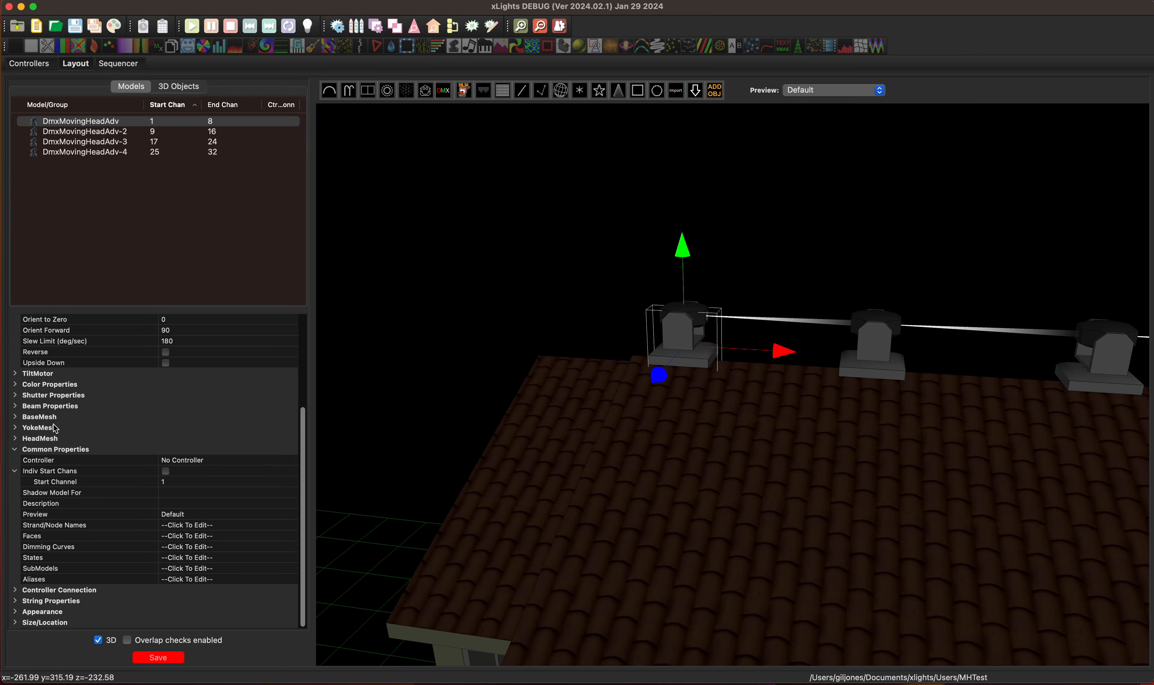
{"action": "scroll", "coordinate": [107, 377], "scroll_direction": "up", "scroll_amount": 5}
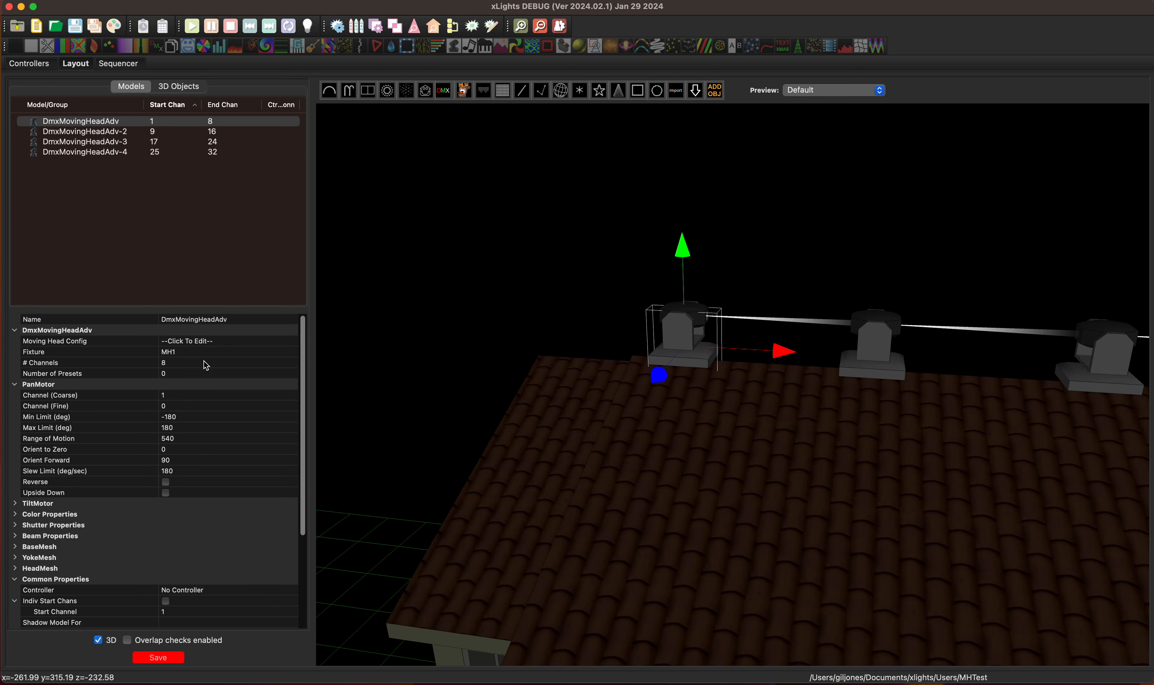
Shift the second moving head along the roof ridge to about x -152 to even out the spacing
{"action": "left_click_drag", "start_coordinate": [1064, 433], "coordinate": [824, 376]}
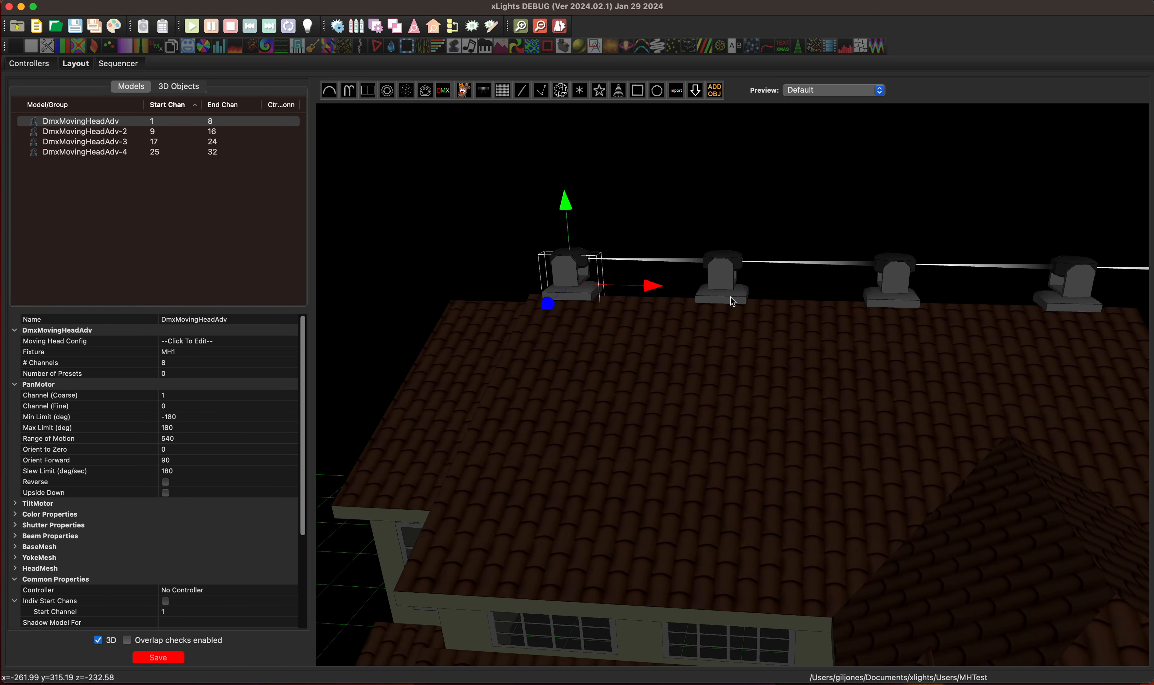
{"action": "left_click", "coordinate": [725, 291]}
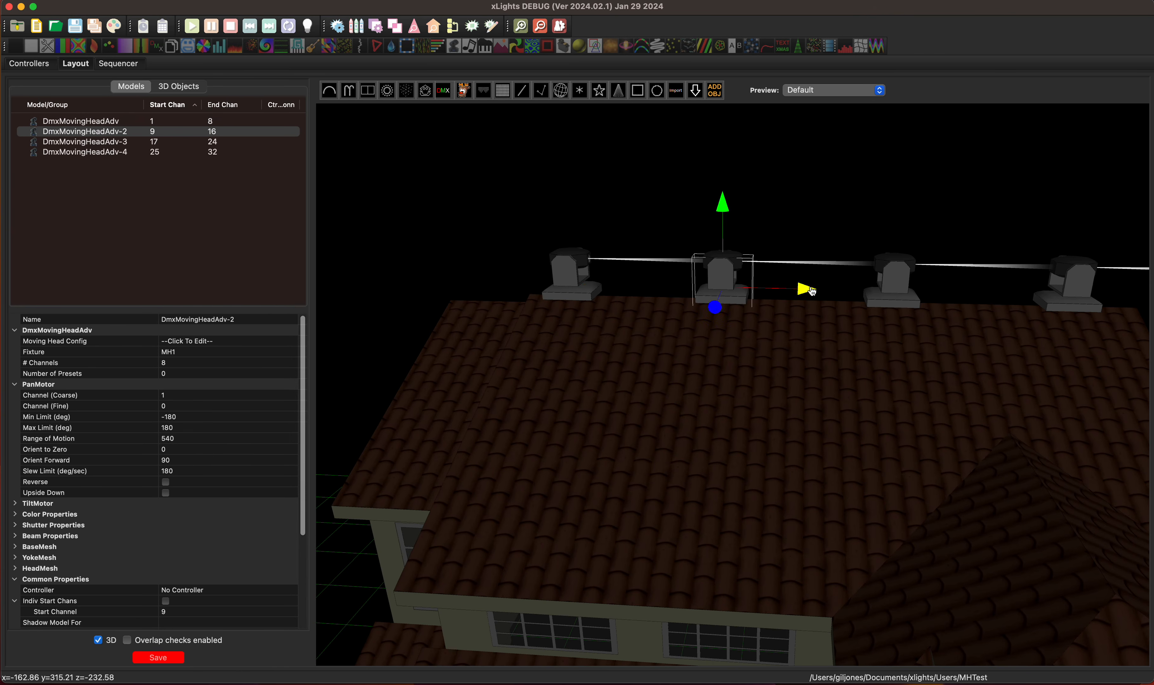
{"action": "left_click", "coordinate": [946, 339]}
{"action": "left_click_drag", "start_coordinate": [946, 339], "coordinate": [691, 343]}
Shift the third moving head to about x -47 and the fourth slightly farther outward along the ridge for even spacing
{"action": "left_click", "coordinate": [791, 281]}
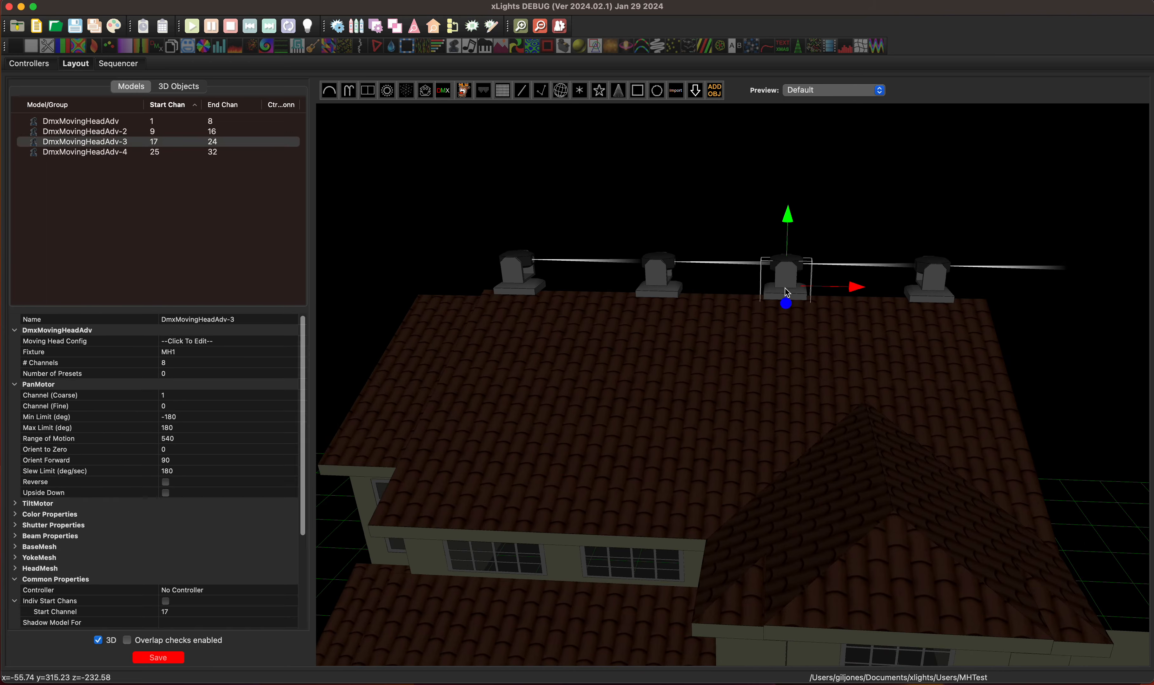
{"action": "left_click_drag", "start_coordinate": [850, 285], "coordinate": [864, 286]}
{"action": "left_click", "coordinate": [854, 364]}
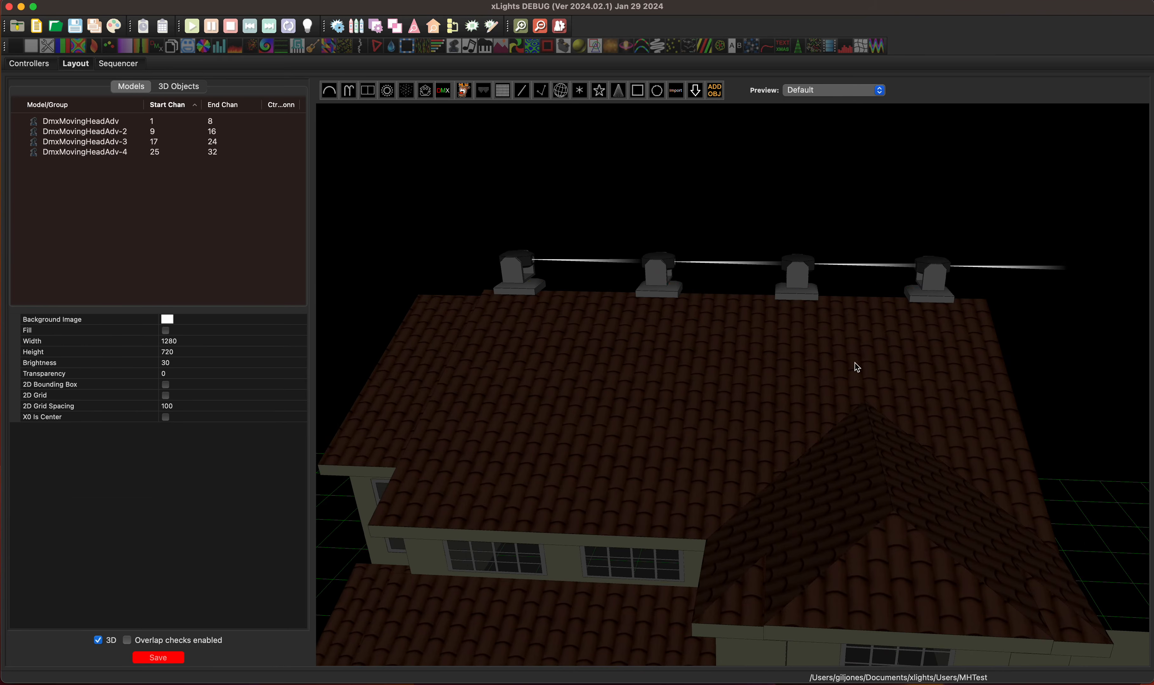
{"action": "left_click", "coordinate": [922, 294]}
{"action": "left_click_drag", "start_coordinate": [999, 288], "coordinate": [1013, 295]}
{"action": "left_click", "coordinate": [927, 387]}
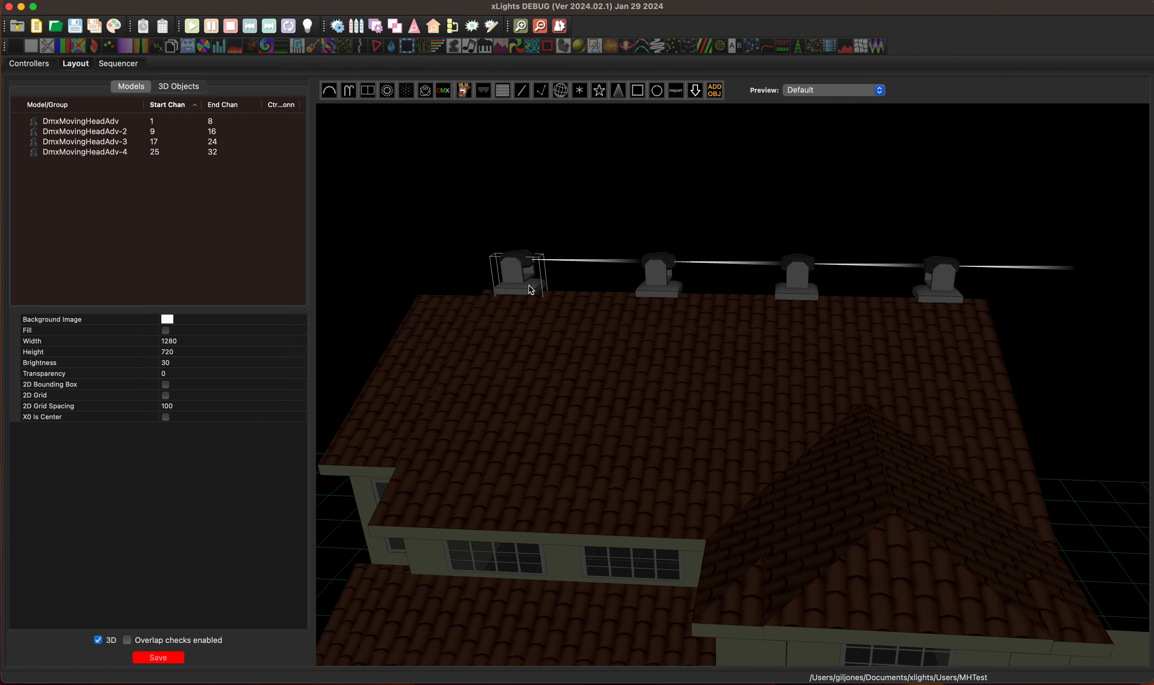
Assign fixture MH2 to the second moving head, DmxMovingHeadAdv-2
{"action": "left_click", "coordinate": [662, 290]}
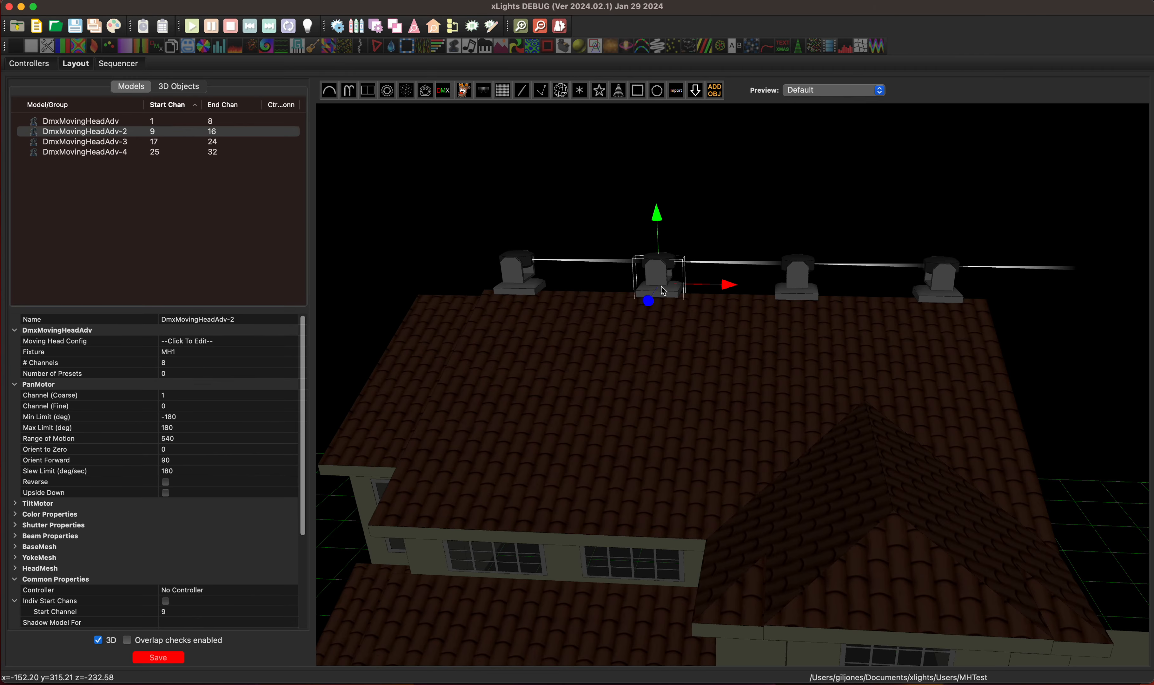
{"action": "left_click", "coordinate": [52, 354]}
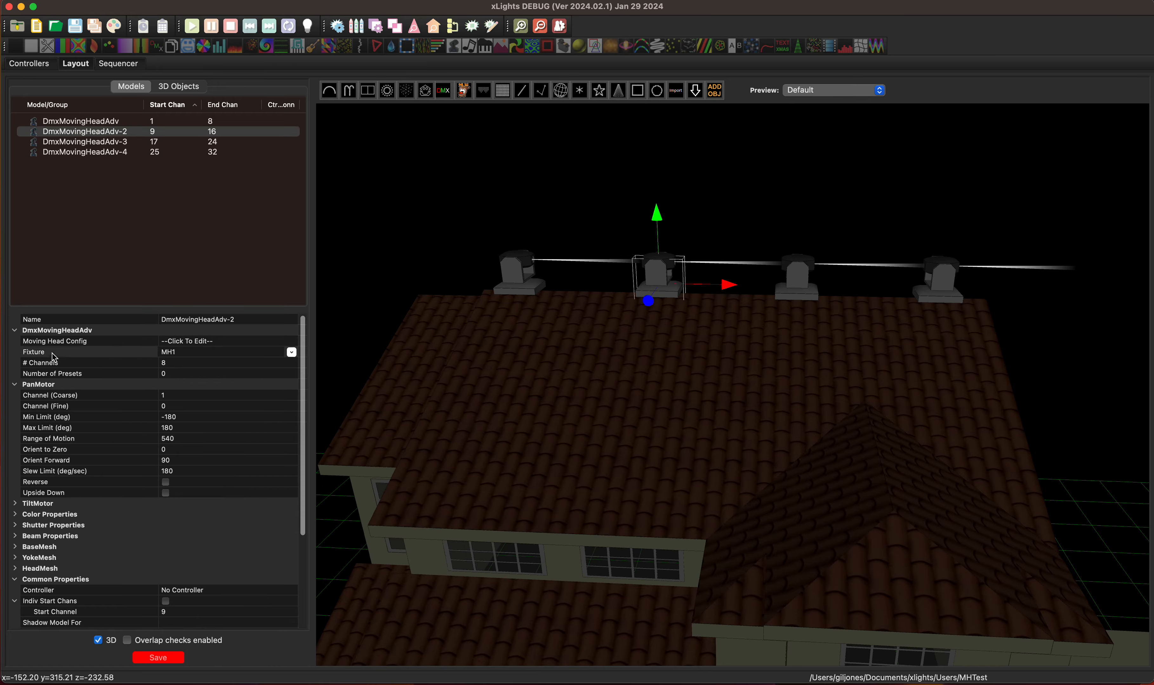
{"action": "left_click", "coordinate": [190, 355]}
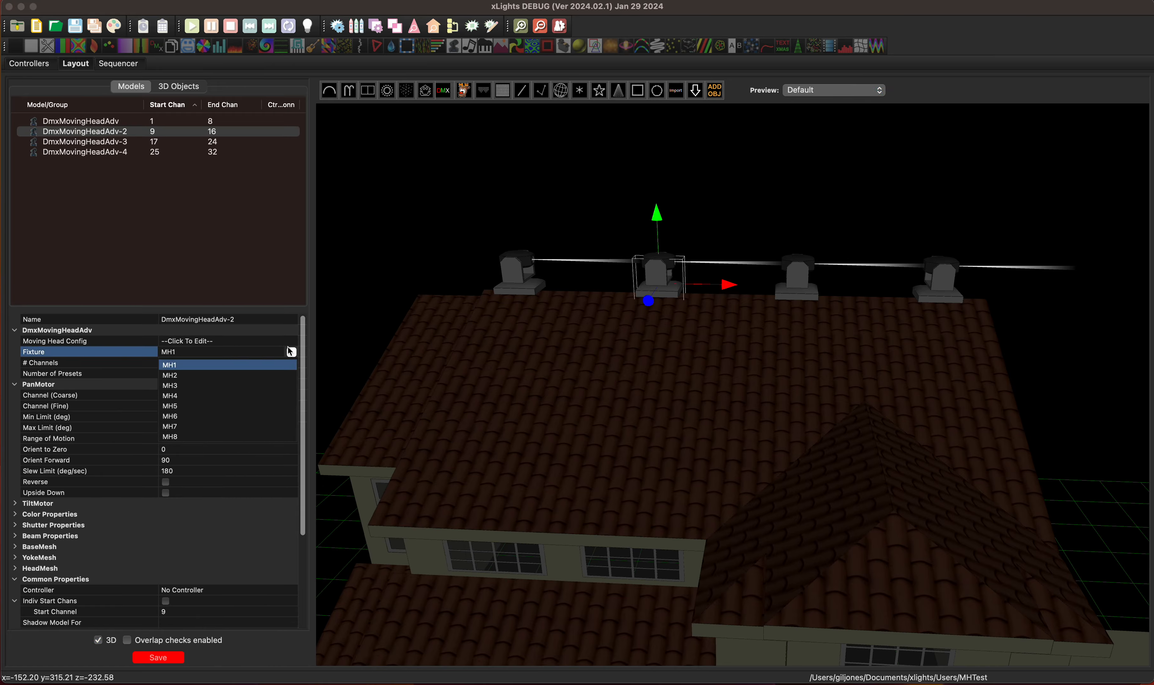
{"action": "left_click", "coordinate": [174, 375]}
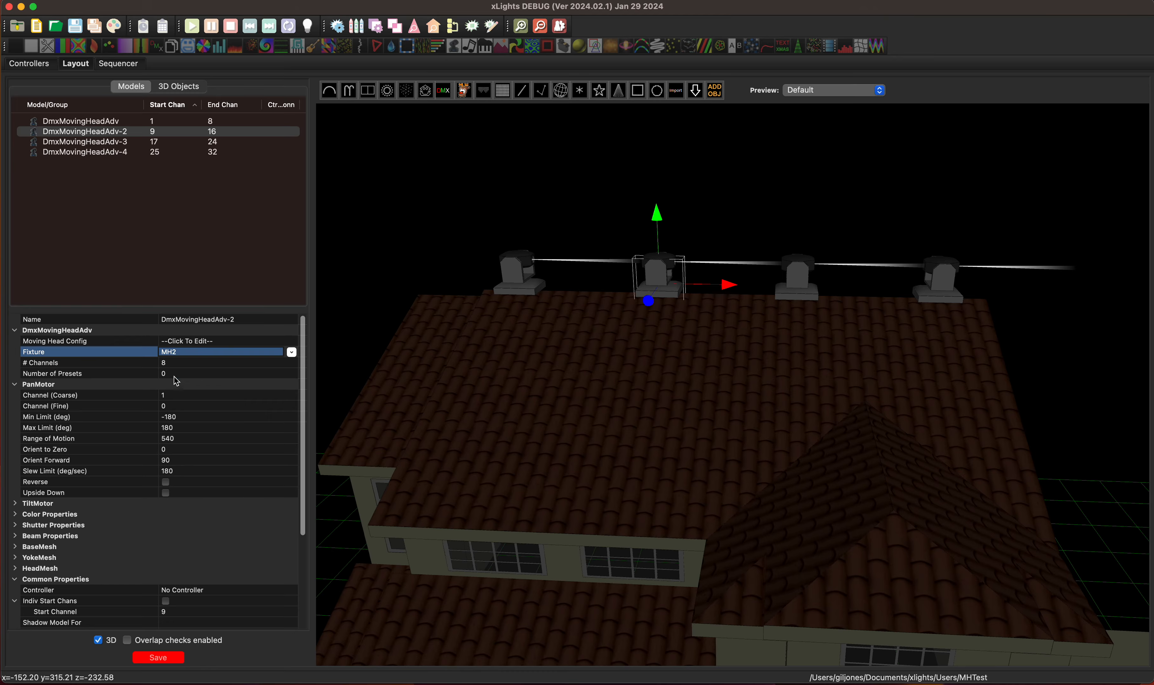
Assign fixture MH3 to the third moving head, DmxMovingHeadAdv-3
{"action": "left_click", "coordinate": [802, 288]}
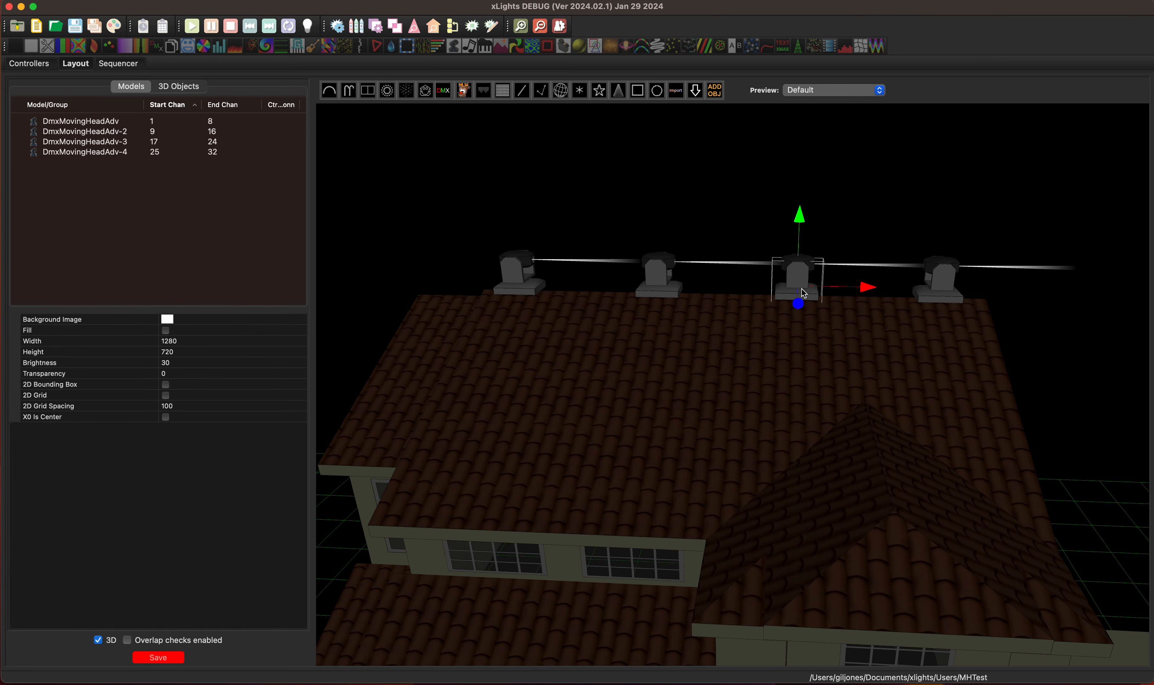
{"action": "left_click", "coordinate": [187, 352]}
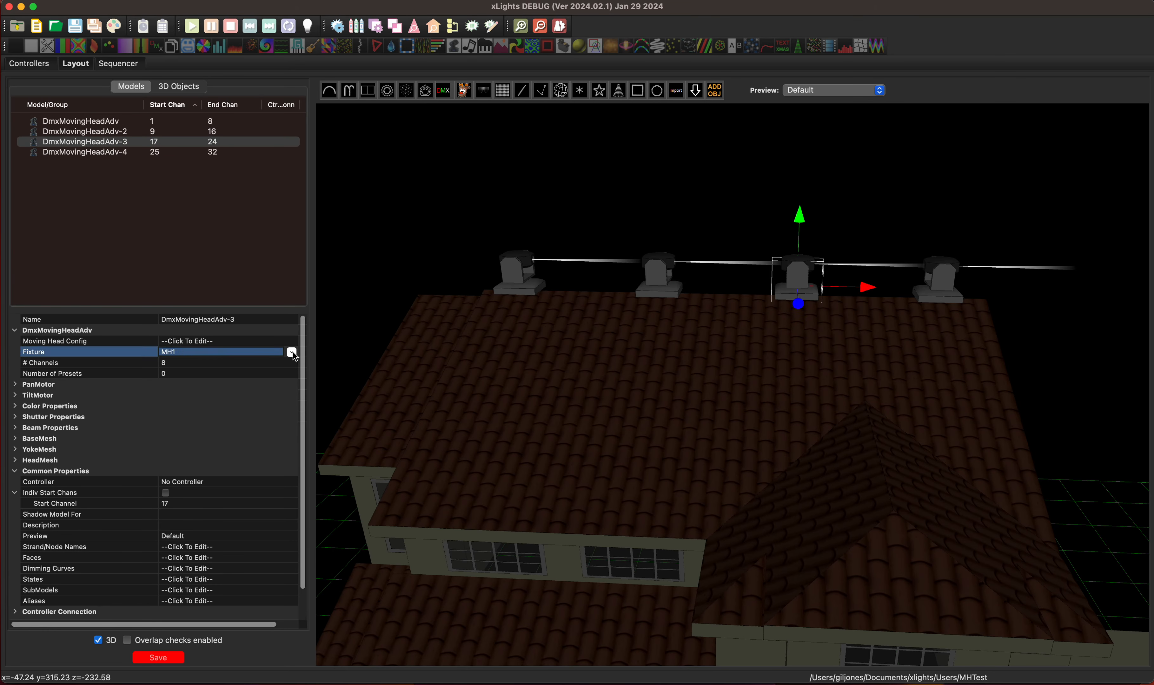
{"action": "left_click", "coordinate": [291, 353]}
{"action": "left_click", "coordinate": [179, 387]}
Assign fixture MH4 to the fourth moving head, DmxMovingHeadAdv-4, and clear the selection
{"action": "left_click", "coordinate": [946, 285]}
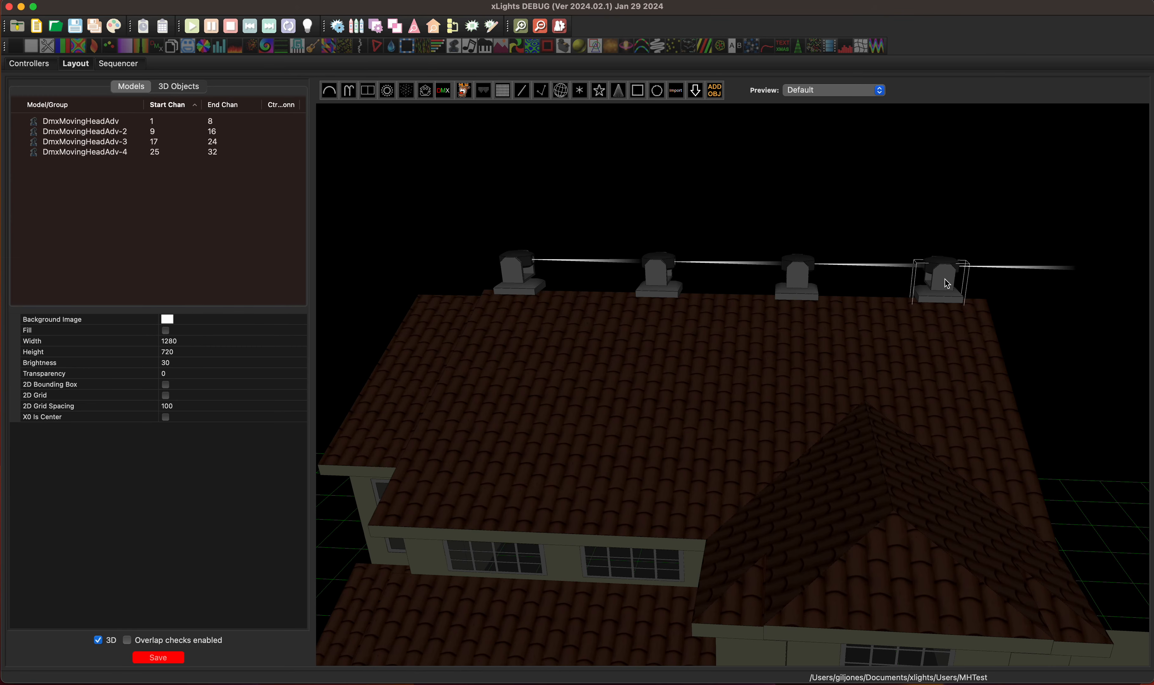
{"action": "left_click", "coordinate": [206, 354]}
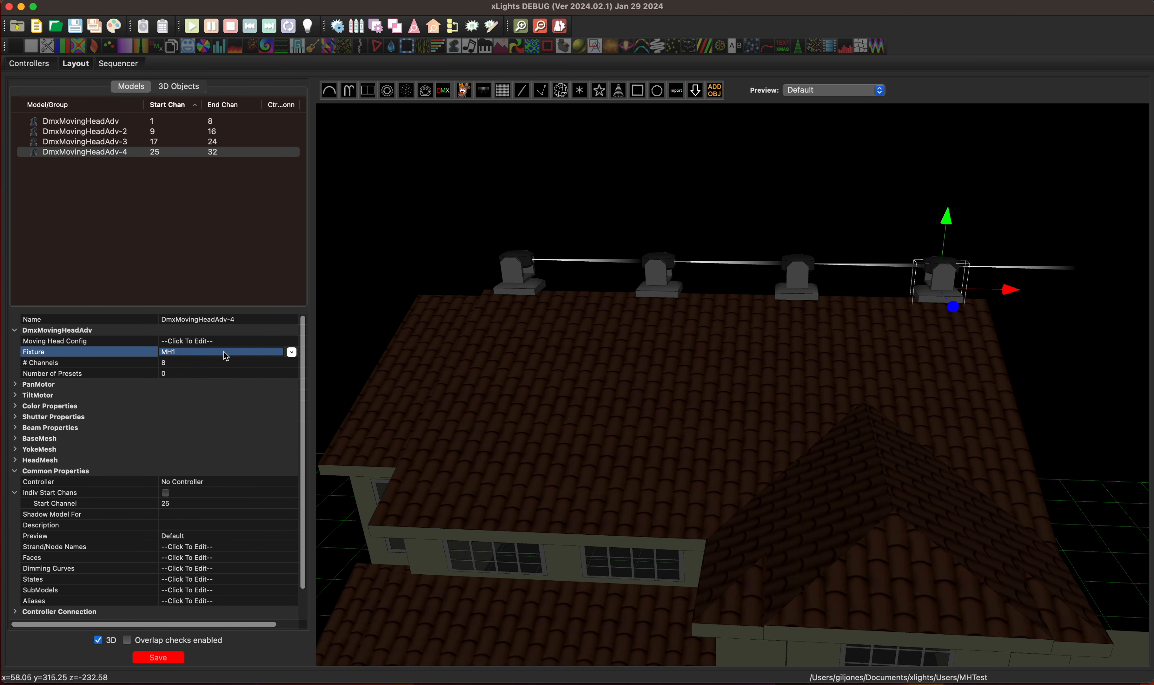
{"action": "left_click", "coordinate": [291, 352]}
{"action": "left_click", "coordinate": [176, 399]}
{"action": "left_click", "coordinate": [747, 209]}
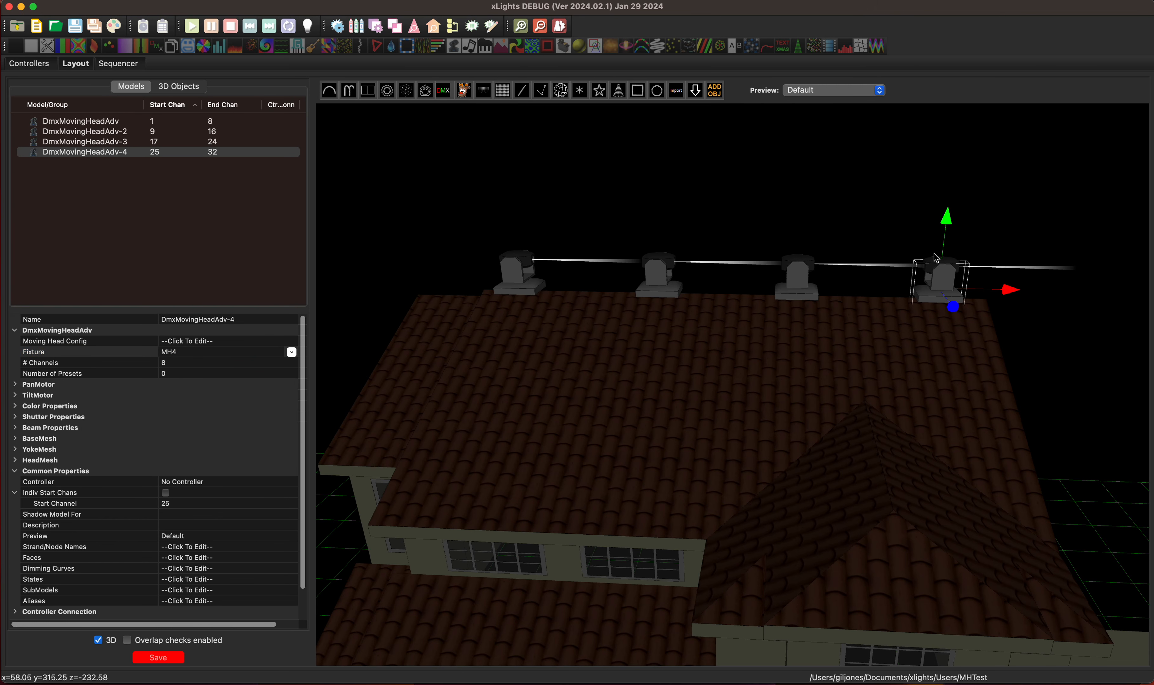
{"action": "left_click", "coordinate": [1076, 208]}
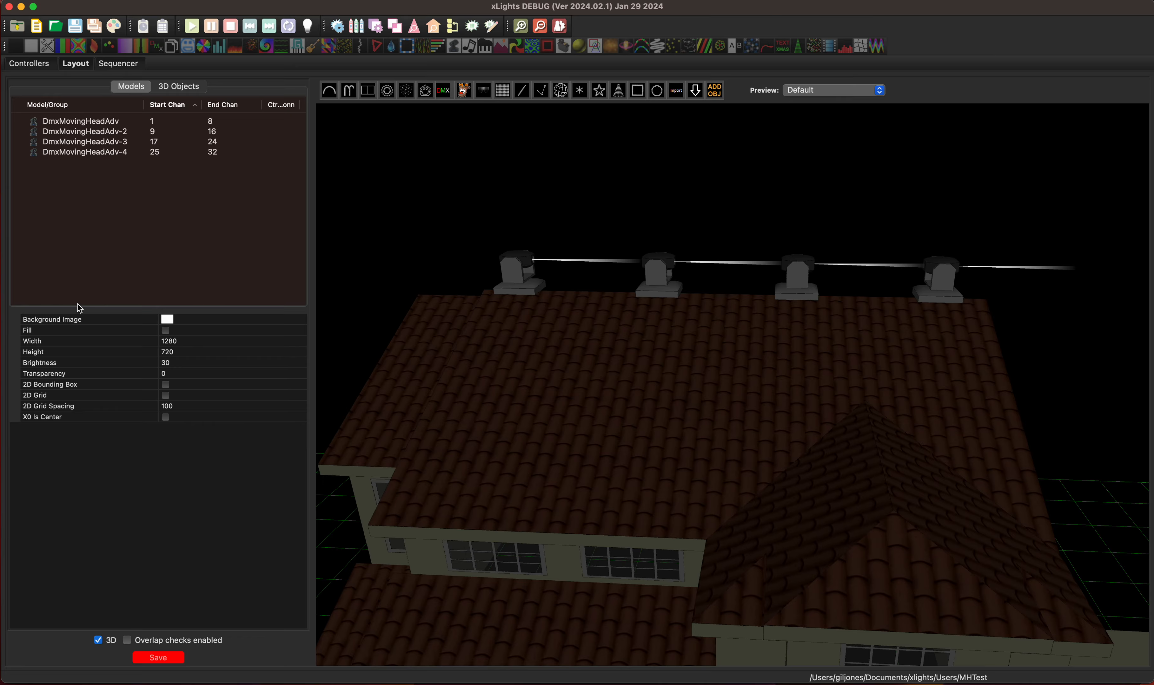
Examine the fixture ID and PanMotor settings of the first moving head, DmxMovingHeadAdv
{"action": "left_click", "coordinate": [517, 288]}
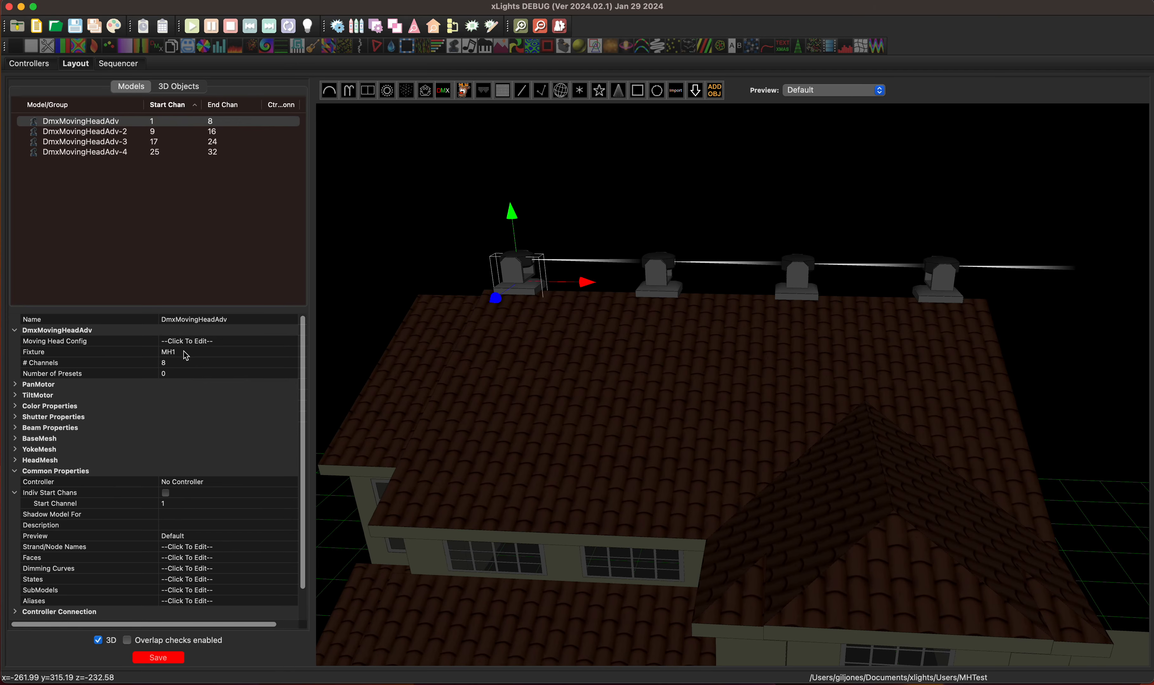
{"action": "left_click", "coordinate": [275, 354]}
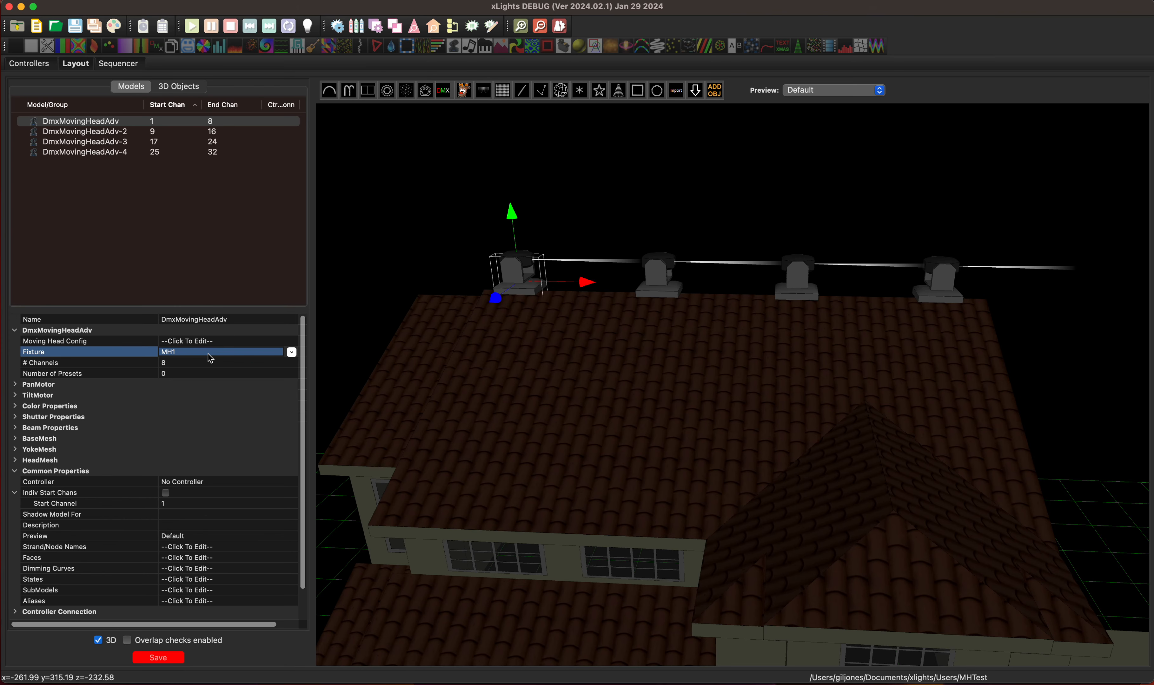
{"action": "left_click", "coordinate": [15, 385]}
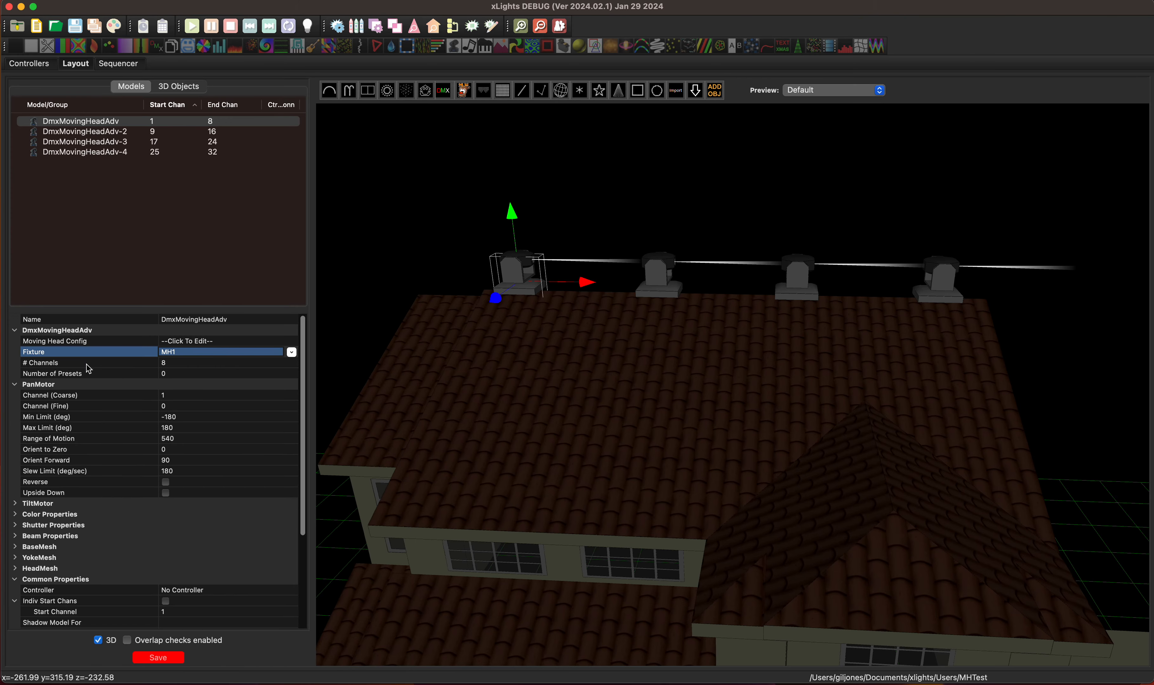
{"action": "left_click", "coordinate": [545, 327]}
{"action": "left_click", "coordinate": [523, 287]}
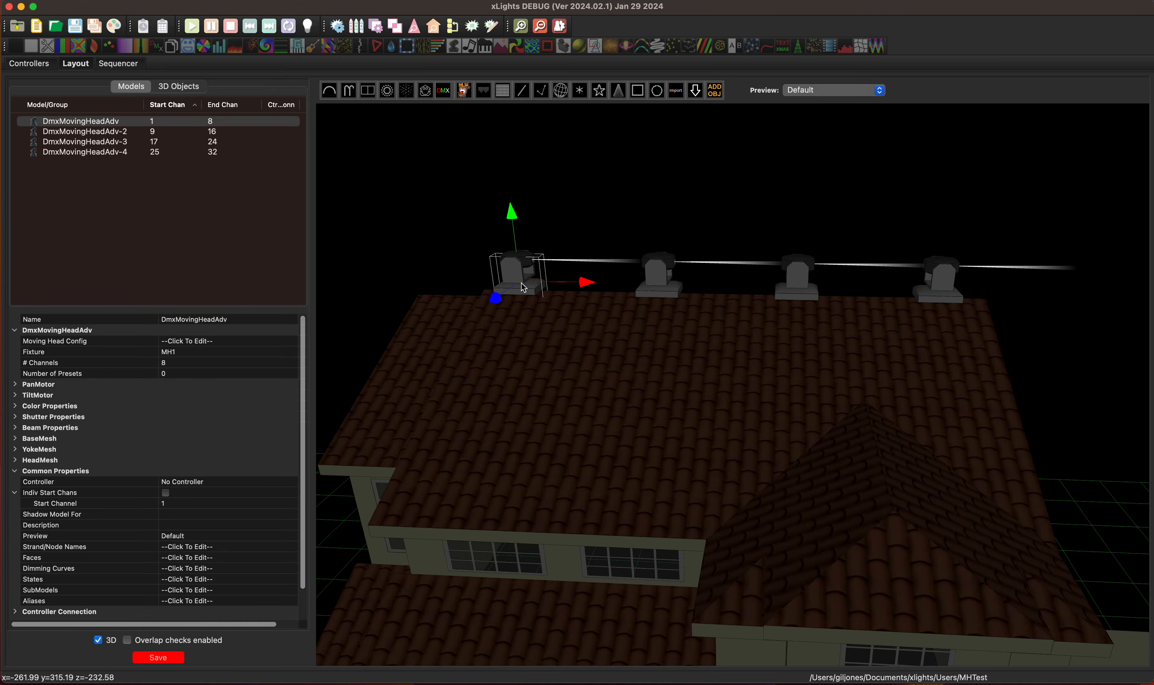
{"action": "mouse_move", "coordinate": [554, 333]}
{"action": "left_mouse_down"}
{"action": "mouse_move", "coordinate": [571, 329]}
{"action": "mouse_move", "coordinate": [561, 332]}
{"action": "left_mouse_up"}
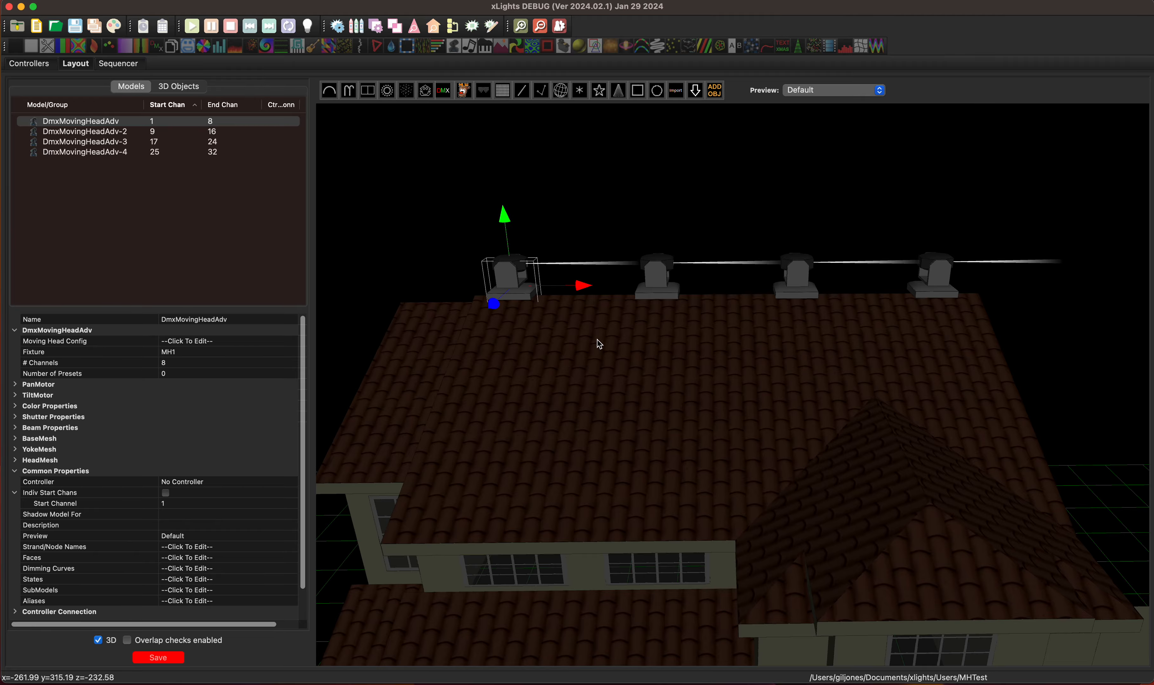
Set the PanMotor Orient to Zero of the second moving head, DmxMovingHeadAdv-2, to 90
{"action": "left_click", "coordinate": [658, 291]}
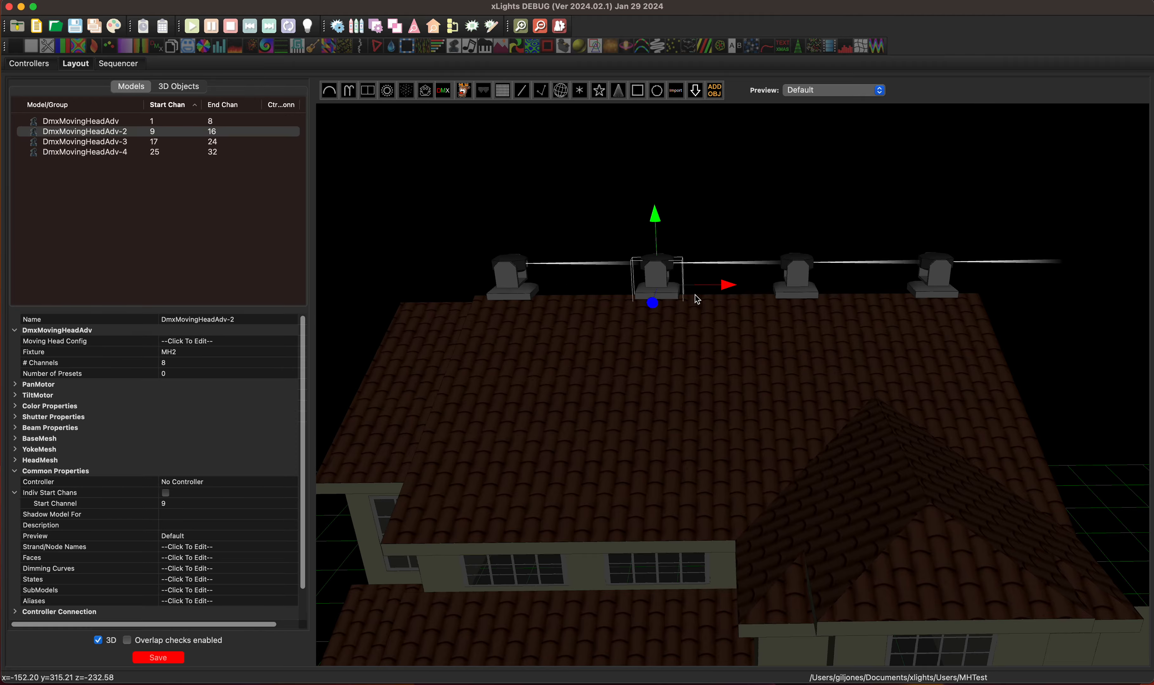
{"action": "left_click_drag", "start_coordinate": [694, 294], "coordinate": [715, 339]}
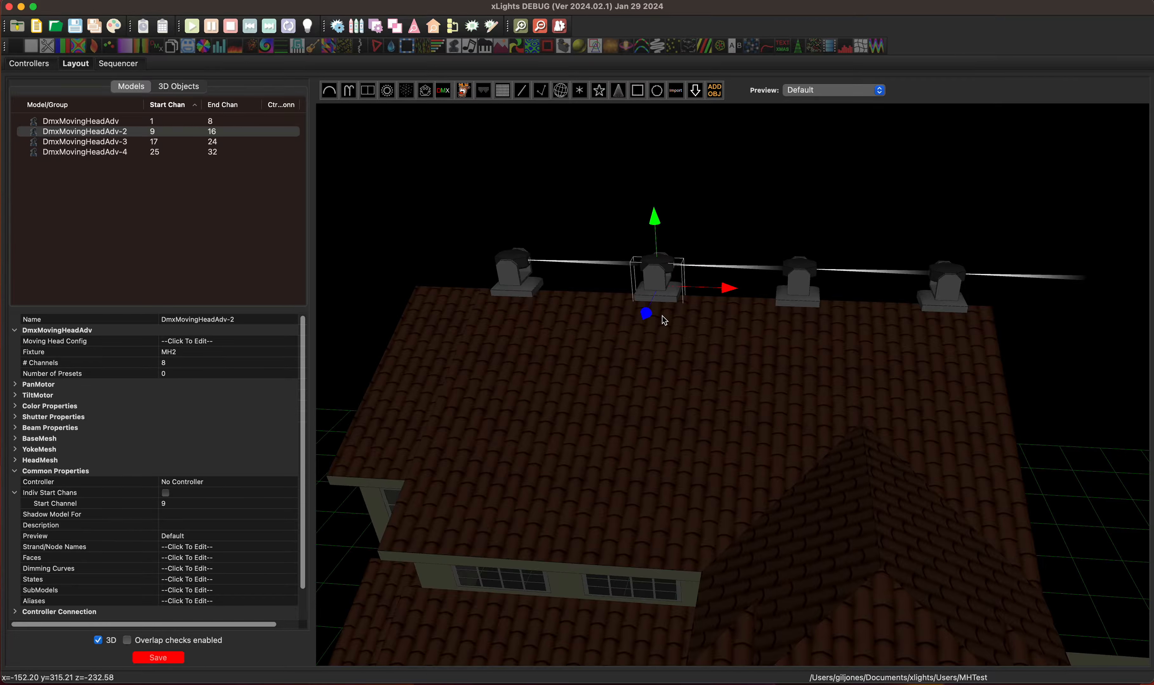
{"action": "left_click", "coordinate": [15, 385]}
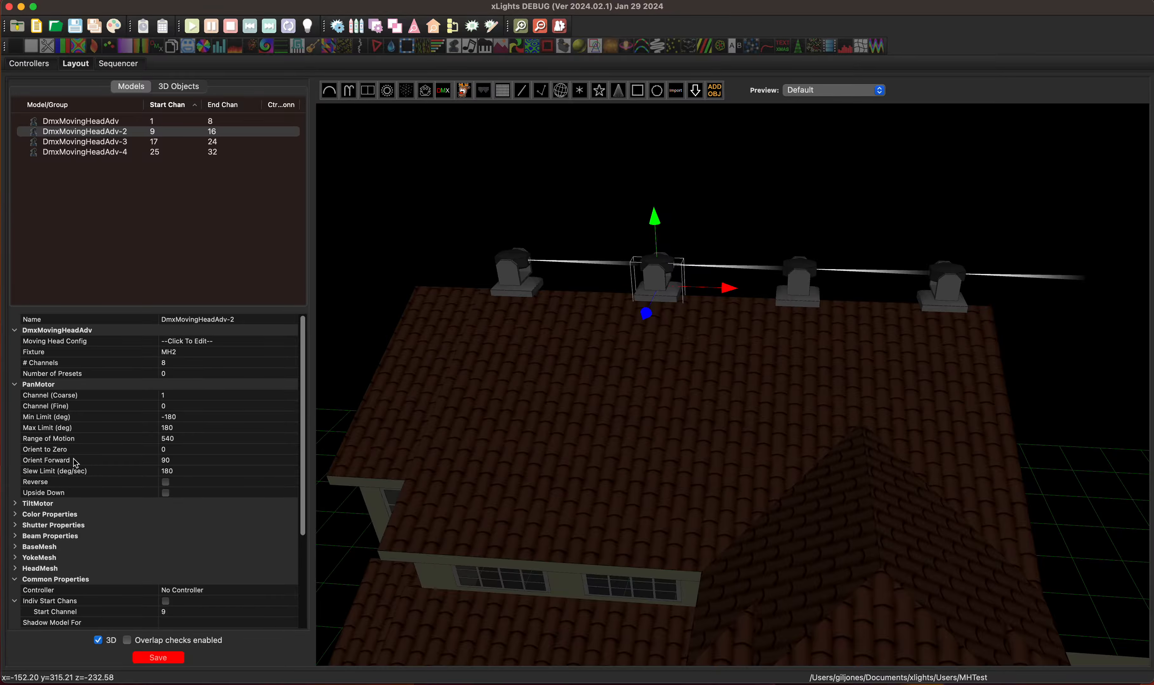
{"action": "left_click", "coordinate": [190, 459]}
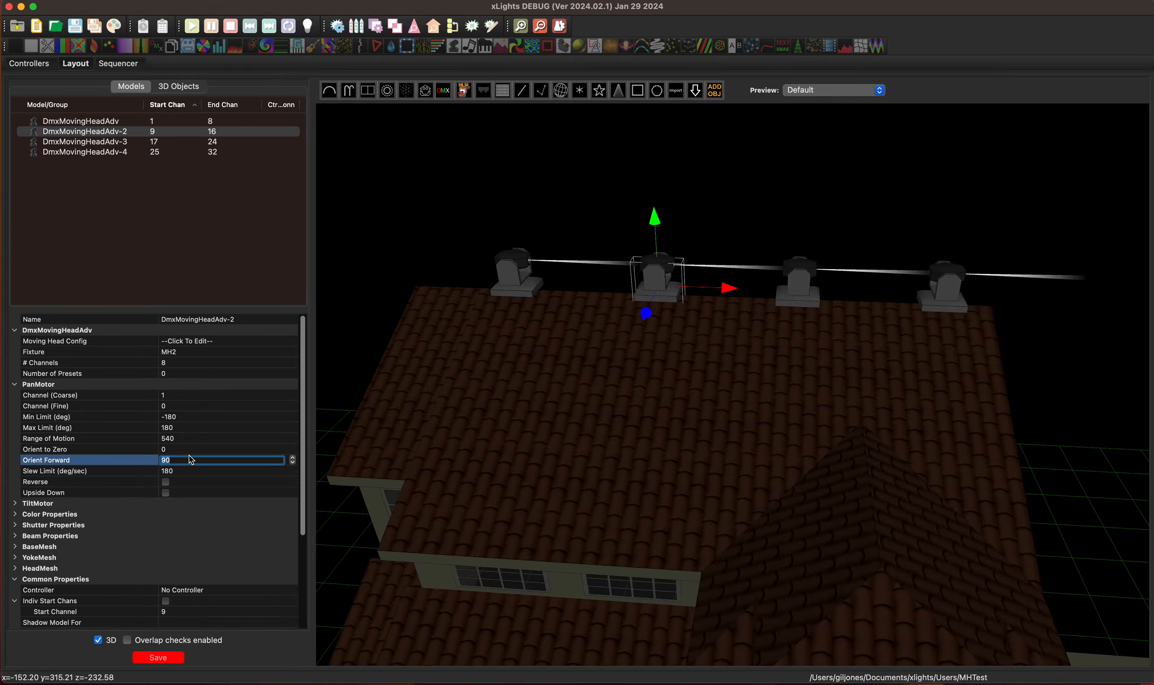
{"action": "left_click", "coordinate": [189, 451]}
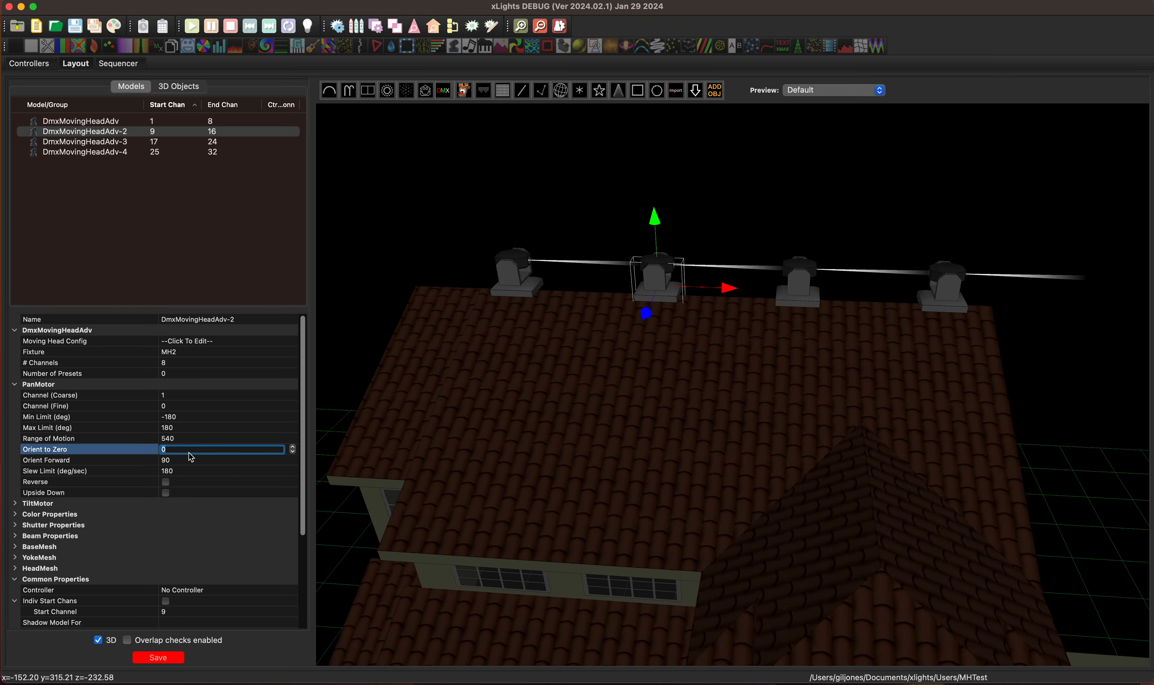
{"action": "type", "text": "90"}
{"action": "key", "text": "Return"}
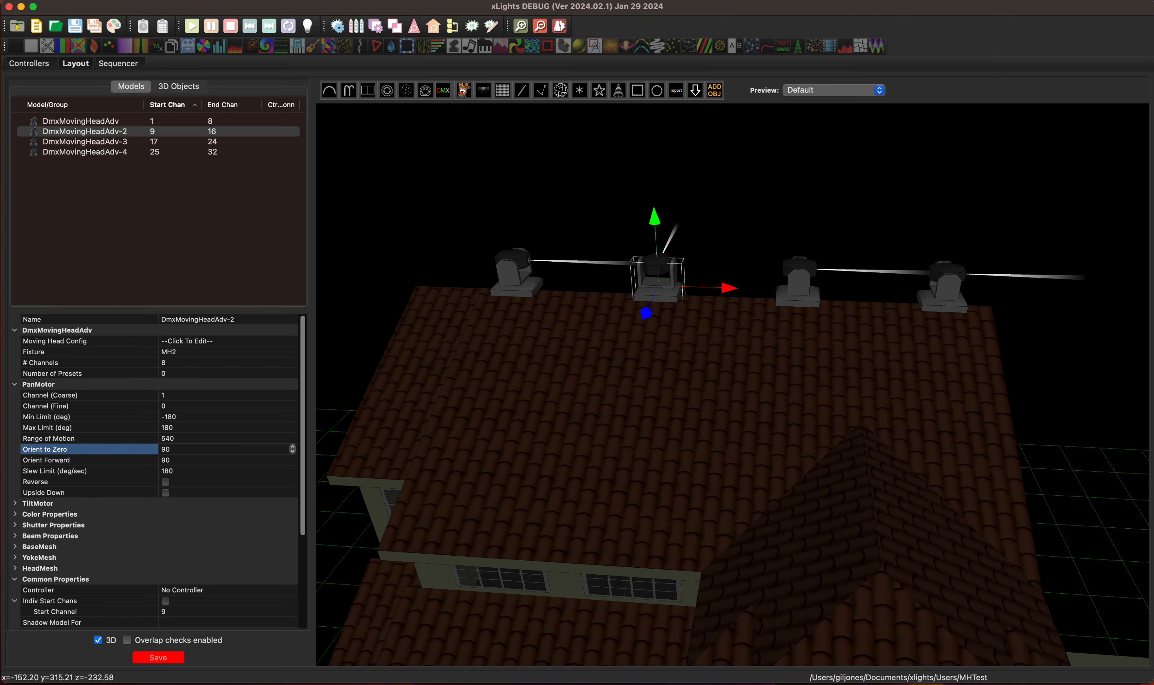
Set the PanMotor Orient to Zero of the third moving head, DmxMovingHeadAdv-3, to 180
{"action": "left_click_drag", "start_coordinate": [677, 365], "coordinate": [684, 300]}
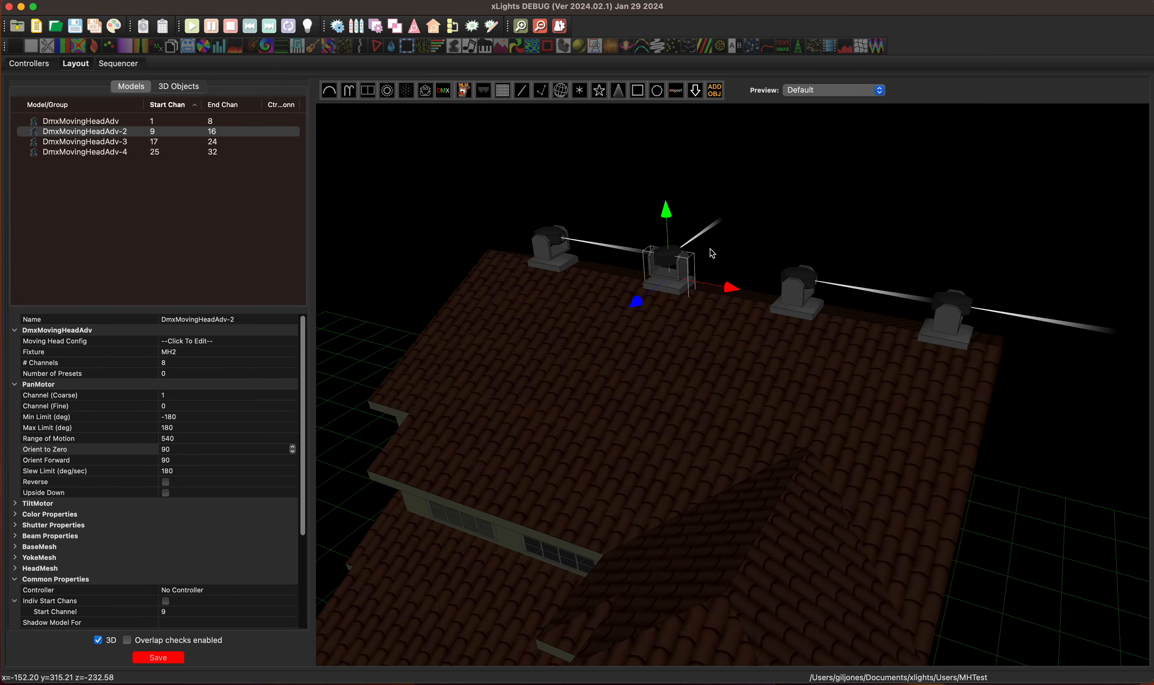
{"action": "left_click_drag", "start_coordinate": [712, 253], "coordinate": [760, 374]}
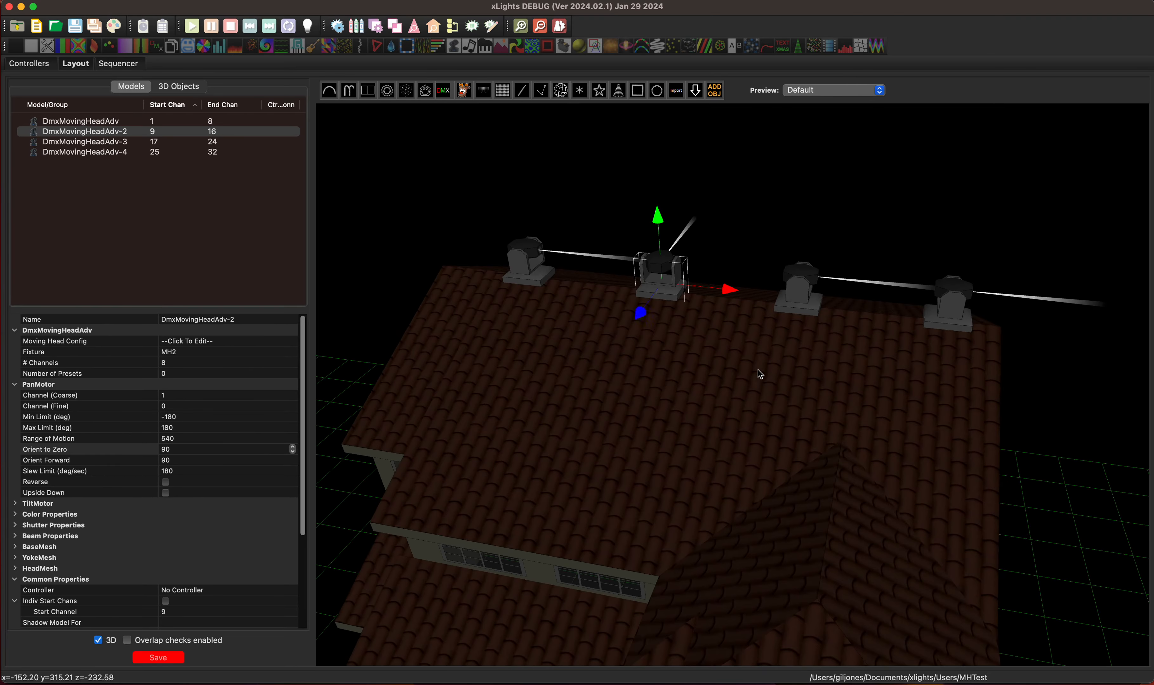
{"action": "left_click", "coordinate": [807, 303]}
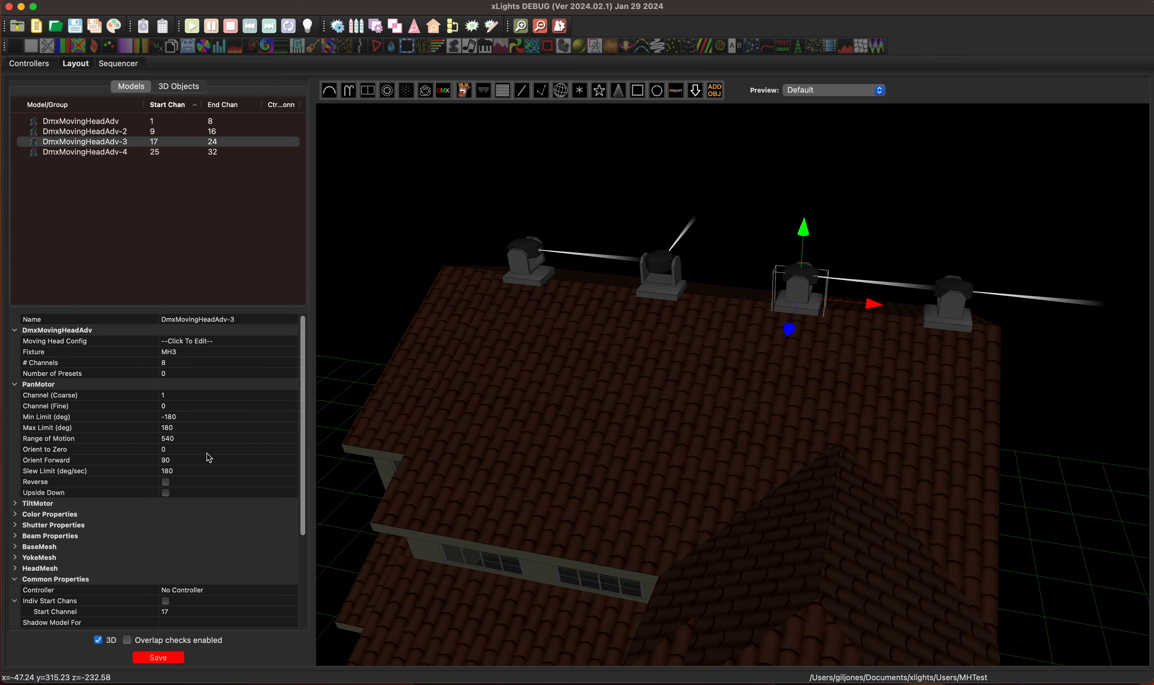
{"action": "left_click", "coordinate": [190, 450]}
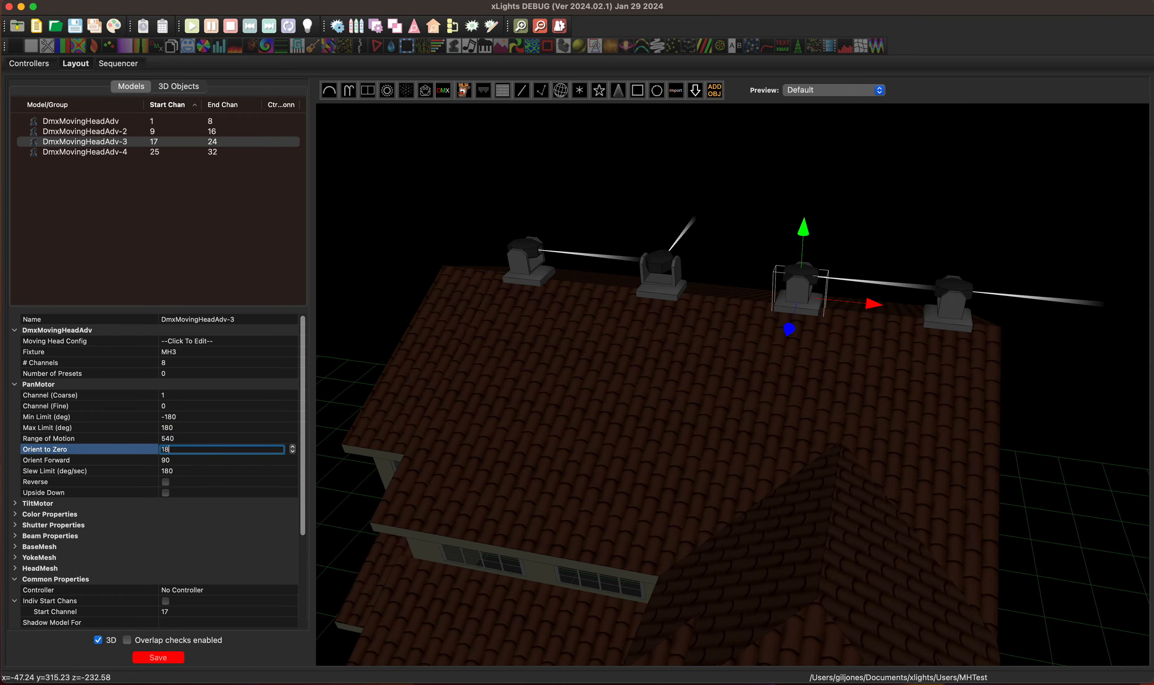
{"action": "type", "text": "180"}
{"action": "key", "text": "Return"}
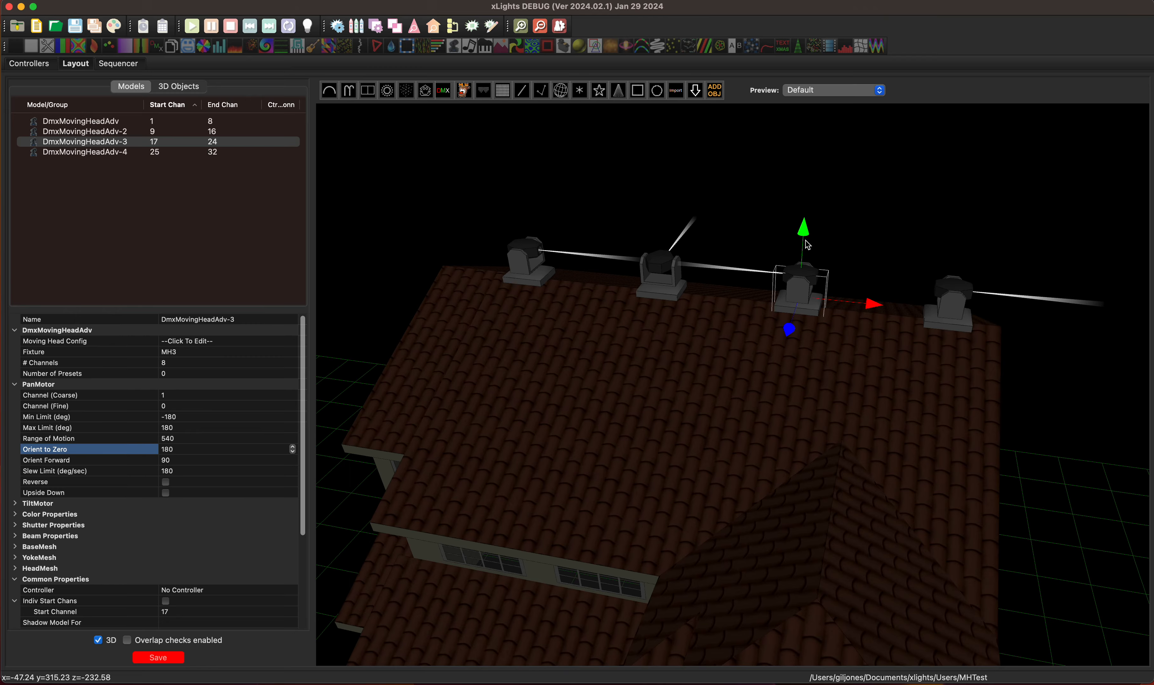
Set the PanMotor Orient to Zero of the fourth moving head, DmxMovingHeadAdv-4, to 270
{"action": "left_click", "coordinate": [957, 317]}
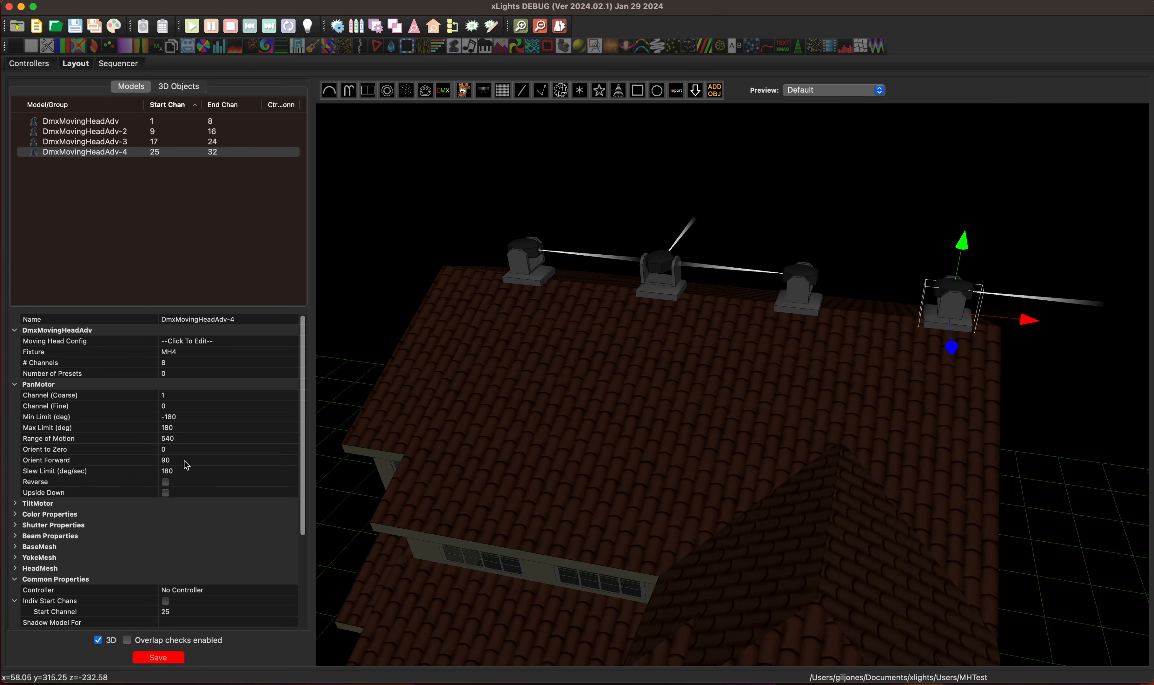
{"action": "left_click", "coordinate": [185, 451]}
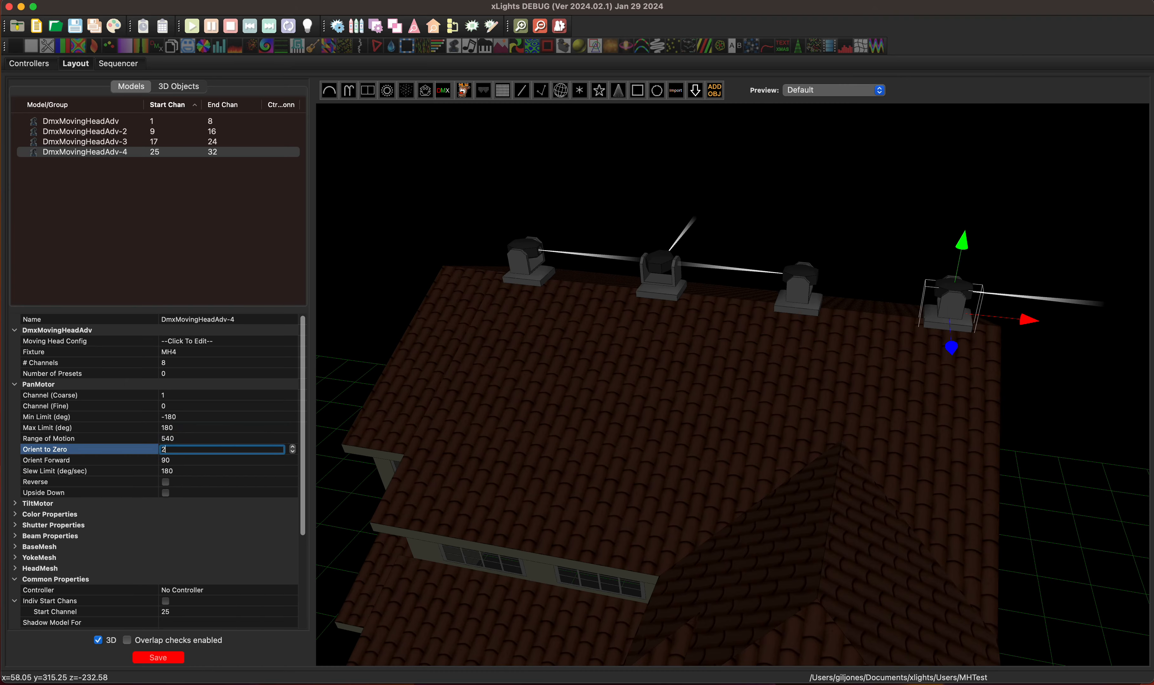
{"action": "type", "text": "270"}
{"action": "key", "text": "Return"}
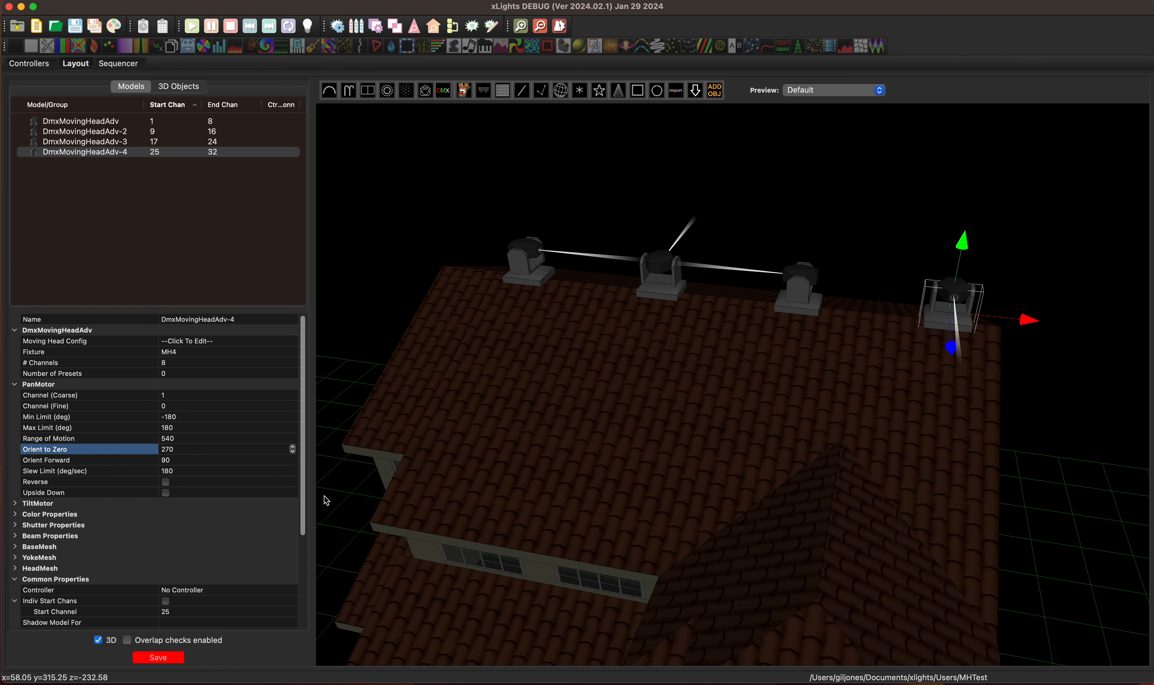
Clear the model selection and save the layout
{"action": "left_click_drag", "start_coordinate": [784, 409], "coordinate": [807, 406]}
{"action": "left_click", "coordinate": [845, 442]}
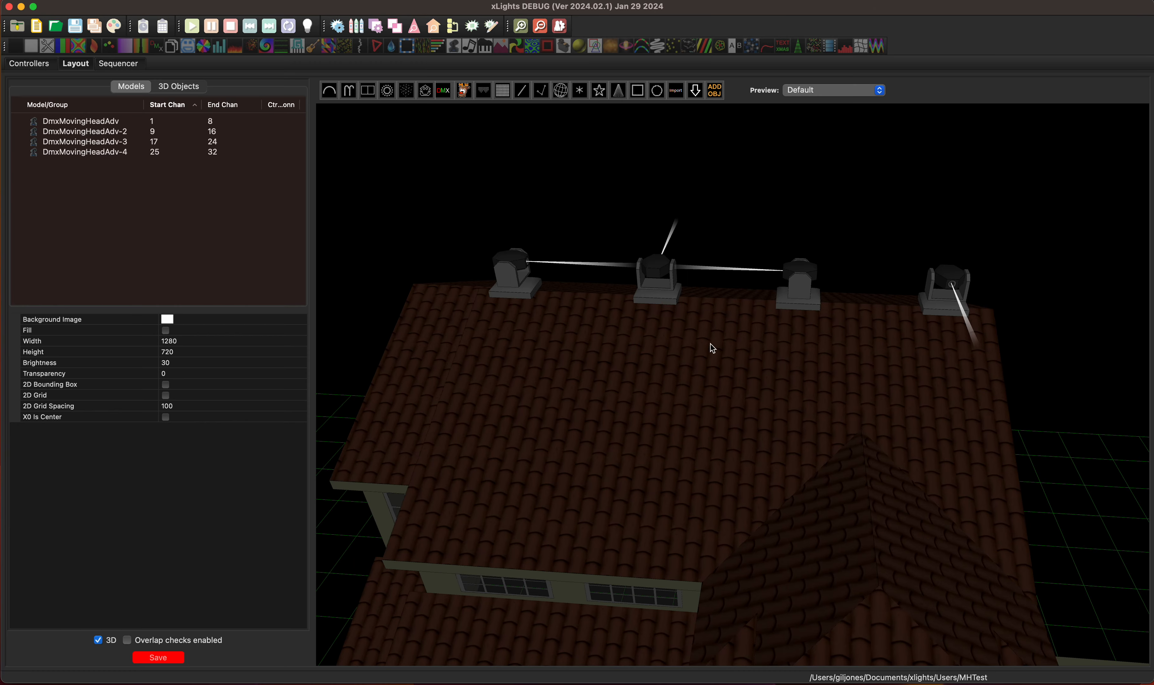
{"action": "left_click", "coordinate": [163, 660]}
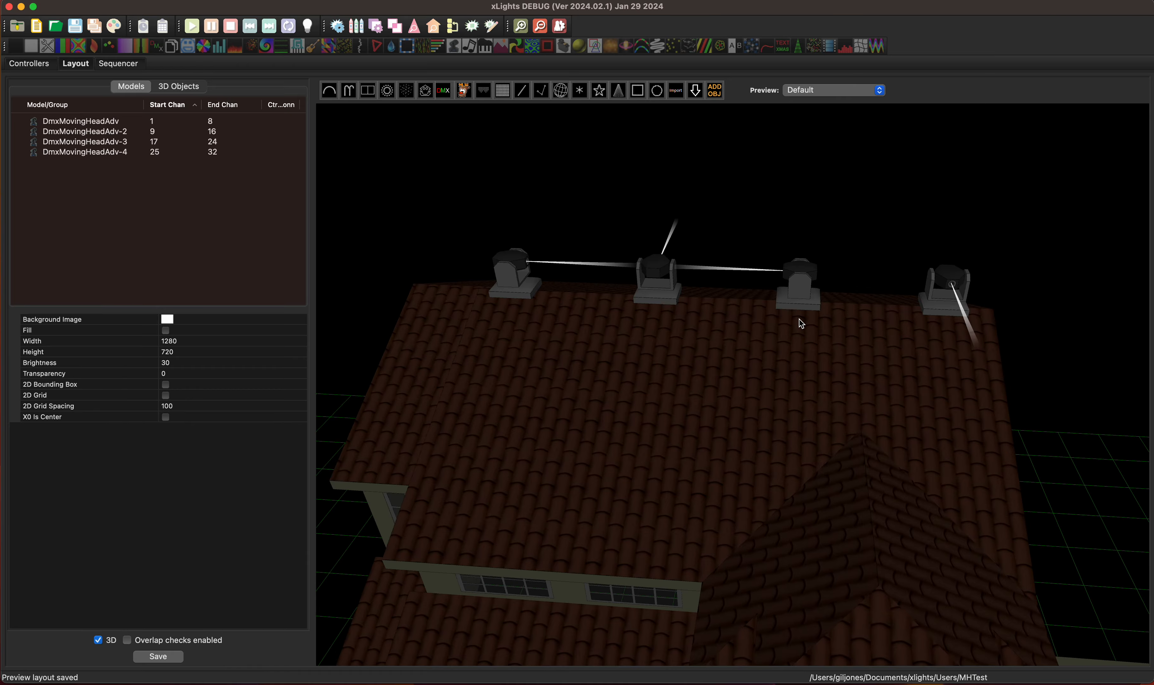
Set the PanMotor fine channel of the first moving head, DmxMovingHeadAdv, to 2
{"action": "left_click", "coordinate": [647, 298]}
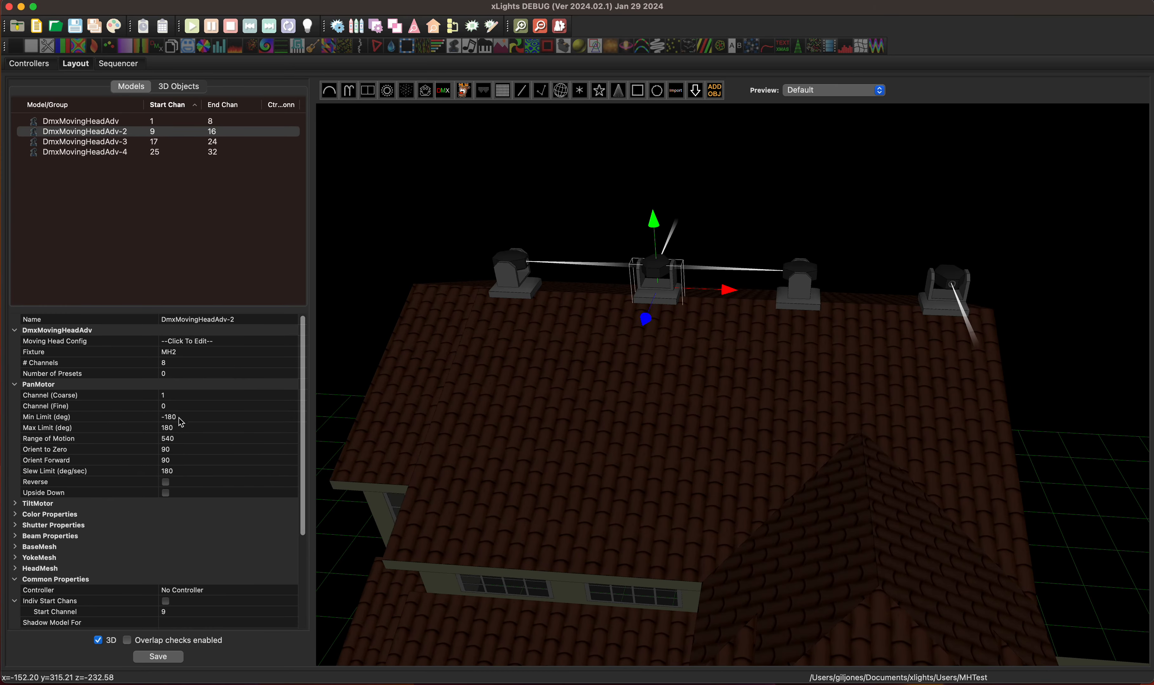
{"action": "left_click", "coordinate": [591, 302]}
{"action": "left_click", "coordinate": [514, 293]}
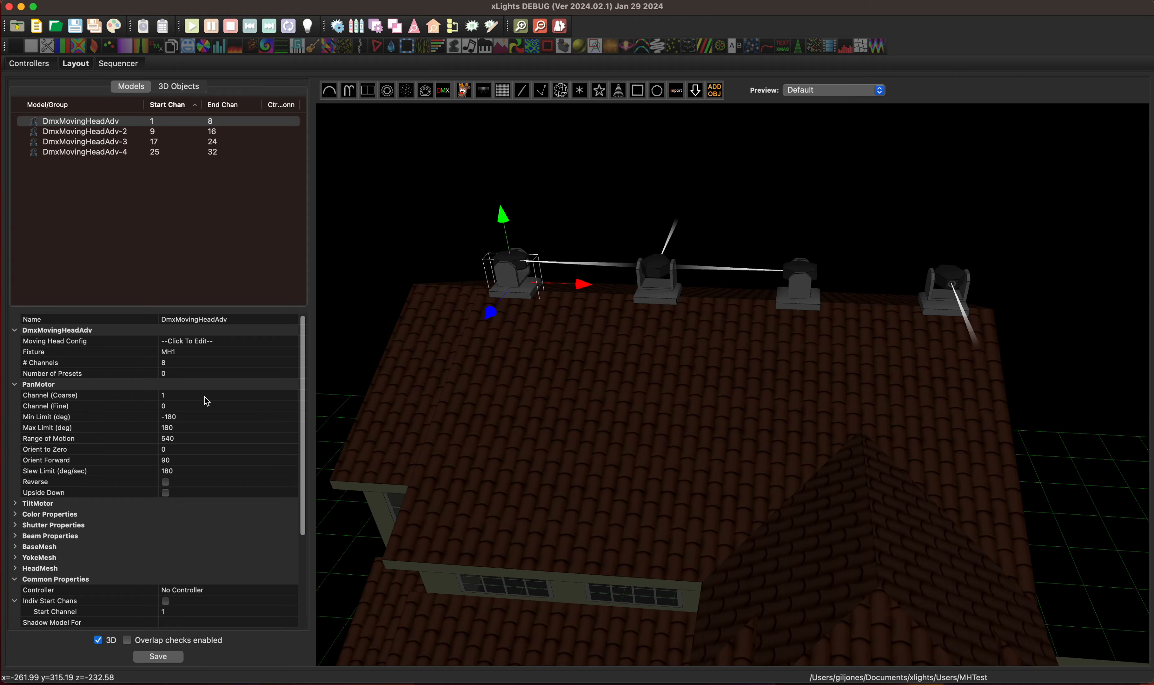
{"action": "left_click", "coordinate": [186, 399]}
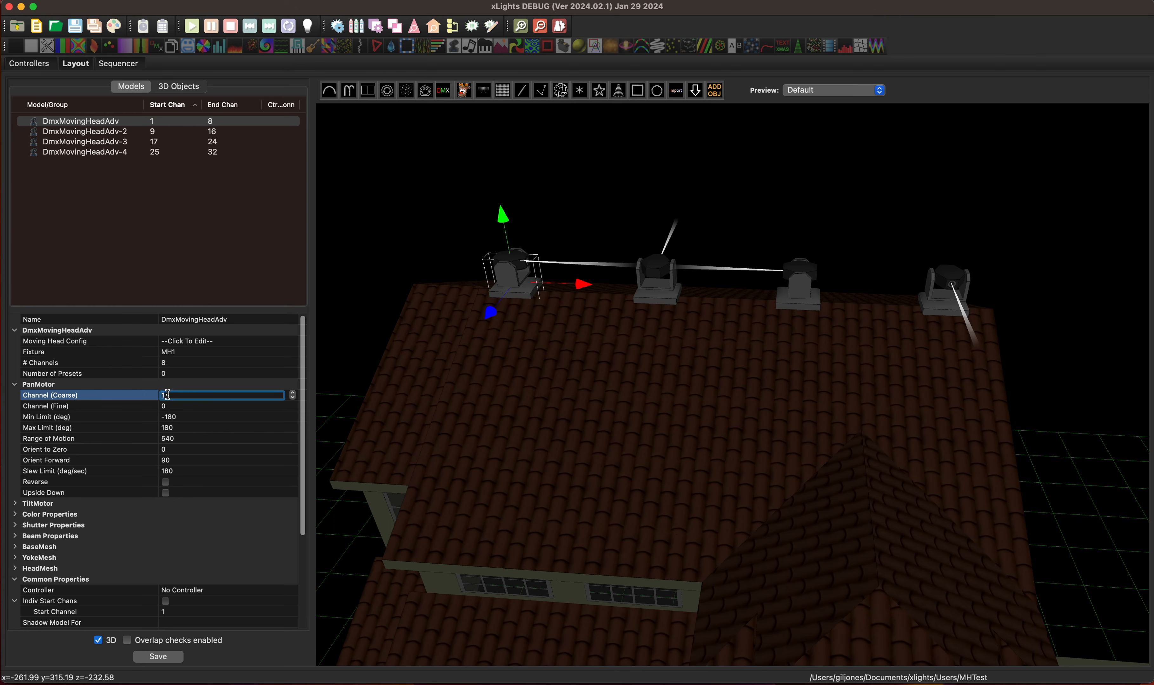
{"action": "left_click", "coordinate": [192, 409]}
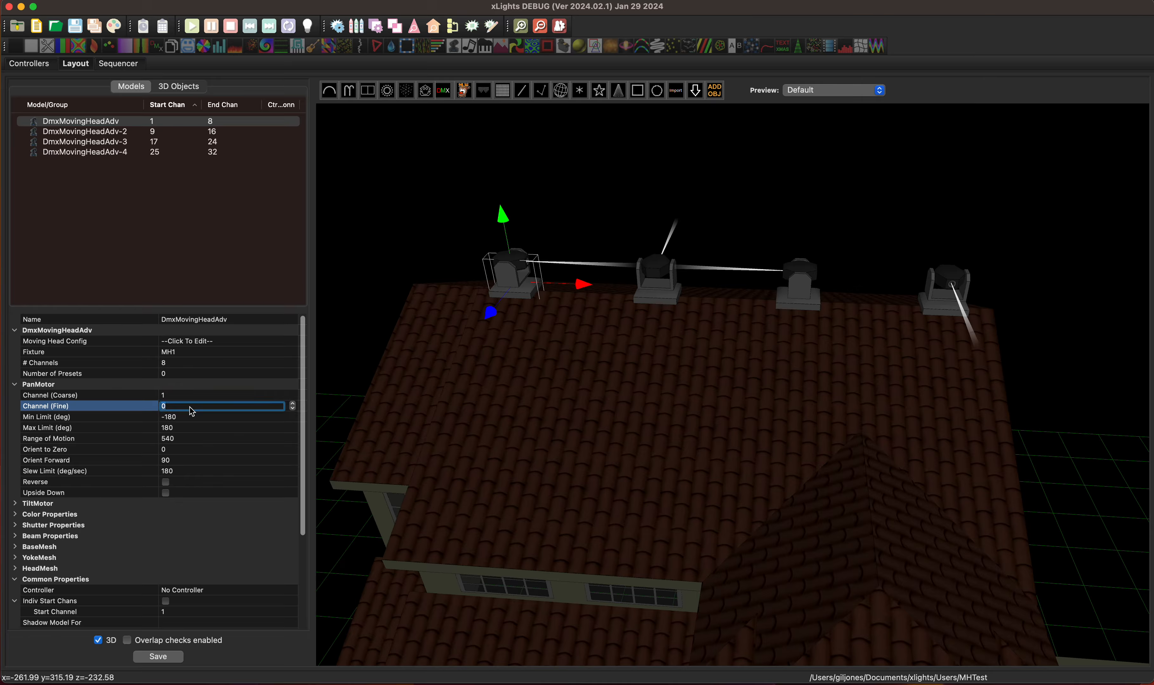
{"action": "type", "text": "2"}
{"action": "key", "text": "Return"}
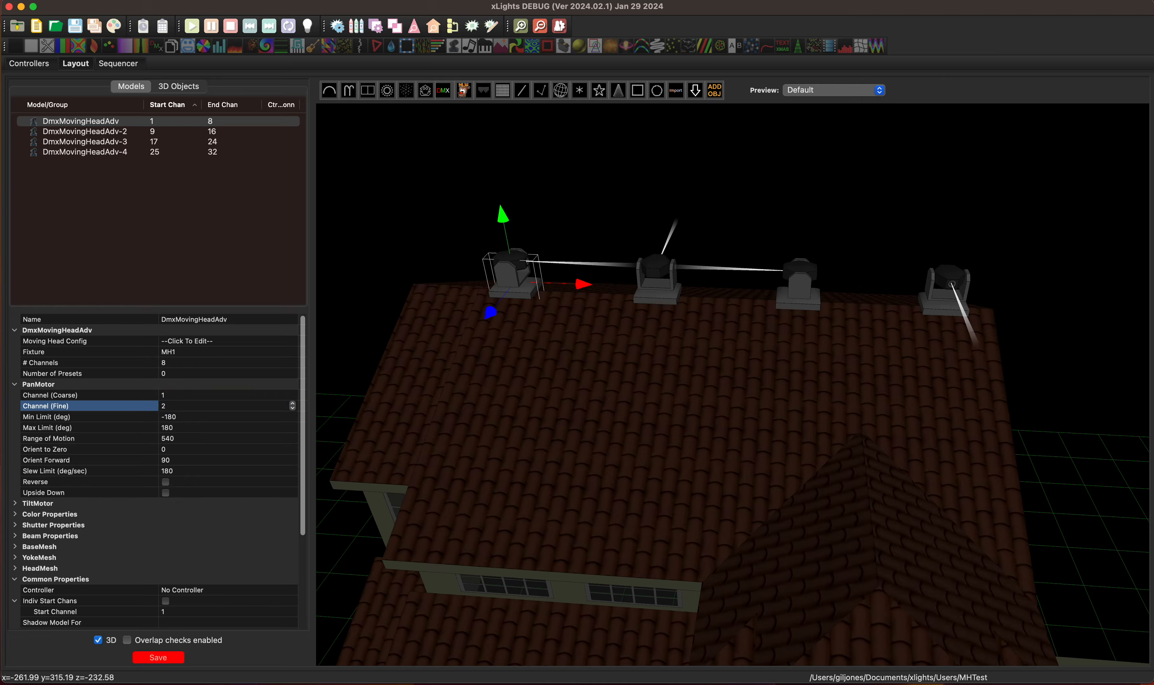
Review the TiltMotor, PanMotor and Color Properties channel assignments of the first moving head, DmxMovingHeadAdv
{"action": "left_click", "coordinate": [15, 385]}
{"action": "left_click", "coordinate": [14, 395]}
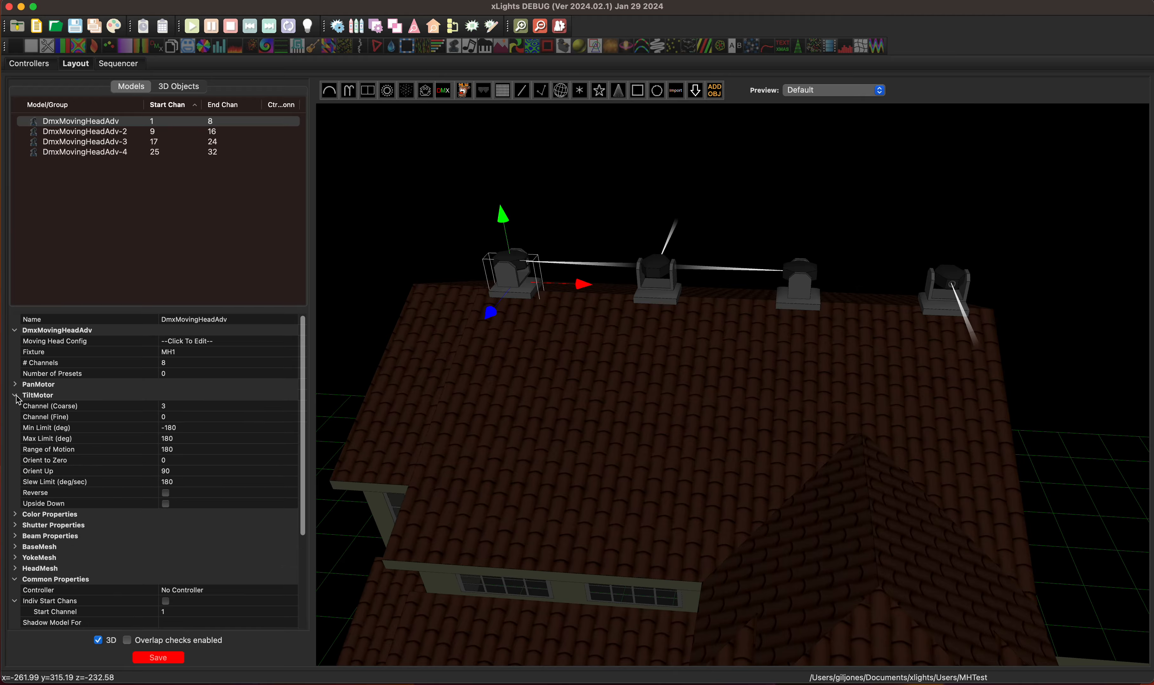
{"action": "left_click", "coordinate": [189, 407]}
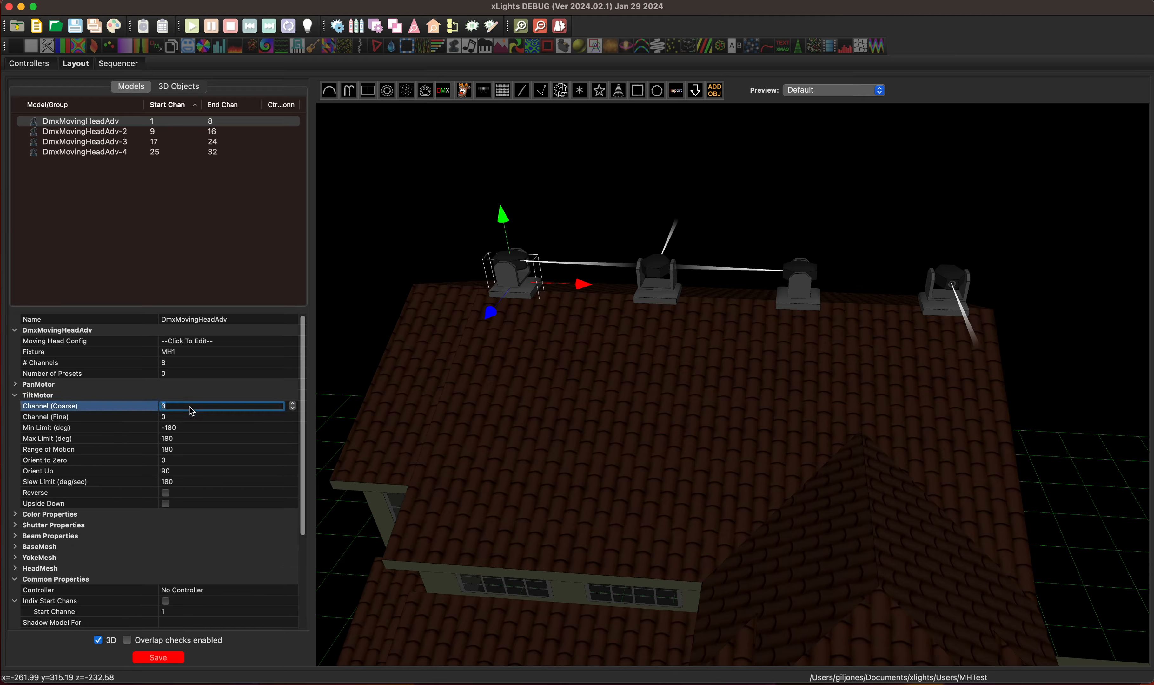
{"action": "scroll", "coordinate": [305, 427], "scroll_direction": "down", "scroll_amount": 2}
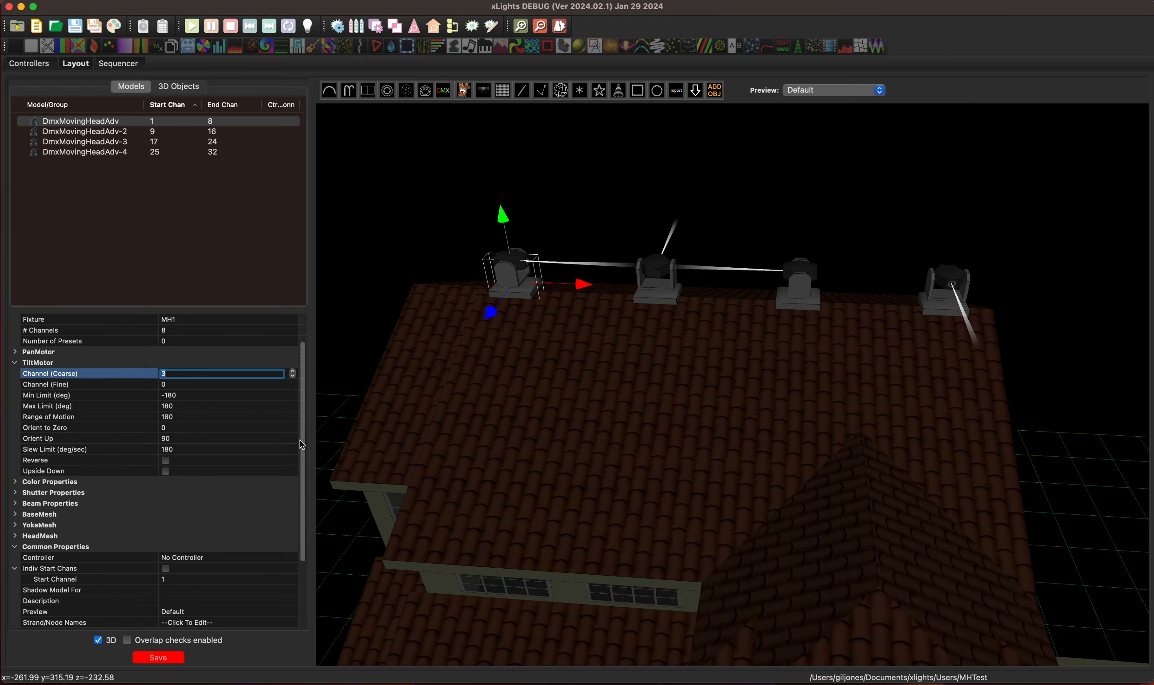
{"action": "left_click", "coordinate": [195, 385]}
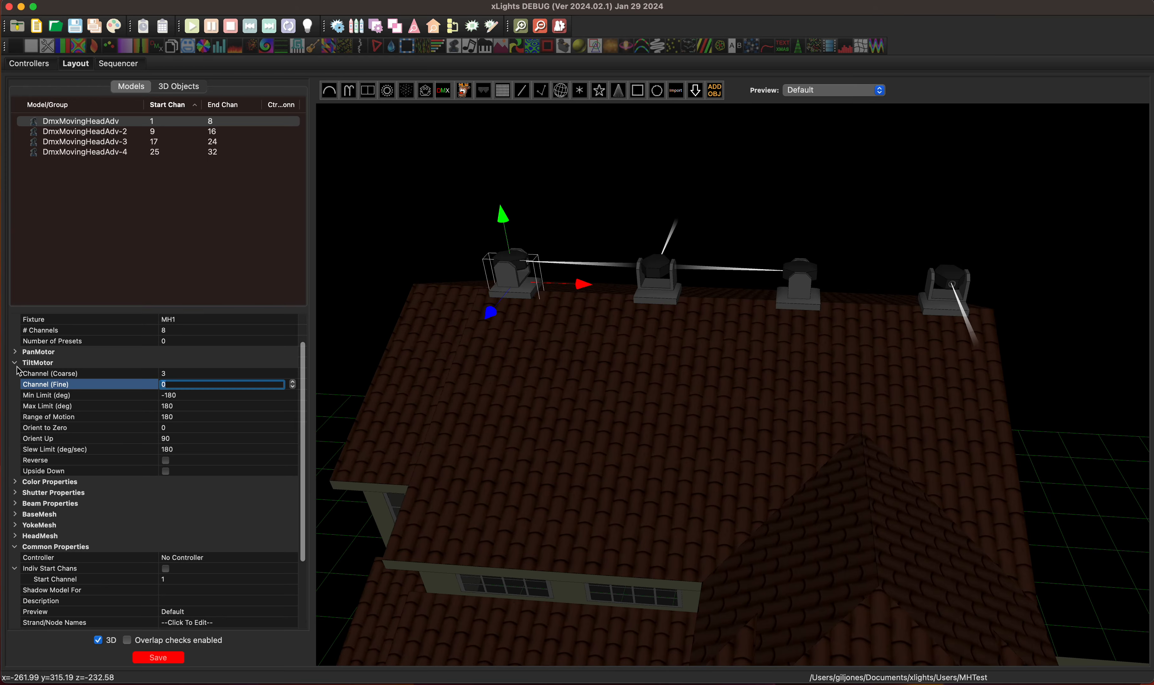
{"action": "left_click", "coordinate": [220, 374]}
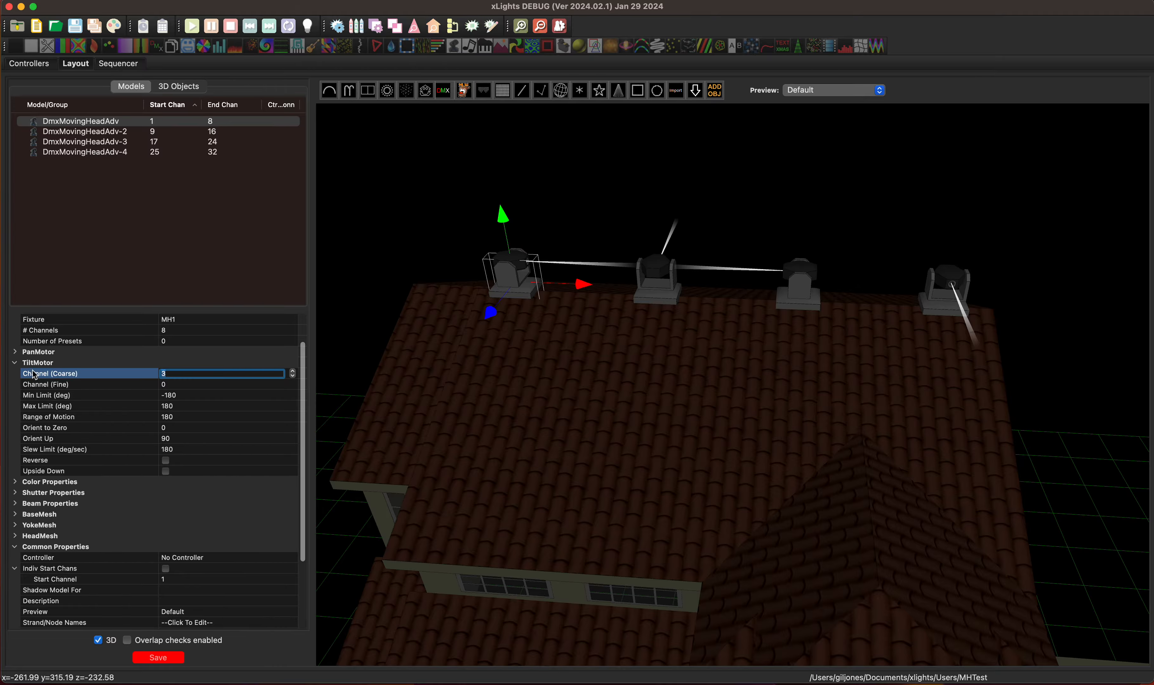
{"action": "left_click", "coordinate": [15, 353]}
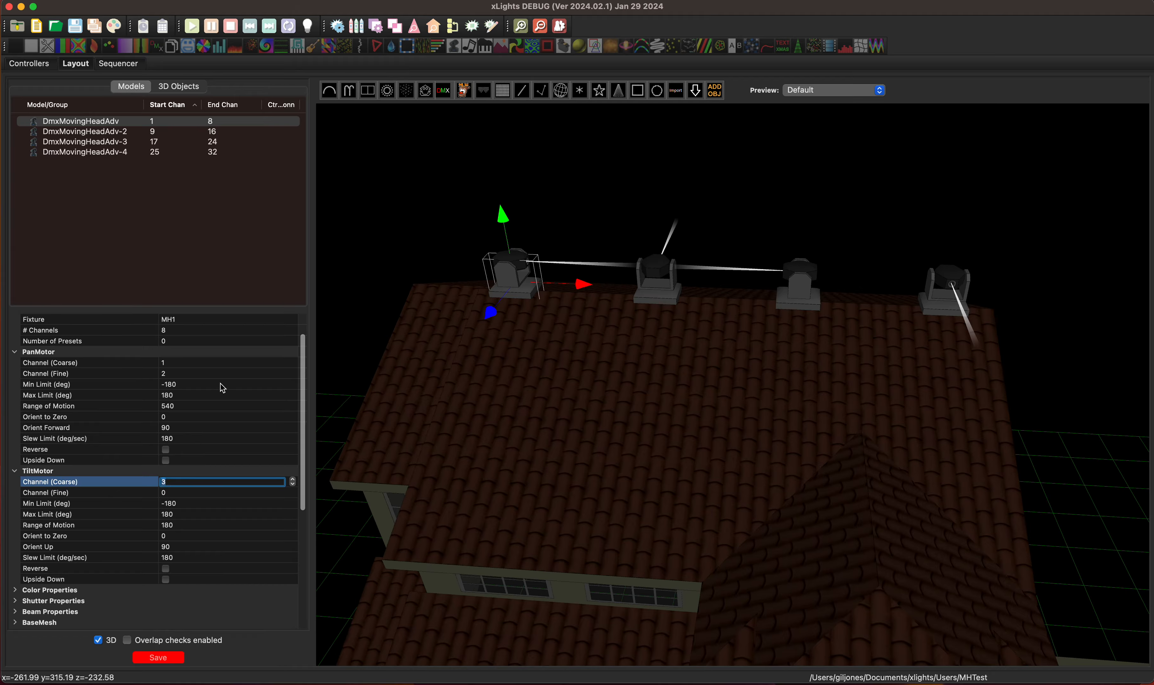
{"action": "scroll", "coordinate": [202, 456], "scroll_direction": "down", "scroll_amount": 5}
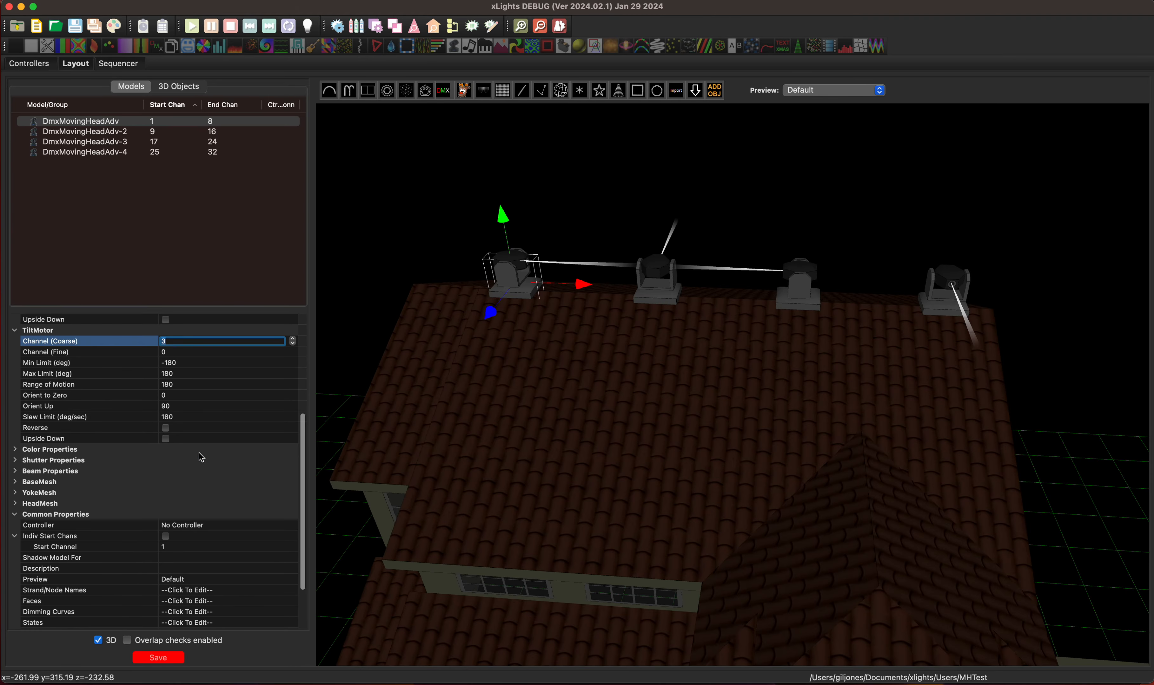
{"action": "left_click", "coordinate": [15, 451]}
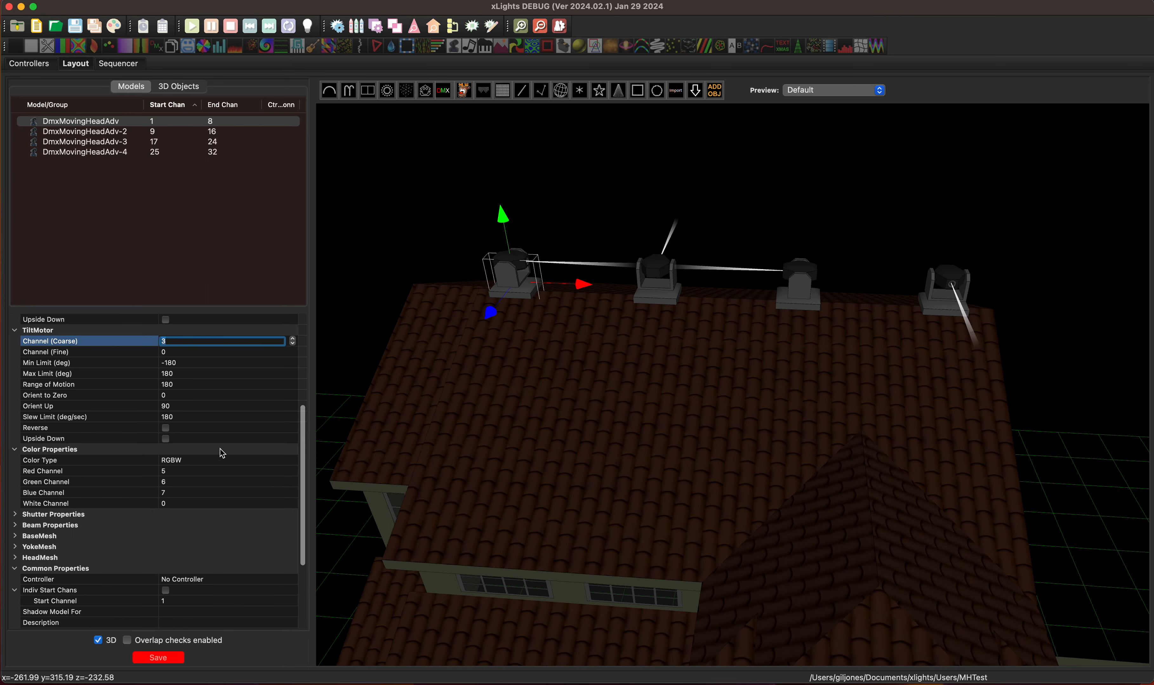
{"action": "left_click", "coordinate": [16, 450]}
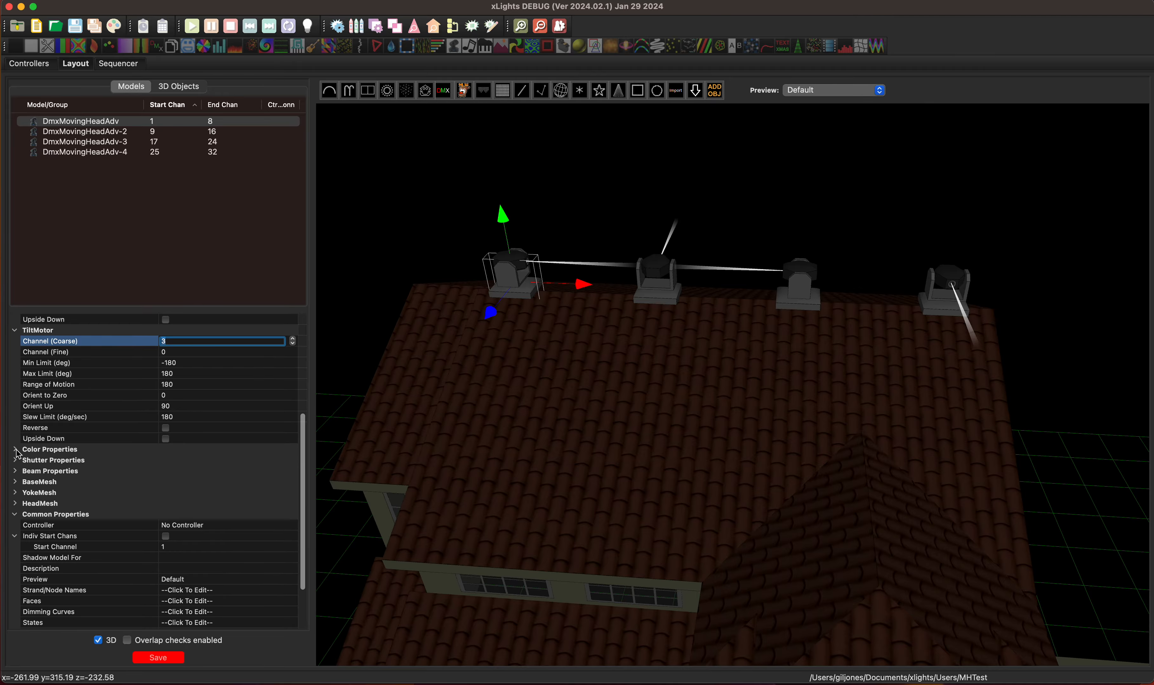
{"action": "scroll", "coordinate": [126, 411], "scroll_direction": "up", "scroll_amount": 5}
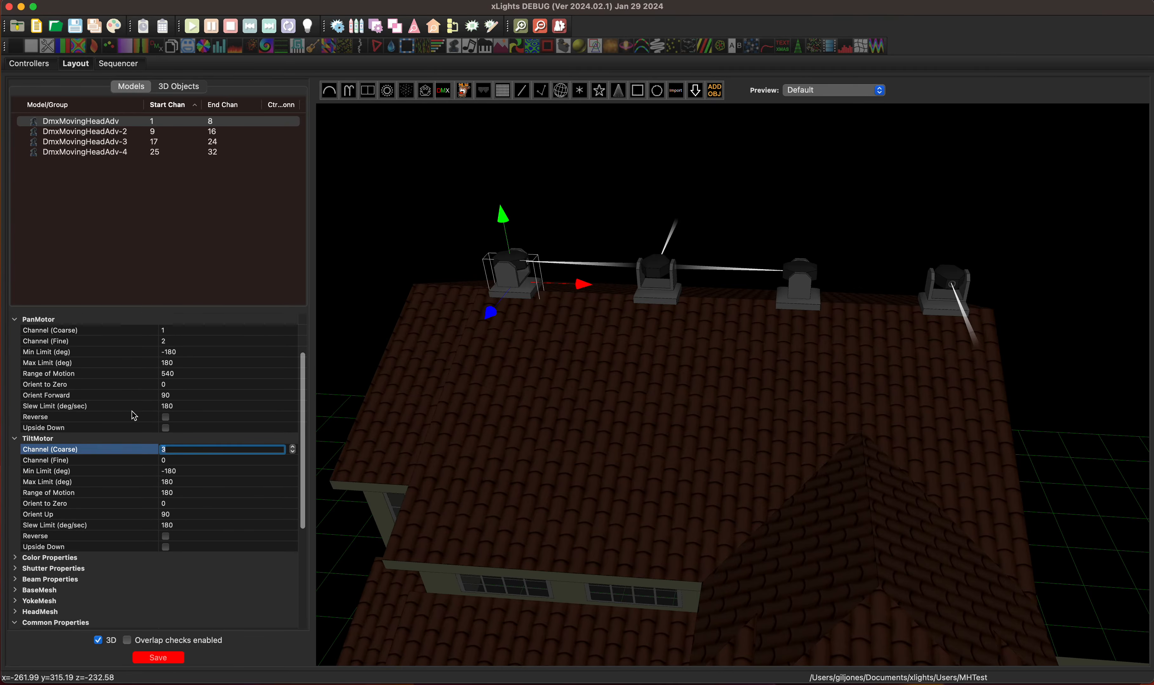
{"action": "scroll", "coordinate": [795, 350], "scroll_direction": "down", "scroll_amount": 3}
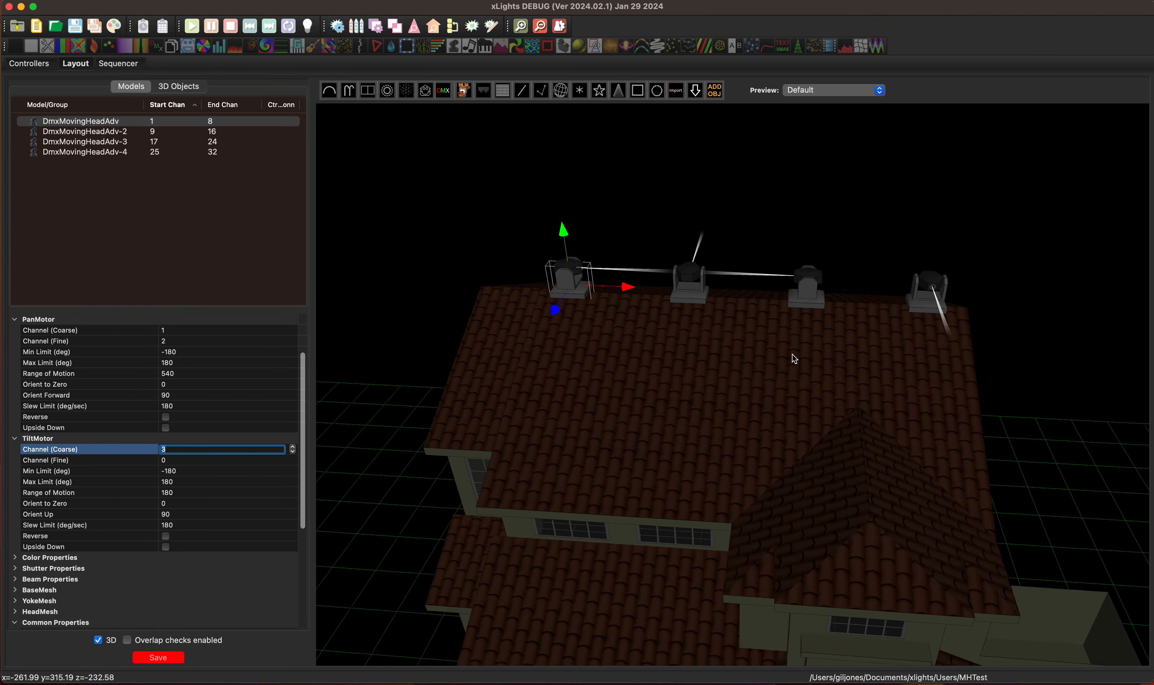
{"action": "left_click_drag", "start_coordinate": [755, 379], "coordinate": [772, 351]}
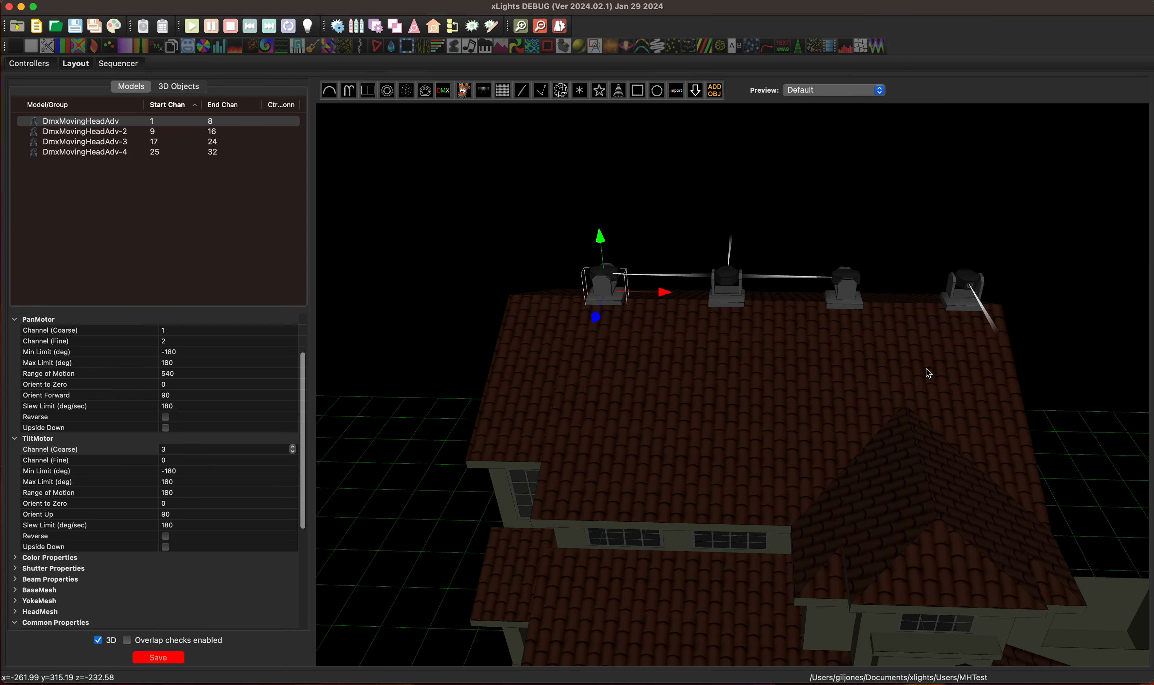
Clear the model selection and create an empty model group named AllHeads
{"action": "right_click", "coordinate": [99, 195]}
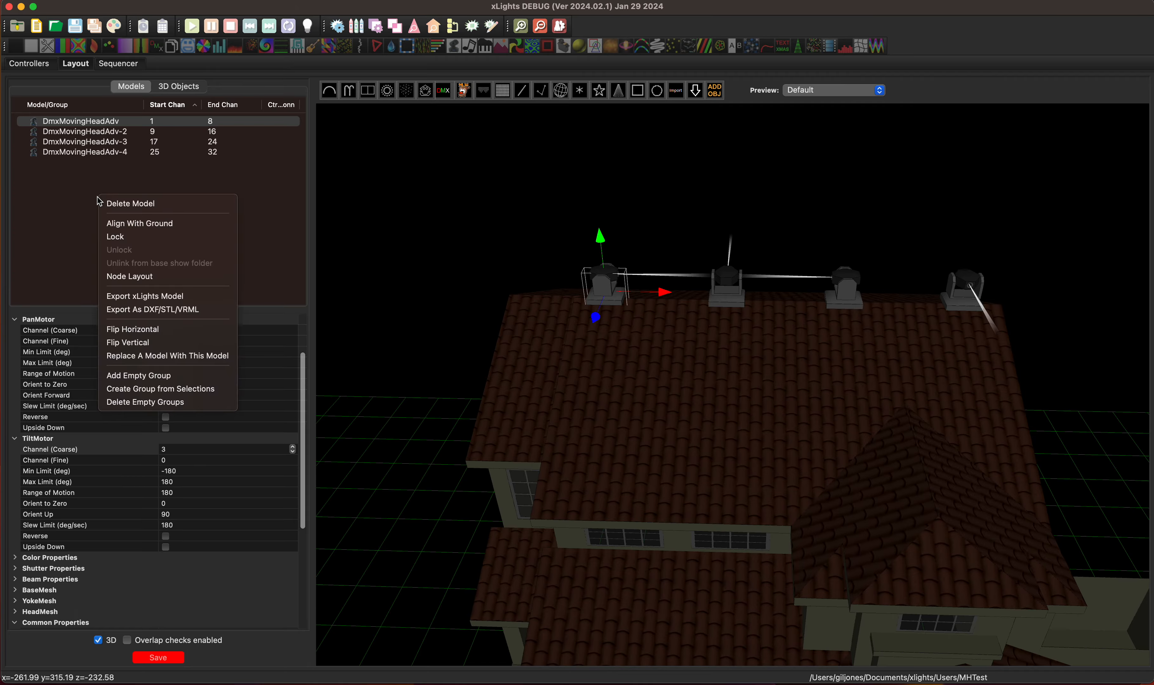
{"action": "left_click", "coordinate": [71, 217]}
{"action": "left_click", "coordinate": [71, 214]}
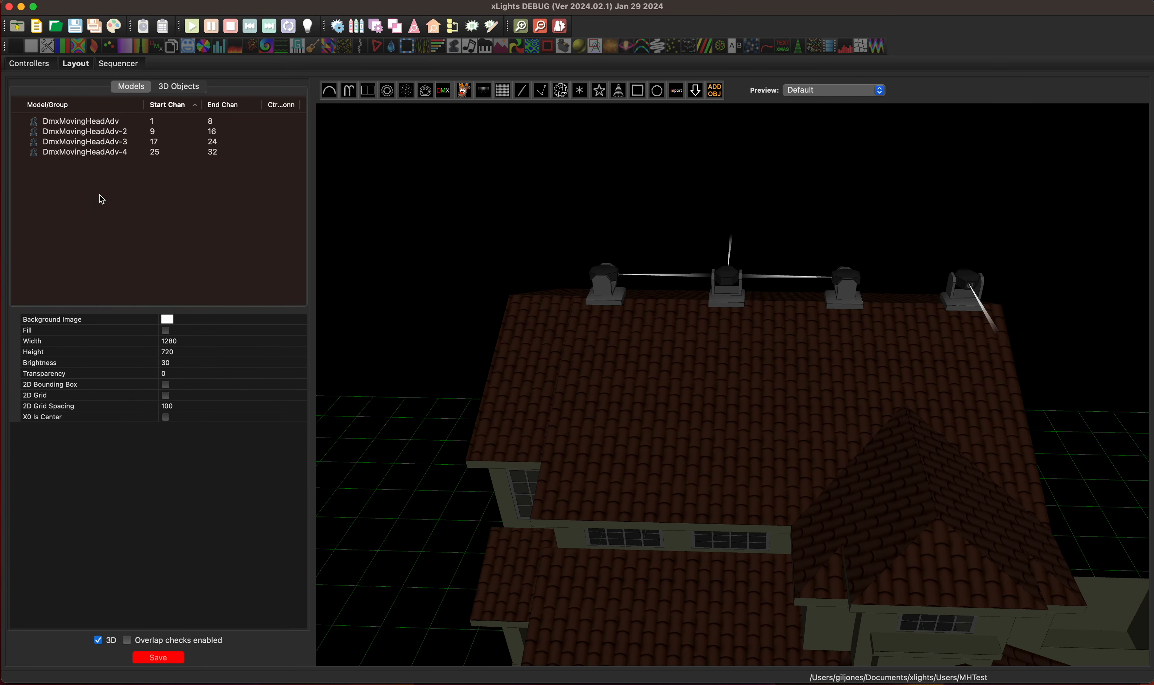
{"action": "right_click", "coordinate": [101, 197]}
{"action": "left_click", "coordinate": [143, 202]}
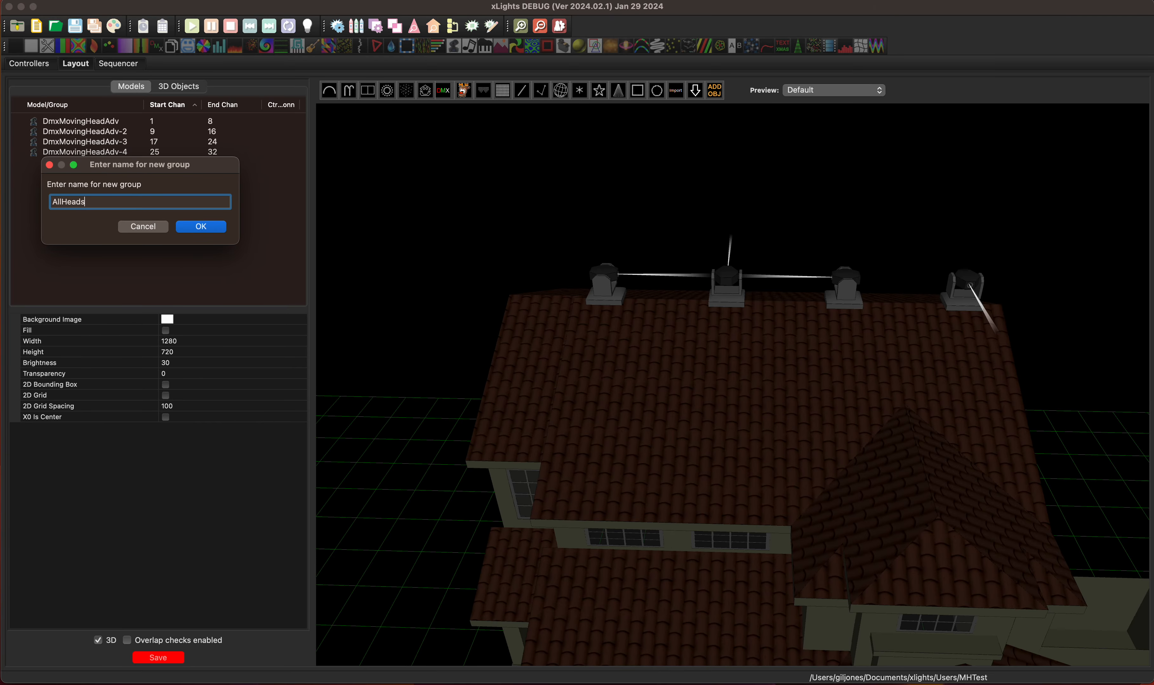
{"action": "left_click", "coordinate": [207, 231]}
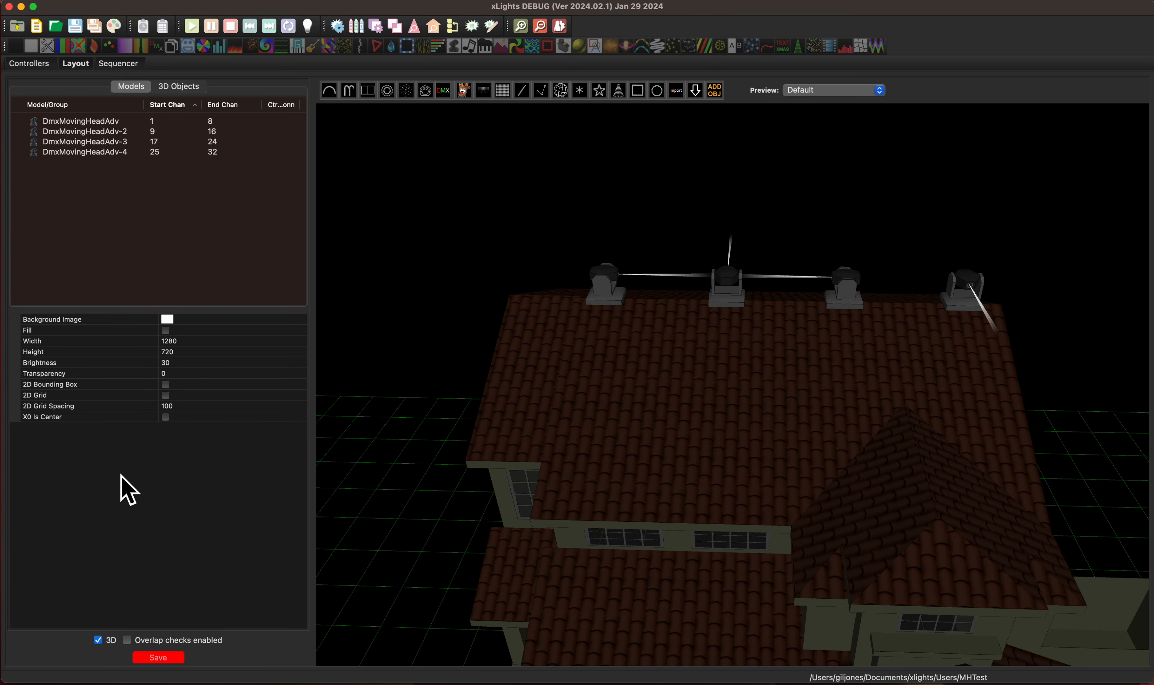
Add all four DmxMovingHeadAdv models to the AllHeads group and save the layout
{"action": "left_click", "coordinate": [53, 512]}
{"action": "left_click", "coordinate": [167, 503]}
{"action": "left_click", "coordinate": [166, 503]}
{"action": "left_click", "coordinate": [166, 502]}
{"action": "left_click", "coordinate": [167, 502]}
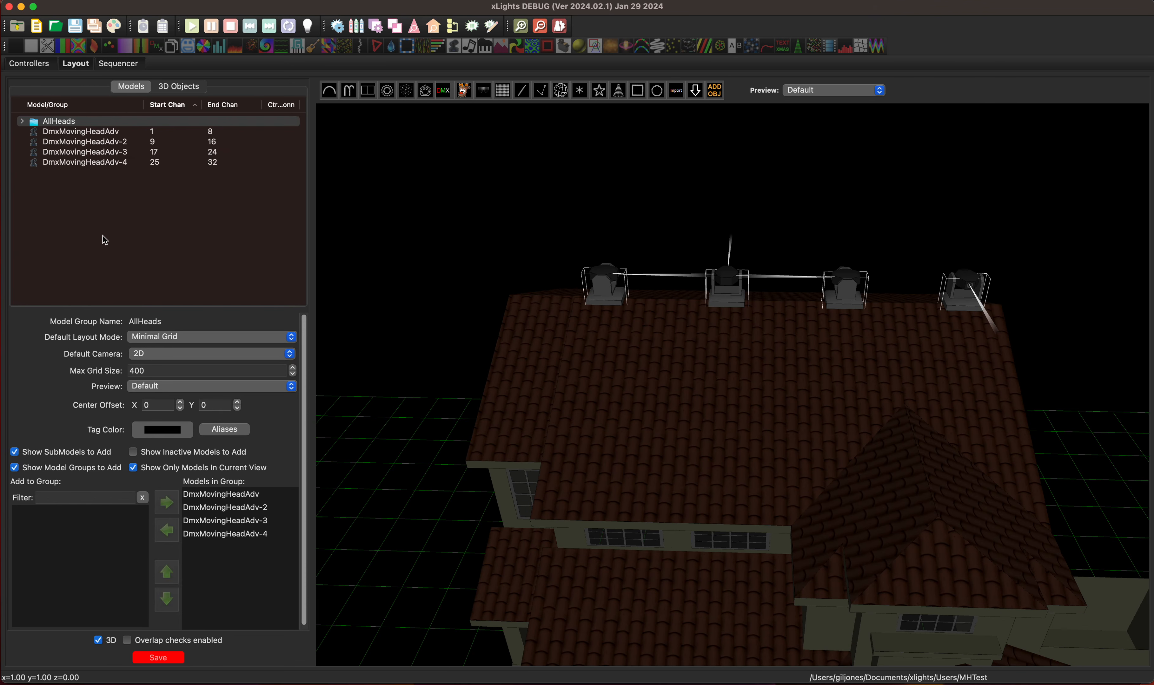
{"action": "left_click", "coordinate": [161, 657]}
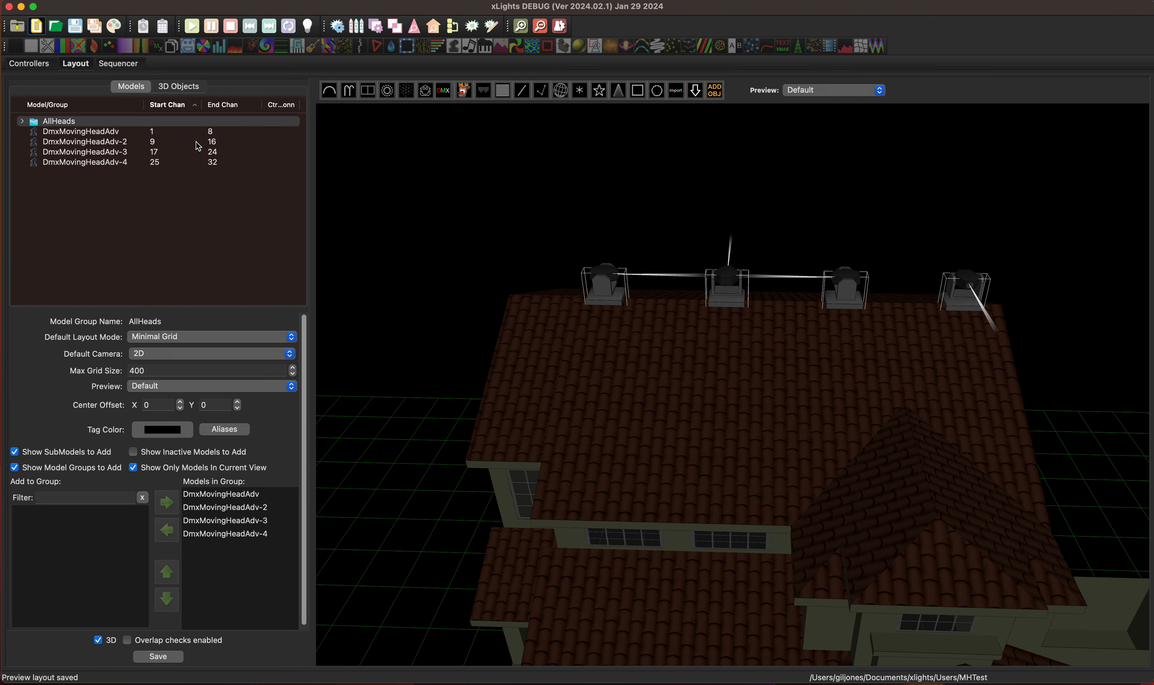
Create a new sequence through Quick Start with the All Models view
{"action": "left_click", "coordinate": [330, 275]}
{"action": "left_click", "coordinate": [344, 237]}
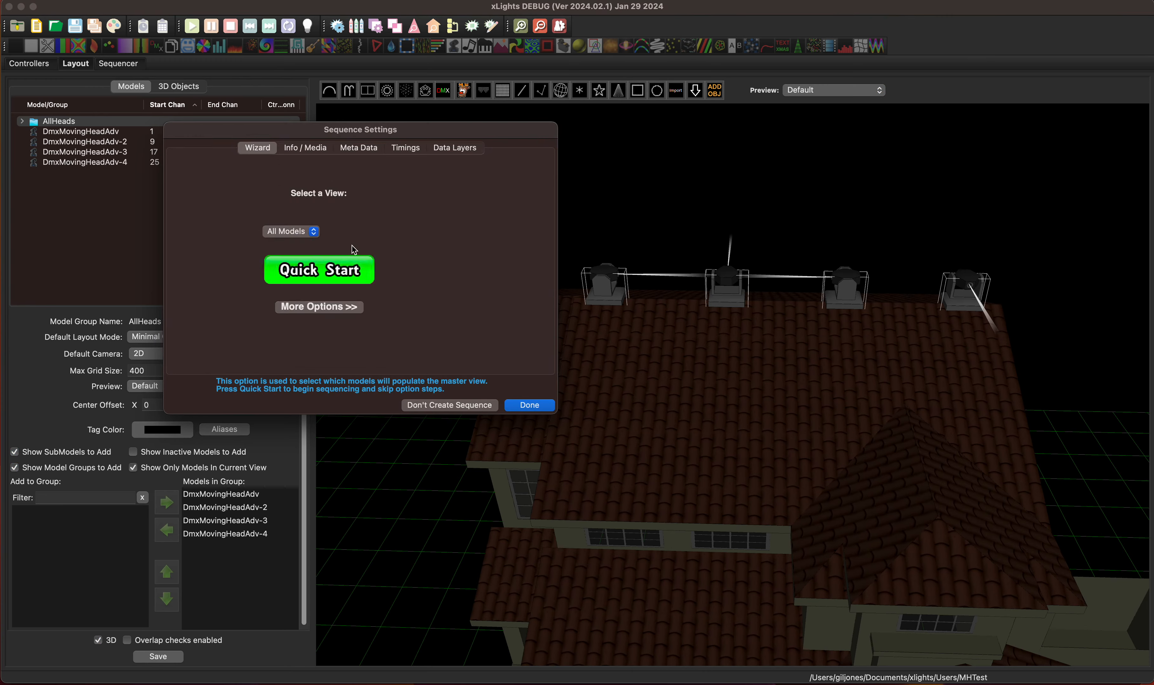
{"action": "left_click", "coordinate": [350, 275]}
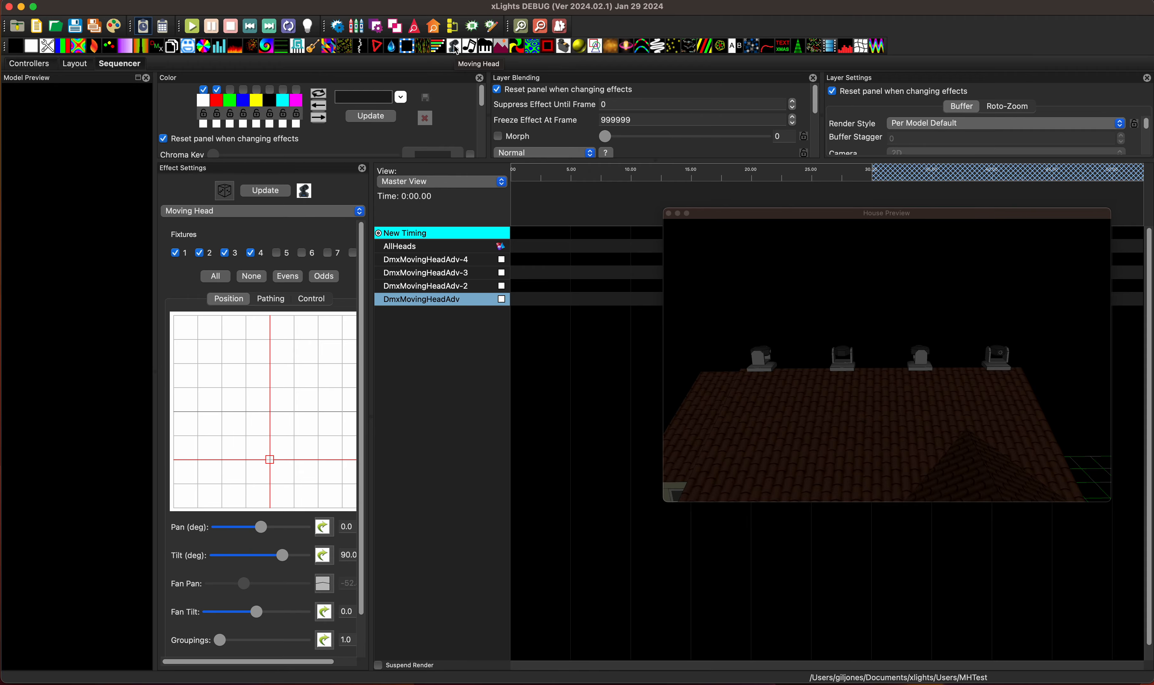
Place a Moving Head effect on the AllHeads row around the 5-second mark and apply it to all four fixtures
{"action": "left_click_drag", "start_coordinate": [455, 47], "coordinate": [606, 249]}
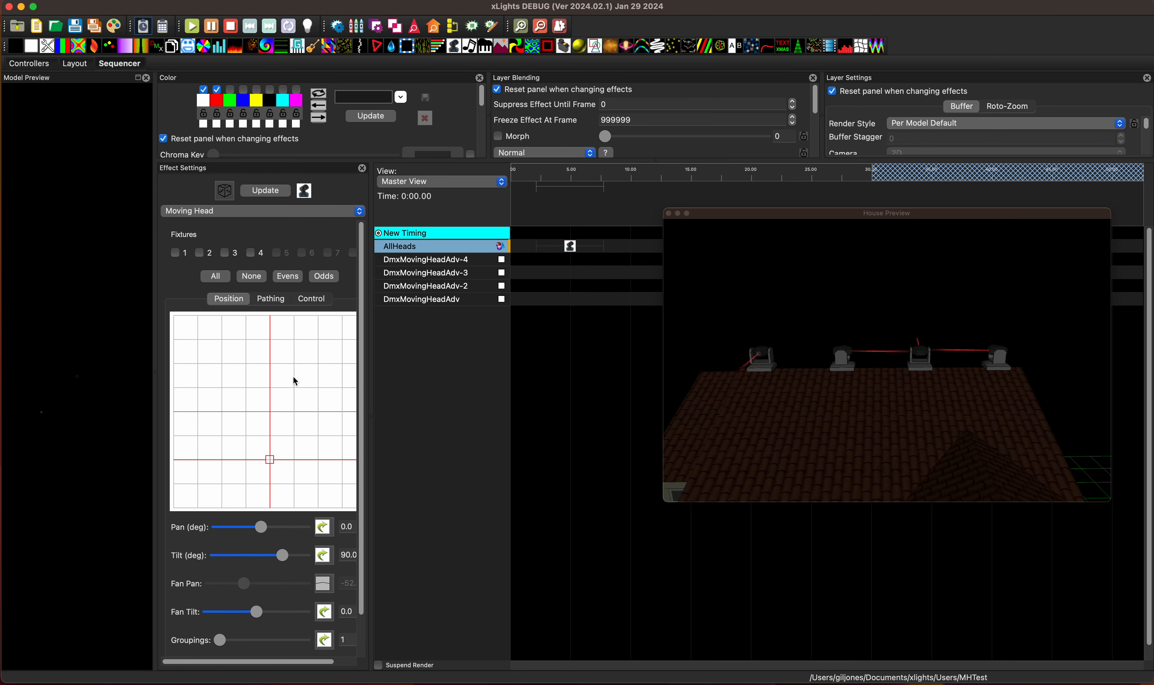
{"action": "left_click", "coordinate": [216, 277]}
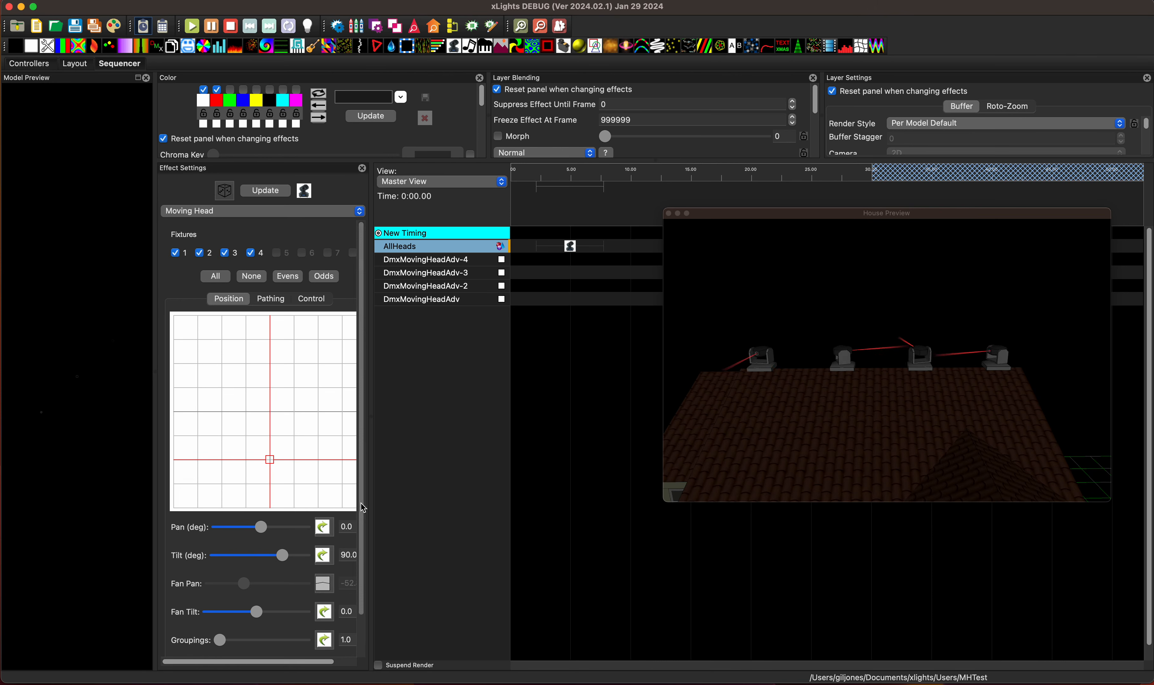
Set the Moving Head effect's Tilt to 0 degrees so all four beams point straight up
{"action": "scroll", "coordinate": [363, 508], "scroll_direction": "down", "scroll_amount": 3}
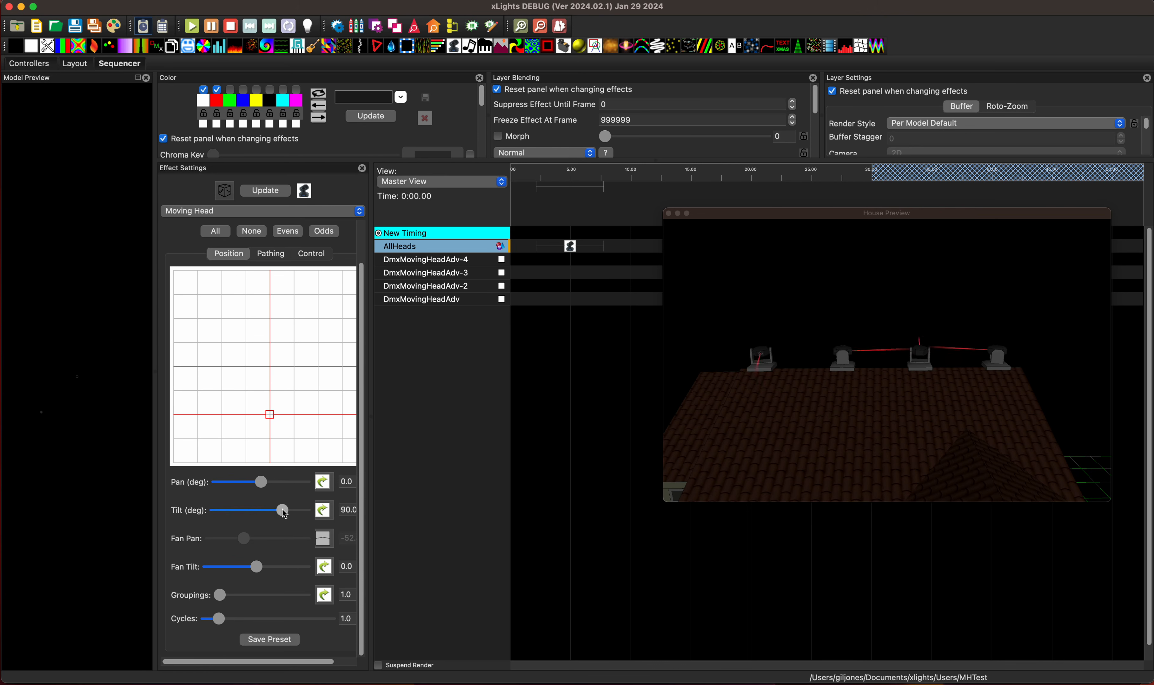
{"action": "left_click_drag", "start_coordinate": [285, 514], "coordinate": [260, 510]}
{"action": "mouse_move", "coordinate": [268, 381]}
{"action": "left_mouse_down"}
{"action": "mouse_move", "coordinate": [283, 381]}
{"action": "mouse_move", "coordinate": [271, 370]}
{"action": "left_mouse_up"}
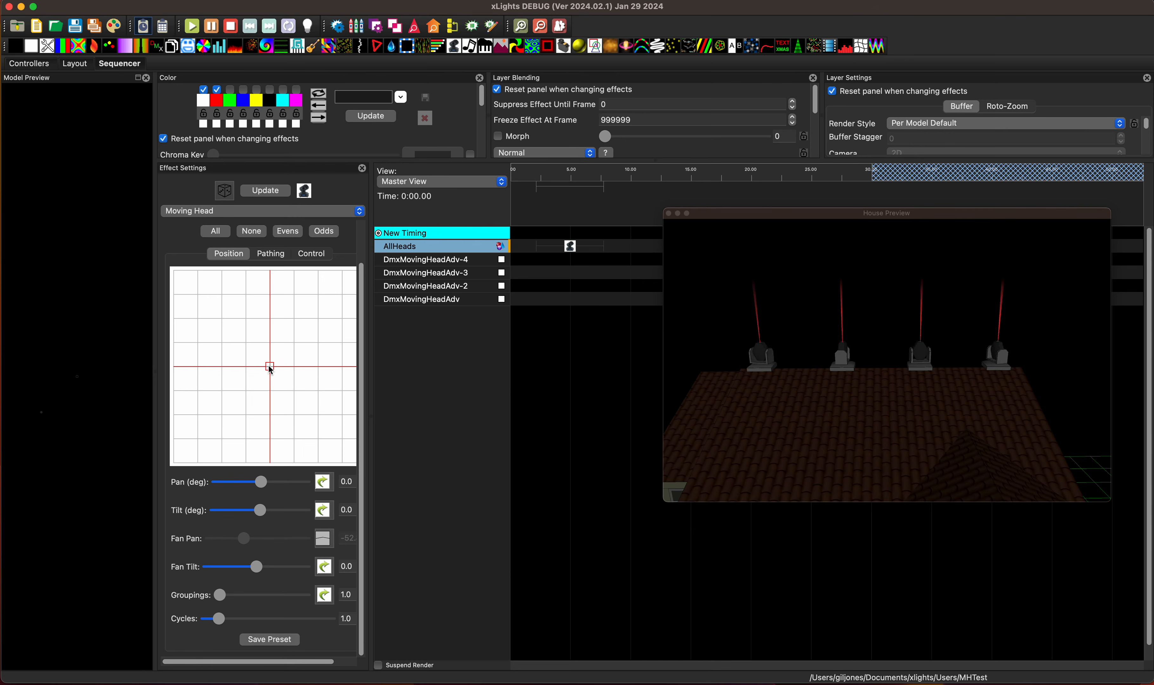
Adjust the Moving Head effect's beam color to red on the color wheel and widen the effect settings area
{"action": "left_click", "coordinate": [307, 256]}
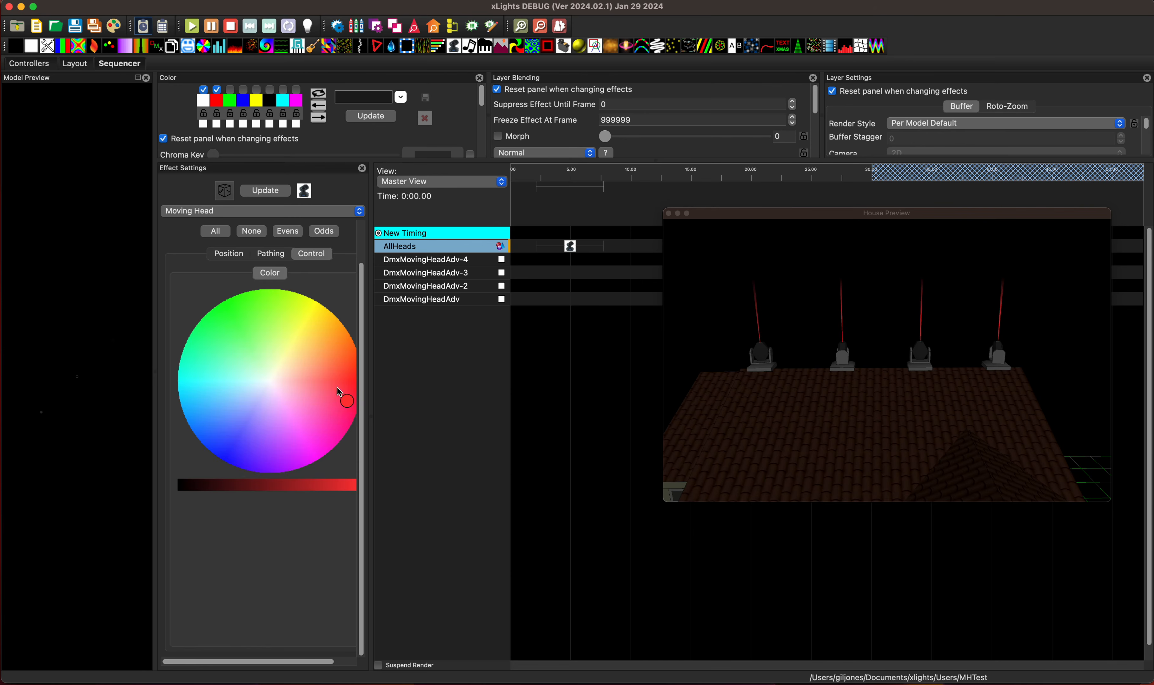
{"action": "left_click_drag", "start_coordinate": [347, 399], "coordinate": [396, 383]}
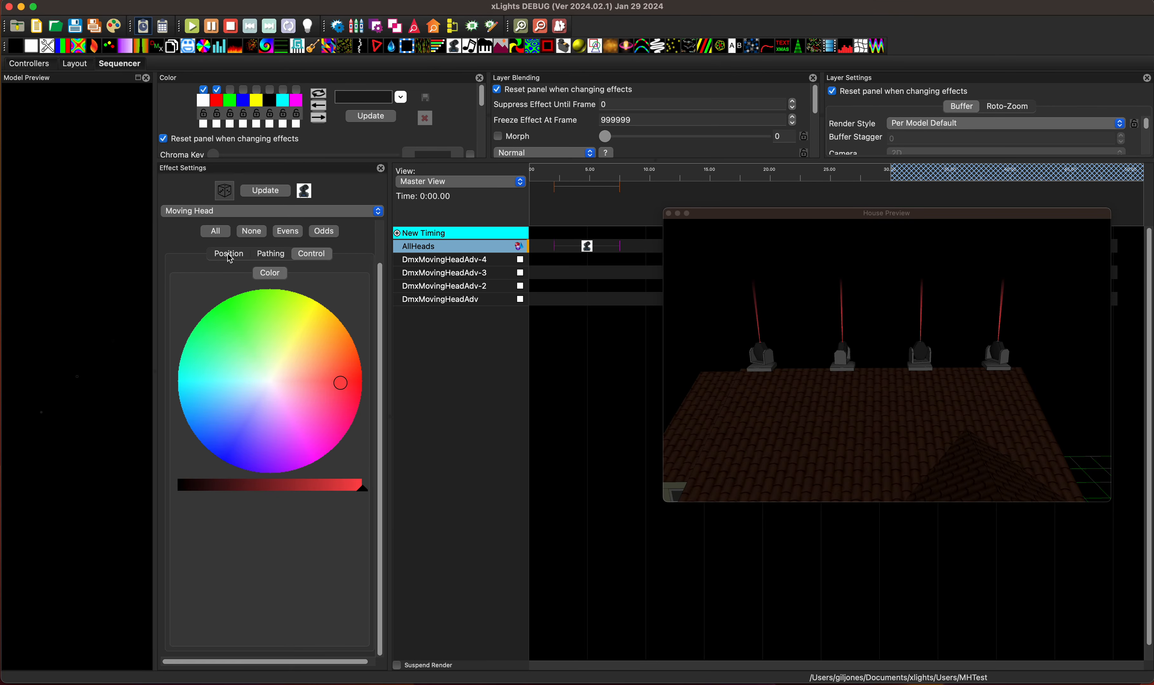
Turn off the Fan Pan value curve in the effect's position settings and set Fan Pan to 0
{"action": "left_click", "coordinate": [229, 264]}
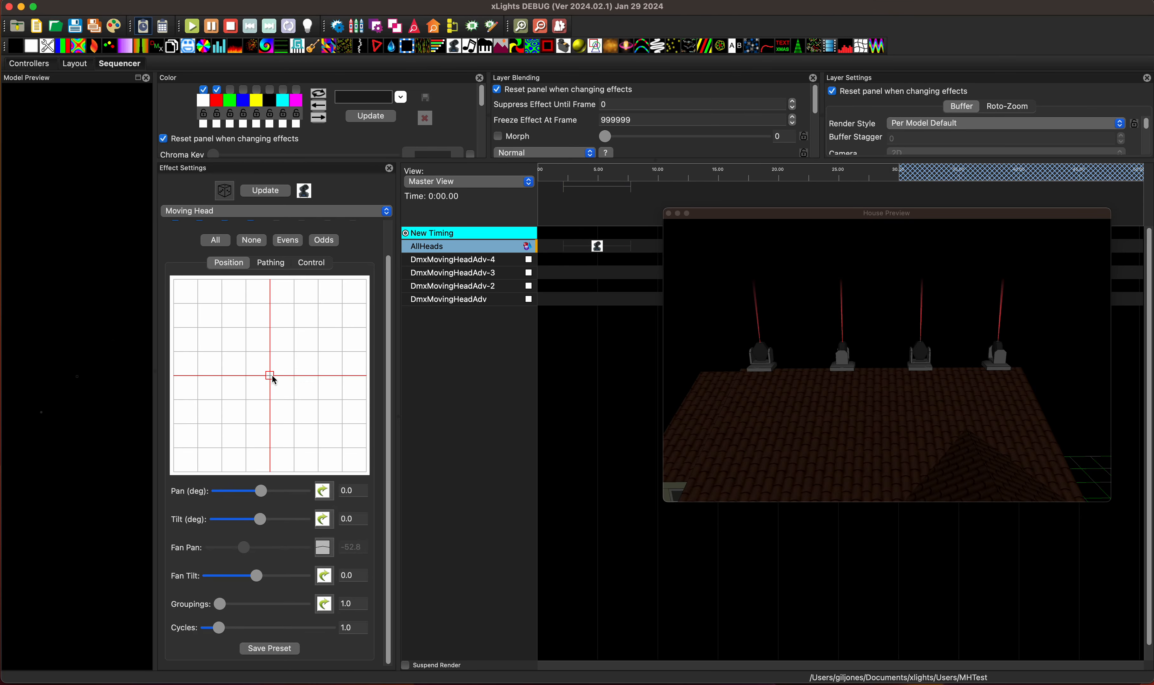
{"action": "mouse_move", "coordinate": [272, 378]}
{"action": "left_mouse_down"}
{"action": "mouse_move", "coordinate": [283, 407]}
{"action": "mouse_move", "coordinate": [265, 376]}
{"action": "left_mouse_up"}
{"action": "scroll", "coordinate": [857, 374], "scroll_direction": "up", "scroll_amount": 3}
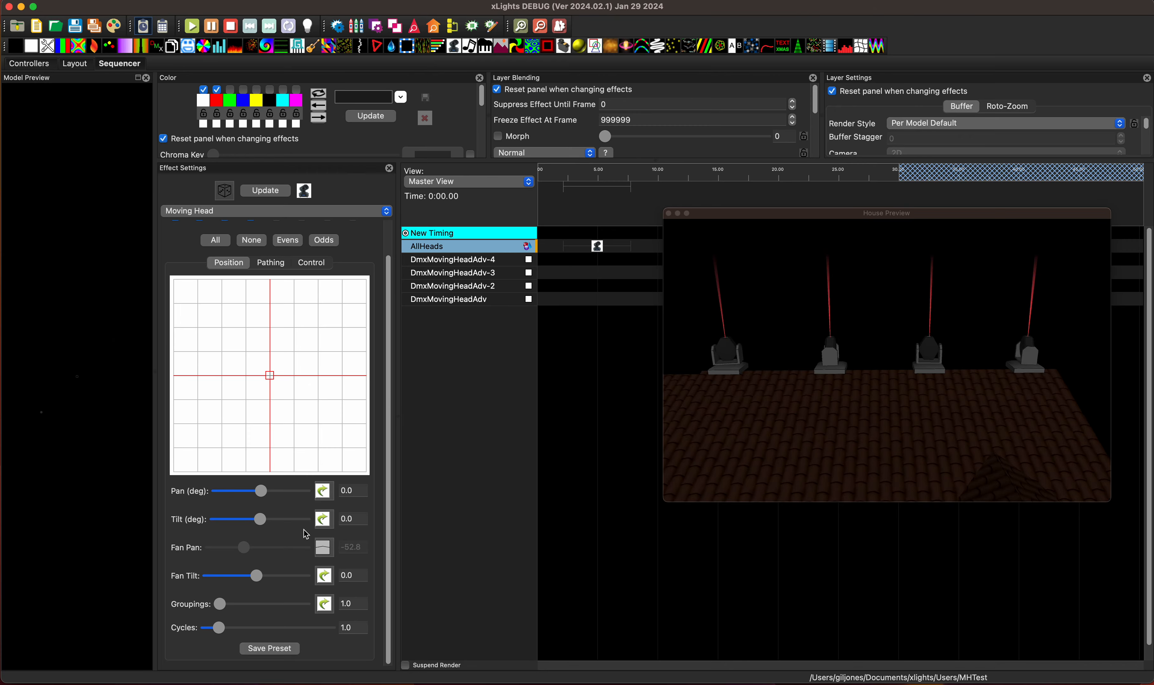
{"action": "left_click", "coordinate": [321, 553]}
{"action": "mouse_move", "coordinate": [242, 553]}
{"action": "left_mouse_down"}
{"action": "mouse_move", "coordinate": [270, 550]}
{"action": "mouse_move", "coordinate": [260, 548]}
{"action": "left_mouse_up"}
{"action": "left_click", "coordinate": [361, 549]}
{"action": "double_click", "coordinate": [361, 548]}
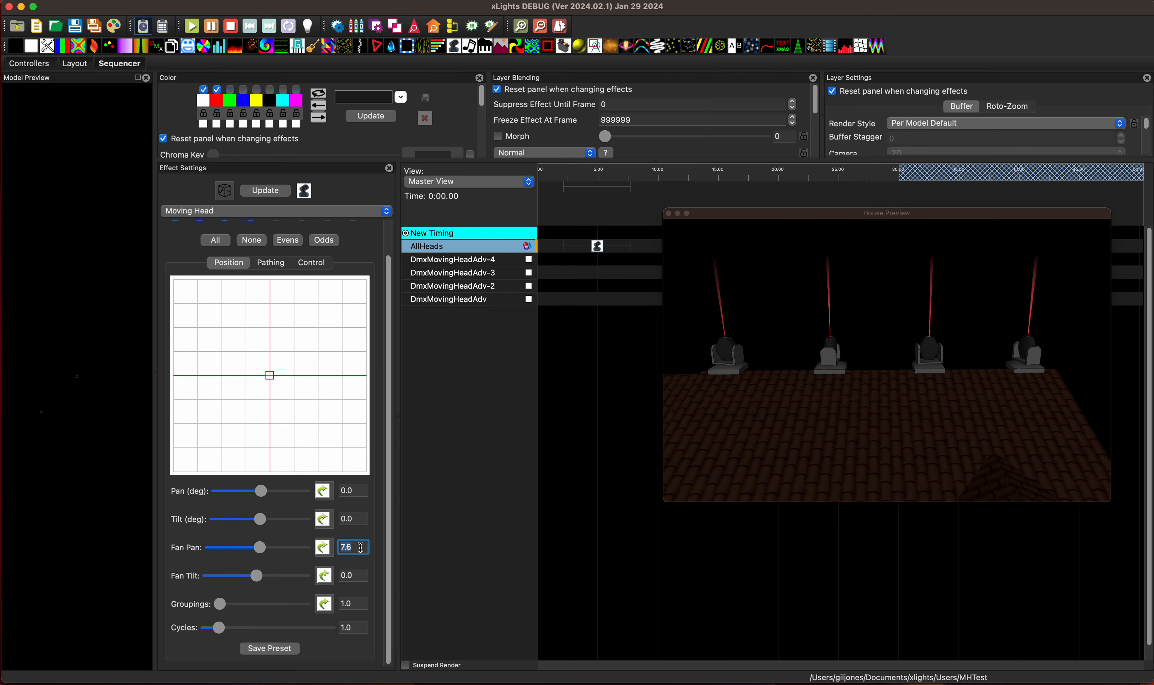
{"action": "type", "text": "0"}
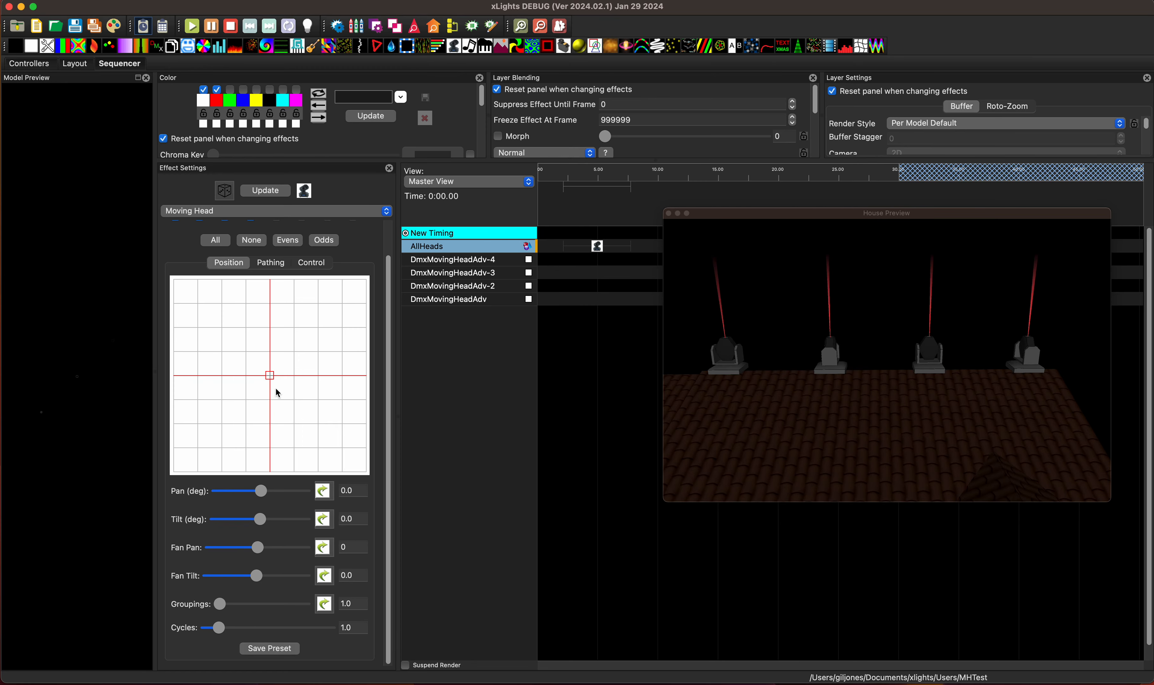
Set the Moving Head effect's Tilt to 45 degrees on the position grid, keeping Pan at 0
{"action": "left_click_drag", "start_coordinate": [275, 389], "coordinate": [270, 375]}
{"action": "left_click_drag", "start_coordinate": [880, 411], "coordinate": [878, 415]}
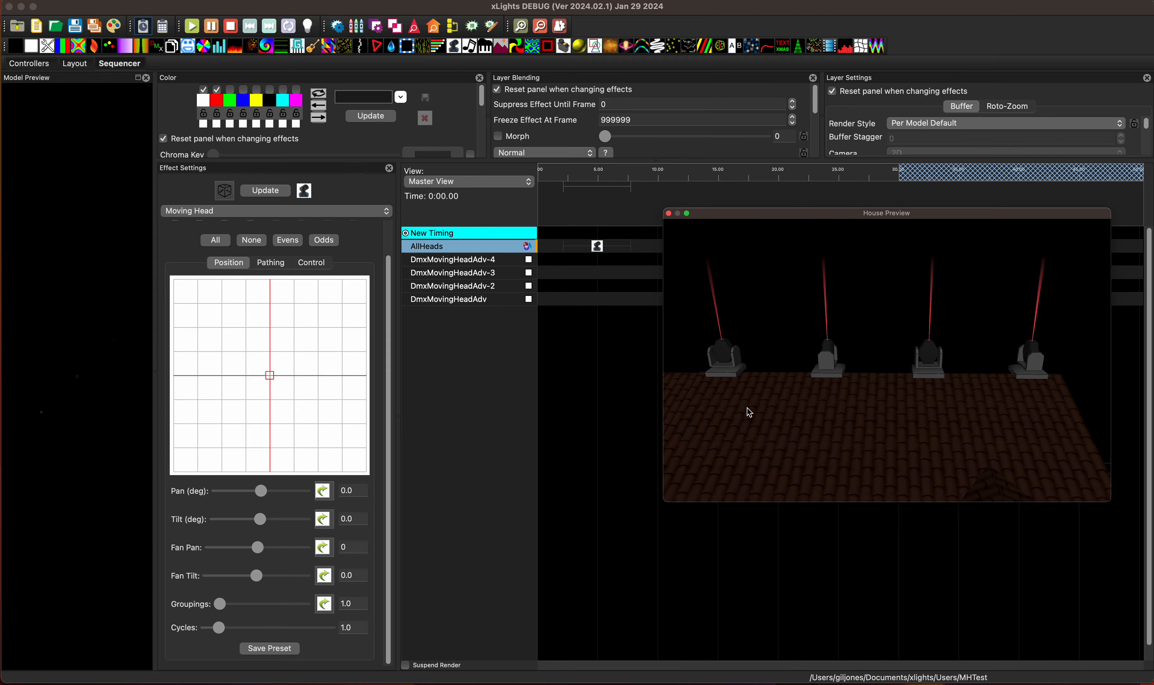
{"action": "left_click_drag", "start_coordinate": [747, 409], "coordinate": [770, 407]}
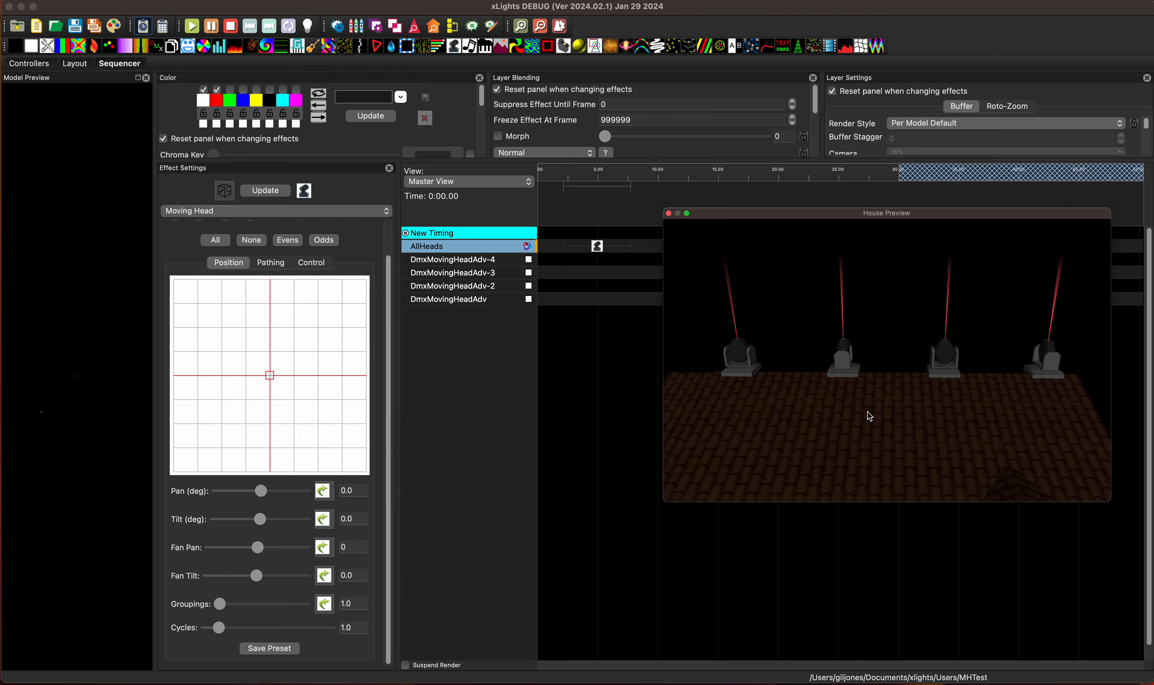
{"action": "scroll", "coordinate": [874, 419], "scroll_direction": "down", "scroll_amount": 2}
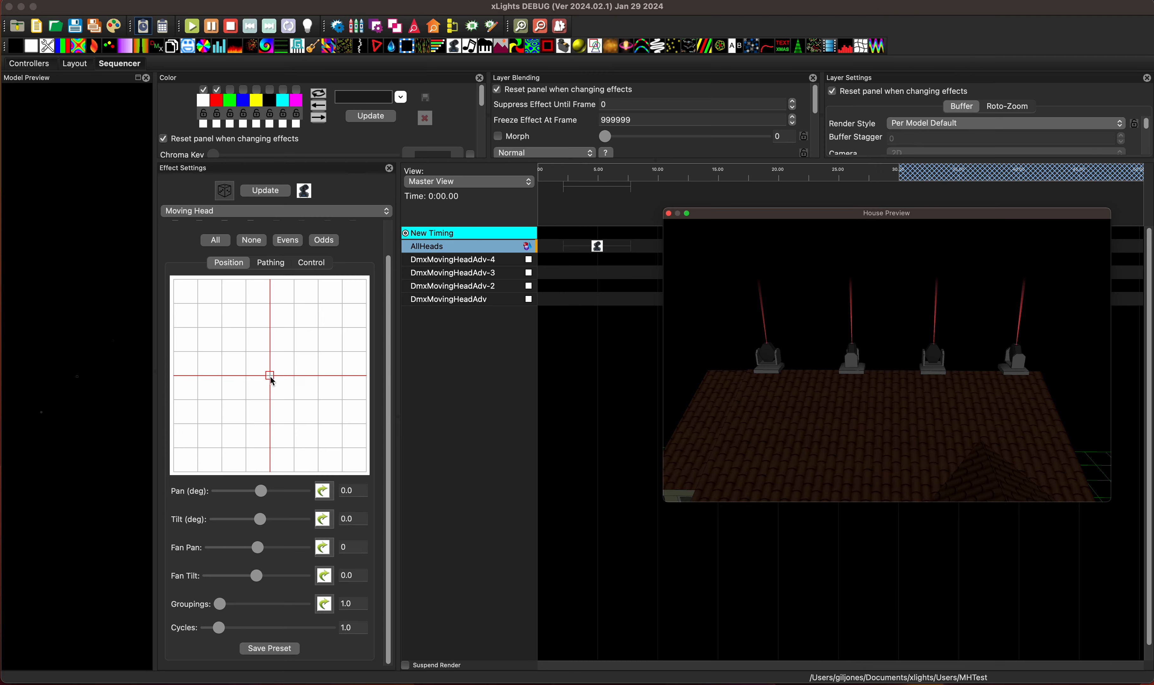
{"action": "left_click_drag", "start_coordinate": [271, 378], "coordinate": [271, 400]}
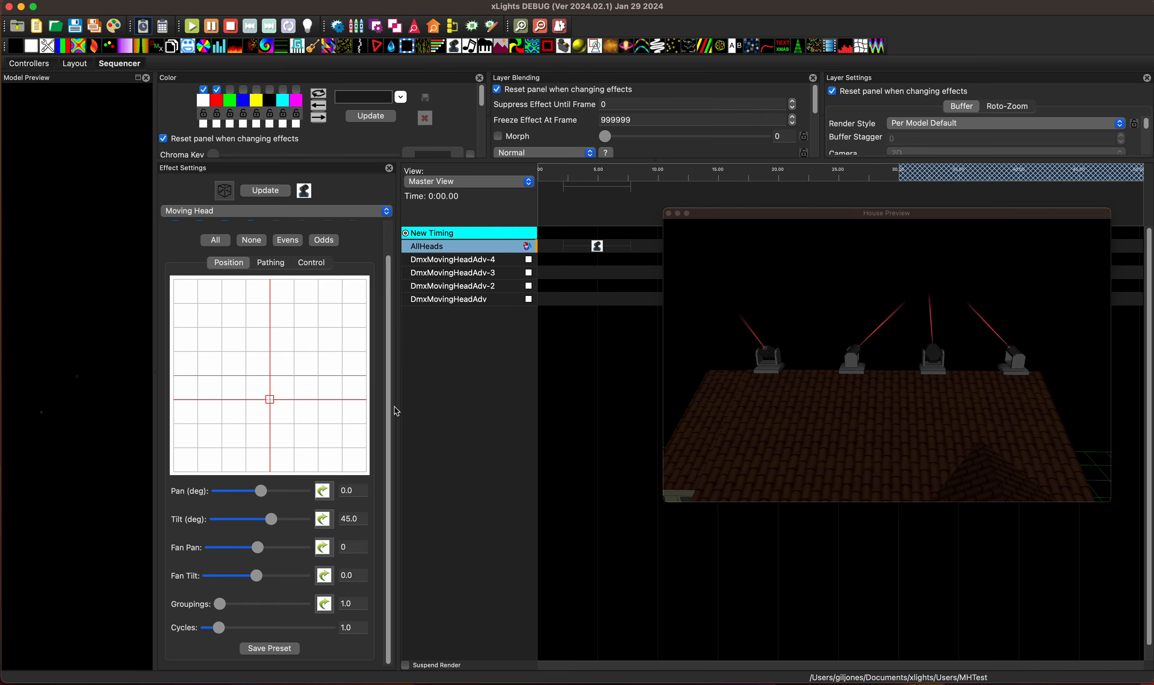
{"action": "left_click_drag", "start_coordinate": [952, 435], "coordinate": [979, 434]}
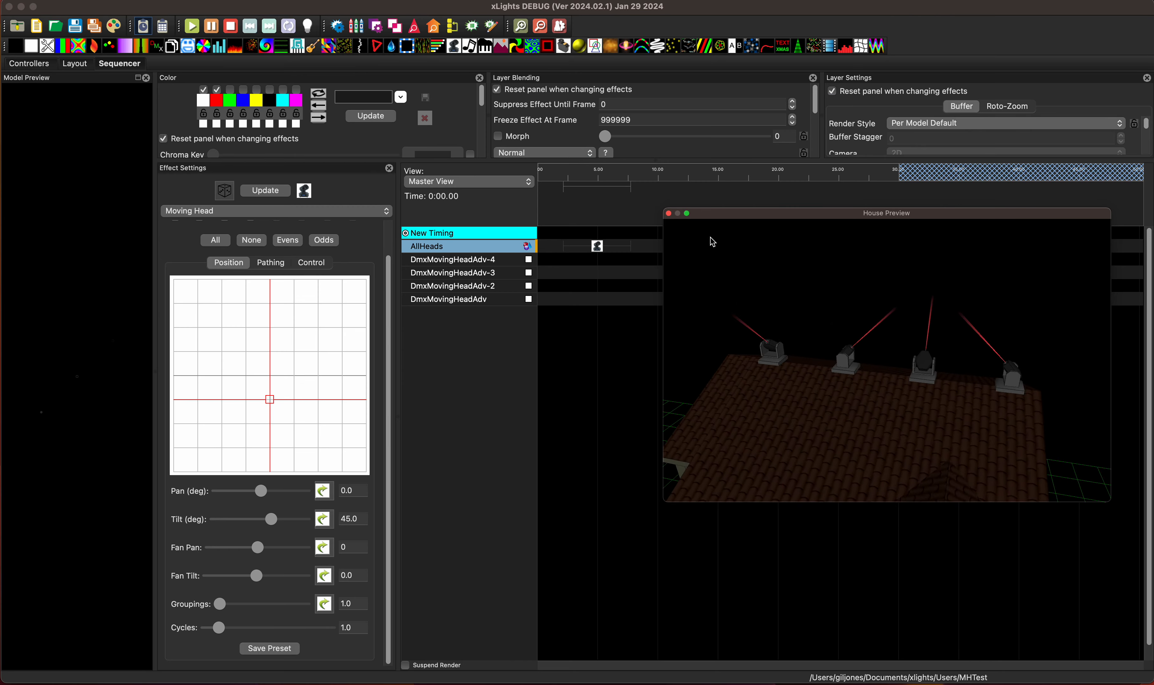
Add a DMX effect to AllHeads after the Moving Head effect, and an On effect above it on a newly inserted layer
{"action": "left_click_drag", "start_coordinate": [726, 217], "coordinate": [742, 216]}
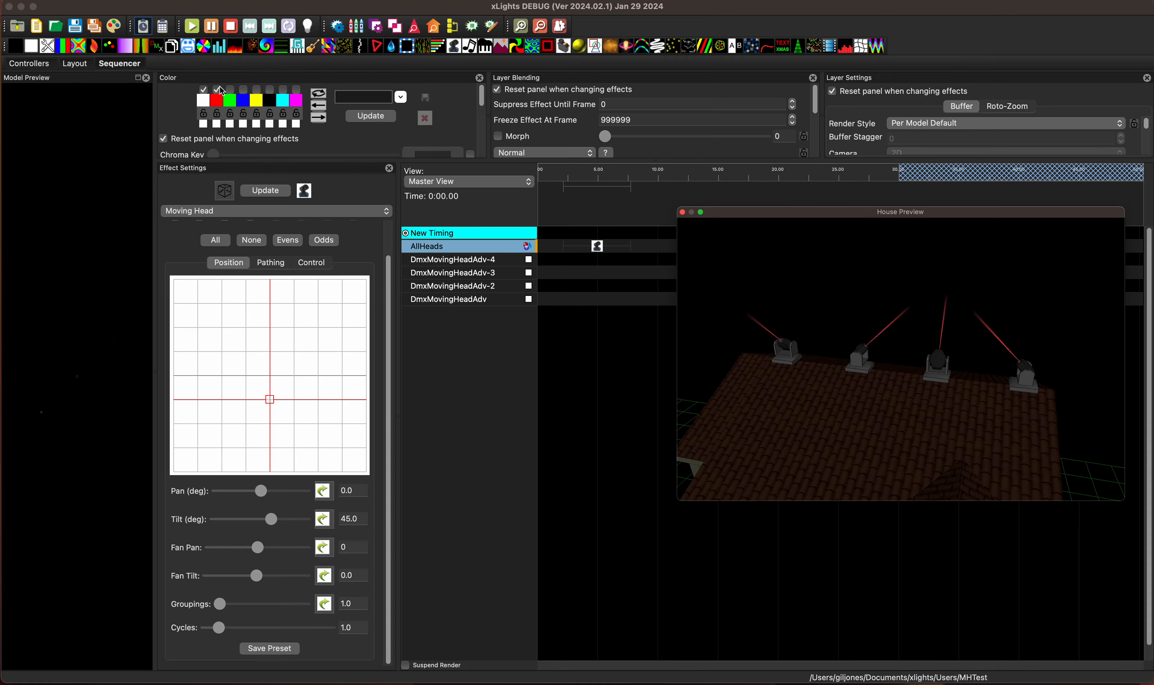
{"action": "left_click_drag", "start_coordinate": [345, 133], "coordinate": [667, 247]}
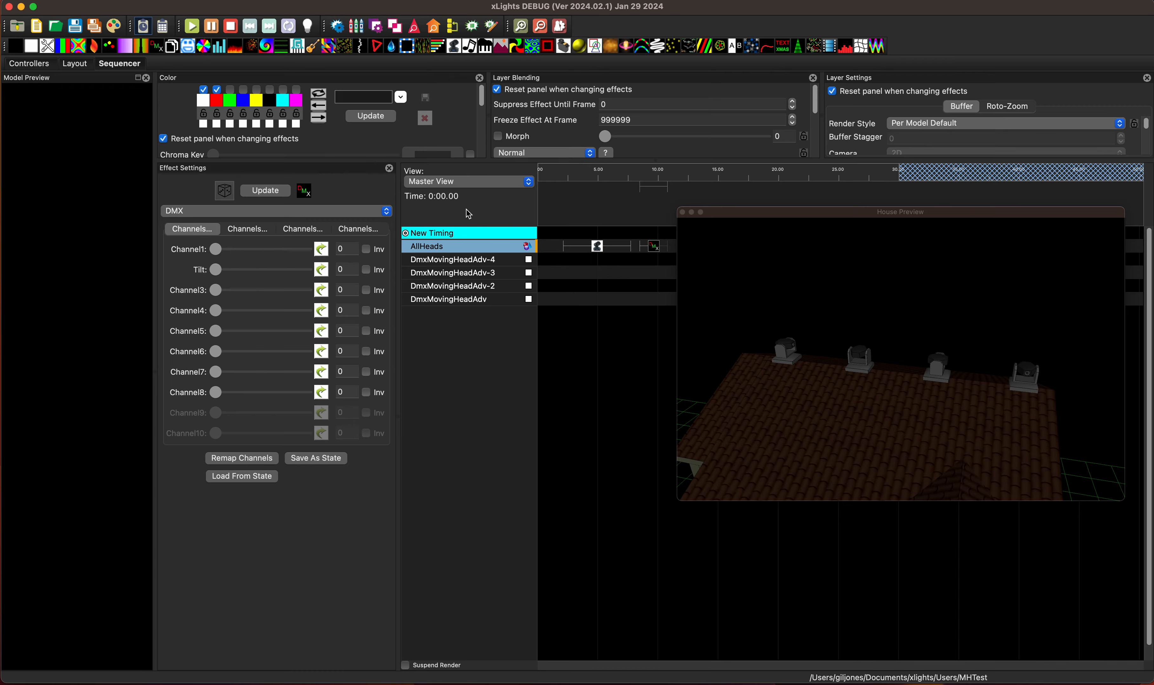
{"action": "right_click", "coordinate": [465, 248]}
{"action": "left_click", "coordinate": [504, 252]}
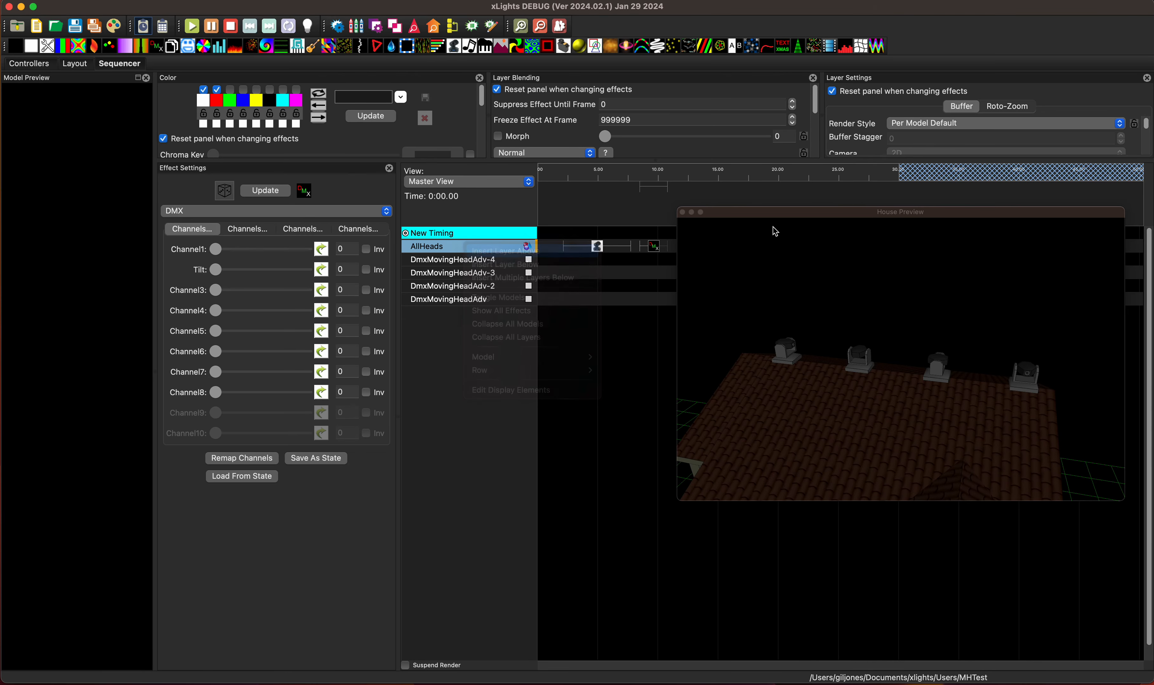
{"action": "left_click_drag", "start_coordinate": [31, 47], "coordinate": [670, 244]}
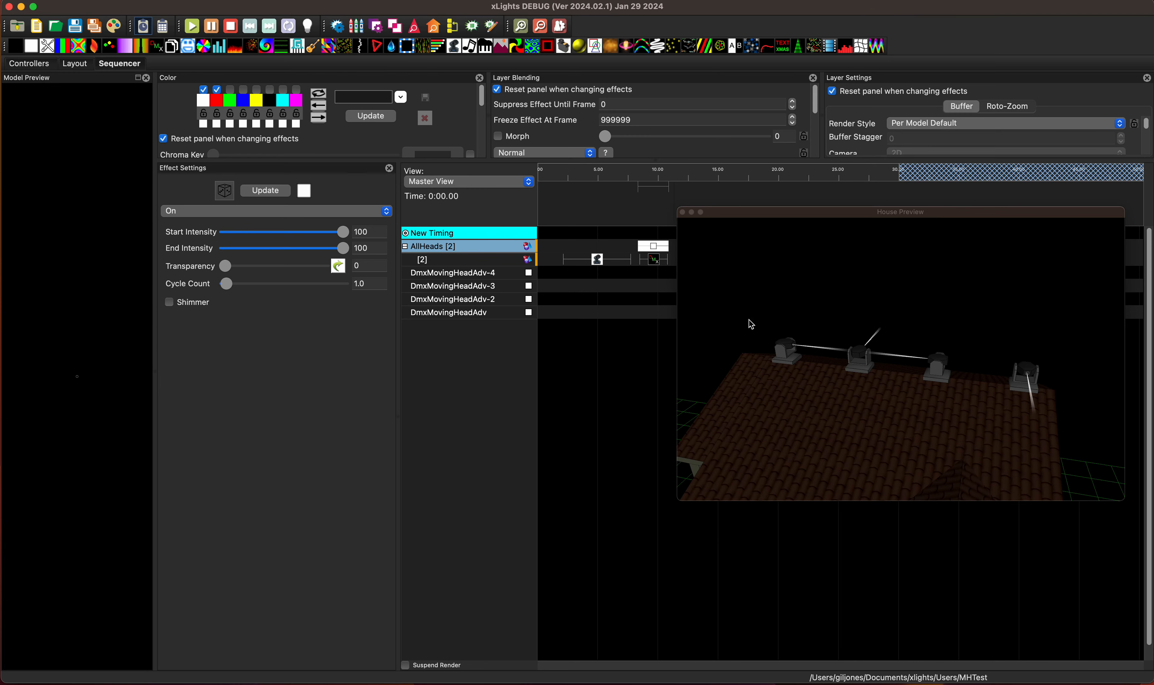
Try moving Channel1 of the DMX effect on the lower AllHeads layer, ending with the value at 0
{"action": "left_click", "coordinate": [655, 260]}
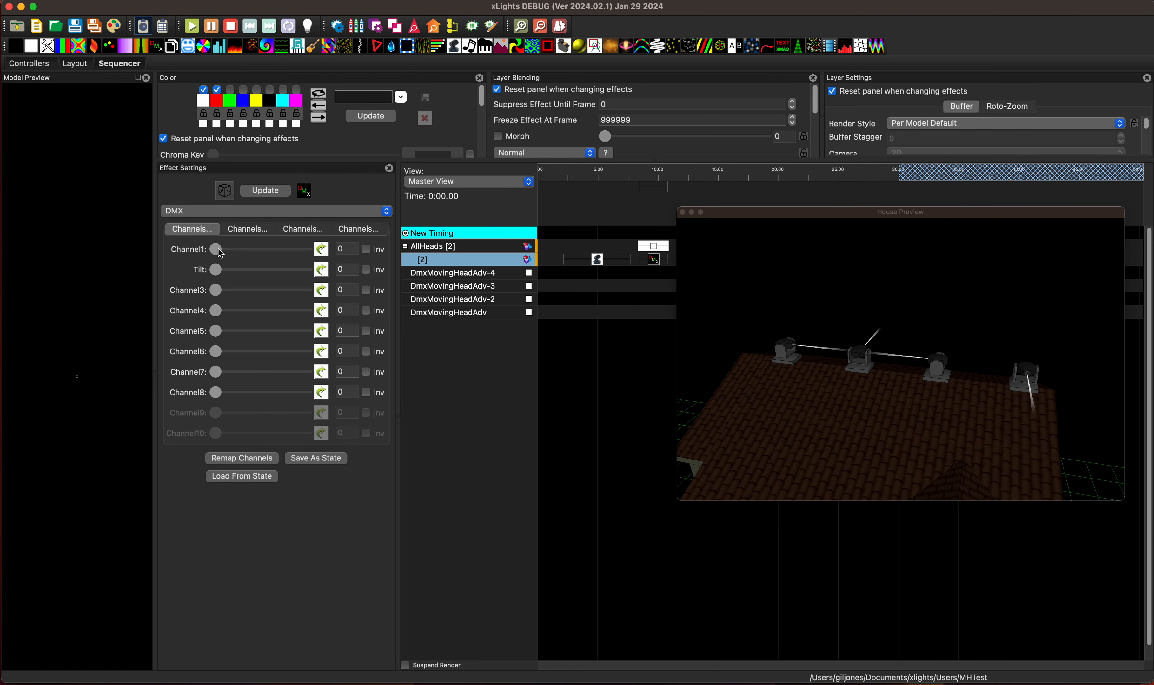
{"action": "mouse_move", "coordinate": [221, 253]}
{"action": "left_mouse_down"}
{"action": "mouse_move", "coordinate": [266, 253]}
{"action": "mouse_move", "coordinate": [208, 253]}
{"action": "left_mouse_up"}
Try other positions for the Moving Head effect on the position grid, return to Pan 0 and Tilt 45 degrees, and inspect the beams
{"action": "left_click", "coordinate": [597, 260]}
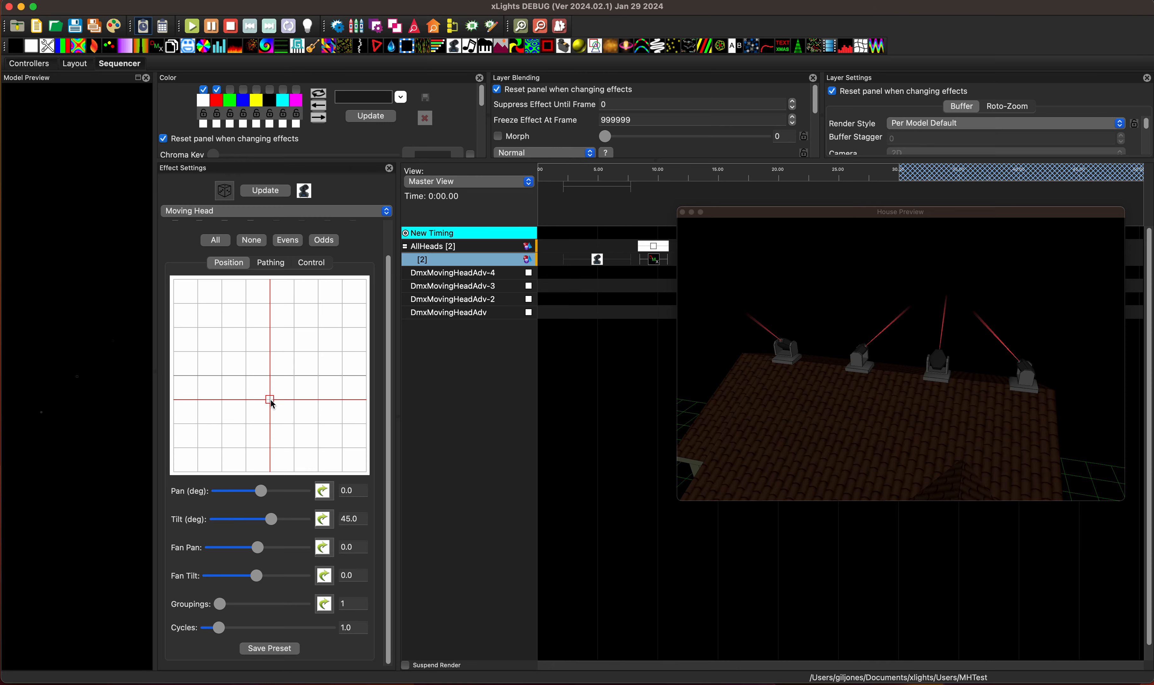
{"action": "mouse_move", "coordinate": [272, 404]}
{"action": "left_mouse_down"}
{"action": "mouse_move", "coordinate": [276, 377]}
{"action": "mouse_move", "coordinate": [346, 380]}
{"action": "mouse_move", "coordinate": [206, 378]}
{"action": "mouse_move", "coordinate": [302, 377]}
{"action": "mouse_move", "coordinate": [264, 377]}
{"action": "mouse_move", "coordinate": [265, 427]}
{"action": "mouse_move", "coordinate": [270, 326]}
{"action": "mouse_move", "coordinate": [260, 440]}
{"action": "mouse_move", "coordinate": [268, 400]}
{"action": "mouse_move", "coordinate": [296, 402]}
{"action": "mouse_move", "coordinate": [317, 384]}
{"action": "mouse_move", "coordinate": [316, 413]}
{"action": "mouse_move", "coordinate": [270, 366]}
{"action": "mouse_move", "coordinate": [270, 402]}
{"action": "left_mouse_up"}
{"action": "left_click", "coordinate": [890, 434]}
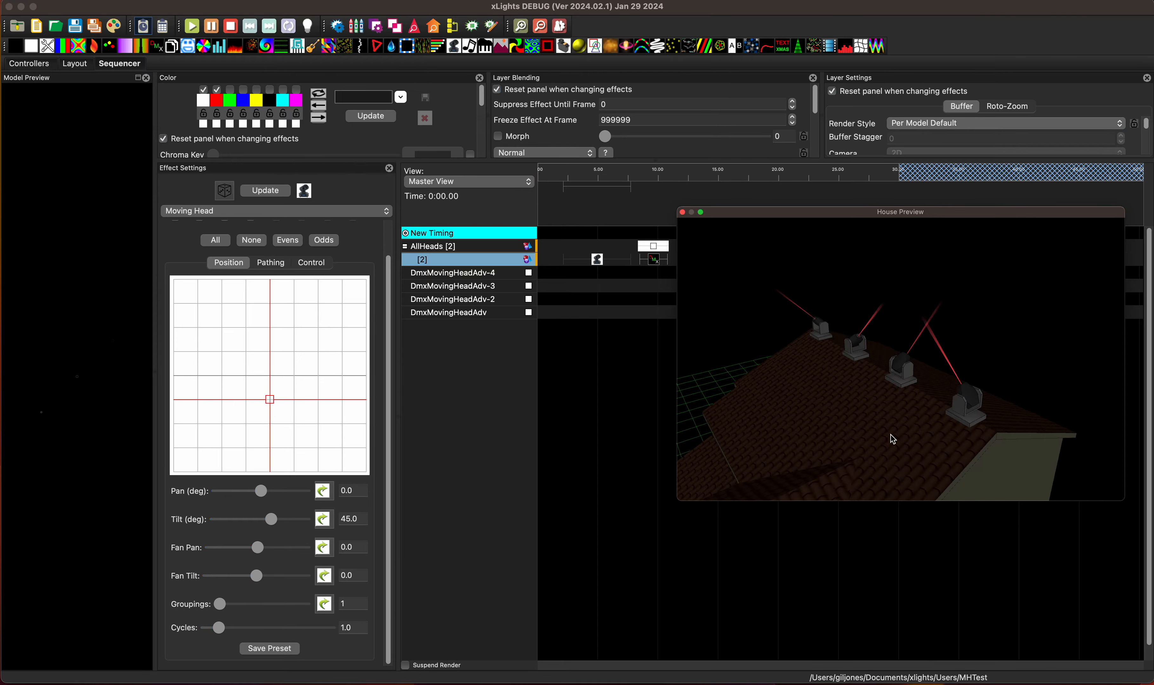
{"action": "left_click_drag", "start_coordinate": [891, 434], "coordinate": [837, 409]}
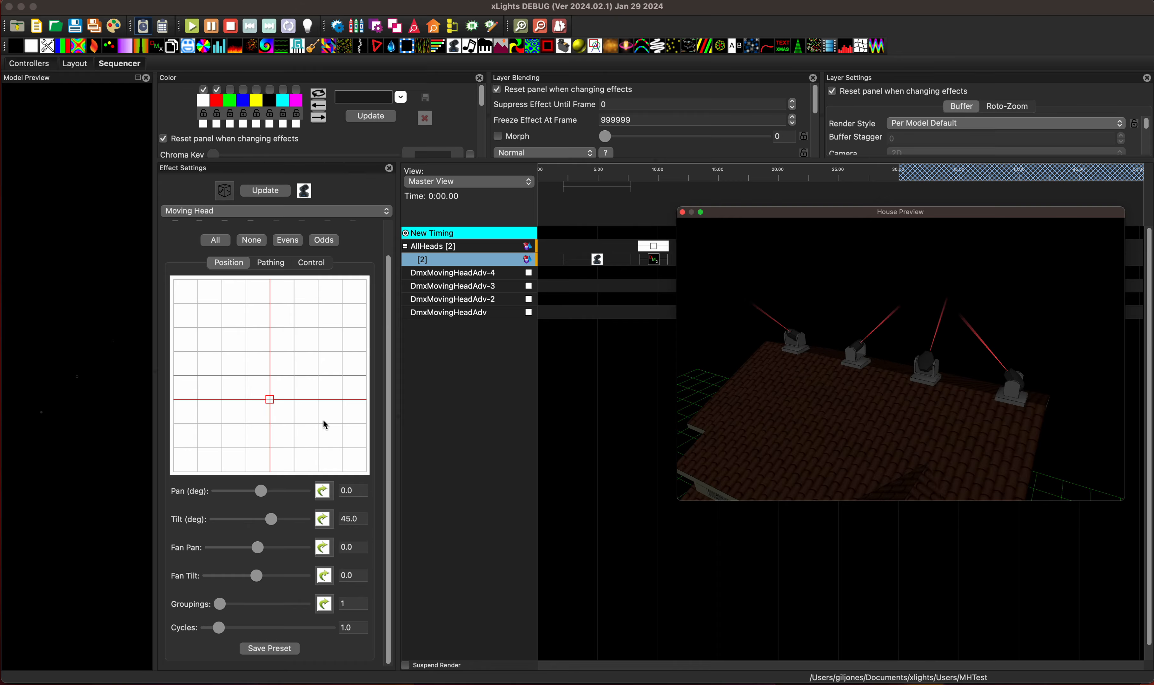
Try Pan at 45 degrees with no fixtures checked, and check and clear all four fixtures of the Moving Head effect
{"action": "left_click", "coordinate": [294, 400]}
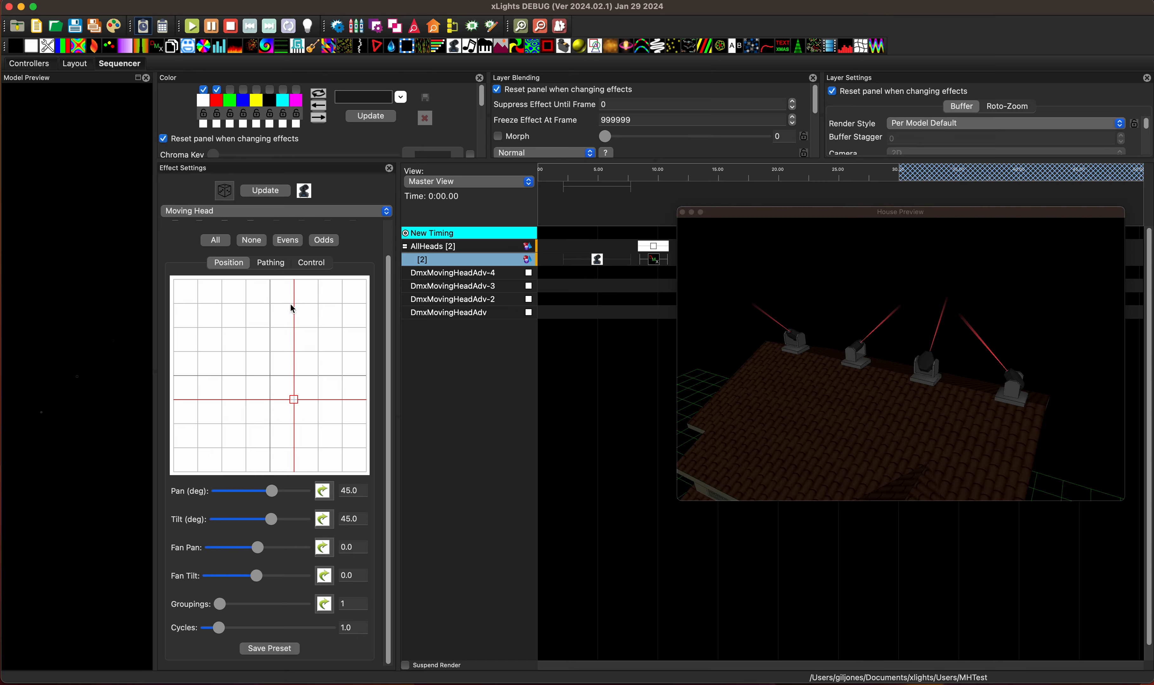
{"action": "scroll", "coordinate": [288, 332], "scroll_direction": "up", "scroll_amount": 2}
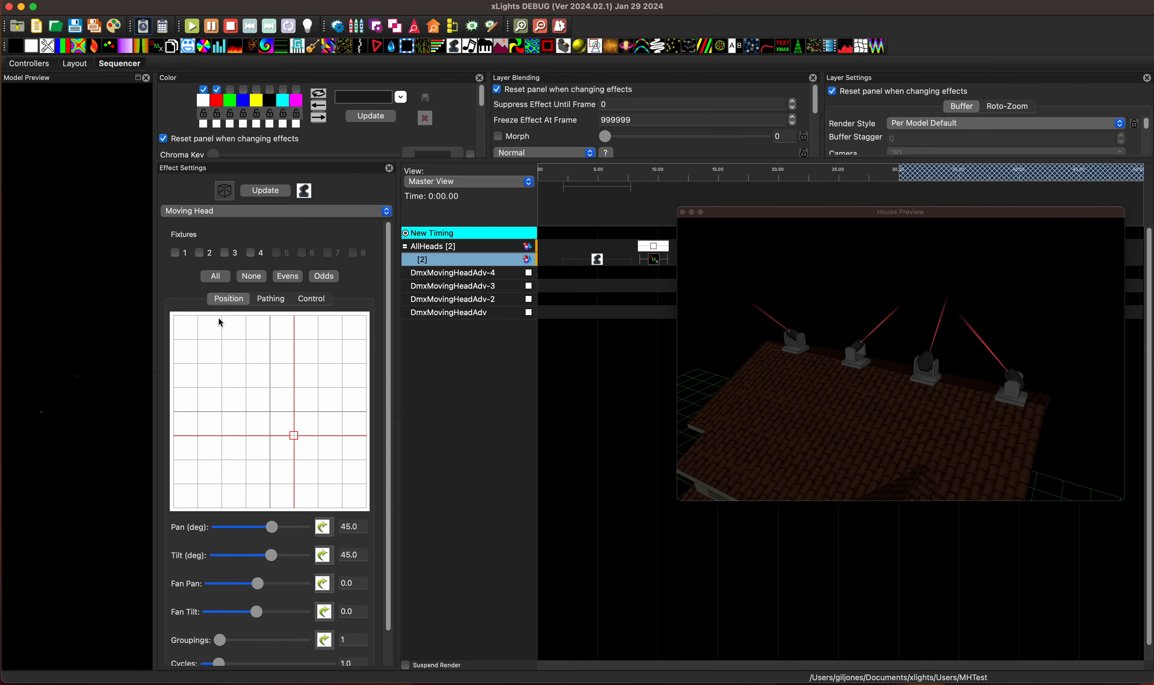
{"action": "left_click", "coordinate": [226, 278]}
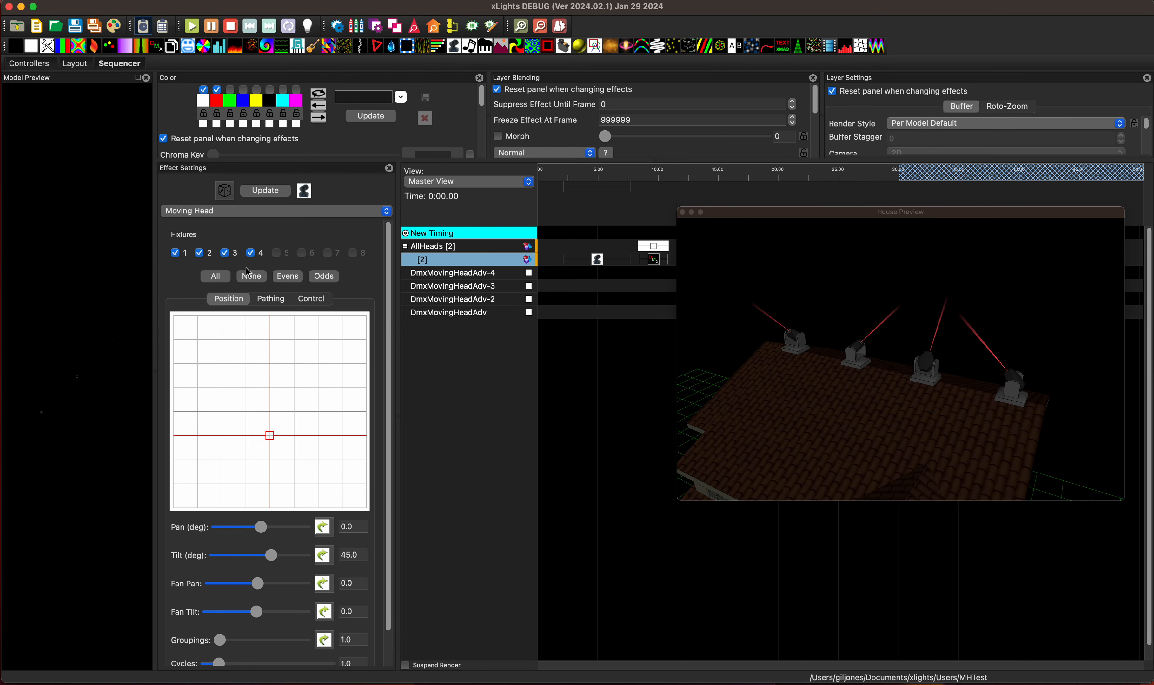
{"action": "left_click", "coordinate": [253, 278]}
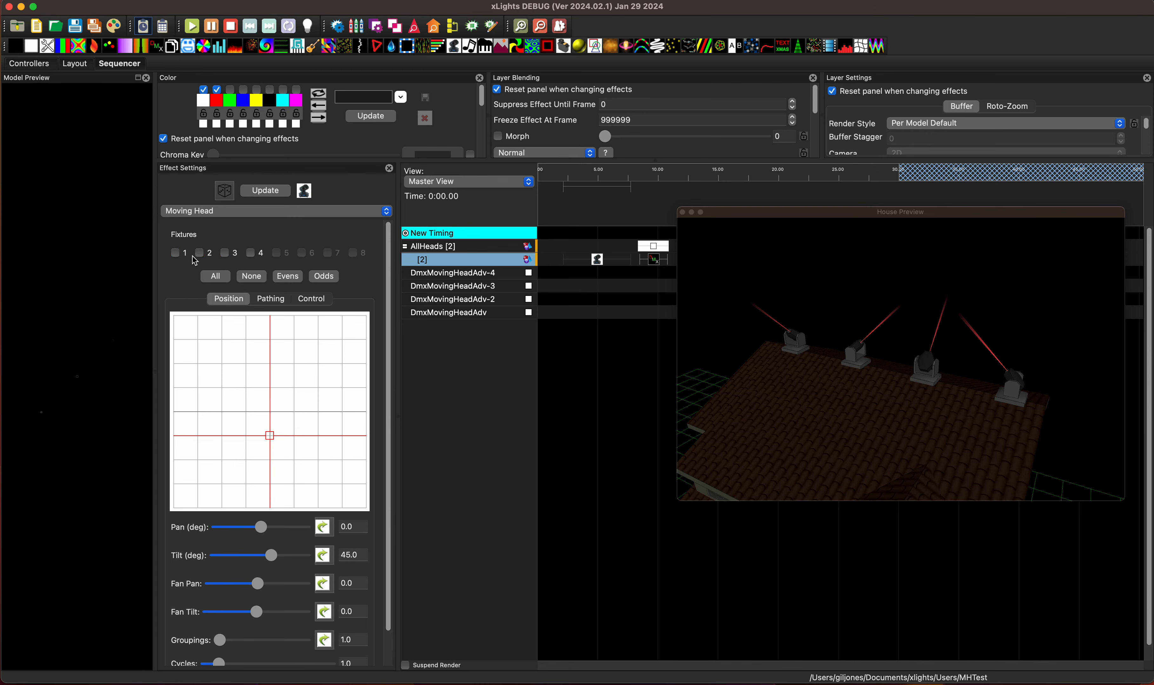
Move fixture 1 alone on the position grid, and all four fixtures together, ending at Pan 0 and Tilt 45 degrees
{"action": "left_click", "coordinate": [176, 254]}
{"action": "mouse_move", "coordinate": [273, 438]}
{"action": "left_mouse_down"}
{"action": "mouse_move", "coordinate": [255, 438]}
{"action": "mouse_move", "coordinate": [309, 443]}
{"action": "mouse_move", "coordinate": [265, 442]}
{"action": "mouse_move", "coordinate": [271, 418]}
{"action": "mouse_move", "coordinate": [269, 437]}
{"action": "left_mouse_up"}
{"action": "left_click", "coordinate": [216, 276]}
{"action": "left_click_drag", "start_coordinate": [272, 438], "coordinate": [269, 436]}
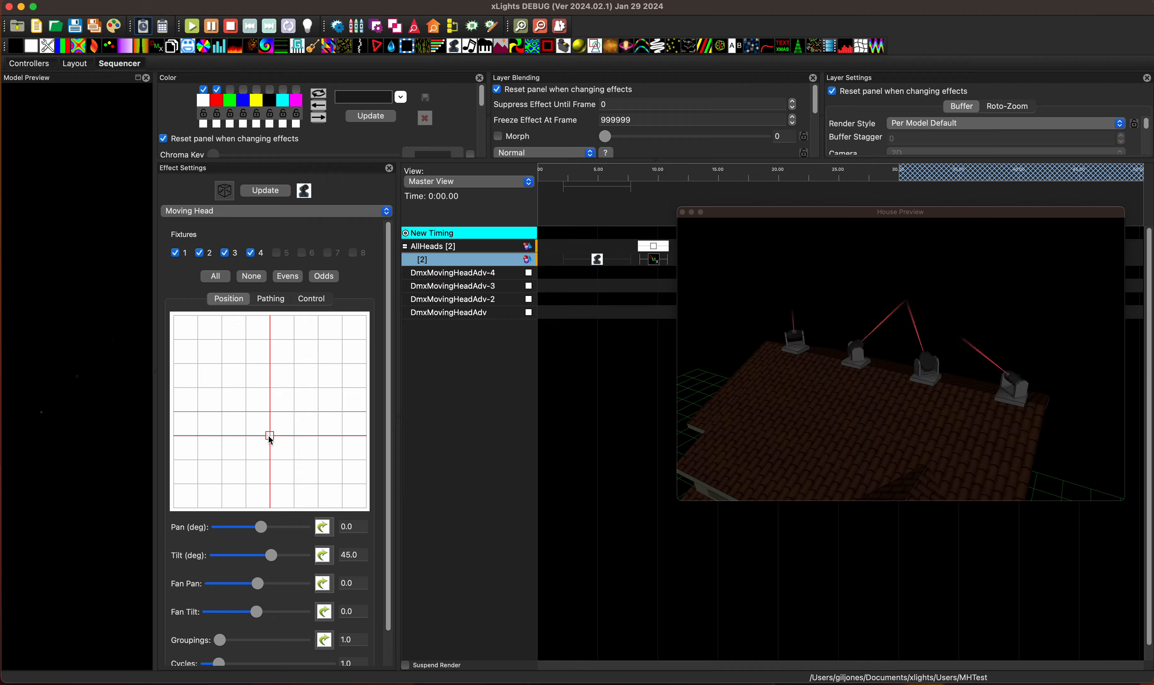
{"action": "left_click", "coordinate": [876, 393]}
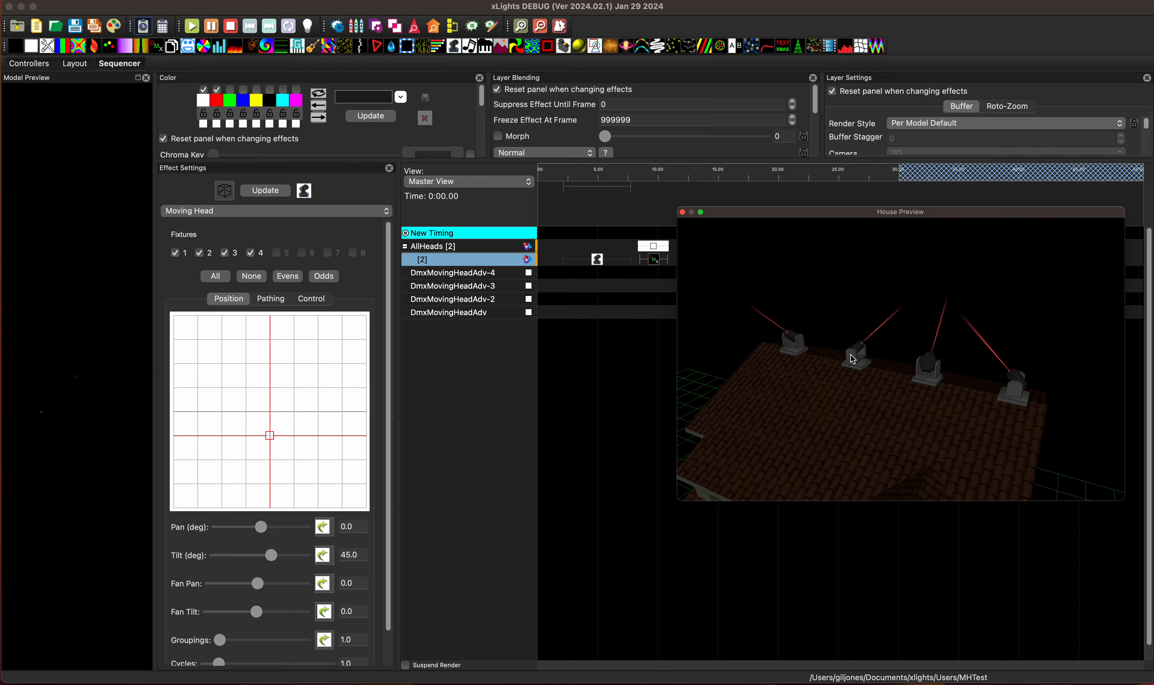
Set the pan motor's Orient Forward to 180 for DmxMovingHeadAdv-2 in the layout
{"action": "left_click", "coordinate": [76, 65]}
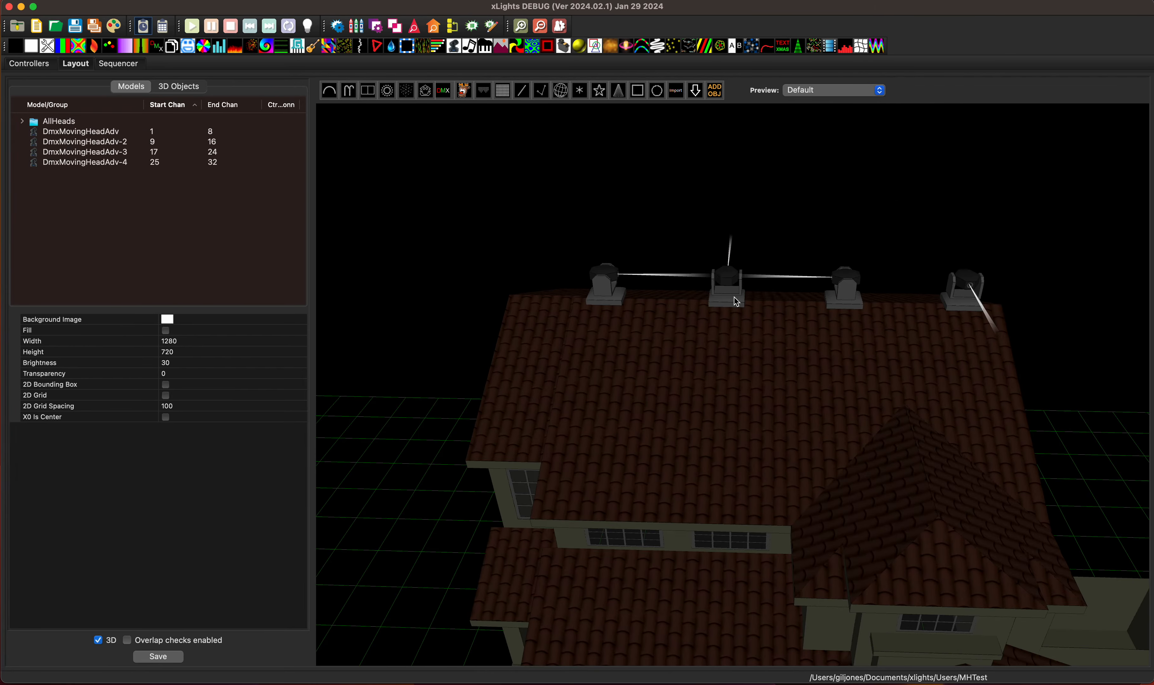
{"action": "left_click", "coordinate": [733, 298]}
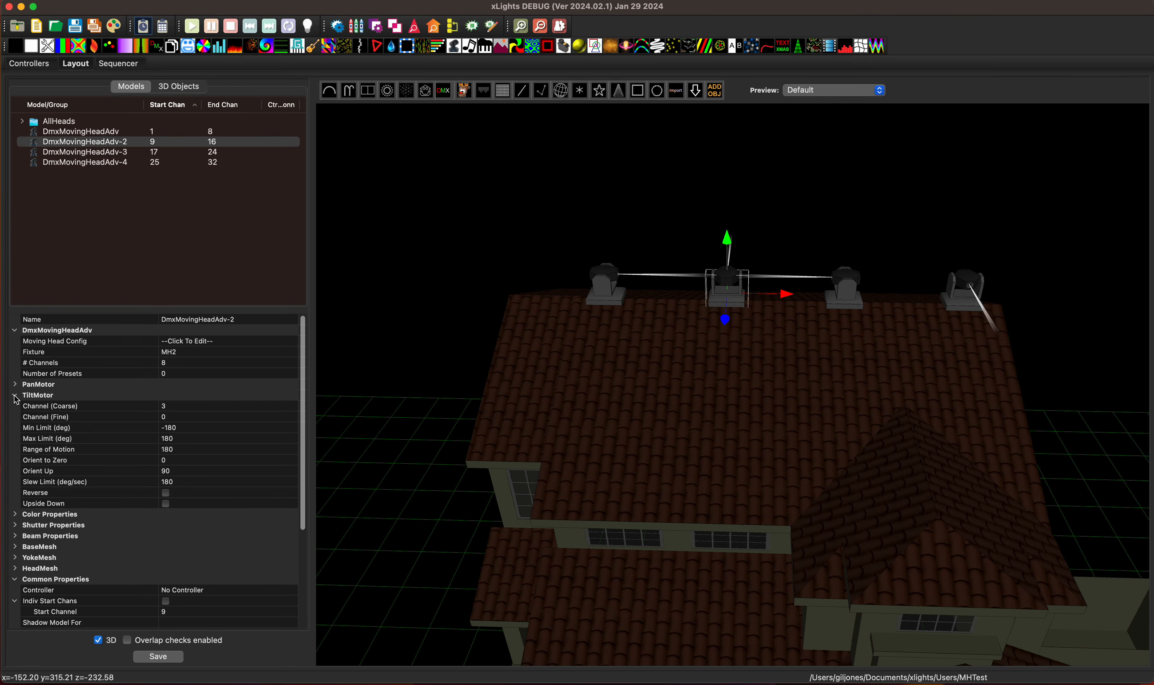
{"action": "left_click", "coordinate": [17, 397]}
{"action": "left_click", "coordinate": [15, 386]}
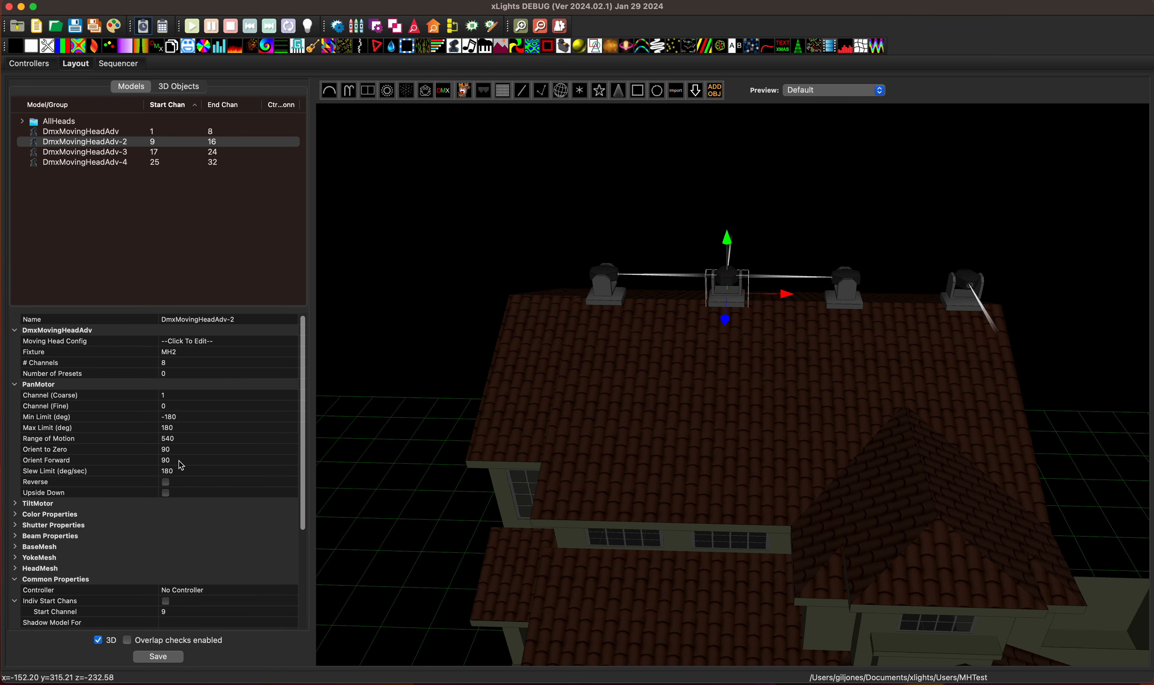
{"action": "left_click_drag", "start_coordinate": [805, 391], "coordinate": [786, 278]}
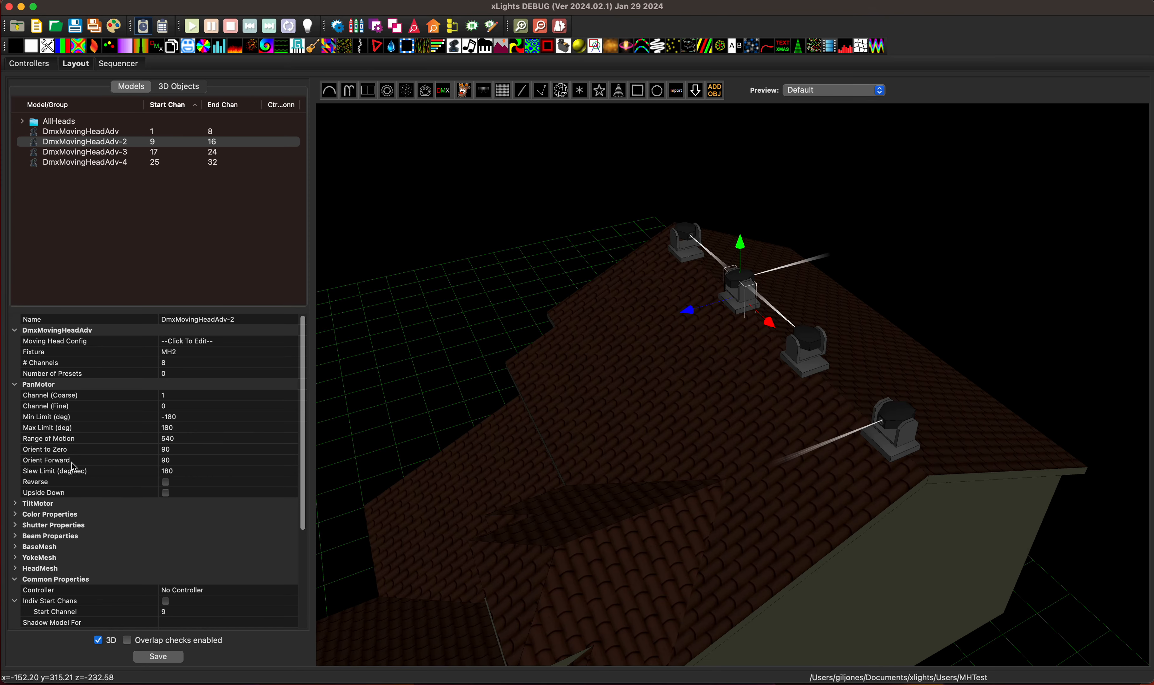
{"action": "left_click", "coordinate": [188, 464]}
{"action": "type", "text": "18"}
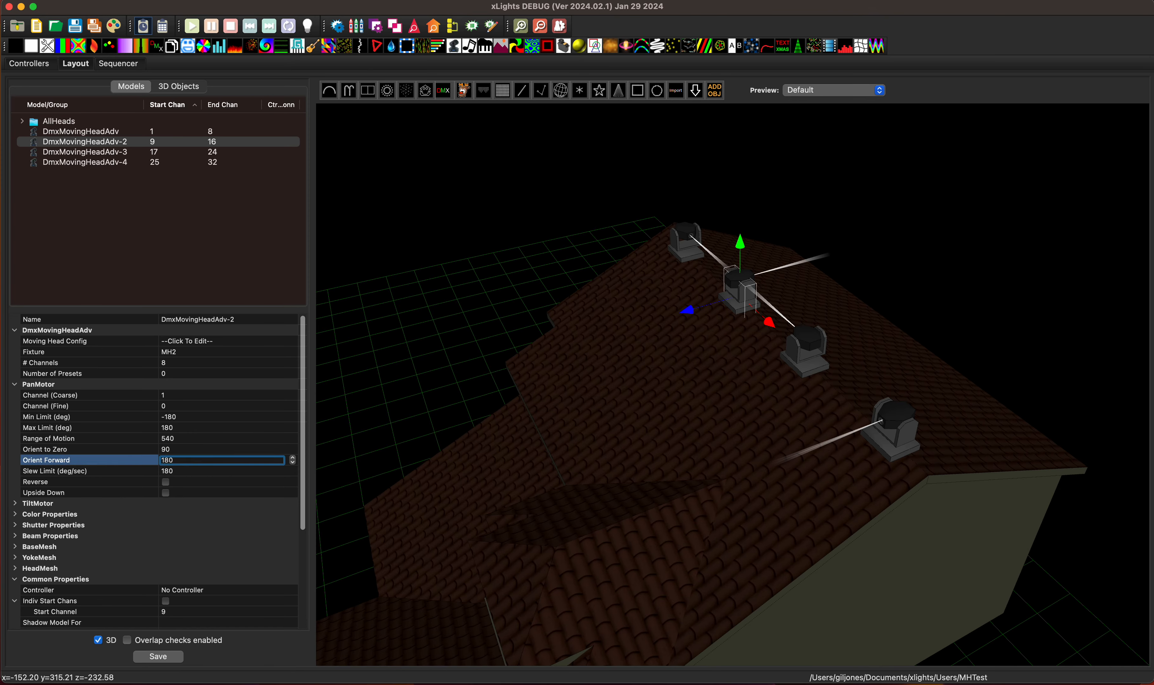
{"action": "key", "text": "Return"}
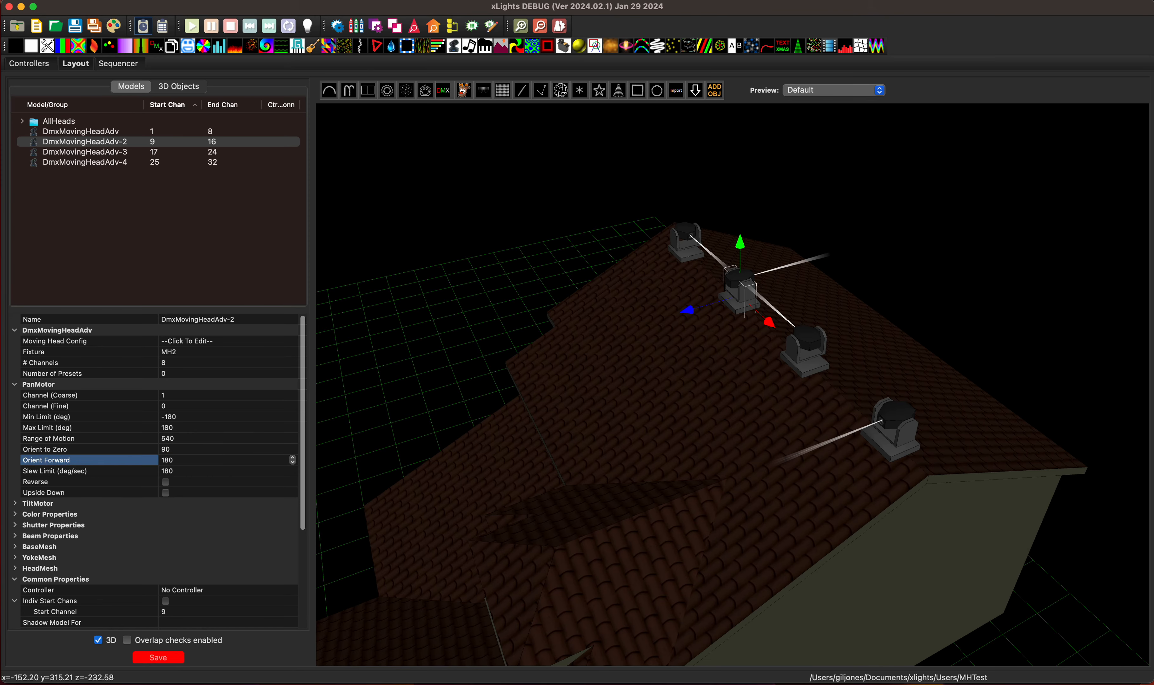
{"action": "scroll", "coordinate": [696, 397], "scroll_direction": "down", "scroll_amount": 5}
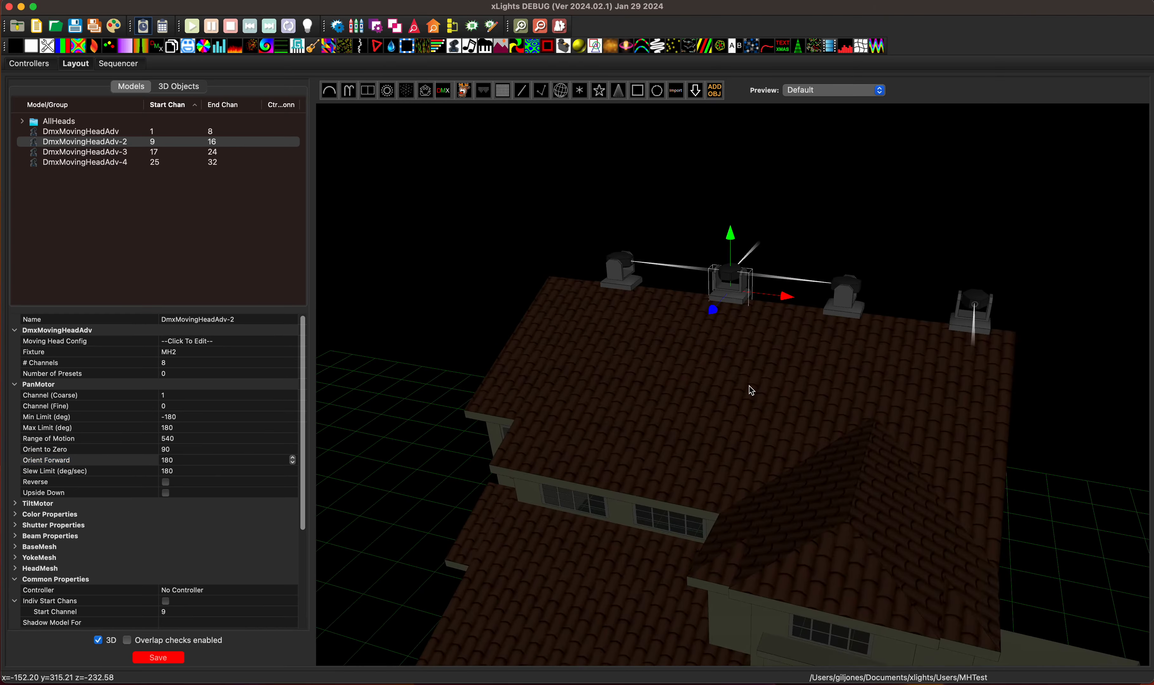
Test the Moving Head effect in the sequencer by panning all four fixtures both ways, ending at Pan 0 and Tilt 45 degrees
{"action": "left_click", "coordinate": [133, 67]}
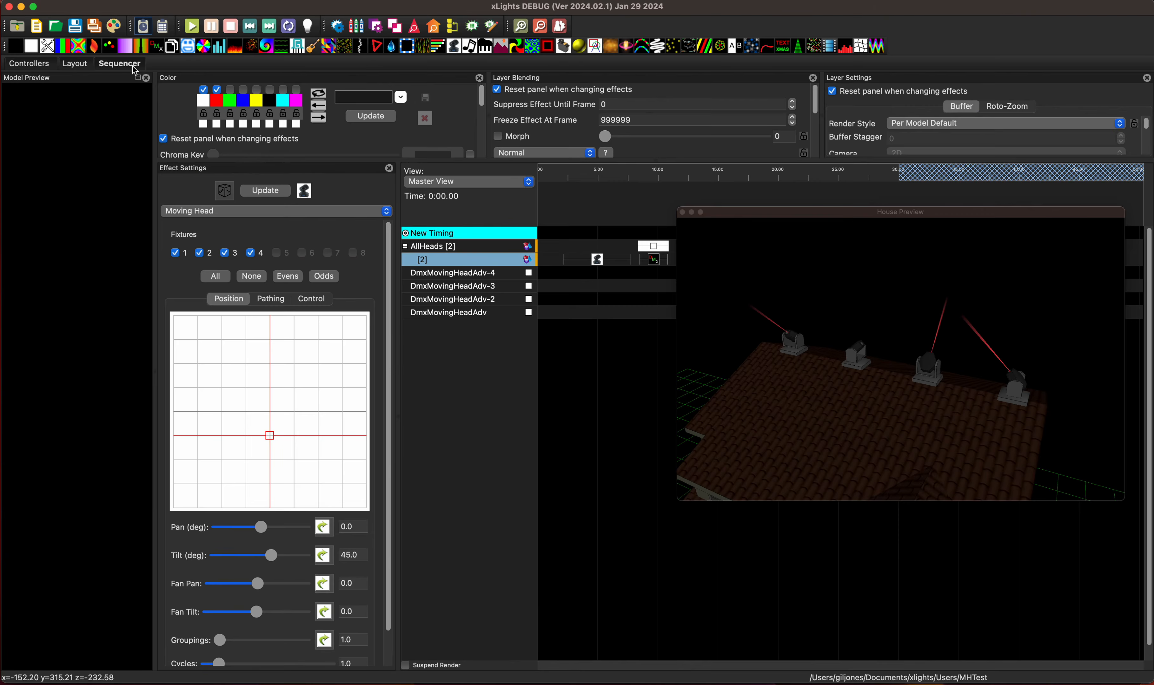
{"action": "left_click", "coordinate": [598, 262]}
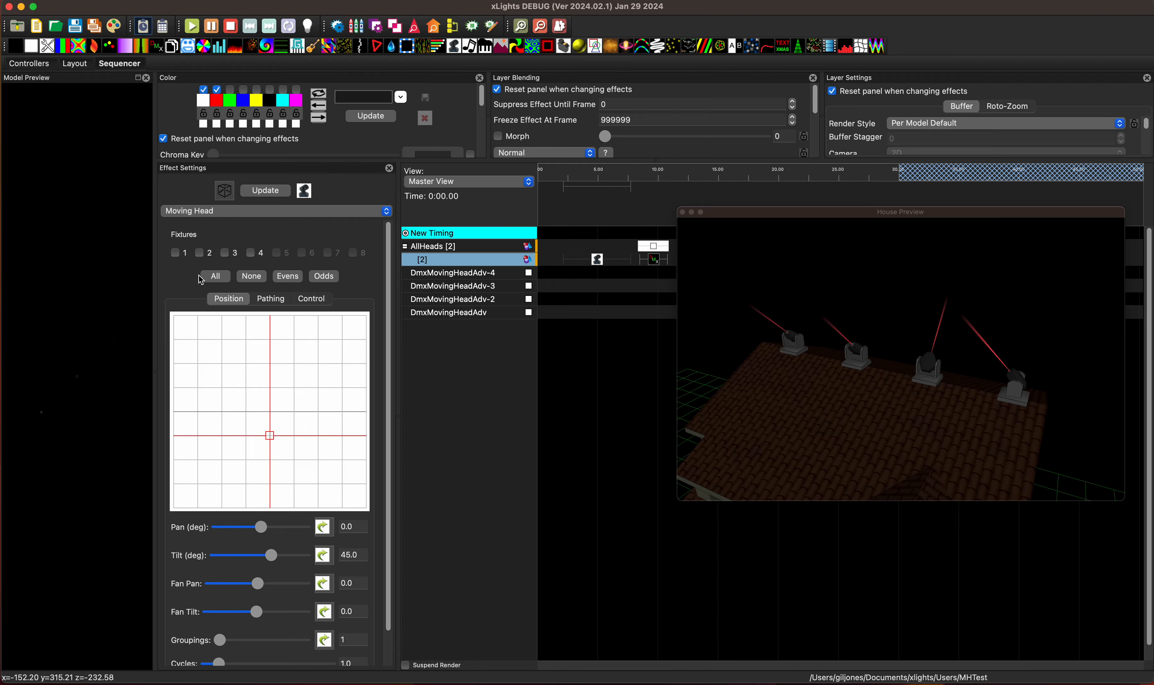
{"action": "left_click", "coordinate": [216, 276]}
{"action": "left_click_drag", "start_coordinate": [873, 414], "coordinate": [861, 417]}
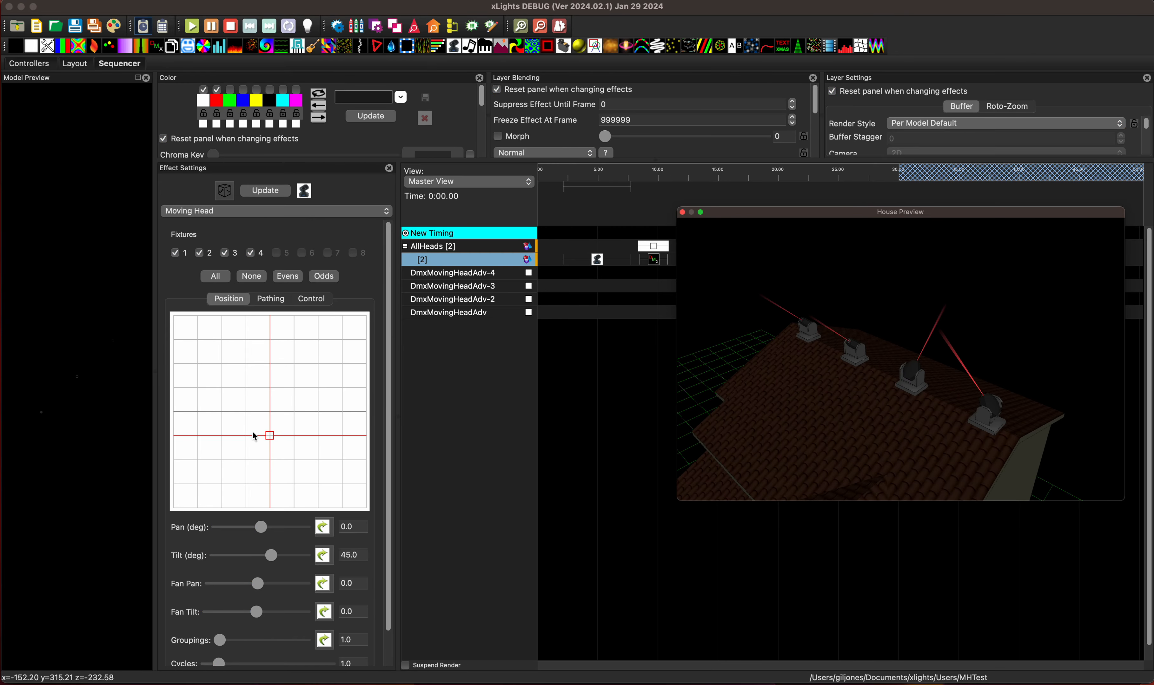
{"action": "left_click", "coordinate": [242, 438]}
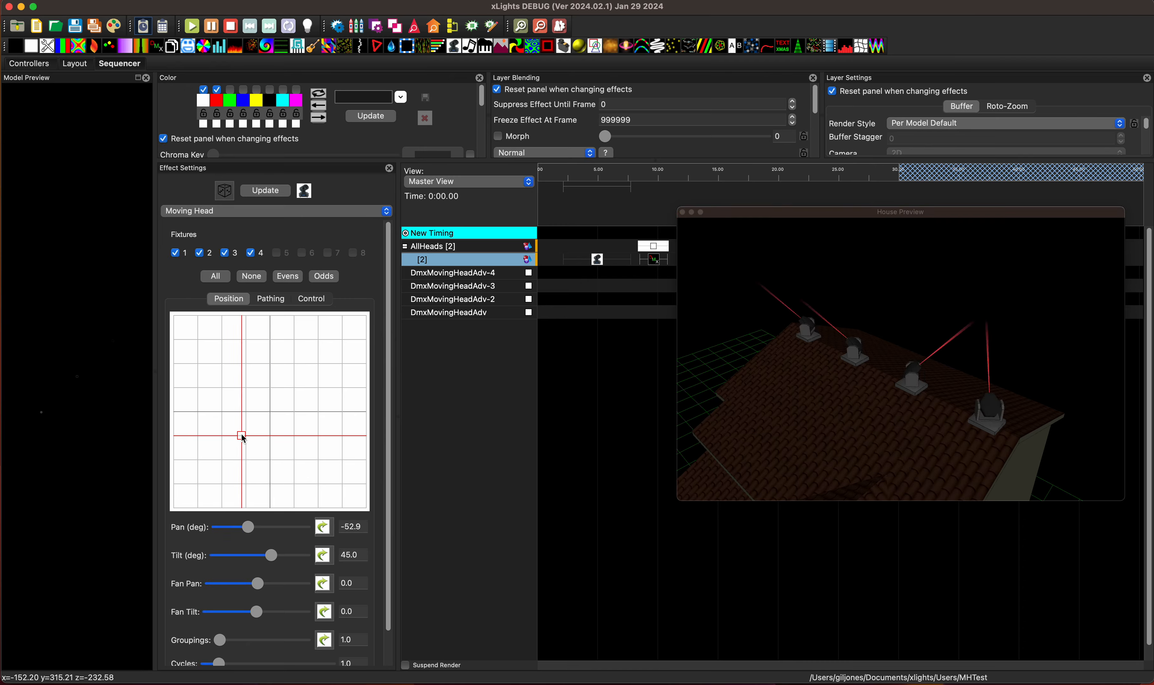
{"action": "left_click", "coordinate": [299, 438]}
{"action": "left_click_drag", "start_coordinate": [317, 440], "coordinate": [271, 438]}
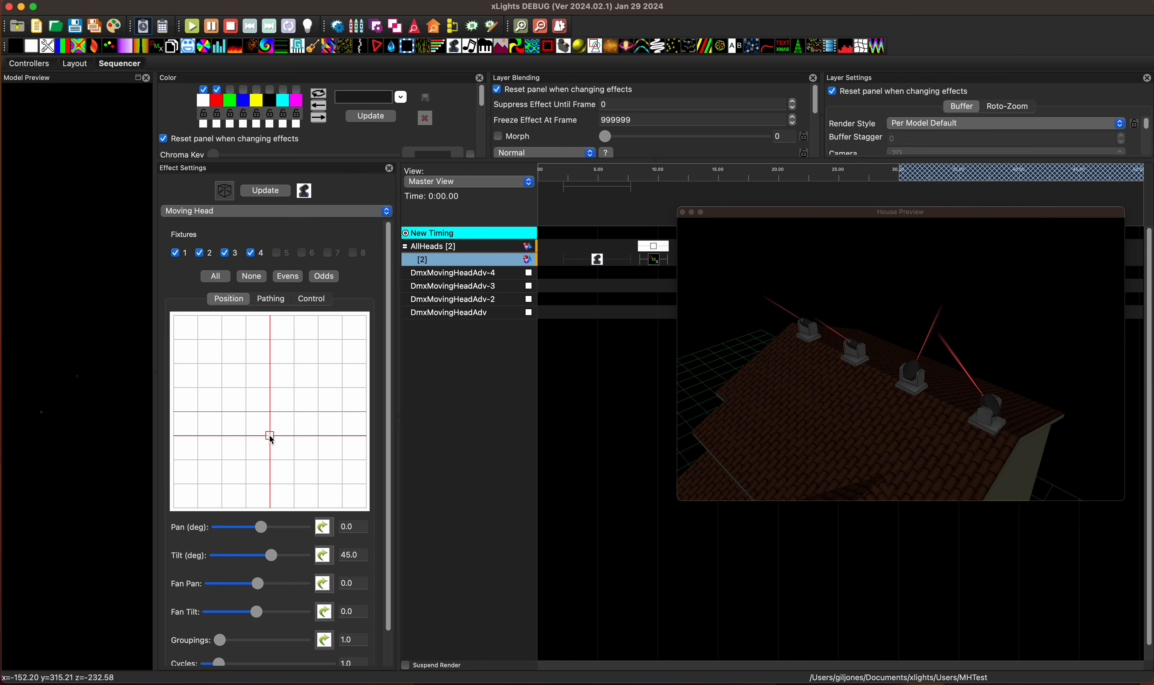
{"action": "left_click_drag", "start_coordinate": [862, 442], "coordinate": [935, 372]}
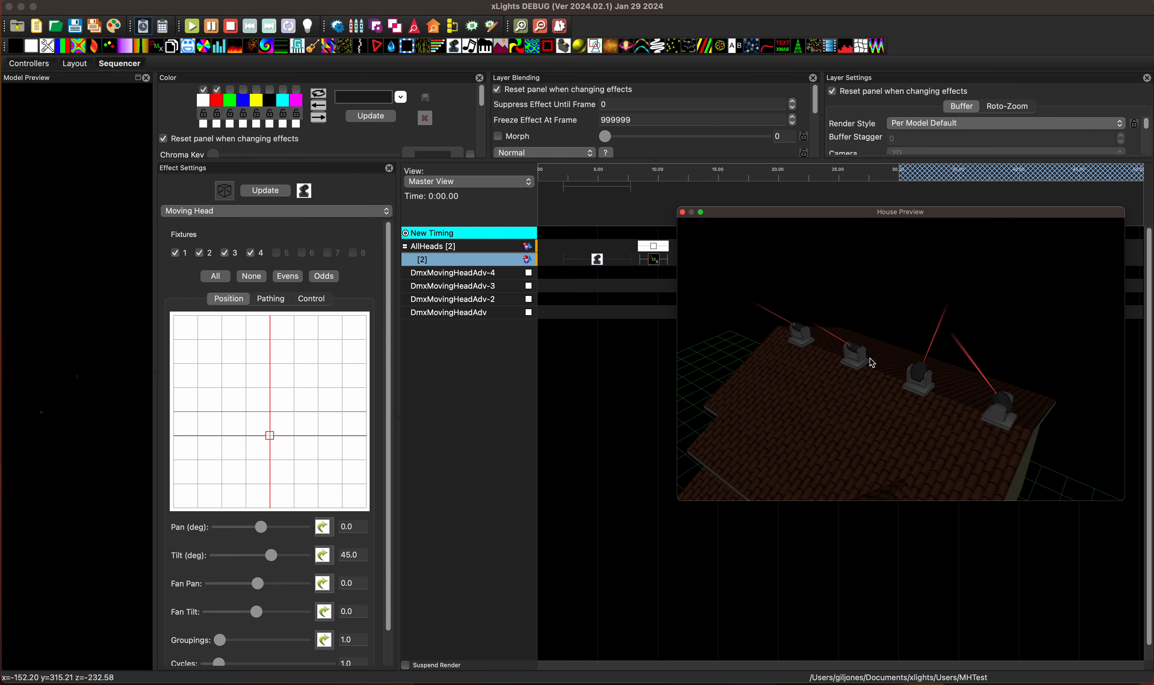
Examine the pan and tilt motor properties of DmxMovingHeadAdv-3 in the layout, including Reverse and Upside Down
{"action": "left_click", "coordinate": [80, 66]}
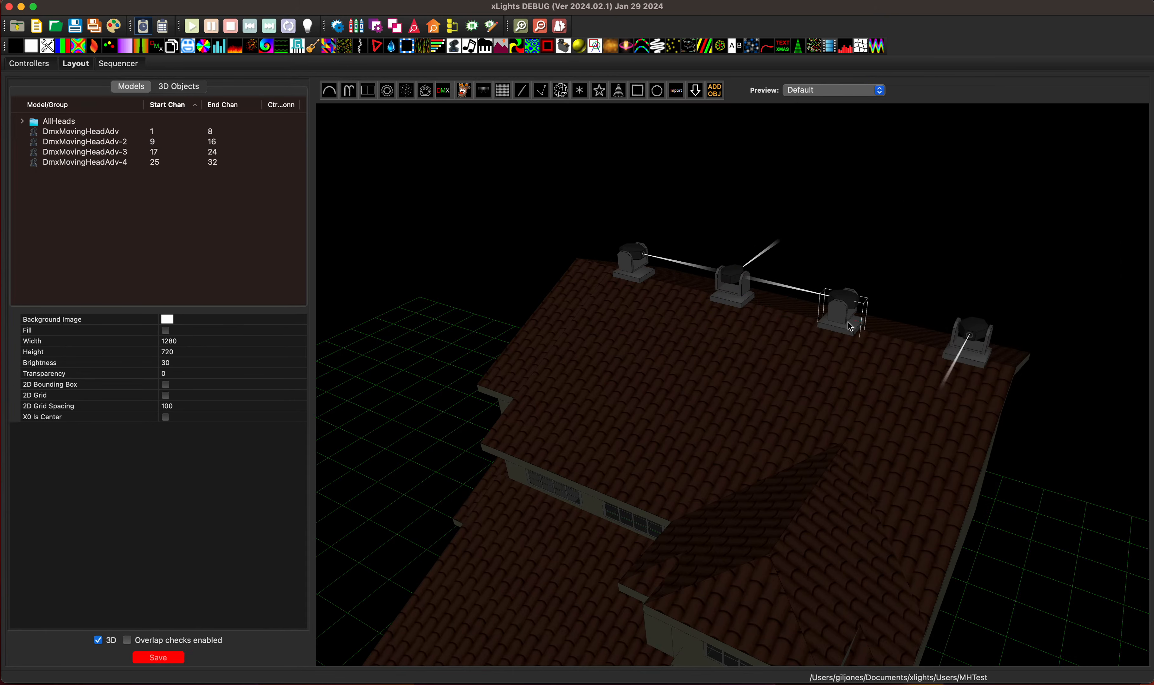
{"action": "left_click", "coordinate": [850, 324]}
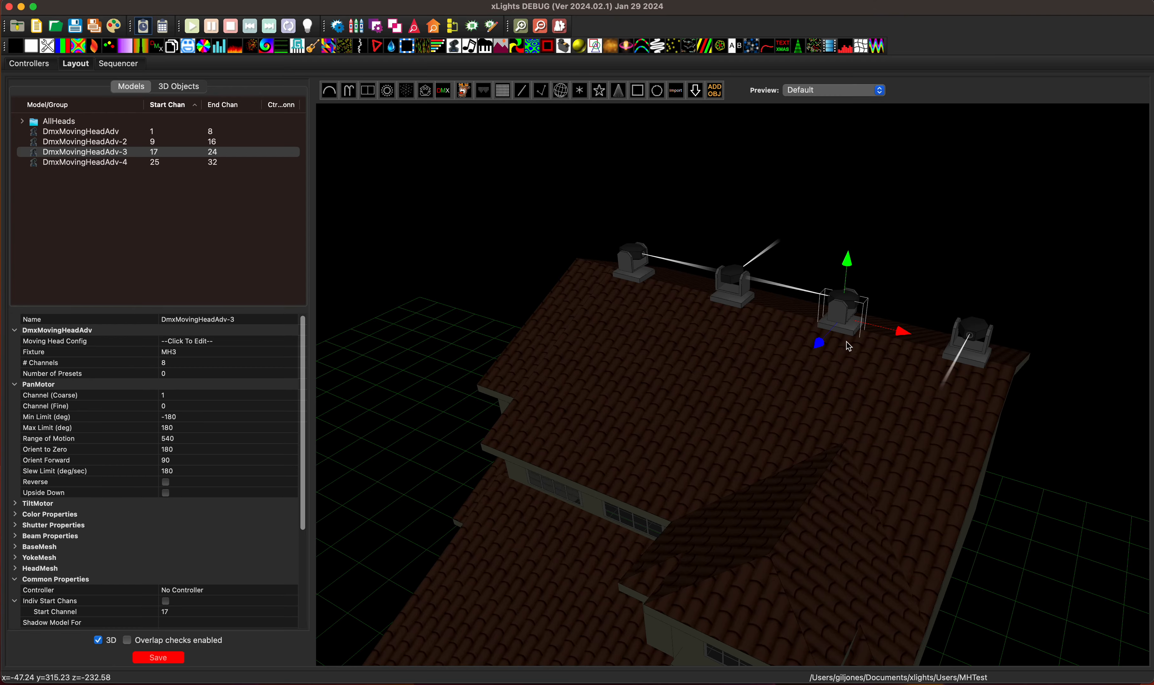
{"action": "left_click", "coordinate": [16, 505]}
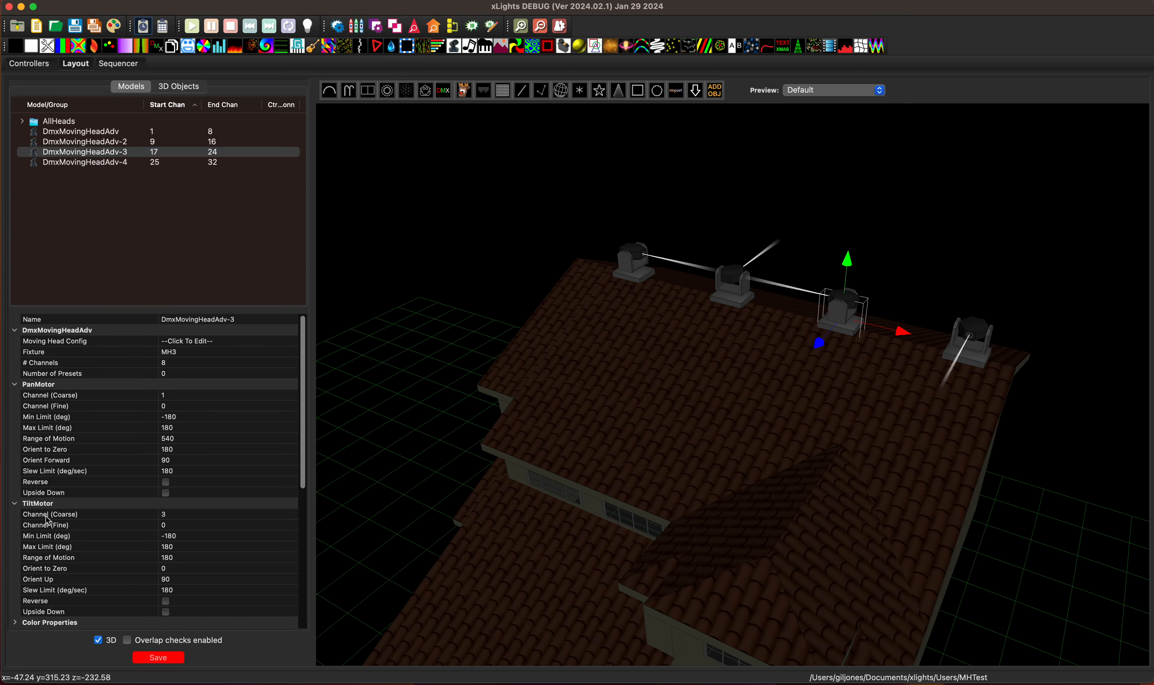
{"action": "left_click", "coordinate": [16, 505]}
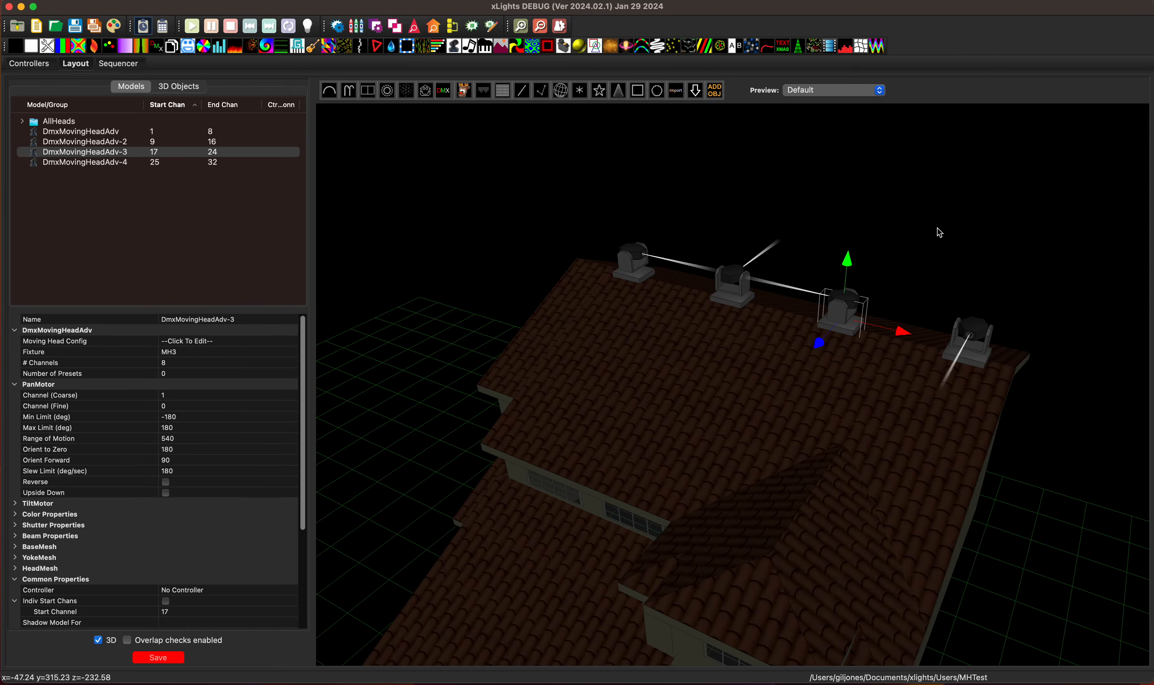
{"action": "mouse_move", "coordinate": [902, 359]}
{"action": "left_mouse_down"}
{"action": "mouse_move", "coordinate": [912, 369]}
{"action": "mouse_move", "coordinate": [892, 352]}
{"action": "left_mouse_up"}
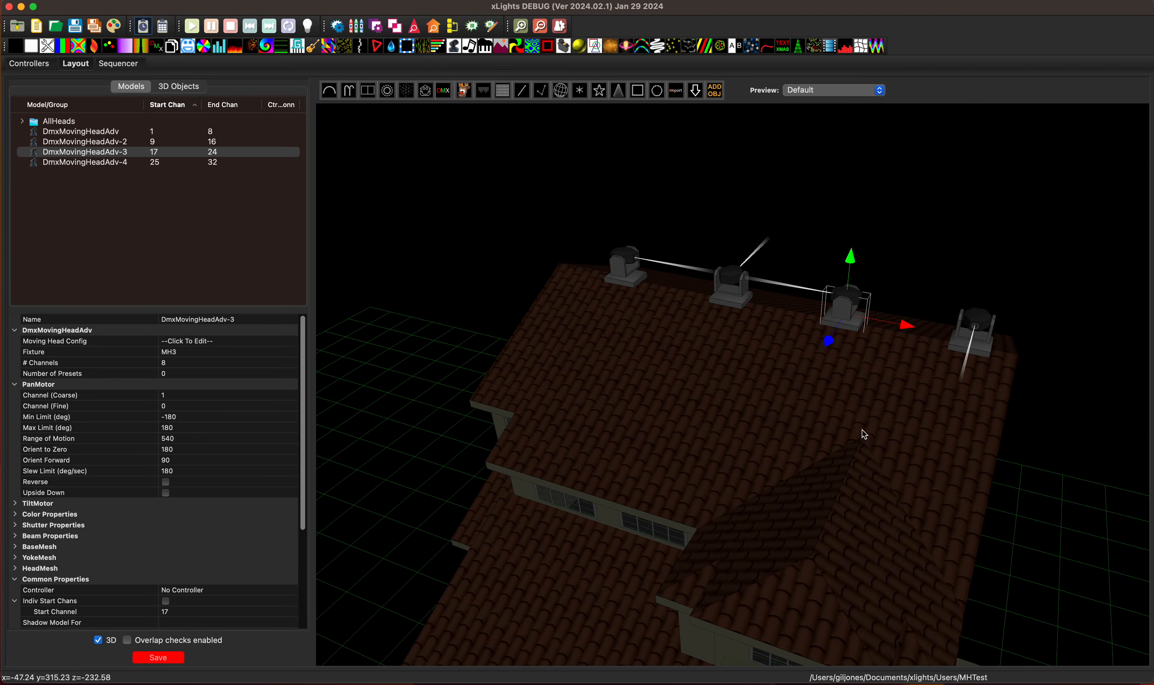
{"action": "left_click", "coordinate": [166, 483]}
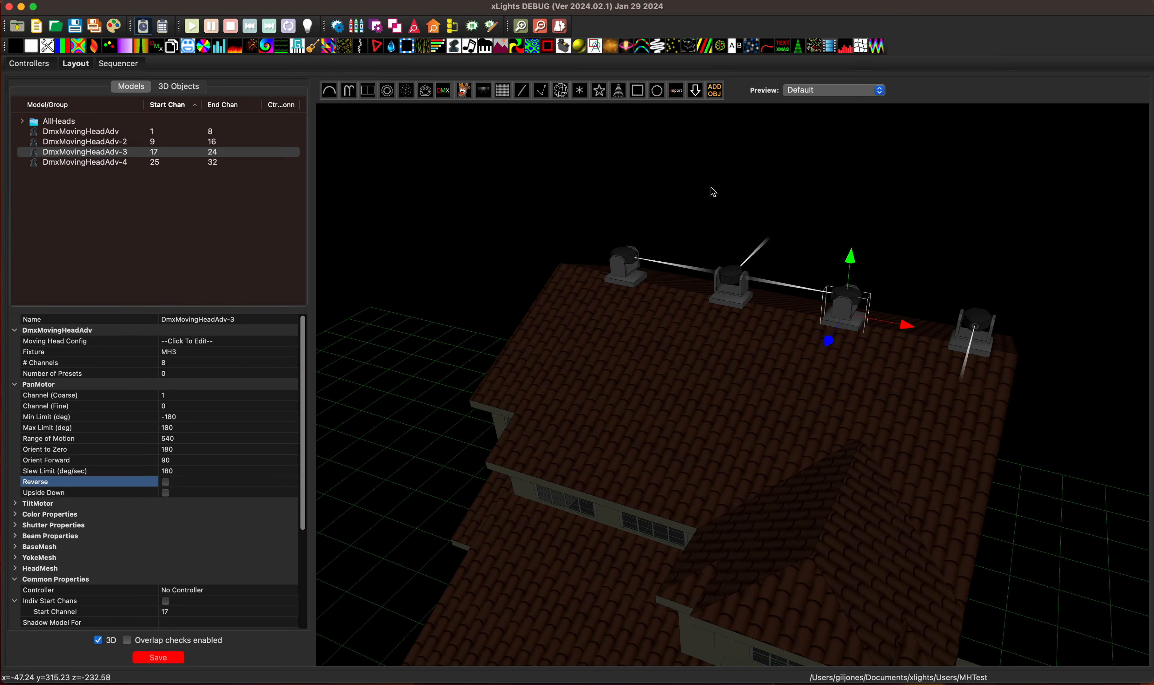
{"action": "left_click", "coordinate": [164, 495]}
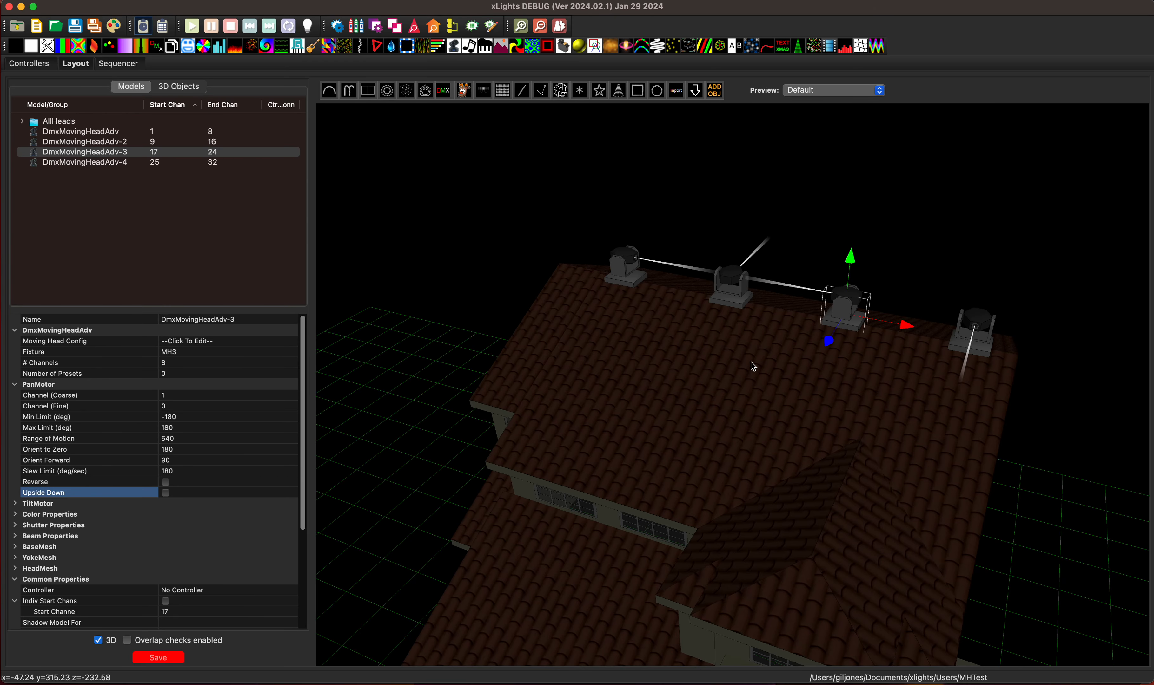
{"action": "left_click_drag", "start_coordinate": [764, 368], "coordinate": [769, 372]}
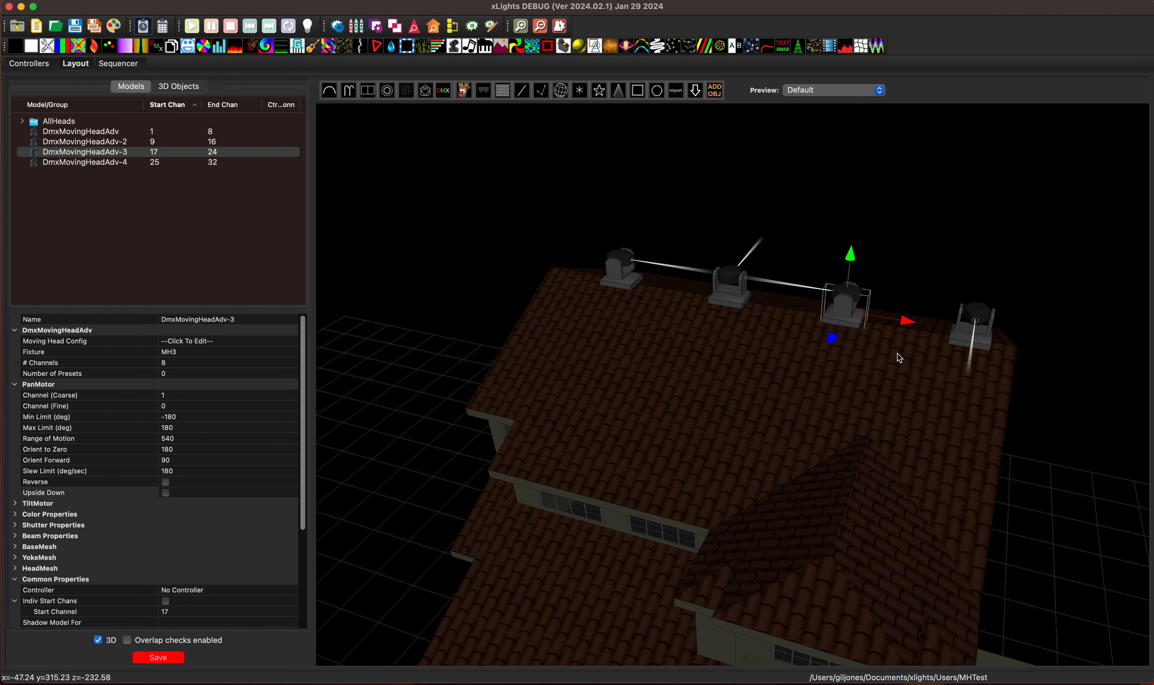
Set the pan motor's Orient Forward to 270 for DmxMovingHeadAdv-3 in the layout
{"action": "left_click_drag", "start_coordinate": [896, 353], "coordinate": [858, 370]}
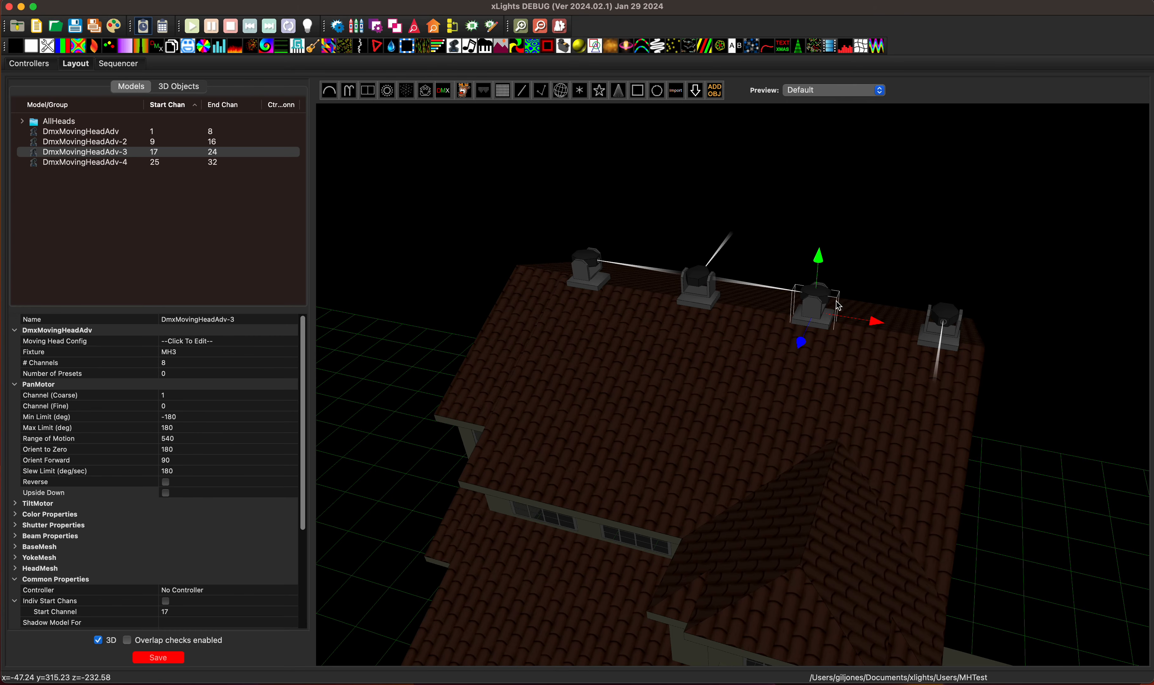
{"action": "left_click", "coordinate": [926, 227]}
{"action": "left_click", "coordinate": [824, 324]}
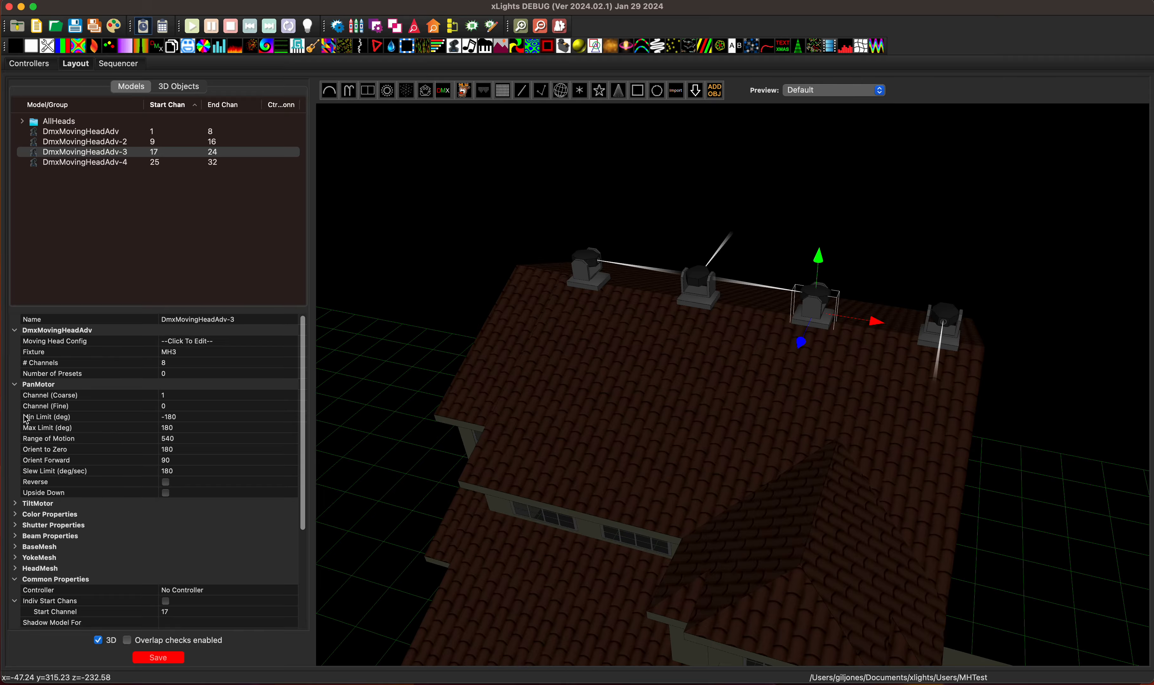
{"action": "left_click", "coordinate": [184, 461]}
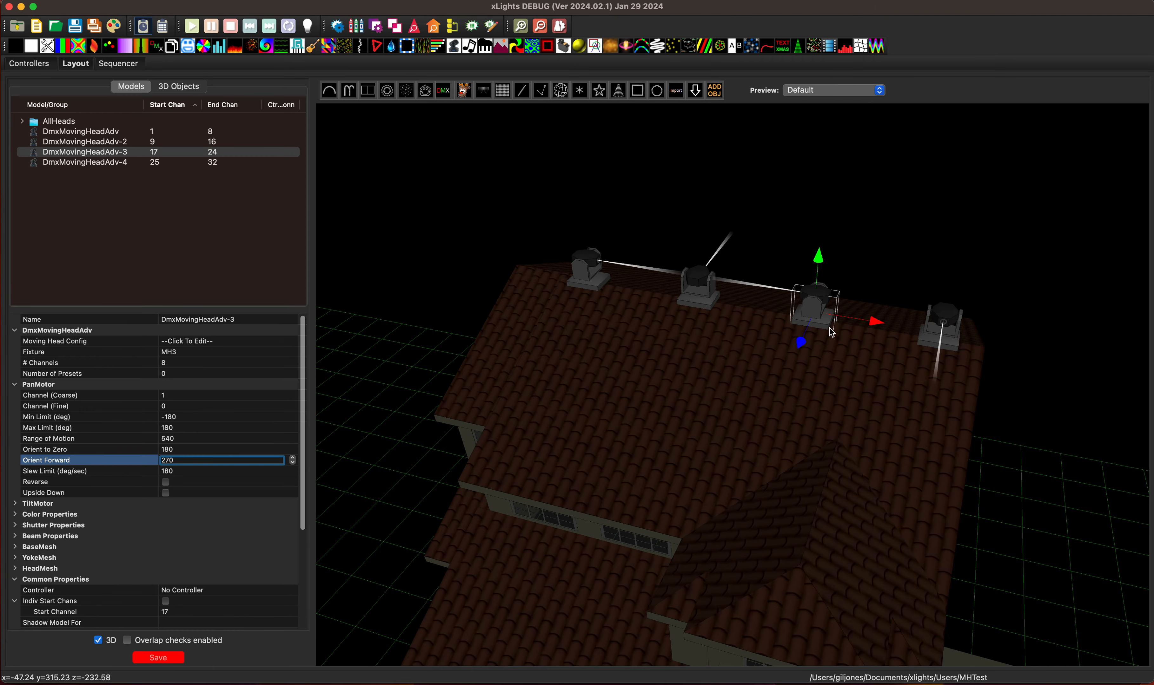
{"action": "left_click", "coordinate": [247, 450]}
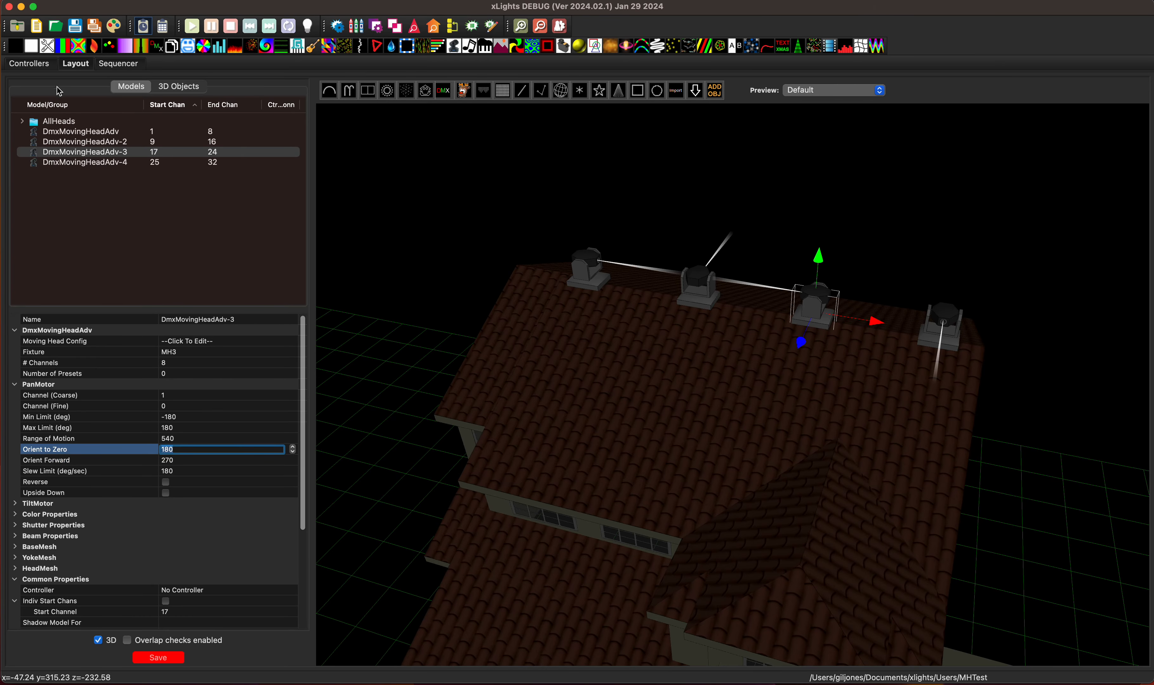
Check the third moving head's beam alignment in the sequencer's House Preview
{"action": "left_click", "coordinate": [139, 67]}
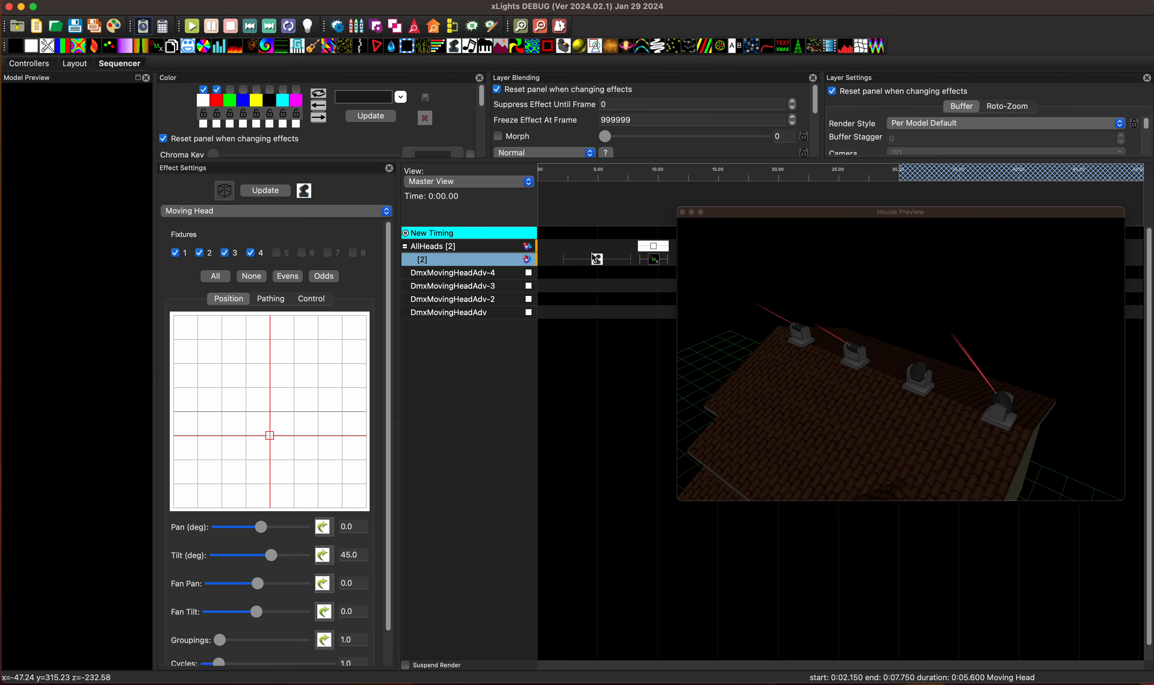
{"action": "key", "text": "space"}
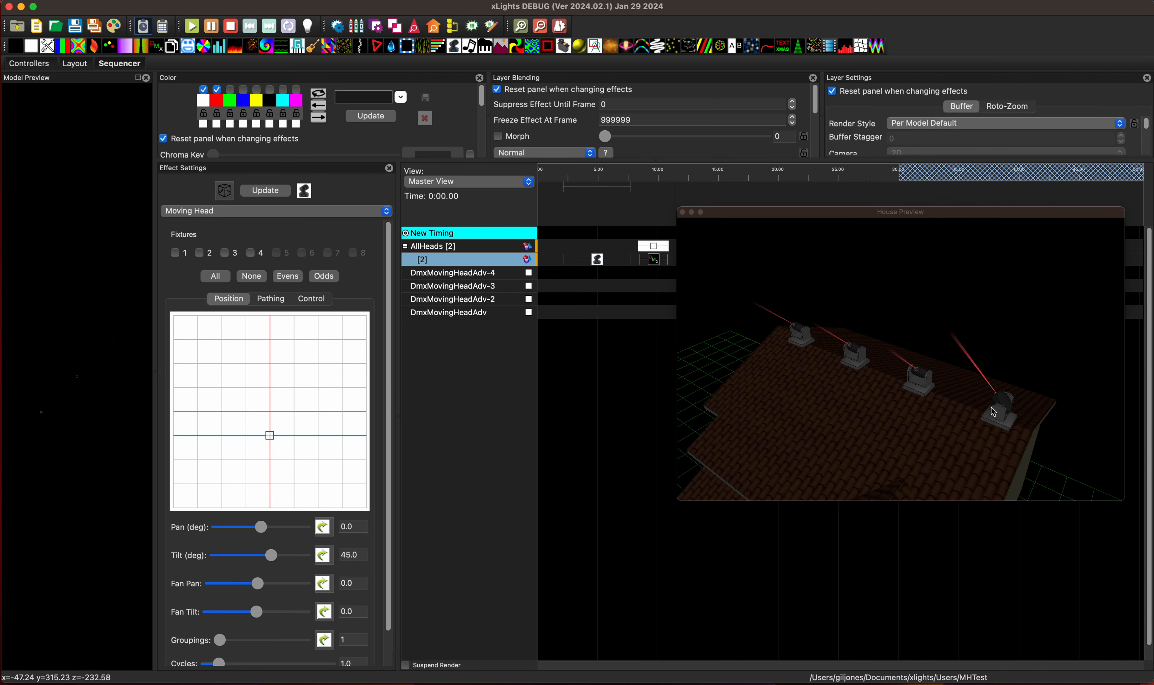
{"action": "left_click_drag", "start_coordinate": [970, 414], "coordinate": [975, 412]}
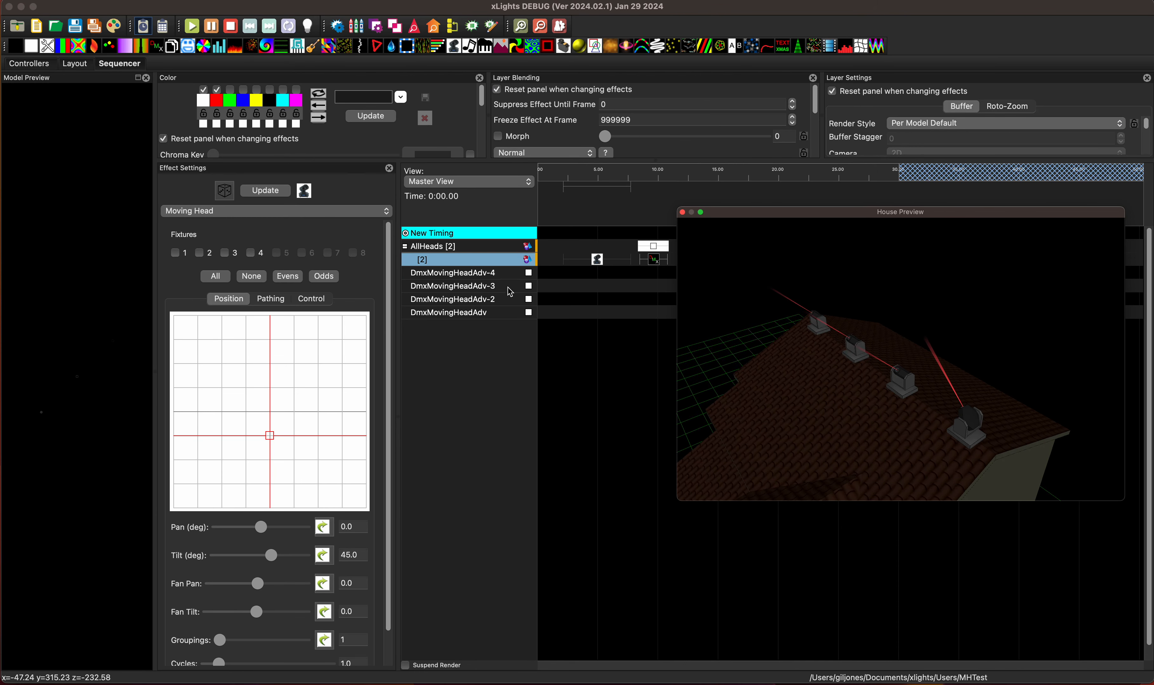
Set the pan motor's Orient Forward to 0 for DmxMovingHeadAdv-4 and save the layout
{"action": "left_click", "coordinate": [73, 64]}
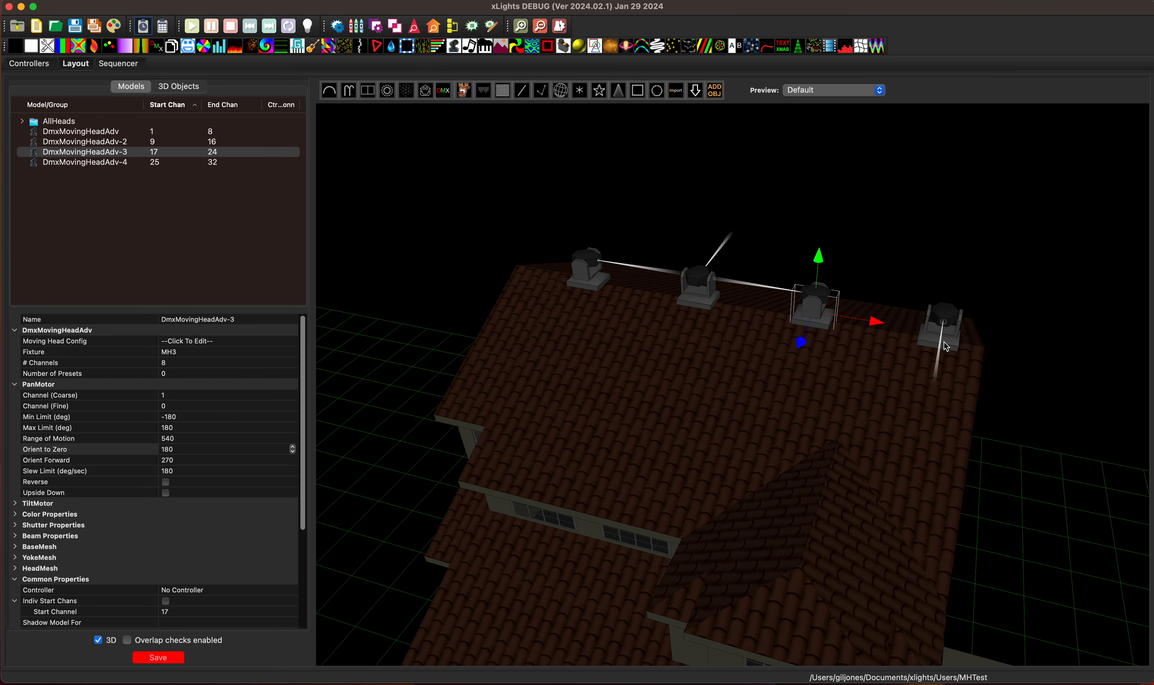
{"action": "left_click", "coordinate": [944, 341]}
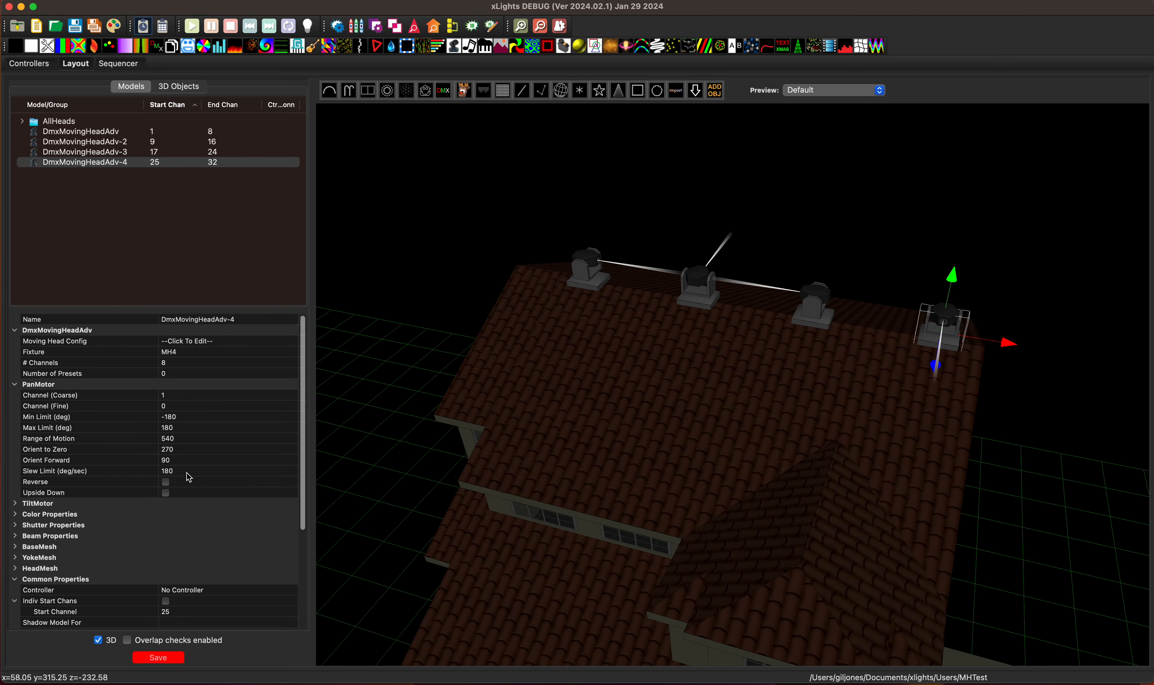
{"action": "left_click", "coordinate": [184, 459]}
{"action": "type", "text": "0"}
{"action": "key", "text": "Return"}
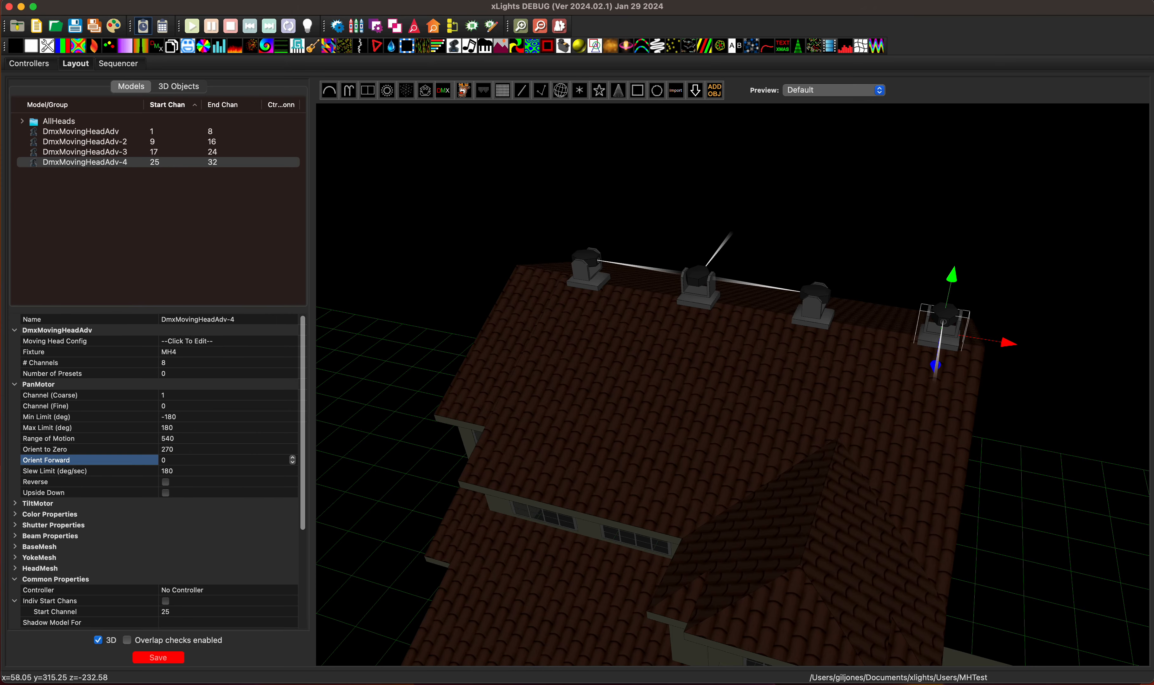
{"action": "left_click", "coordinate": [187, 428]}
{"action": "left_click", "coordinate": [180, 660]}
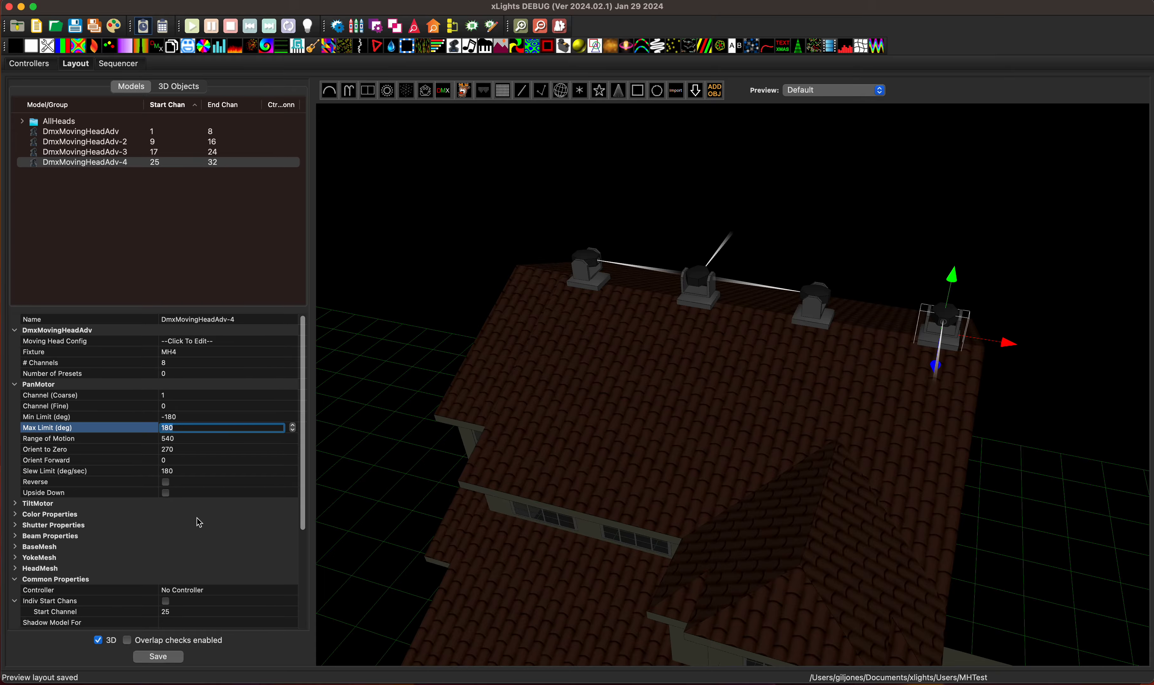
Compare the Moving Head effect with the neighbouring DMX effect in the sequencer's House Preview, viewing all four heads from the front
{"action": "left_click", "coordinate": [117, 63]}
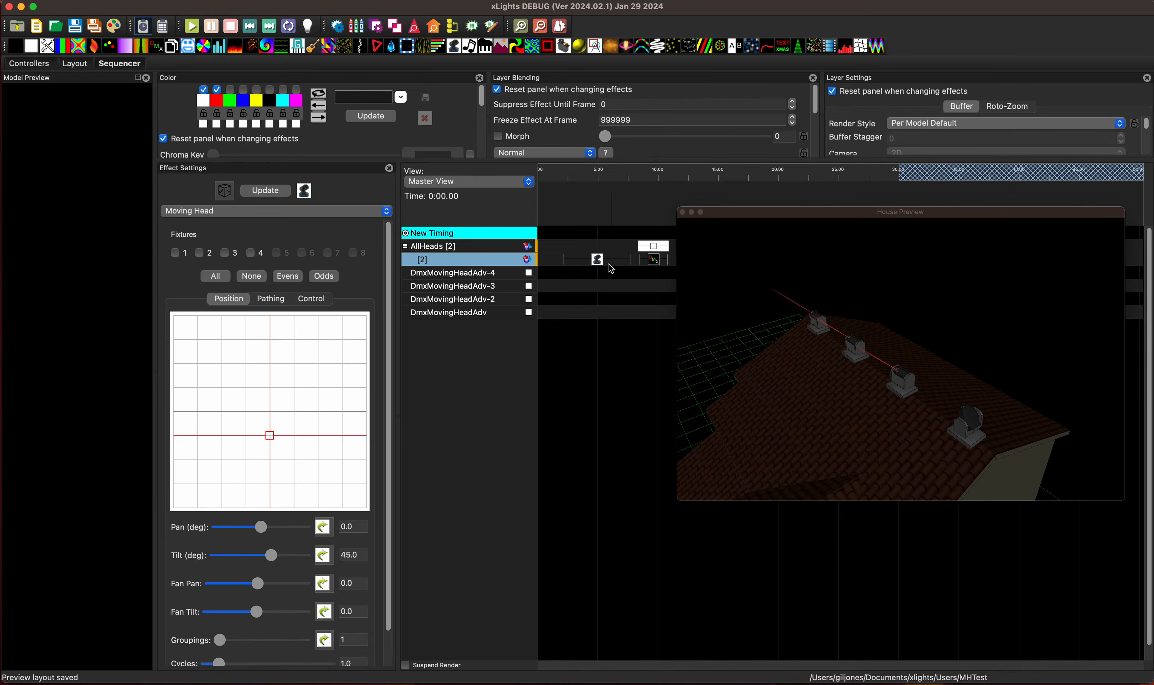
{"action": "left_click", "coordinate": [596, 262]}
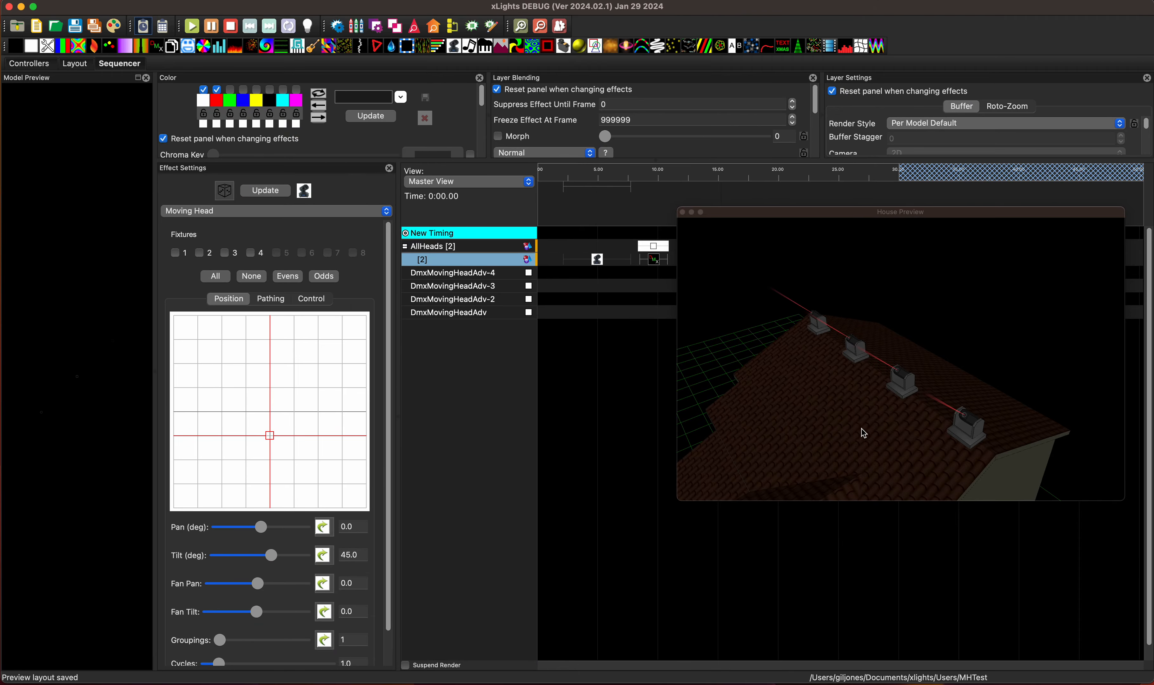
{"action": "mouse_move", "coordinate": [918, 430]}
{"action": "left_mouse_down"}
{"action": "mouse_move", "coordinate": [963, 424]}
{"action": "mouse_move", "coordinate": [864, 425]}
{"action": "mouse_move", "coordinate": [932, 428]}
{"action": "mouse_move", "coordinate": [921, 430]}
{"action": "left_mouse_up"}
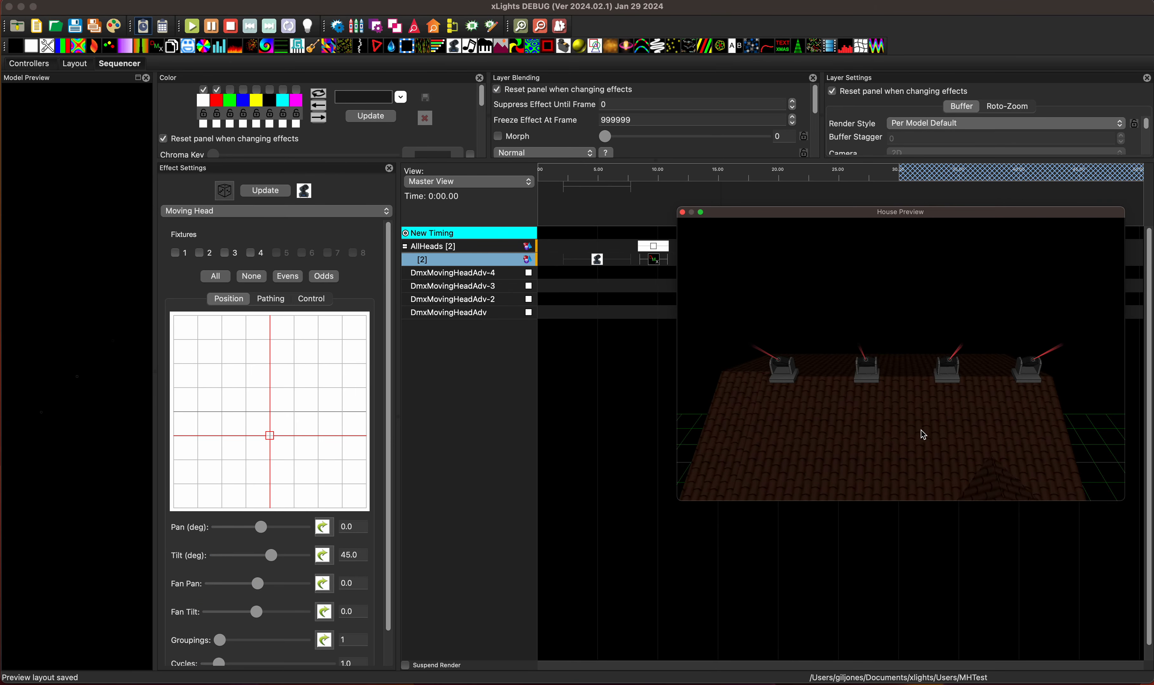
{"action": "left_click", "coordinate": [653, 260]}
{"action": "mouse_move", "coordinate": [925, 428]}
{"action": "left_mouse_down"}
{"action": "mouse_move", "coordinate": [878, 435]}
{"action": "mouse_move", "coordinate": [922, 436]}
{"action": "left_mouse_up"}
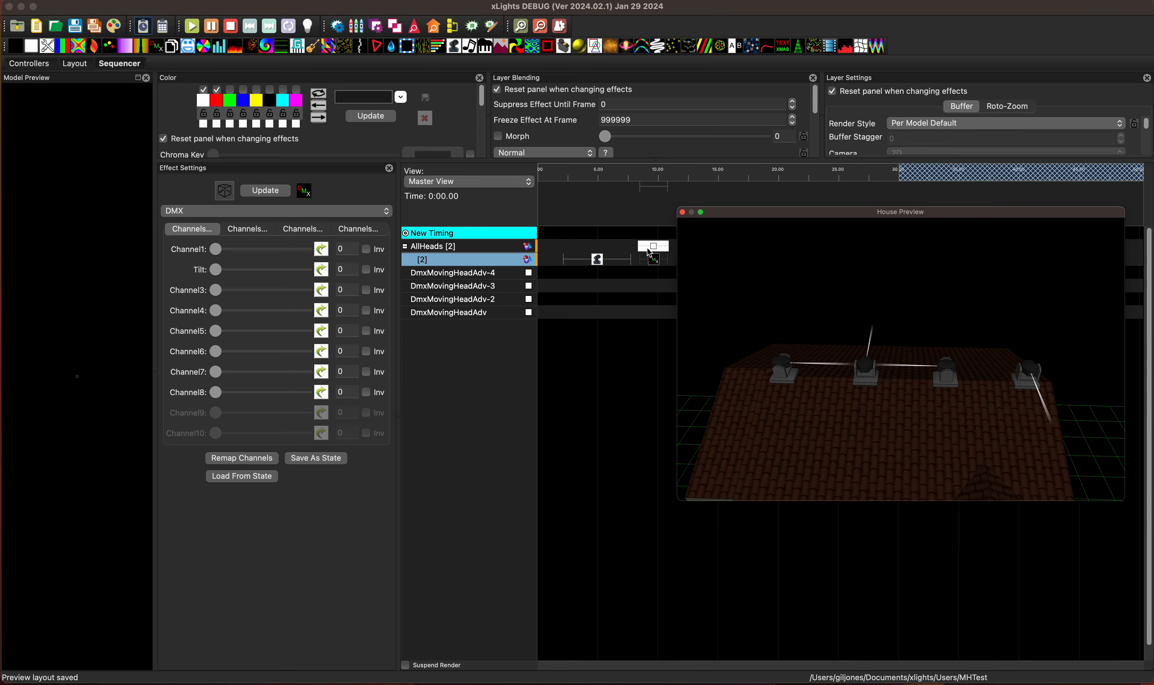
{"action": "left_click", "coordinate": [598, 260]}
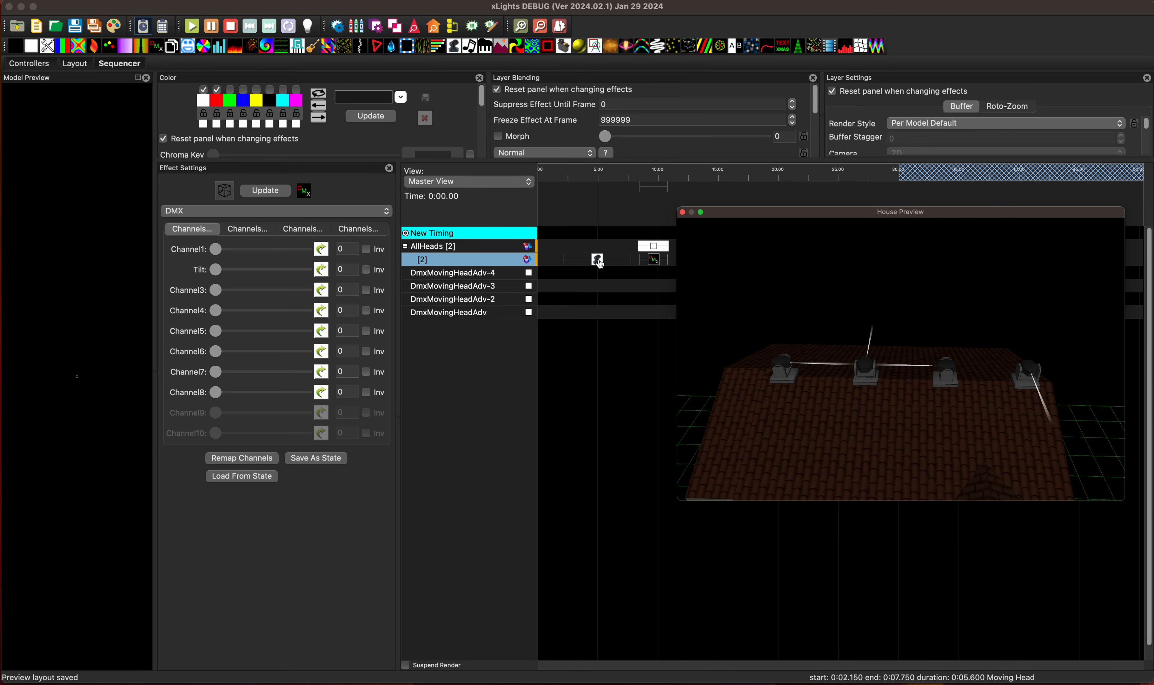
{"action": "left_click_drag", "start_coordinate": [993, 435], "coordinate": [1021, 406]}
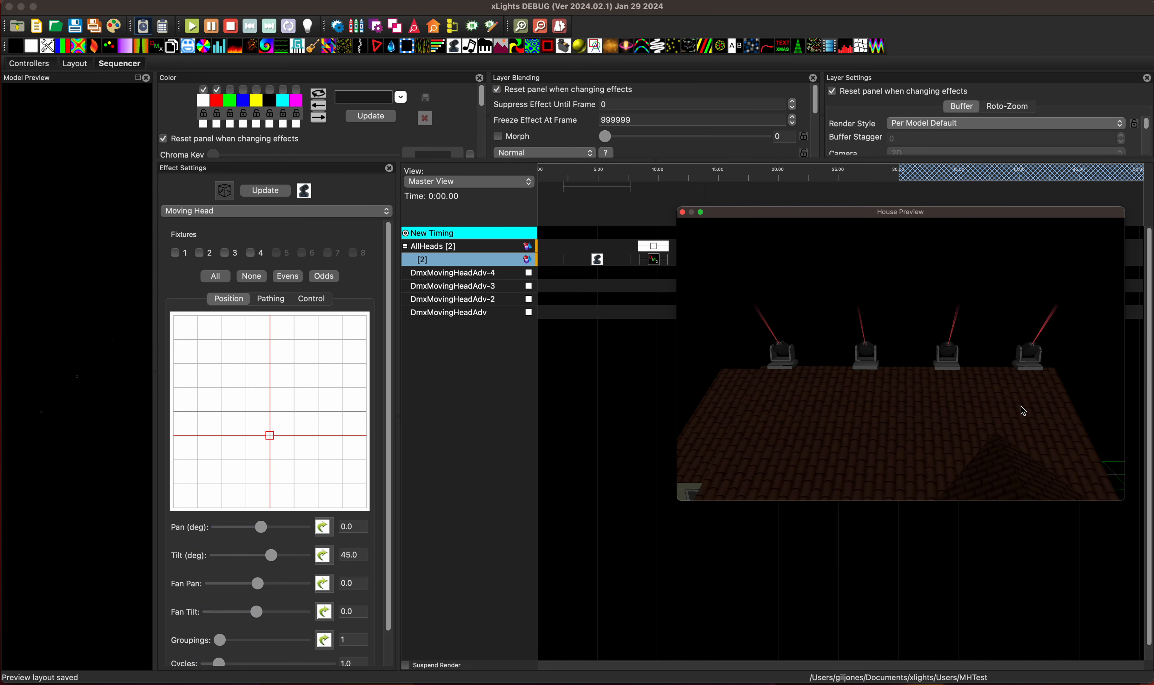
Apply a Ramp value curve from -45 to 45 to Pan for all four fixtures and watch the sweep in the House Preview
{"action": "left_click", "coordinate": [216, 276]}
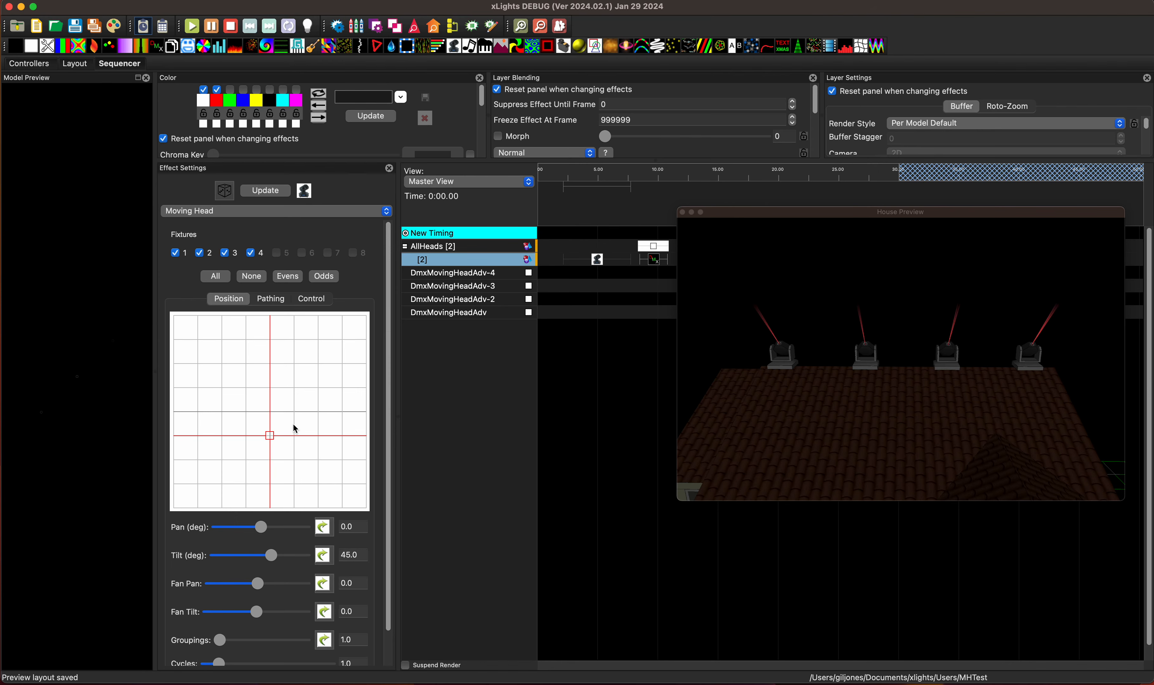
{"action": "scroll", "coordinate": [295, 429], "scroll_direction": "down", "scroll_amount": 1}
{"action": "left_click", "coordinate": [323, 521]}
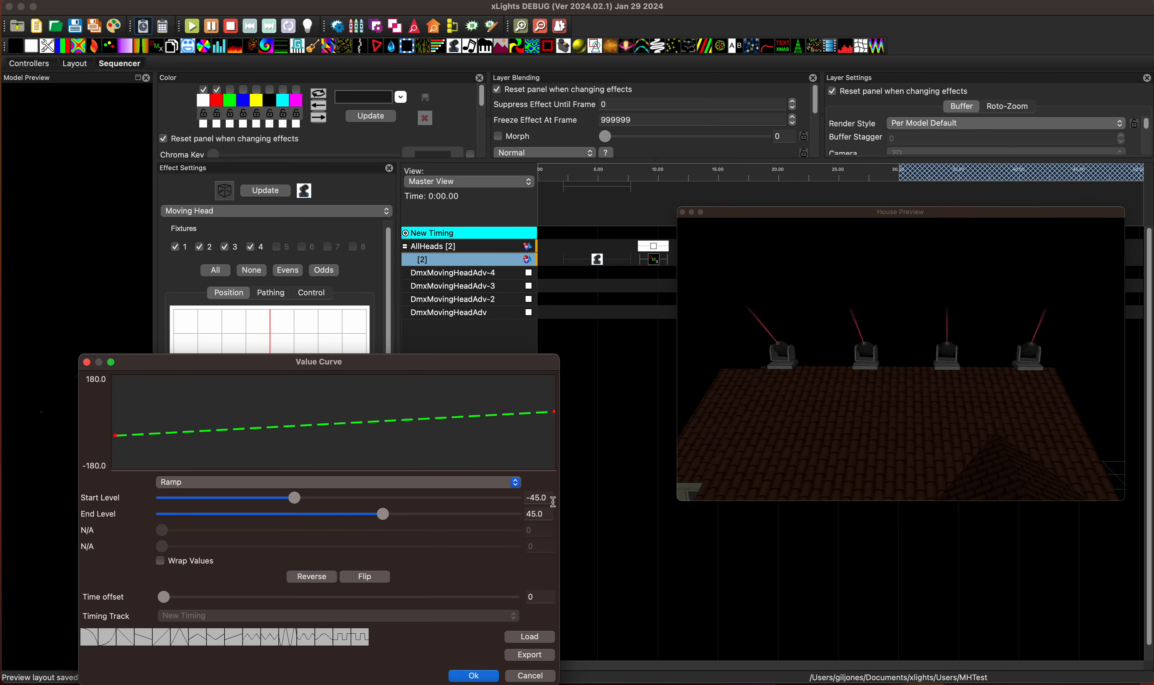
{"action": "left_click", "coordinate": [473, 676]}
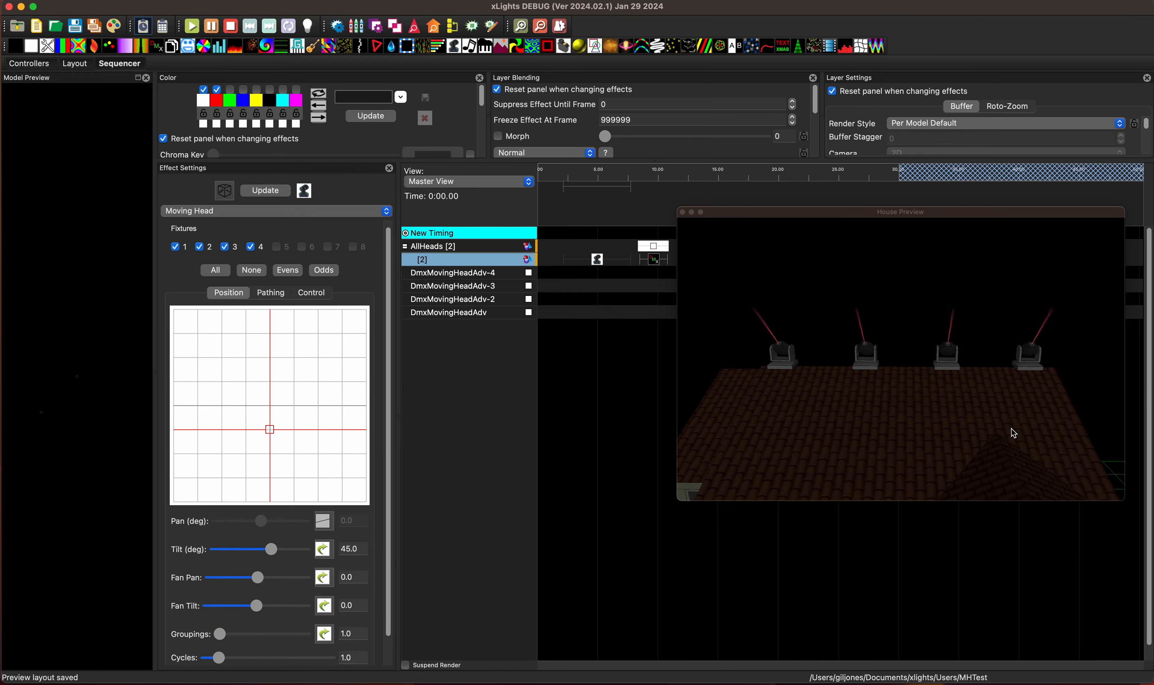
{"action": "left_click", "coordinate": [1028, 429]}
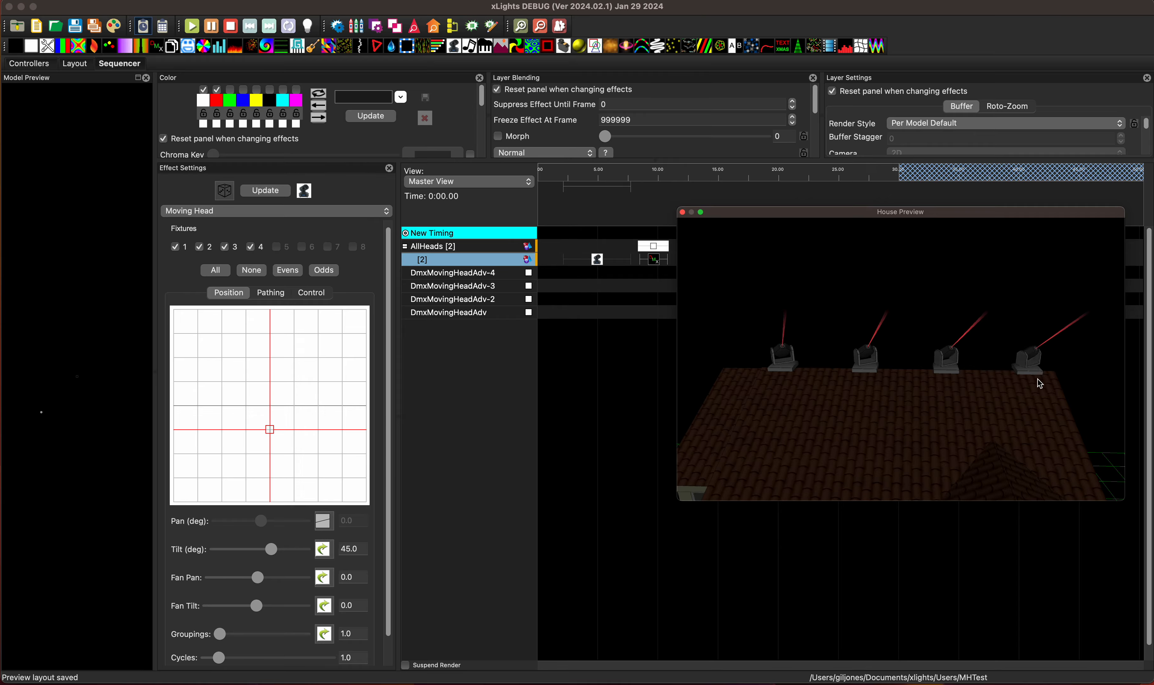
{"action": "left_click_drag", "start_coordinate": [1035, 424], "coordinate": [1002, 416]}
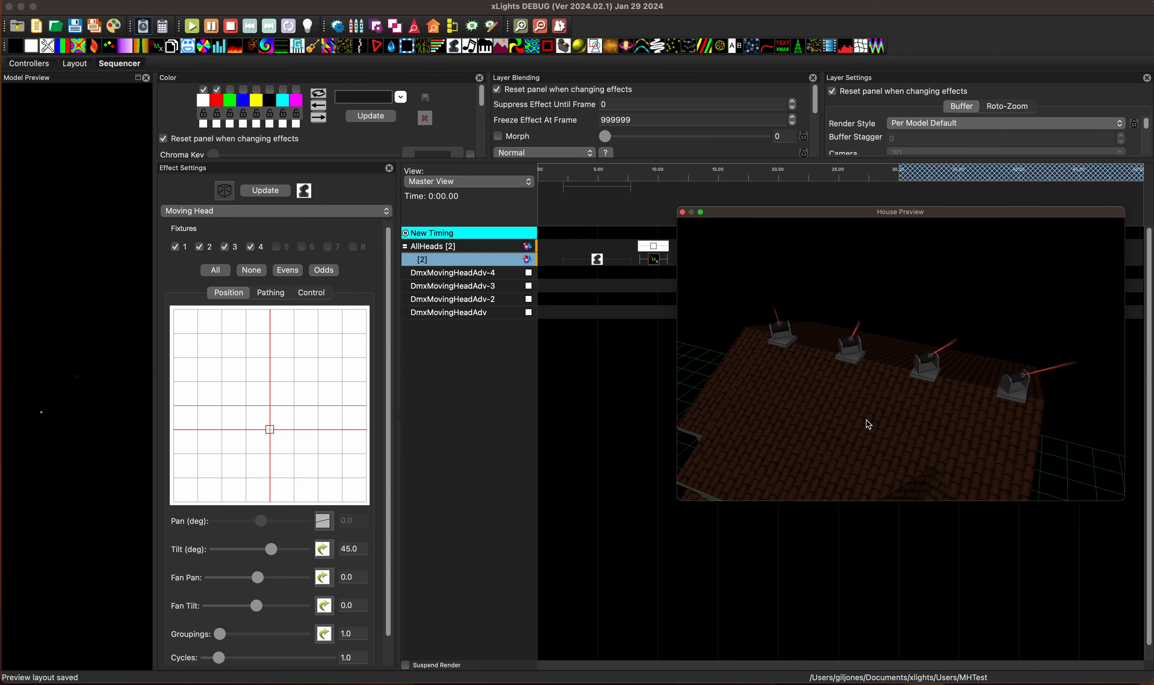
{"action": "left_click_drag", "start_coordinate": [867, 420], "coordinate": [877, 415]}
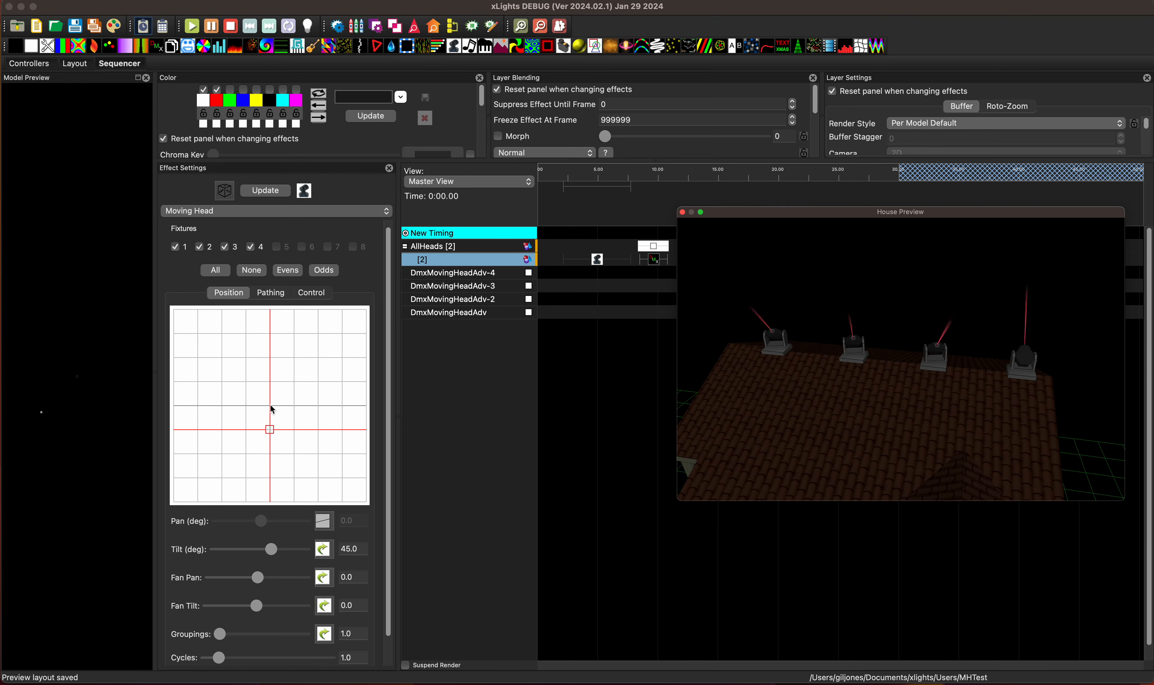
Test all four fixtures at Pan -45 and 45 degrees on the position grid, ending at Pan 0 and Tilt 45
{"action": "left_click", "coordinate": [246, 429]}
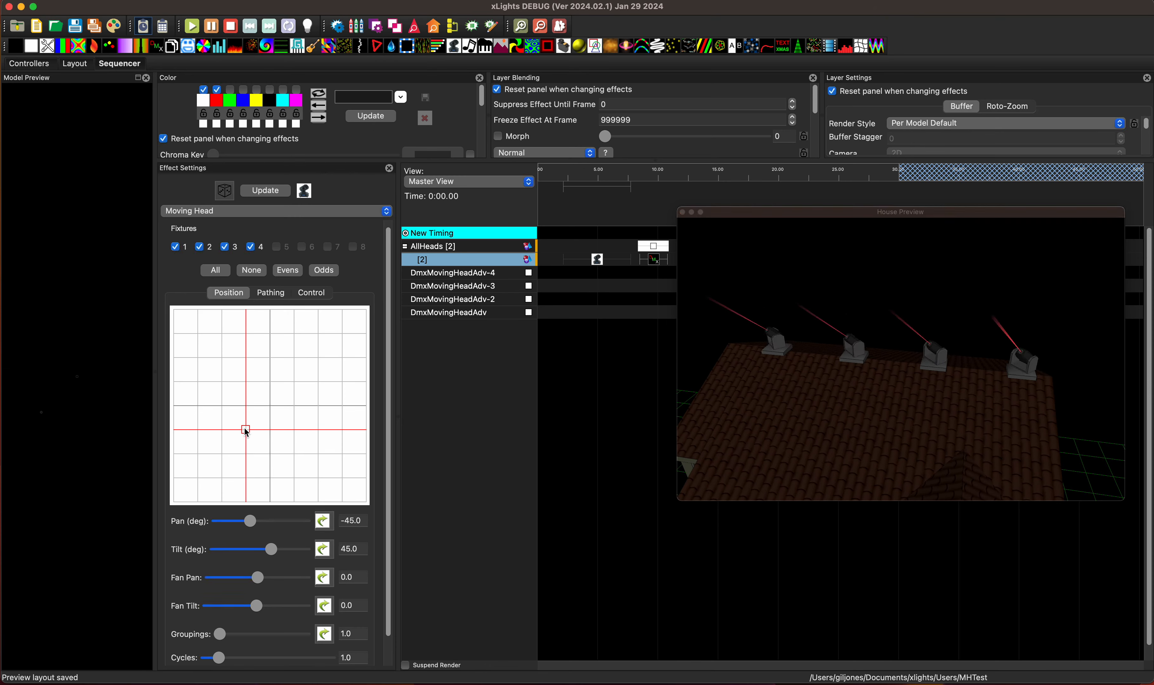
{"action": "left_click", "coordinate": [294, 430]}
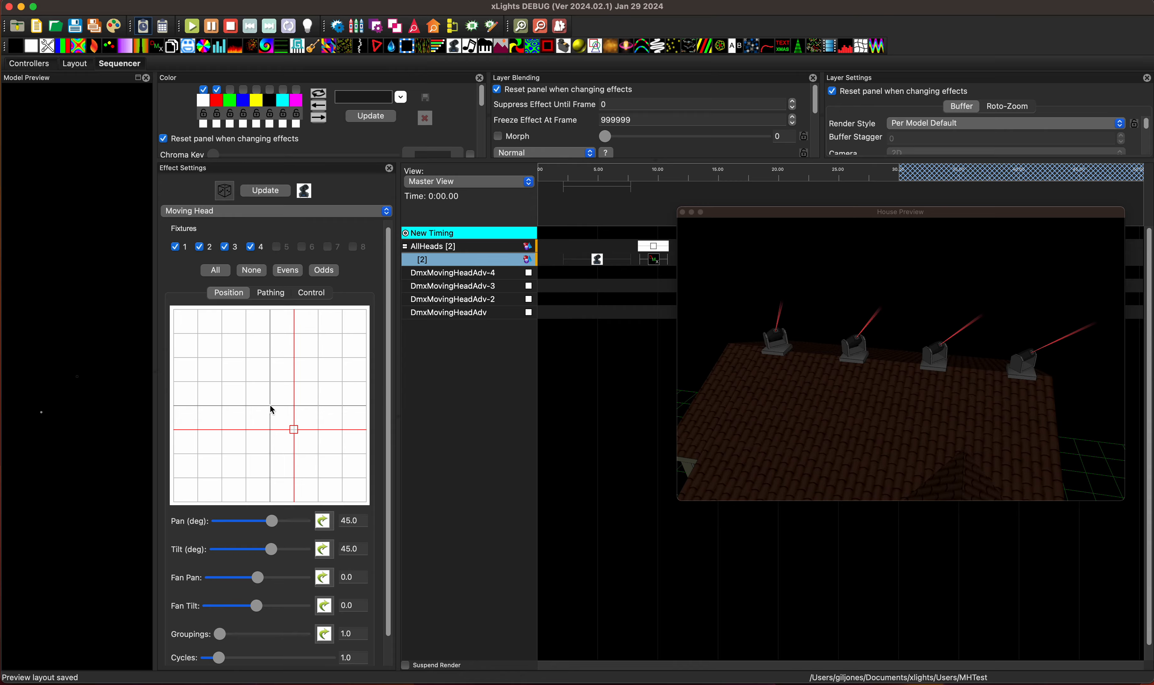
{"action": "mouse_move", "coordinate": [271, 410]}
{"action": "left_mouse_down"}
{"action": "mouse_move", "coordinate": [268, 430]}
{"action": "mouse_move", "coordinate": [248, 434]}
{"action": "left_mouse_up"}
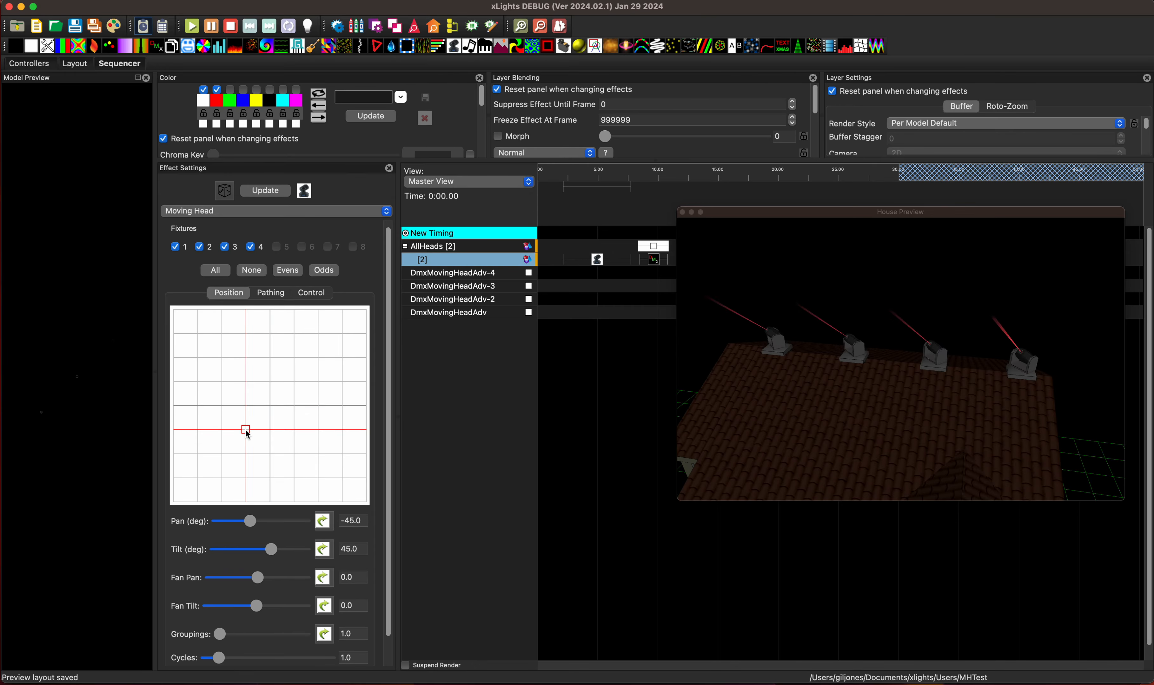
{"action": "mouse_move", "coordinate": [247, 434]}
{"action": "left_mouse_down"}
{"action": "mouse_move", "coordinate": [245, 405]}
{"action": "mouse_move", "coordinate": [295, 406]}
{"action": "mouse_move", "coordinate": [245, 430]}
{"action": "mouse_move", "coordinate": [295, 431]}
{"action": "mouse_move", "coordinate": [270, 430]}
{"action": "left_mouse_up"}
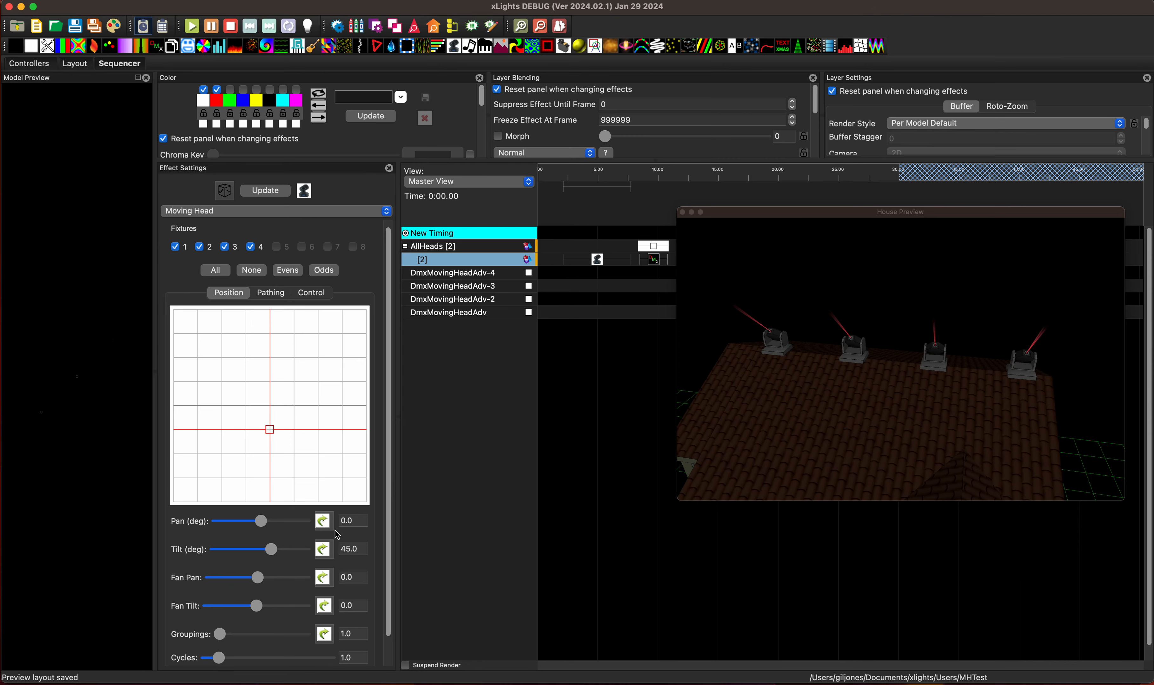
Reapply the Ramp value curve from -45 to 45 to Pan and check each head's rotation in the House Preview
{"action": "left_click", "coordinate": [324, 520]}
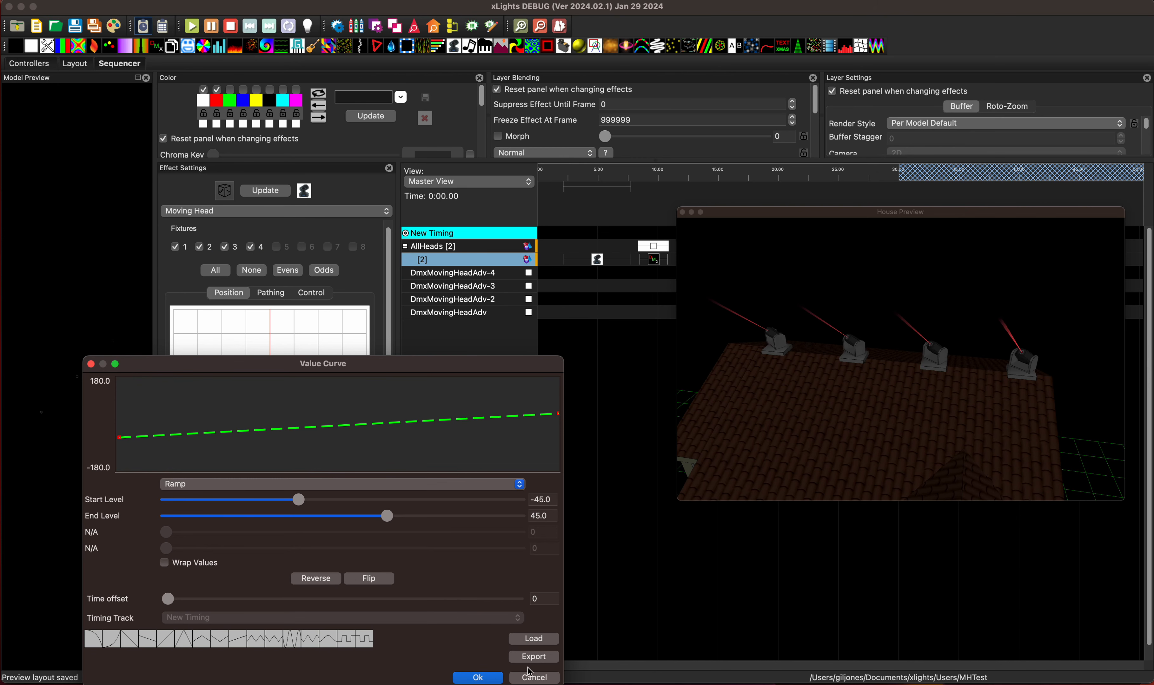
{"action": "left_click", "coordinate": [477, 678]}
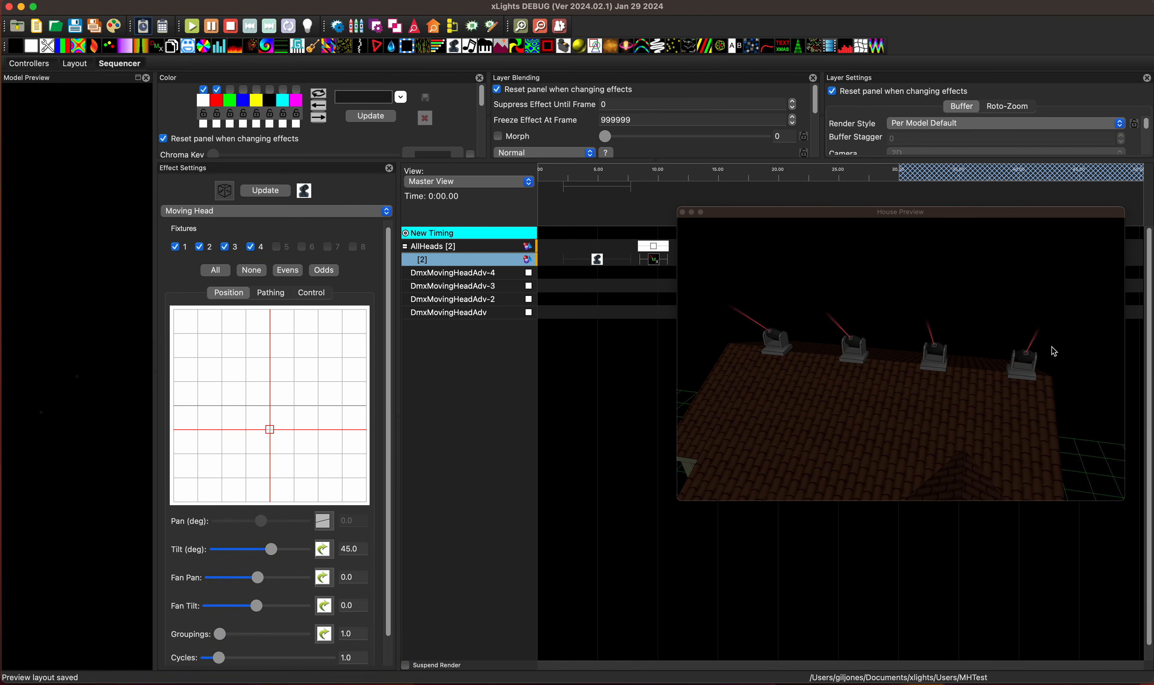
{"action": "left_click_drag", "start_coordinate": [1052, 424], "coordinate": [1040, 425]}
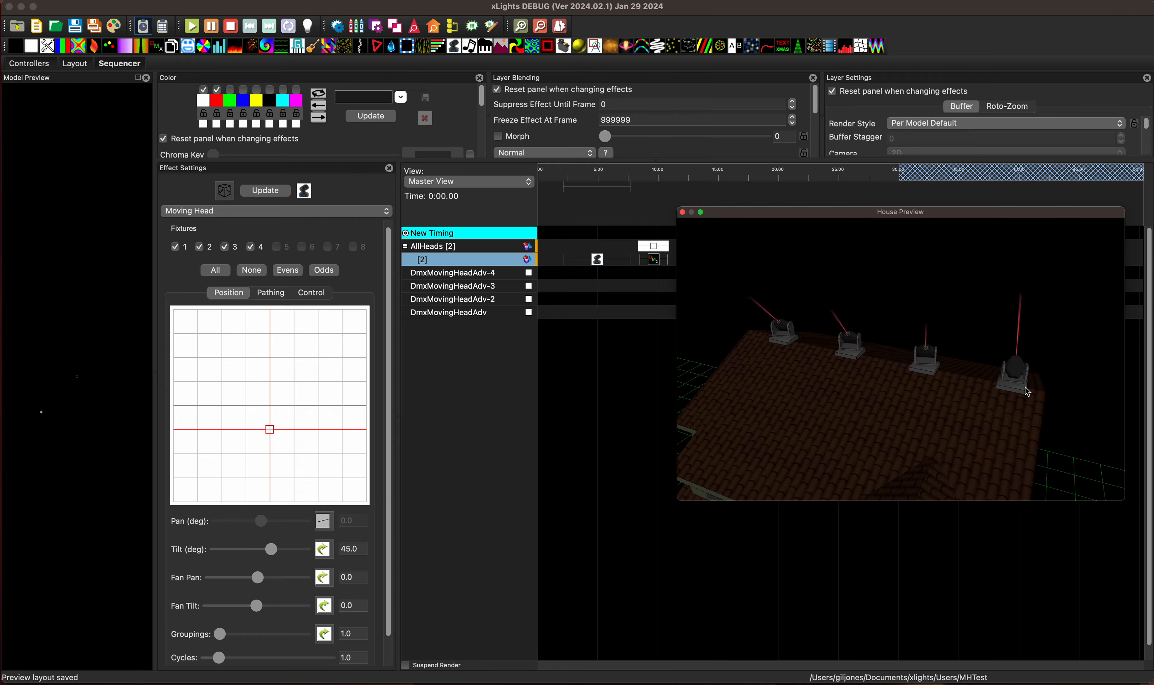
{"action": "scroll", "coordinate": [888, 409], "scroll_direction": "down", "scroll_amount": 2}
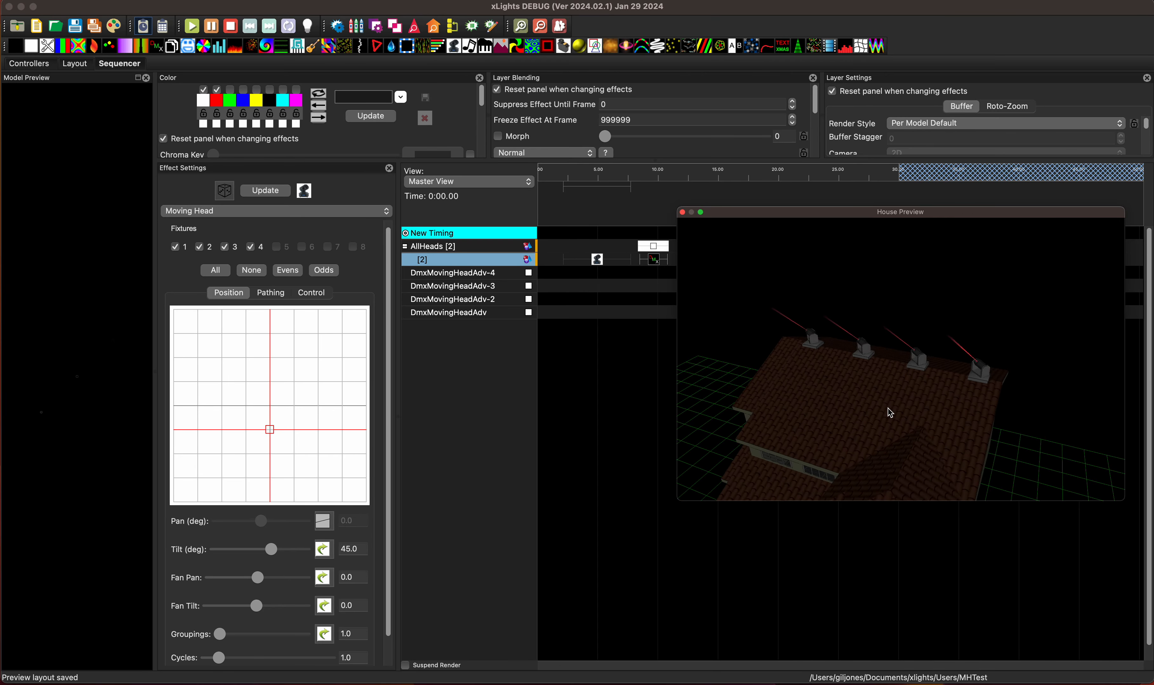
{"action": "scroll", "coordinate": [893, 408], "scroll_direction": "up", "scroll_amount": 3}
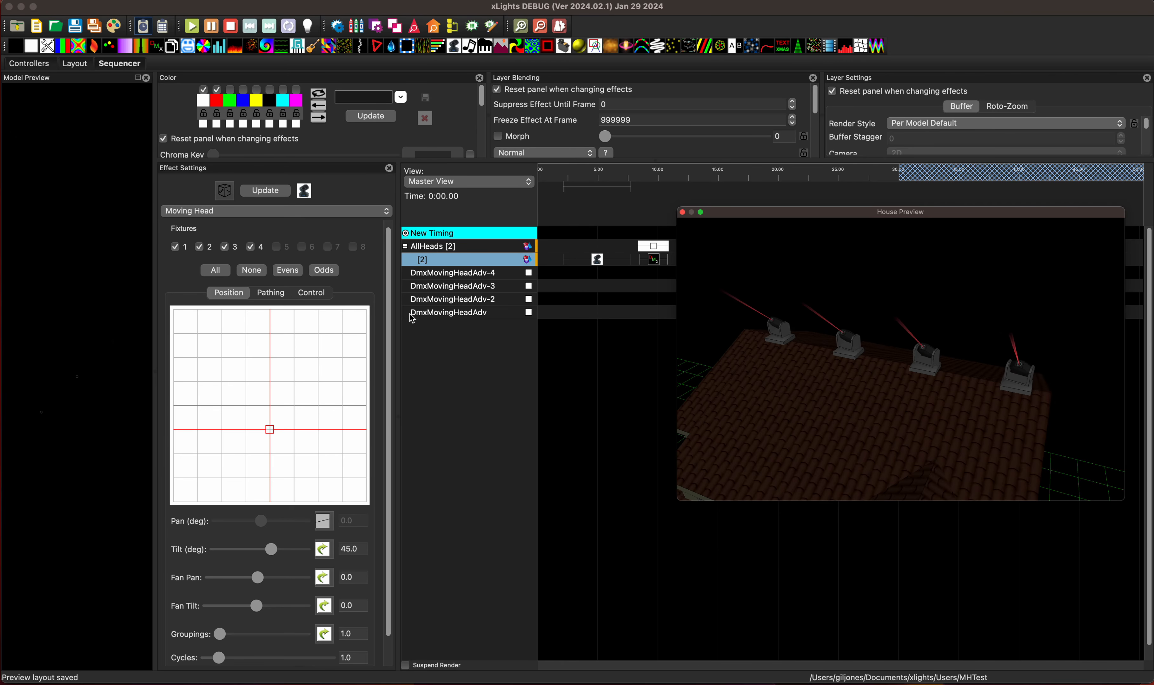
Set the pan motor's Orient Forward to 360 for DmxMovingHeadAdv-4 in the layout
{"action": "left_click", "coordinate": [76, 64]}
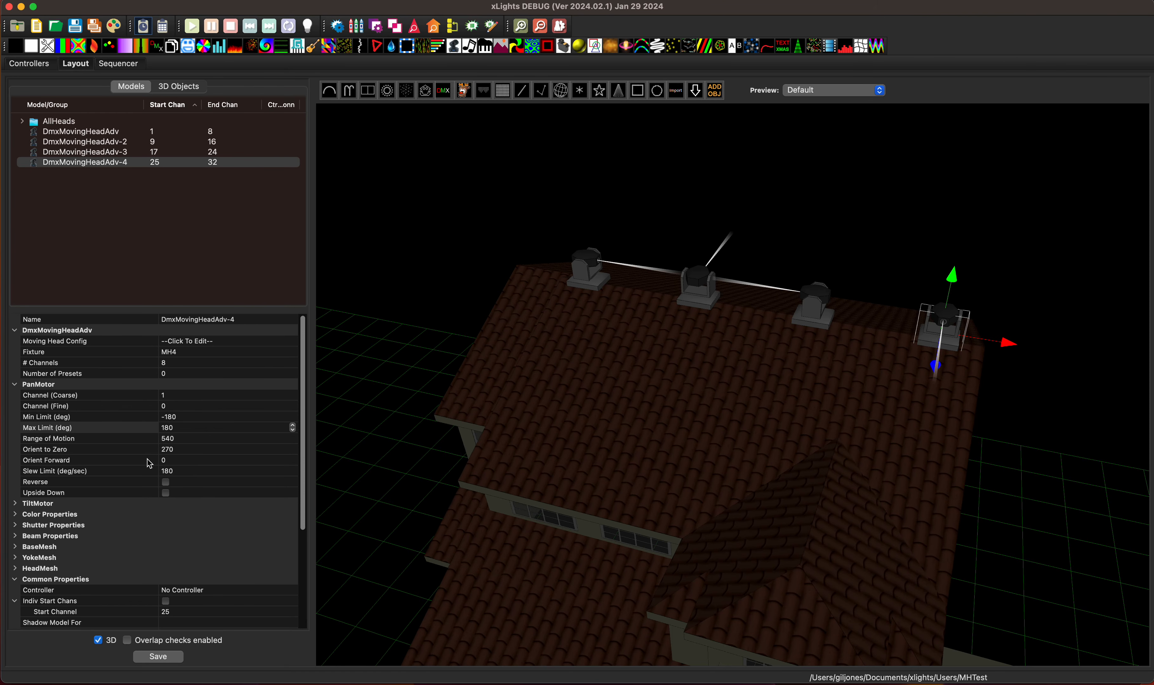
{"action": "left_click", "coordinate": [177, 462]}
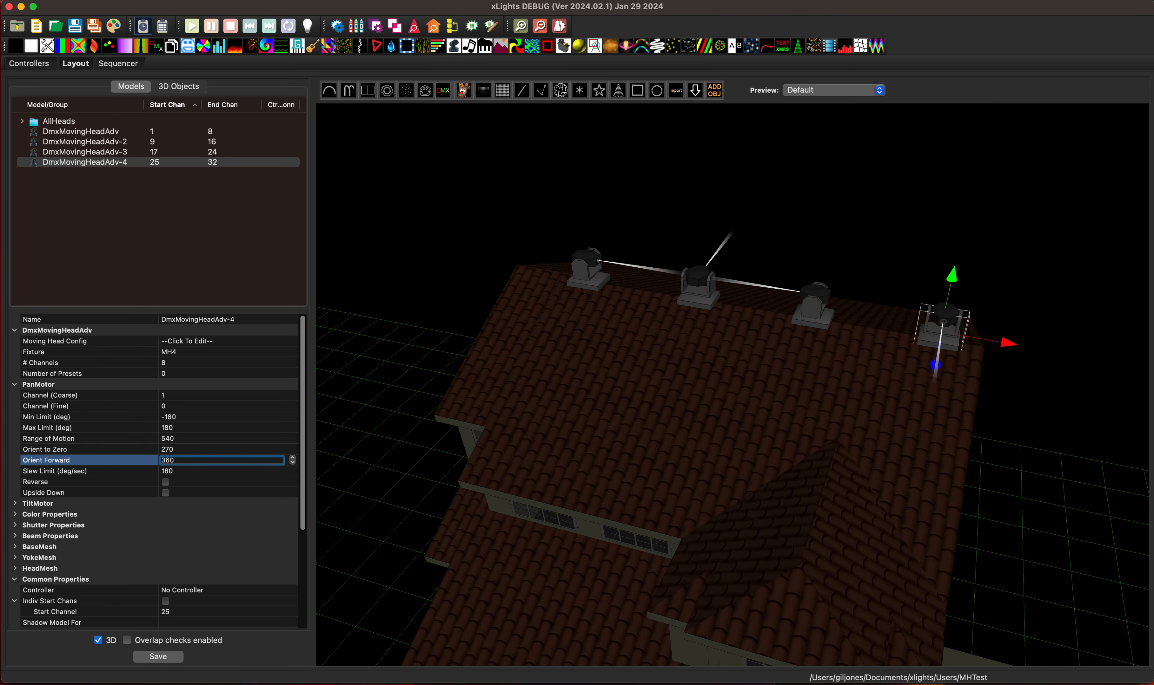
{"action": "key", "text": "Return"}
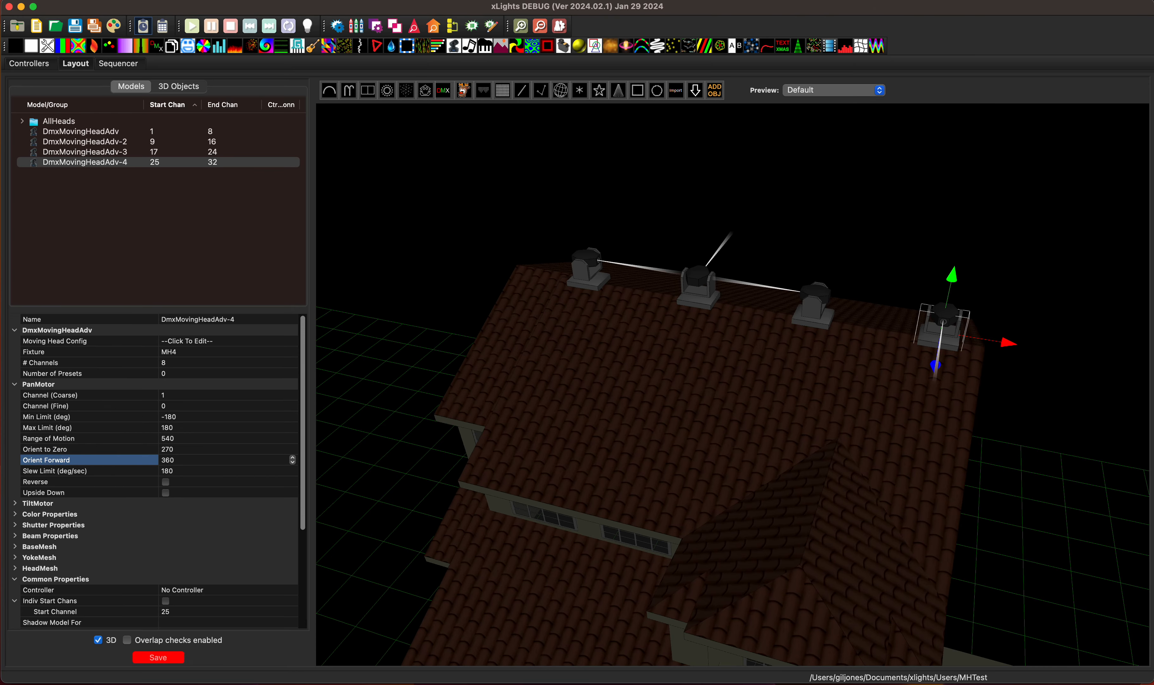
Save the layout, replay the Moving Head effect in the sequencer, and check the four heads' sweep in the House Preview
{"action": "left_click", "coordinate": [189, 442]}
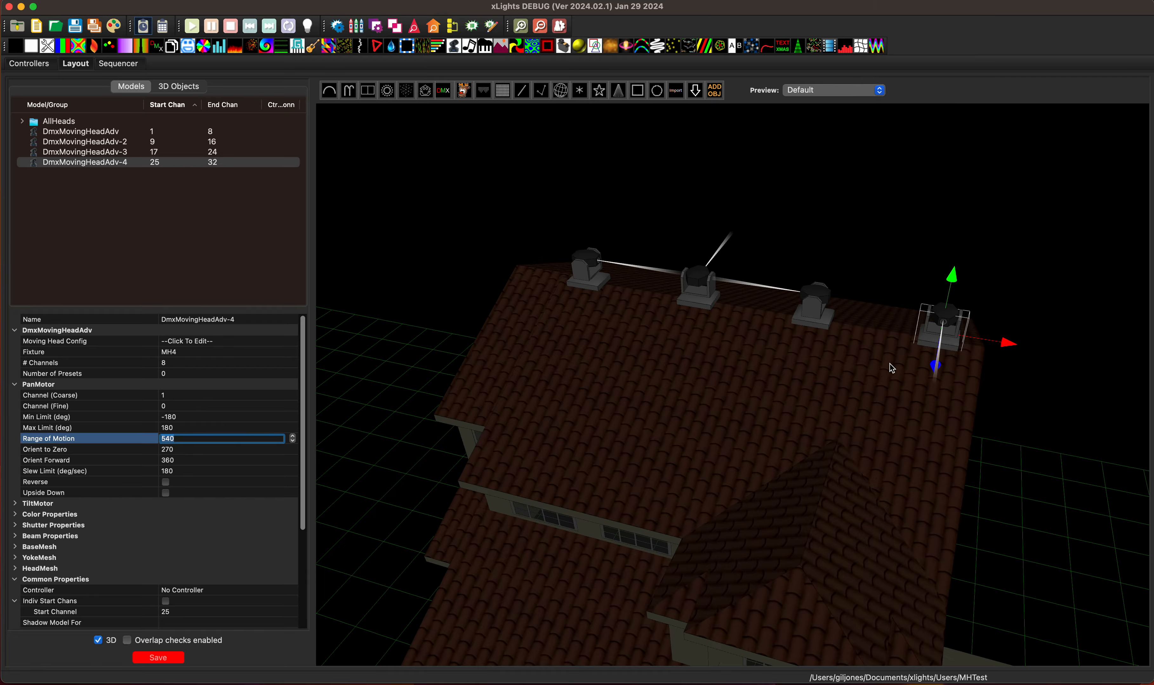
{"action": "left_click", "coordinate": [153, 661]}
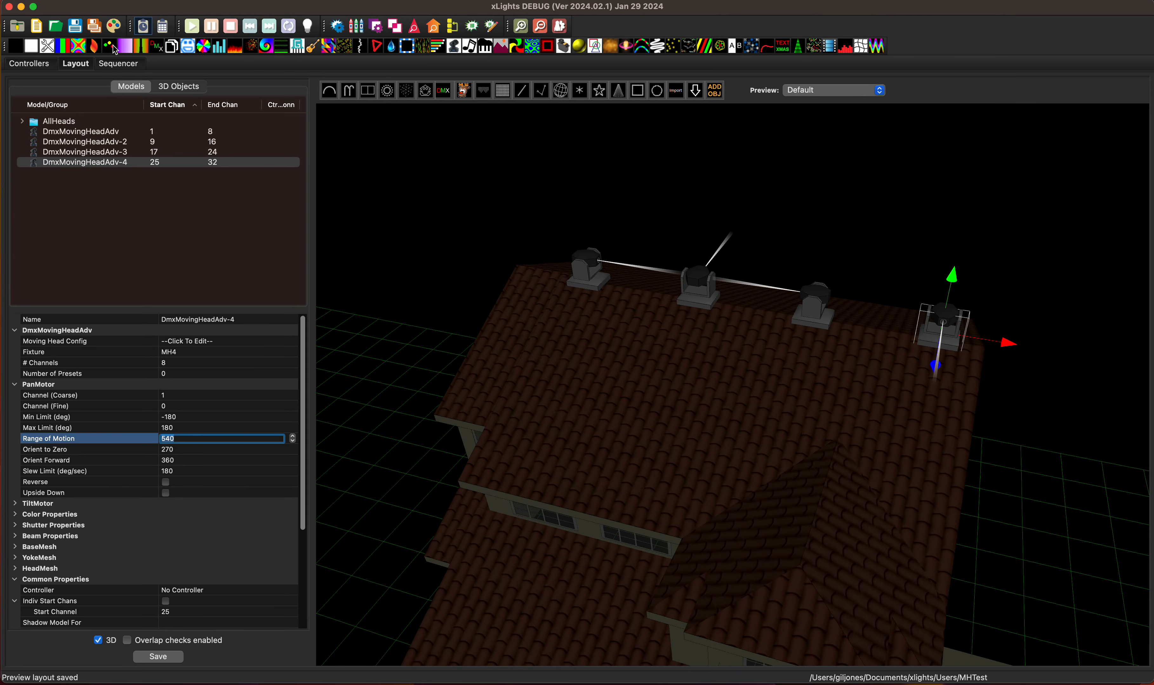
{"action": "left_click", "coordinate": [115, 64]}
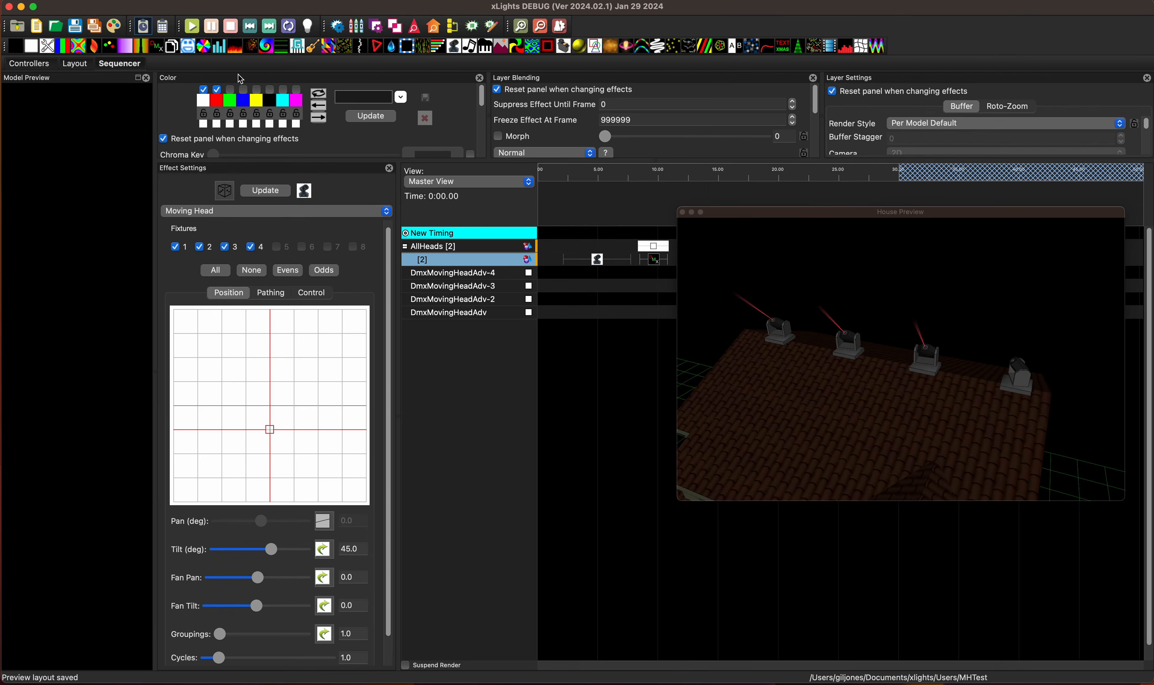
{"action": "left_click", "coordinate": [596, 260]}
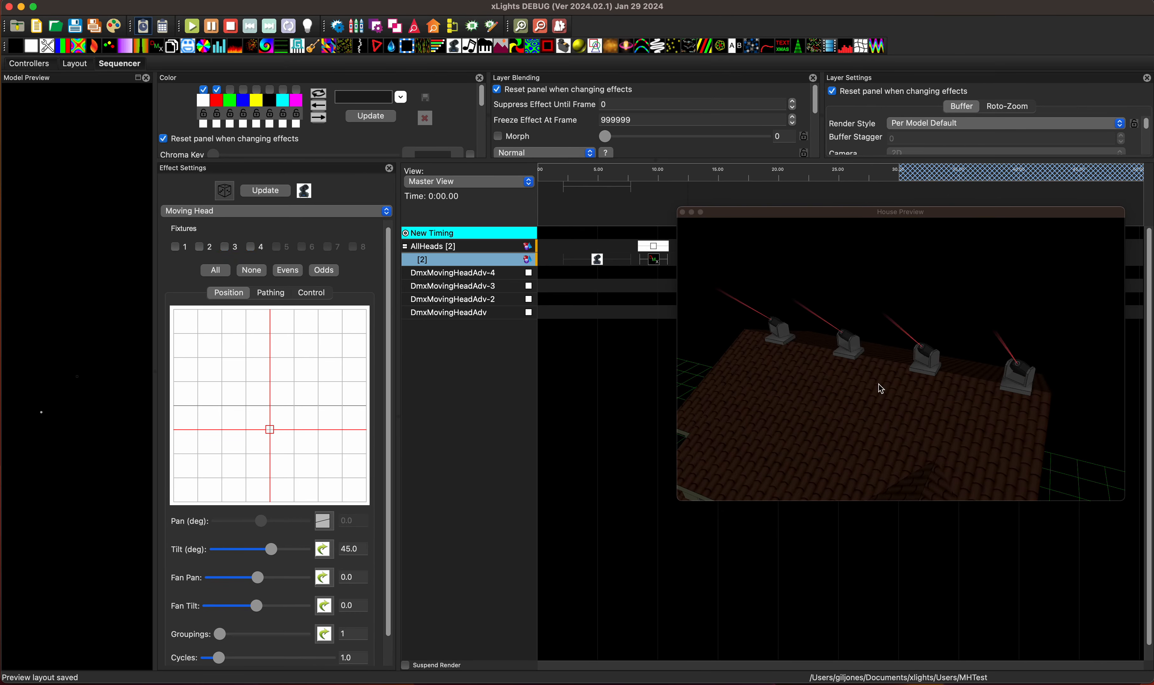
{"action": "left_click_drag", "start_coordinate": [890, 424], "coordinate": [908, 423]}
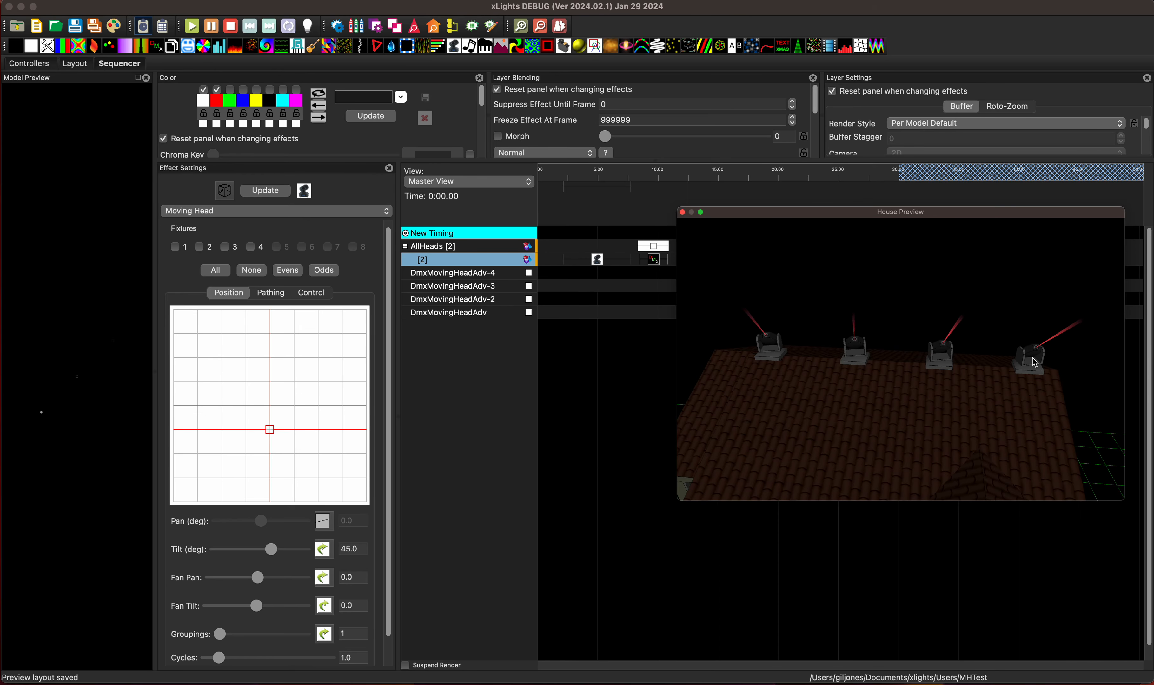
{"action": "scroll", "coordinate": [947, 414], "scroll_direction": "down", "scroll_amount": 3}
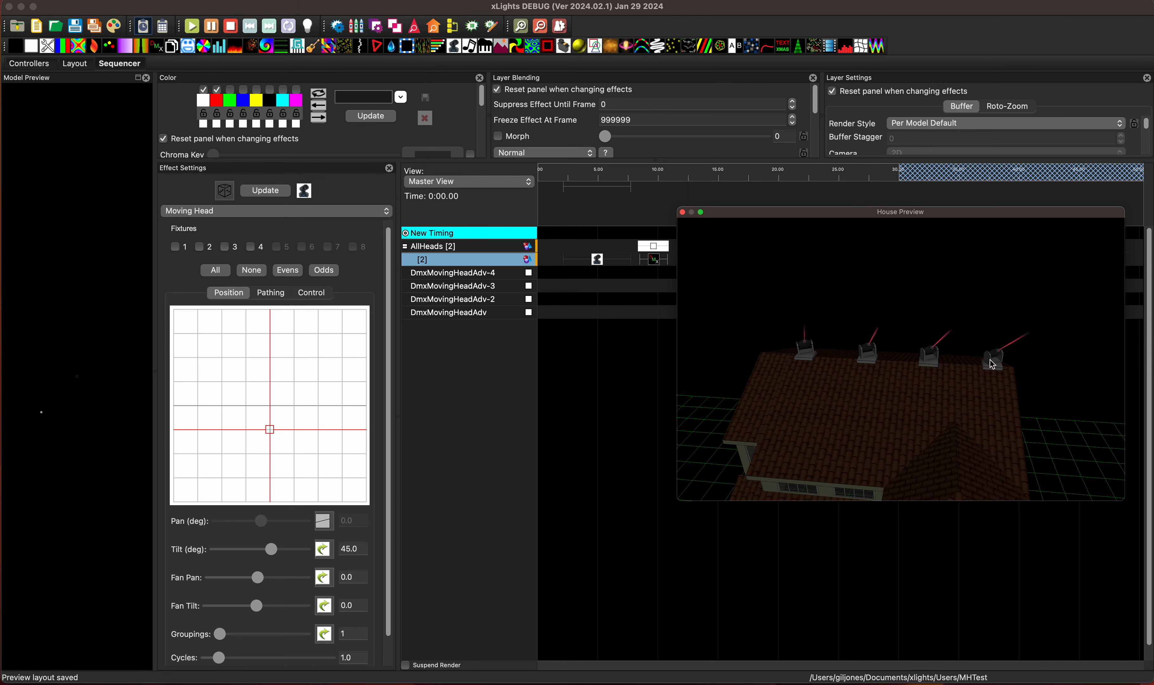
Set all four fixtures to Pan 0 and Tilt 0 on the position grid and examine the beams in the House Preview
{"action": "left_click", "coordinate": [269, 406]}
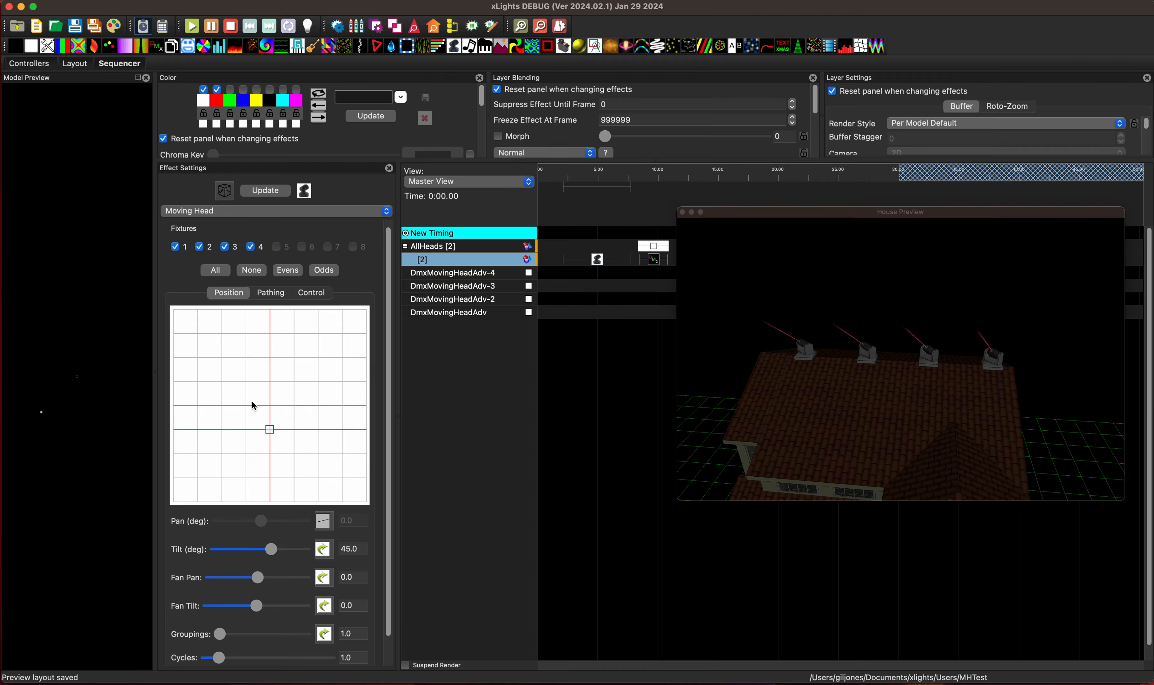
{"action": "left_click", "coordinate": [269, 407]}
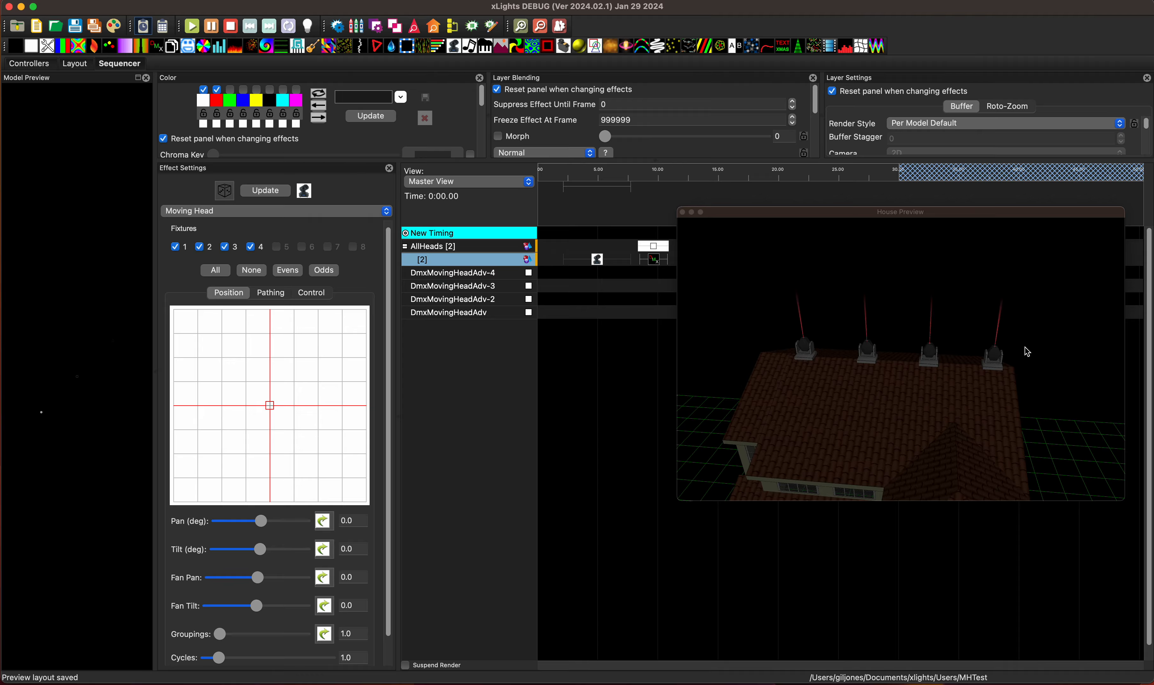
{"action": "scroll", "coordinate": [924, 414], "scroll_direction": "down", "scroll_amount": 3}
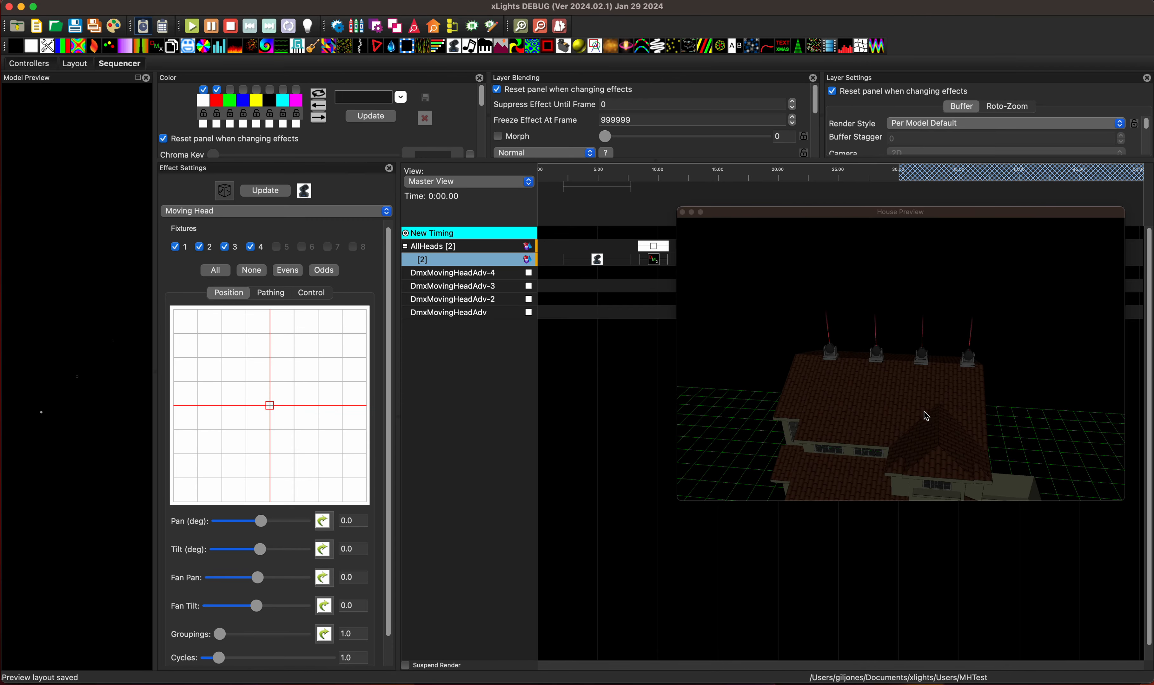
{"action": "left_click", "coordinate": [941, 403]}
{"action": "scroll", "coordinate": [942, 400], "scroll_direction": "up", "scroll_amount": 5}
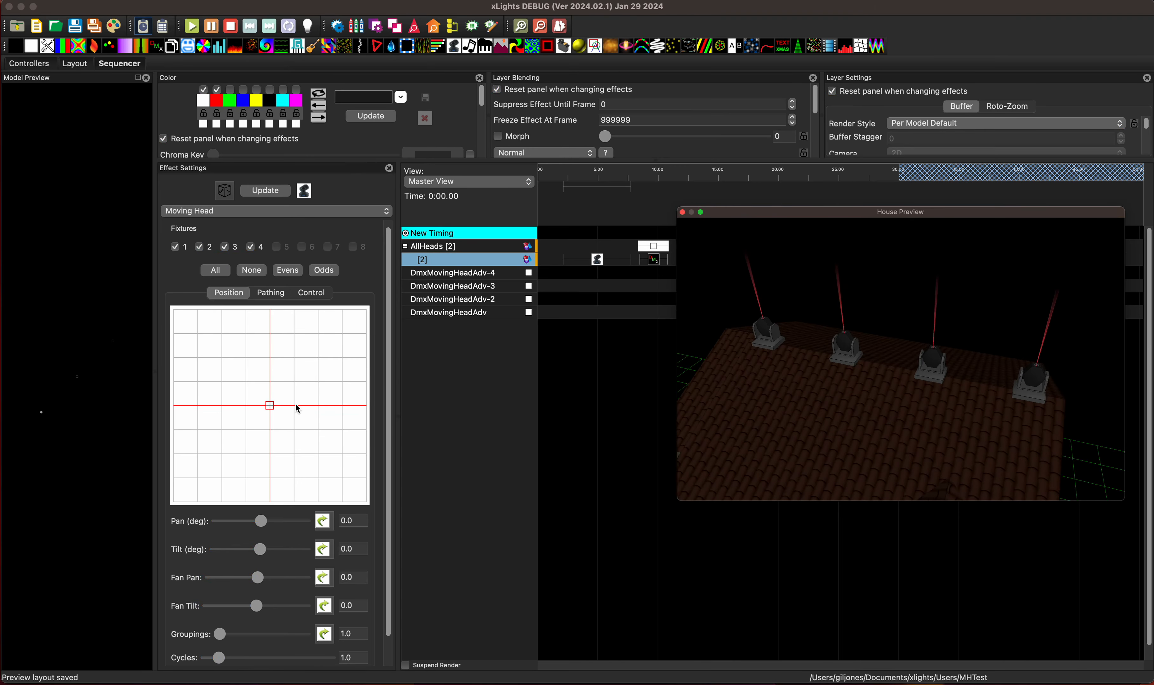
Test all four heads at varied positions on the grid, returning once to 0/0 and finishing at Pan 90 and Tilt 45
{"action": "left_click_drag", "start_coordinate": [296, 406], "coordinate": [291, 377]}
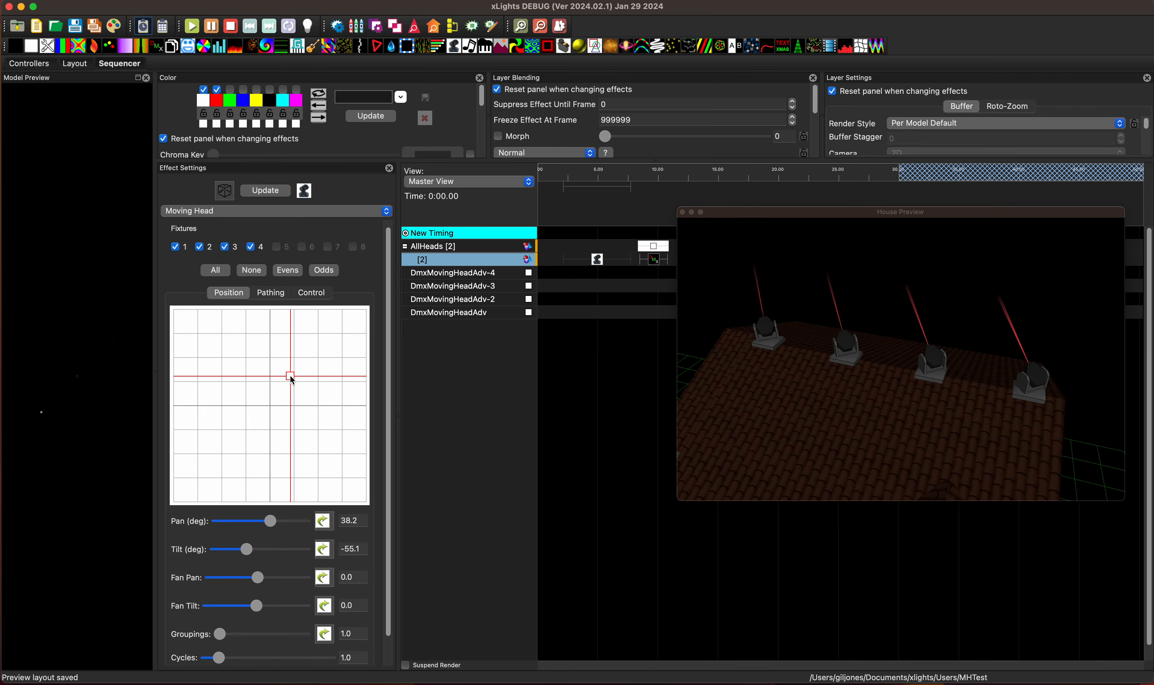
{"action": "left_click", "coordinate": [270, 406]}
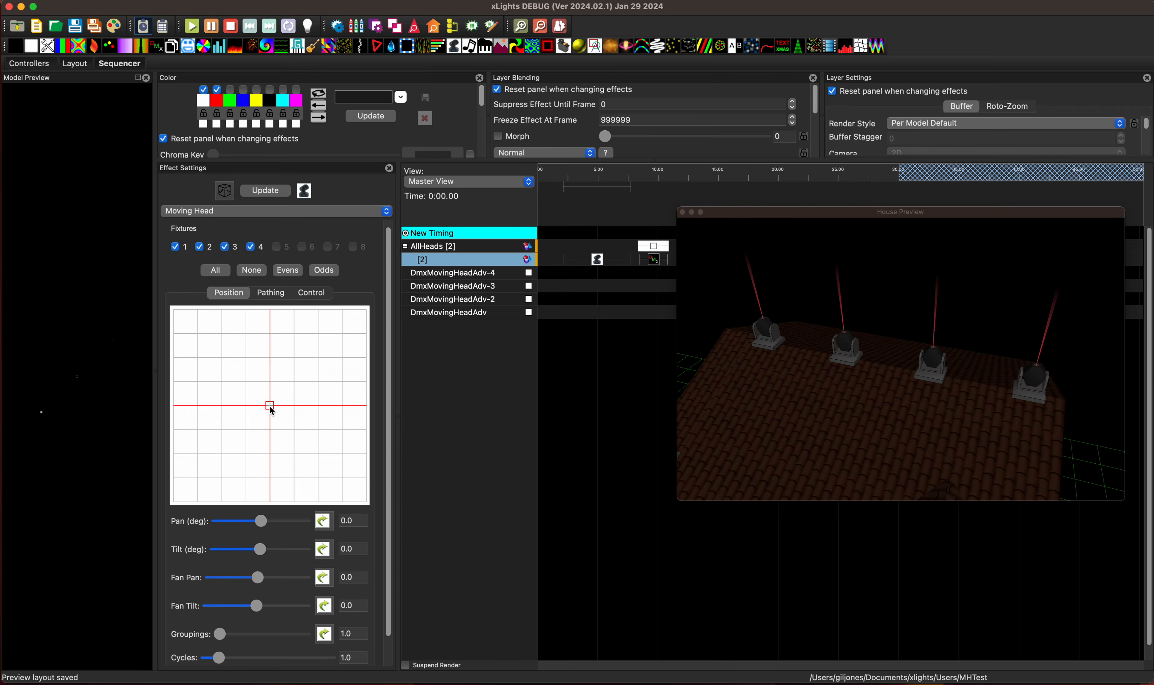
{"action": "left_click_drag", "start_coordinate": [254, 422], "coordinate": [329, 352]}
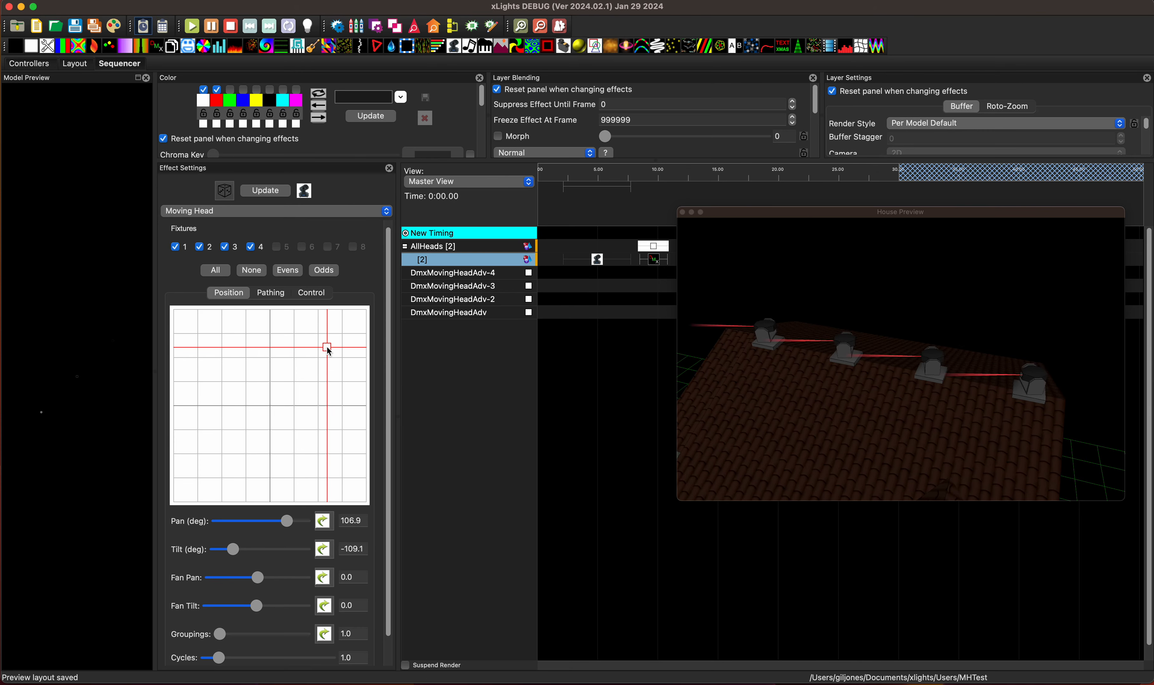
{"action": "left_click_drag", "start_coordinate": [285, 375], "coordinate": [223, 361]}
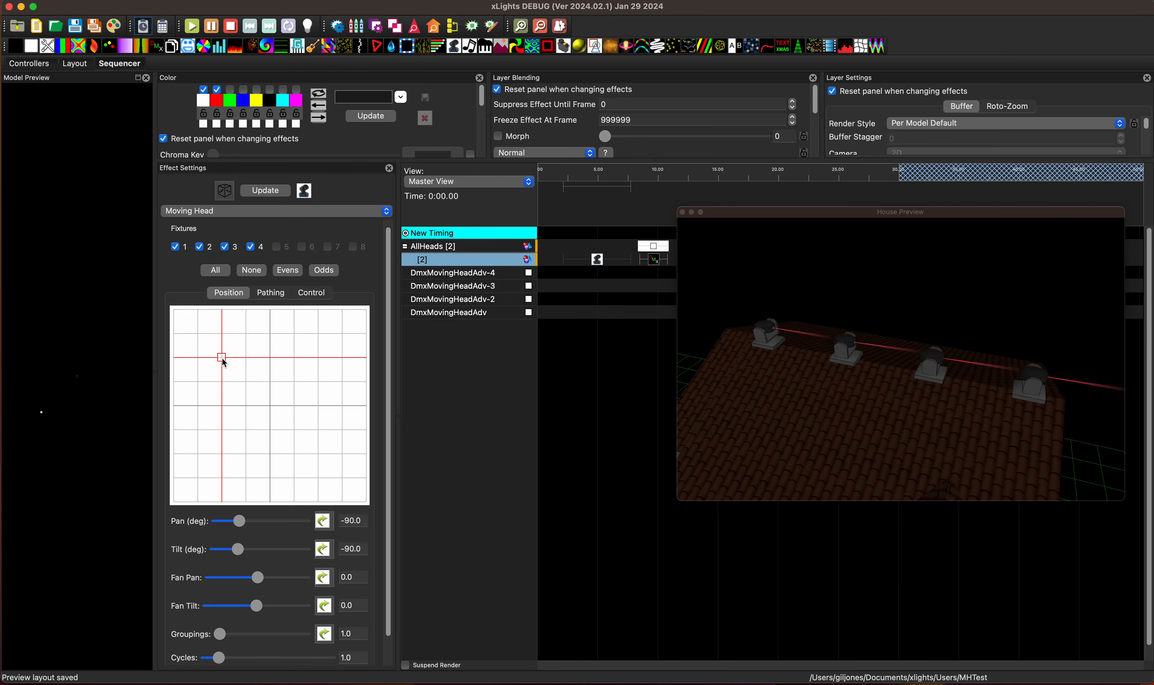
{"action": "left_click_drag", "start_coordinate": [223, 359], "coordinate": [317, 429]}
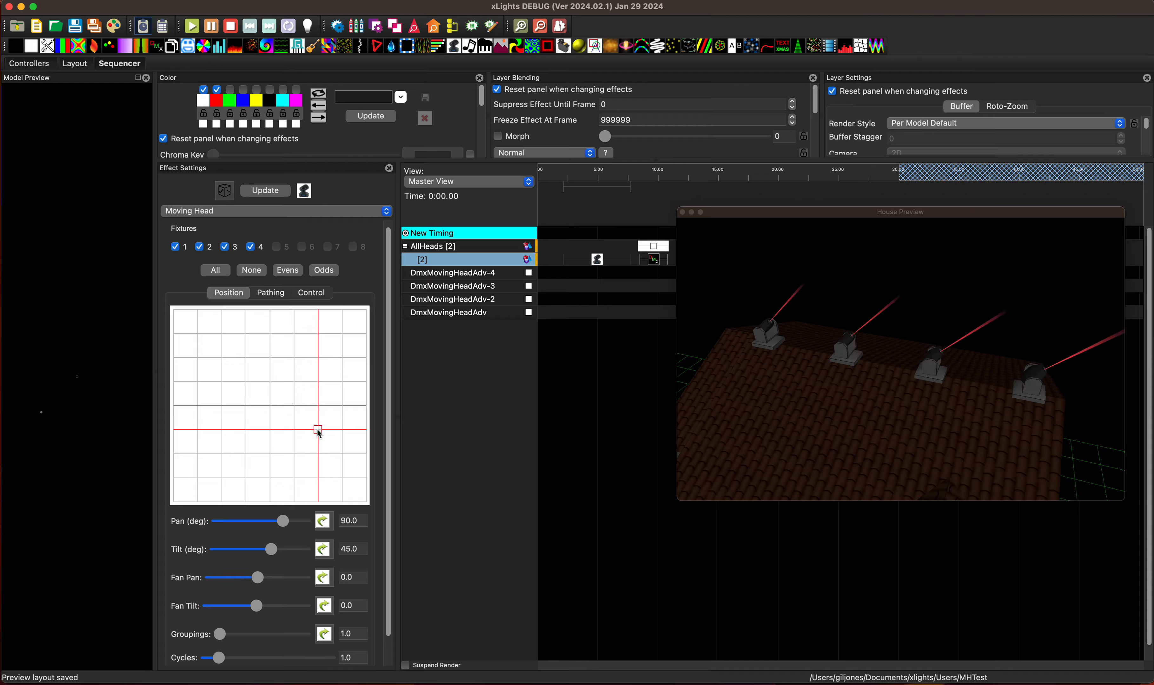
{"action": "scroll", "coordinate": [890, 423], "scroll_direction": "down", "scroll_amount": 3}
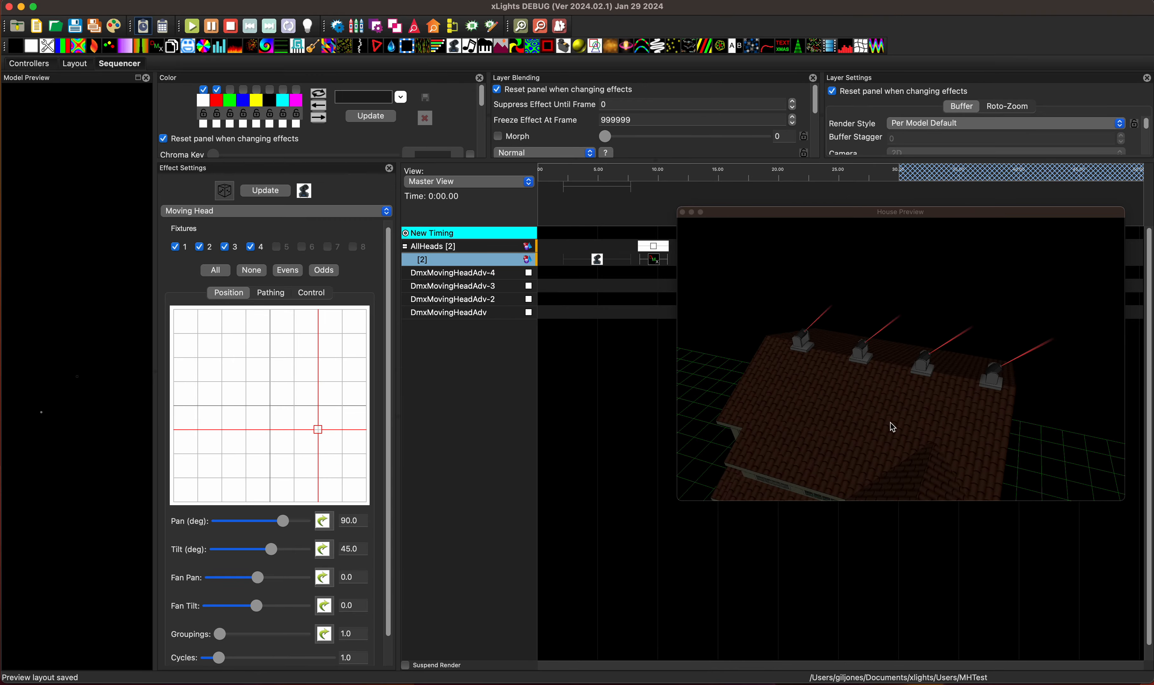
{"action": "left_click_drag", "start_coordinate": [906, 450], "coordinate": [909, 449]}
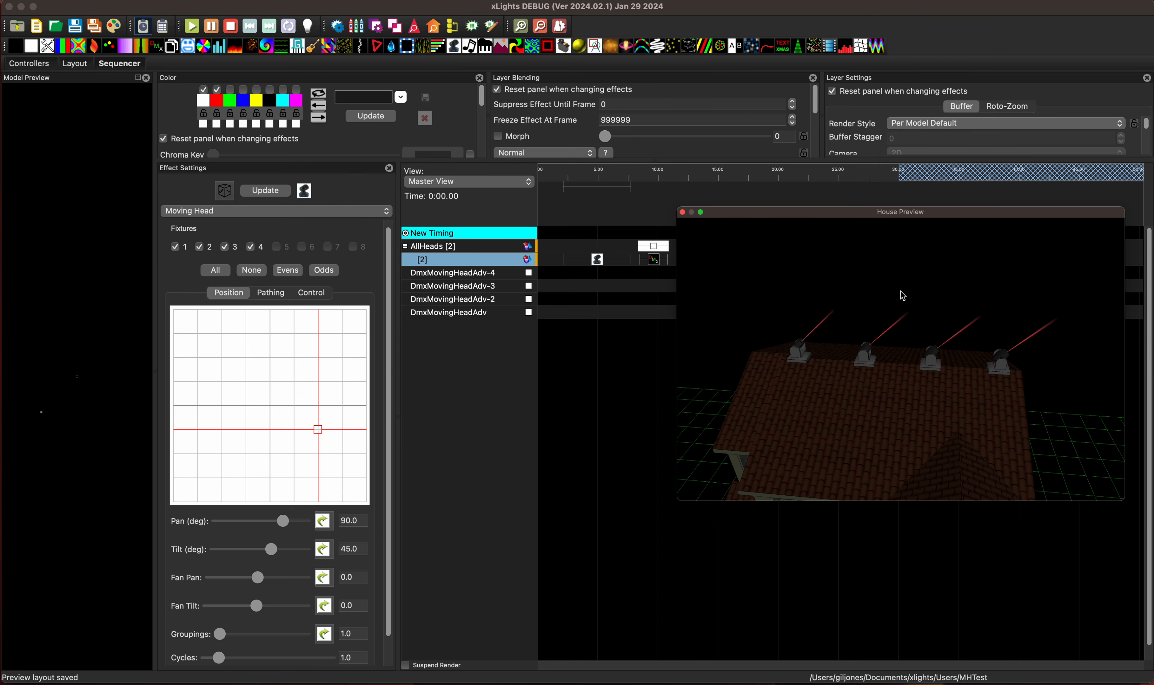
{"action": "scroll", "coordinate": [898, 365], "scroll_direction": "down", "scroll_amount": 3}
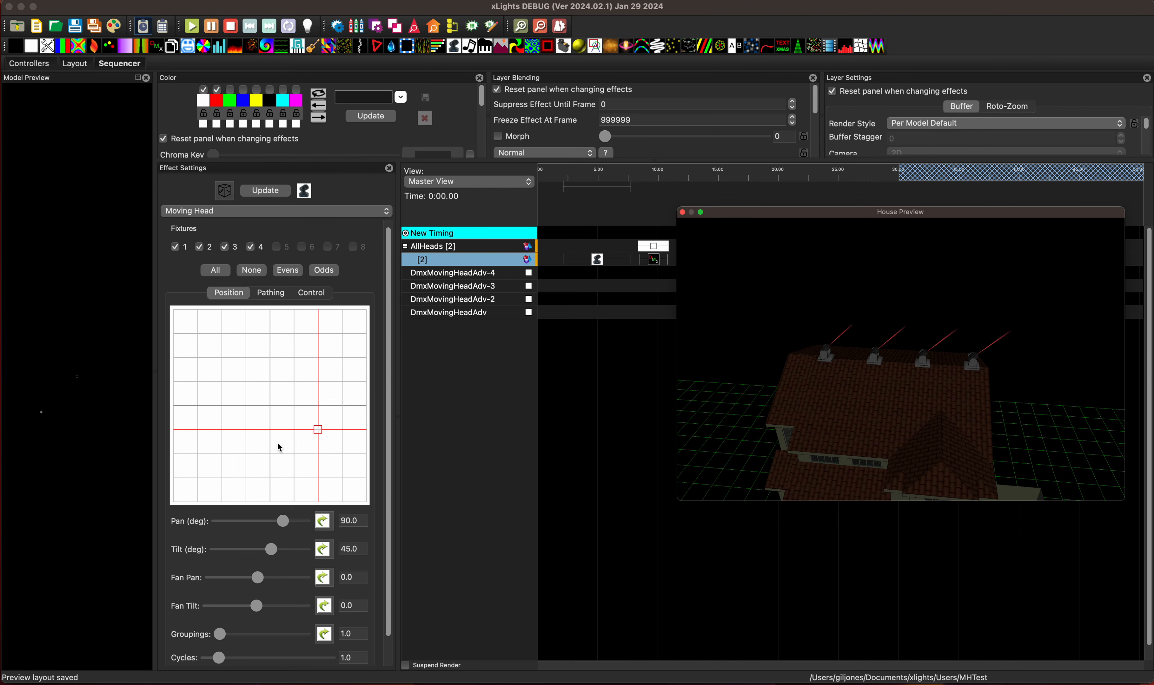
Set all four fixtures to Pan 0 and Tilt 45 and inspect the beam directions in the House Preview
{"action": "left_click", "coordinate": [271, 430]}
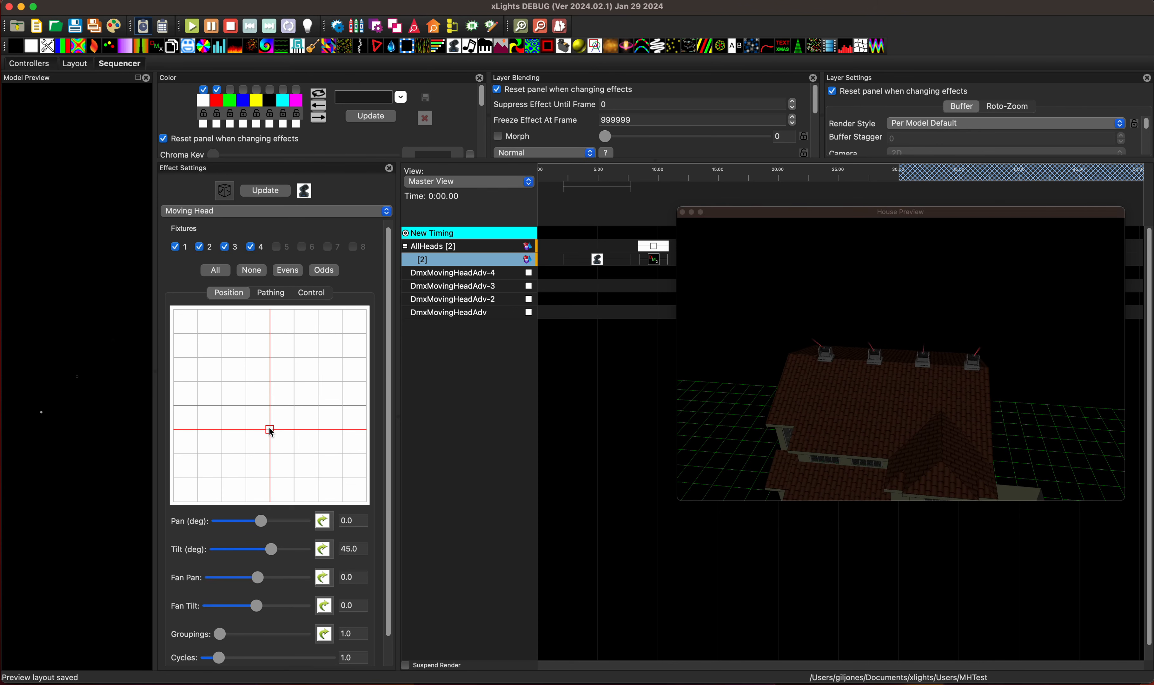
{"action": "left_click_drag", "start_coordinate": [902, 388], "coordinate": [903, 383]}
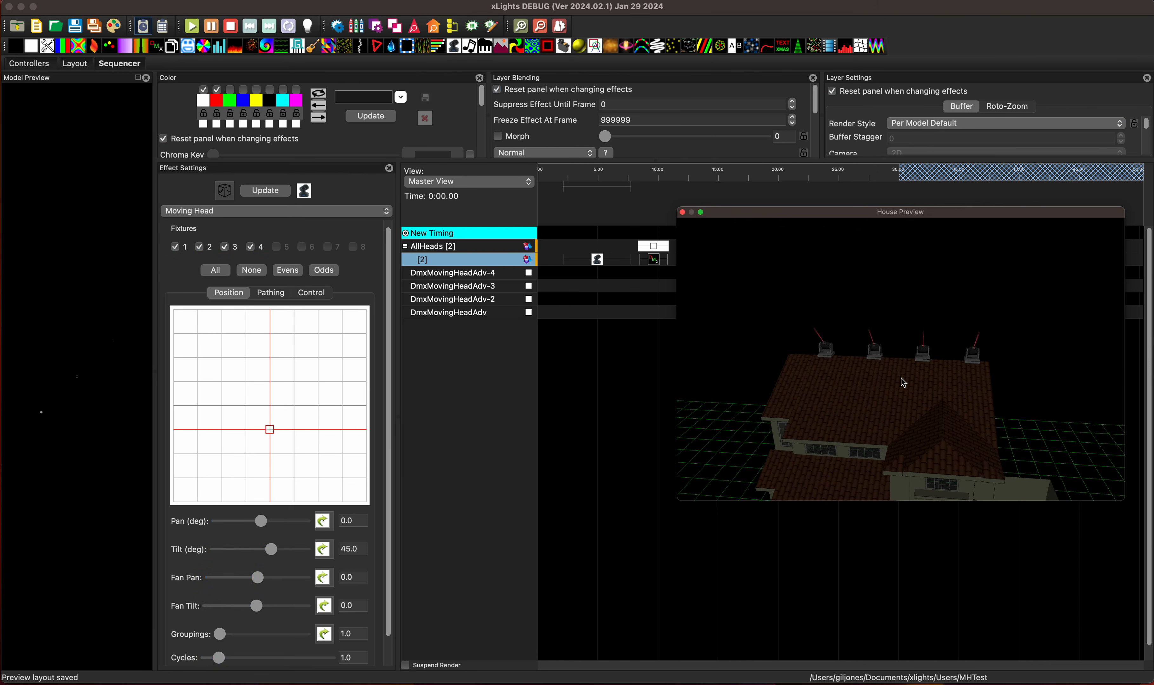
{"action": "scroll", "coordinate": [901, 378], "scroll_direction": "up", "scroll_amount": 5}
{"action": "scroll", "coordinate": [901, 378], "scroll_direction": "down", "scroll_amount": 2}
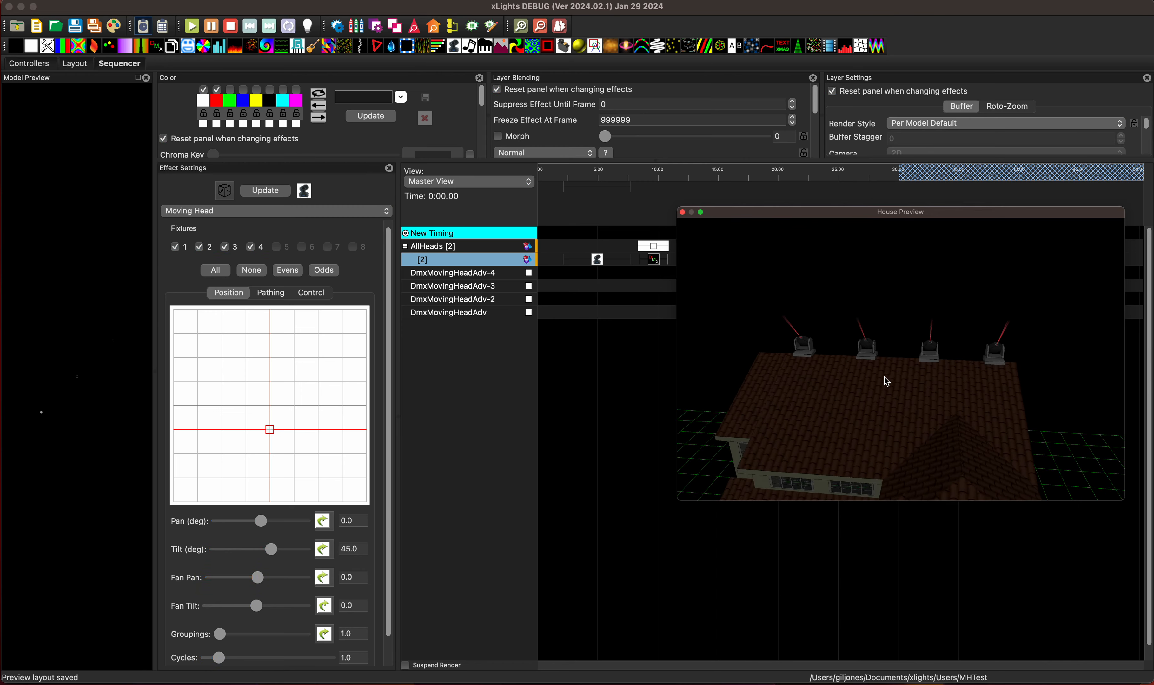
{"action": "left_click_drag", "start_coordinate": [884, 377], "coordinate": [889, 380]}
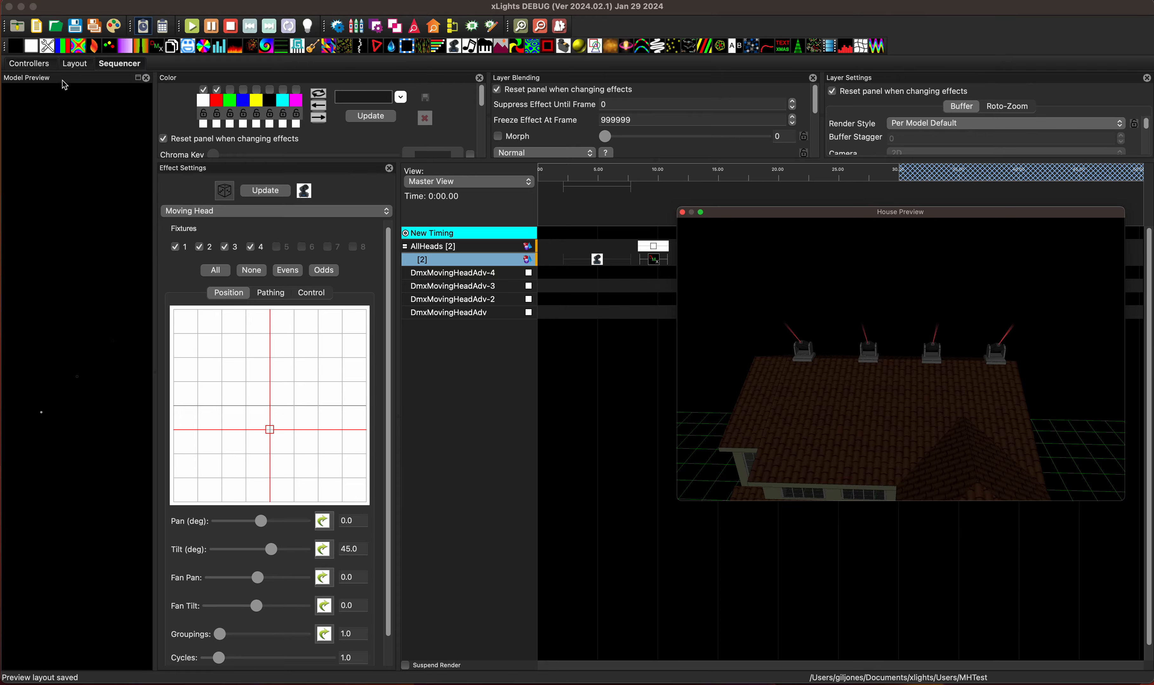
Assign DmxMovingHeadAdv-3 to fixture MH1 in the layout, save, and deselect the model
{"action": "left_click", "coordinate": [74, 64]}
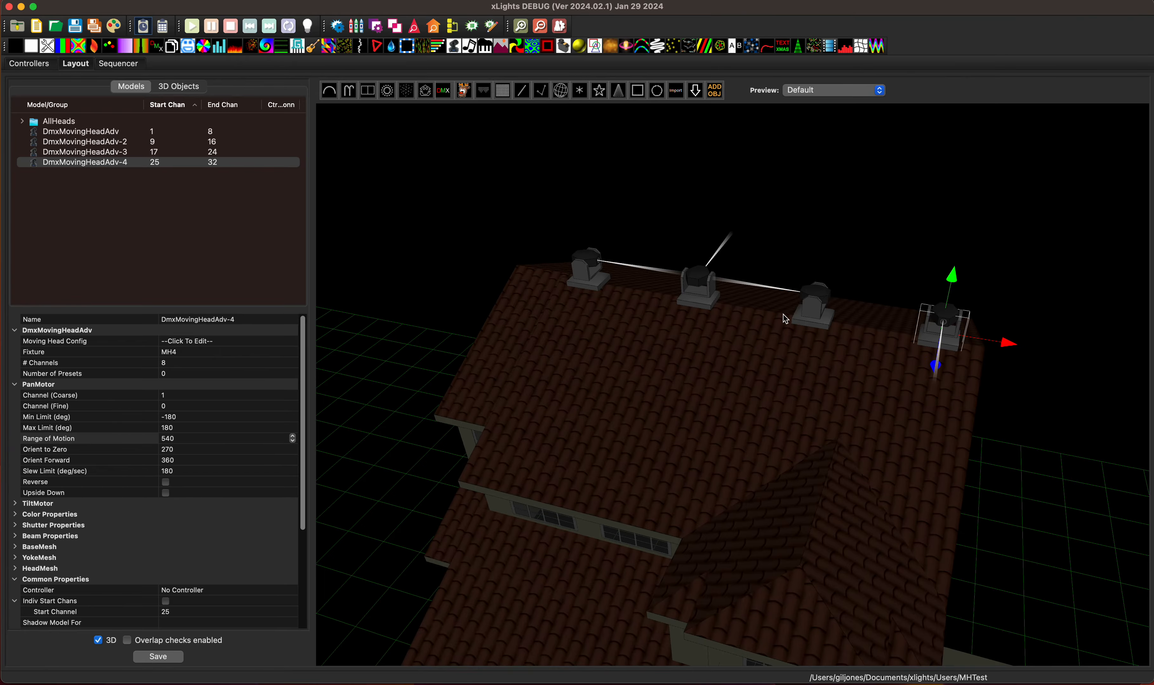
{"action": "left_click_drag", "start_coordinate": [886, 234], "coordinate": [886, 238]}
{"action": "left_click", "coordinate": [805, 328]}
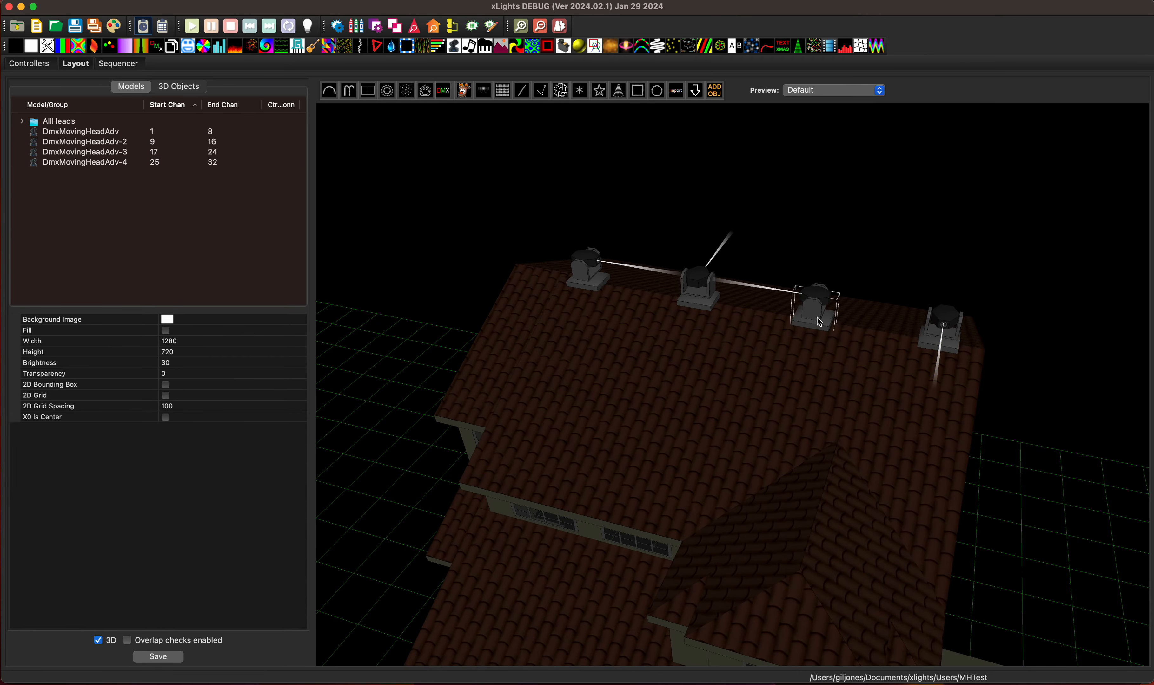
{"action": "left_click", "coordinate": [819, 324]}
{"action": "left_click", "coordinate": [262, 352]}
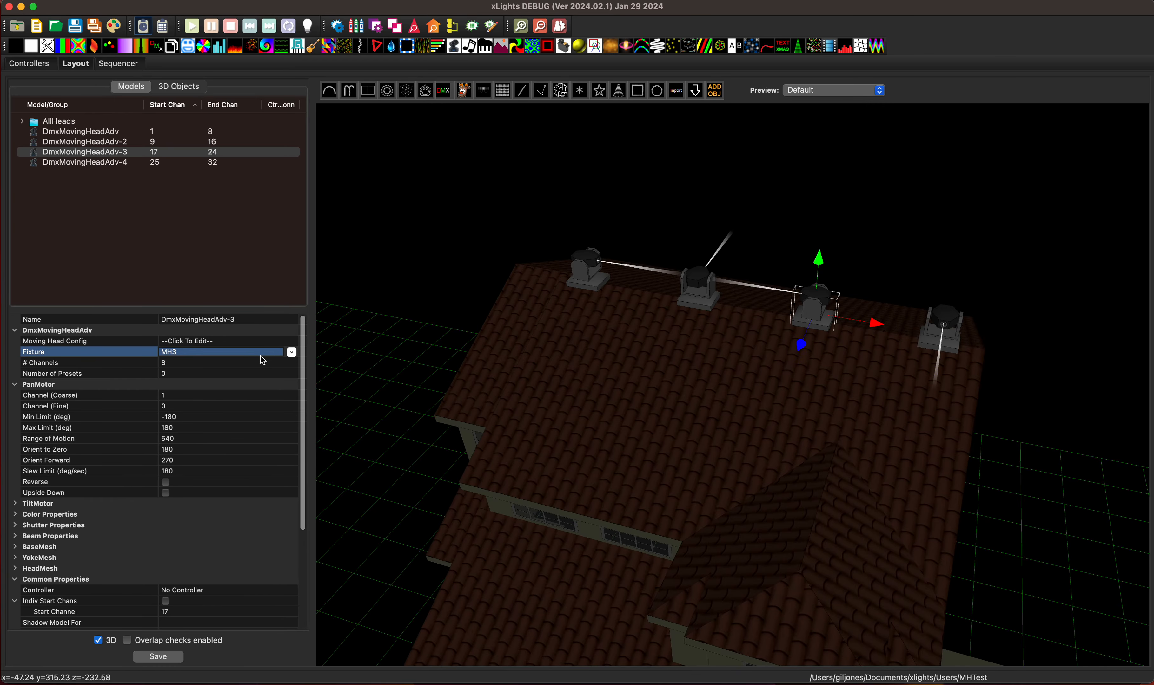
{"action": "left_click", "coordinate": [292, 352]}
{"action": "left_click", "coordinate": [250, 370]}
{"action": "left_click", "coordinate": [214, 352]}
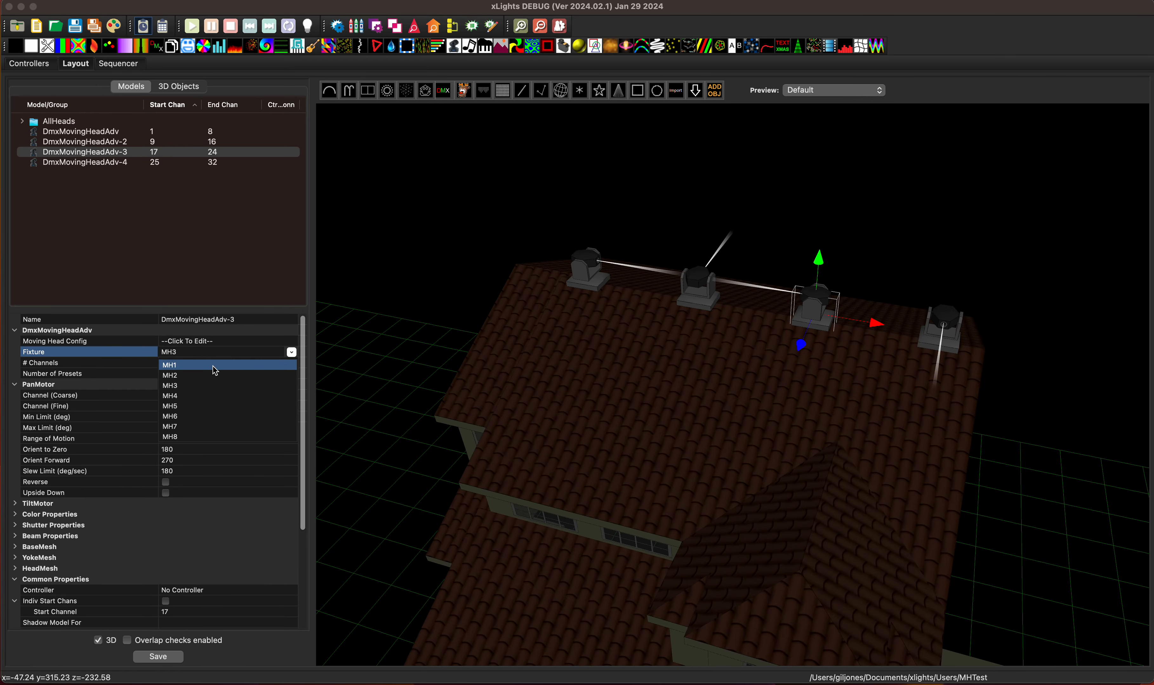
{"action": "left_click", "coordinate": [214, 365]}
{"action": "left_click", "coordinate": [158, 658]}
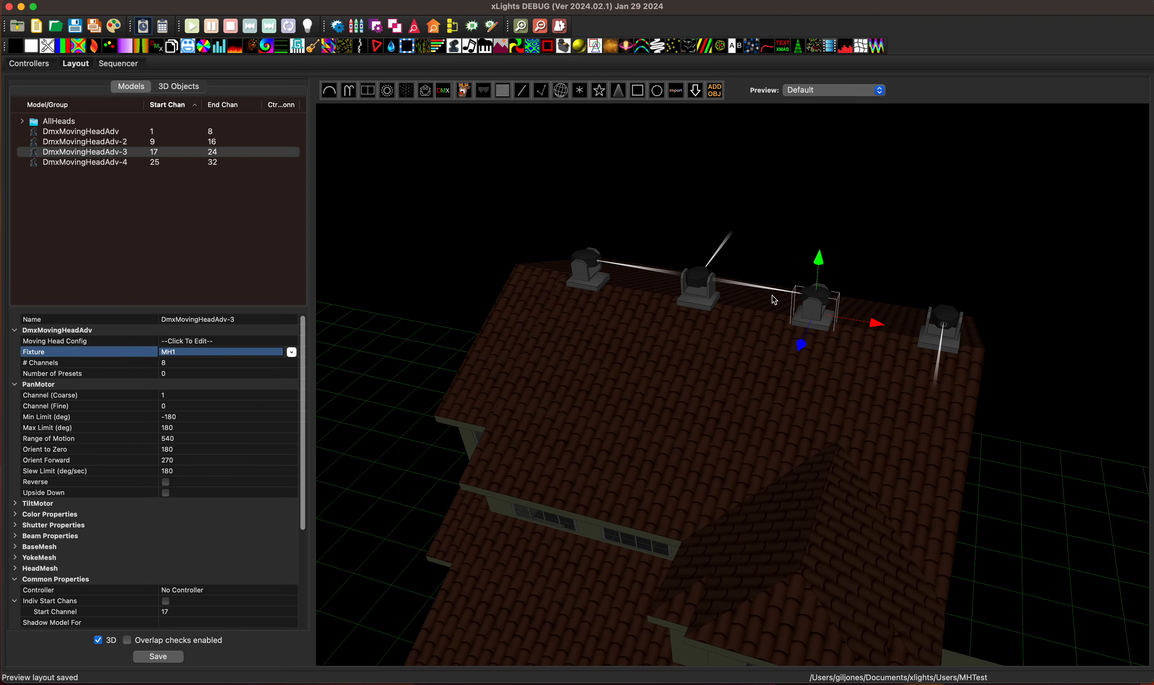
{"action": "left_click", "coordinate": [590, 301]}
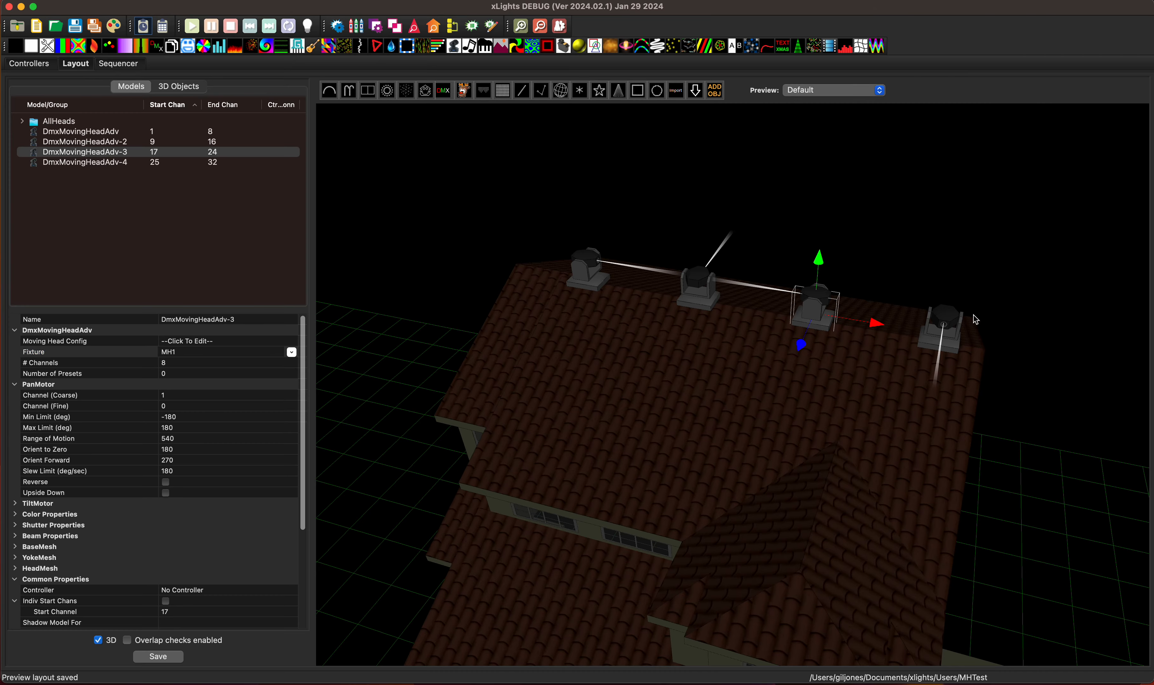
{"action": "left_click", "coordinate": [637, 174]}
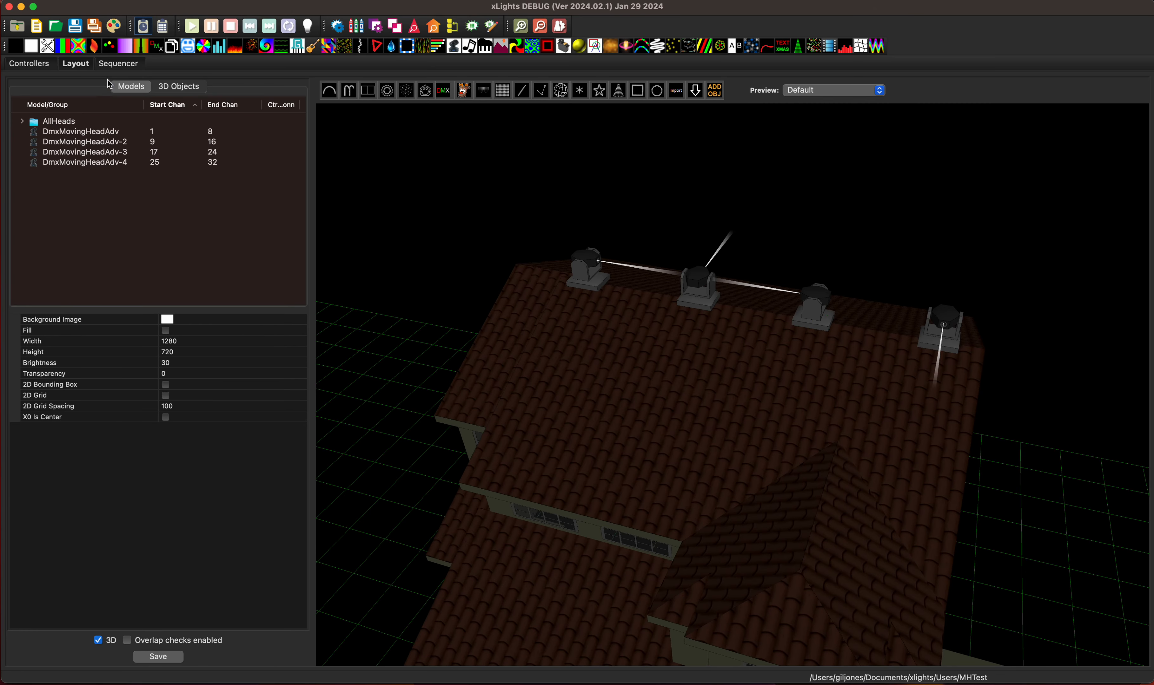
Open the Moving Head effect in the sequencer and set only fixture 1 to Pan 90 and Tilt 45
{"action": "left_click", "coordinate": [115, 65]}
{"action": "left_click", "coordinate": [597, 259]}
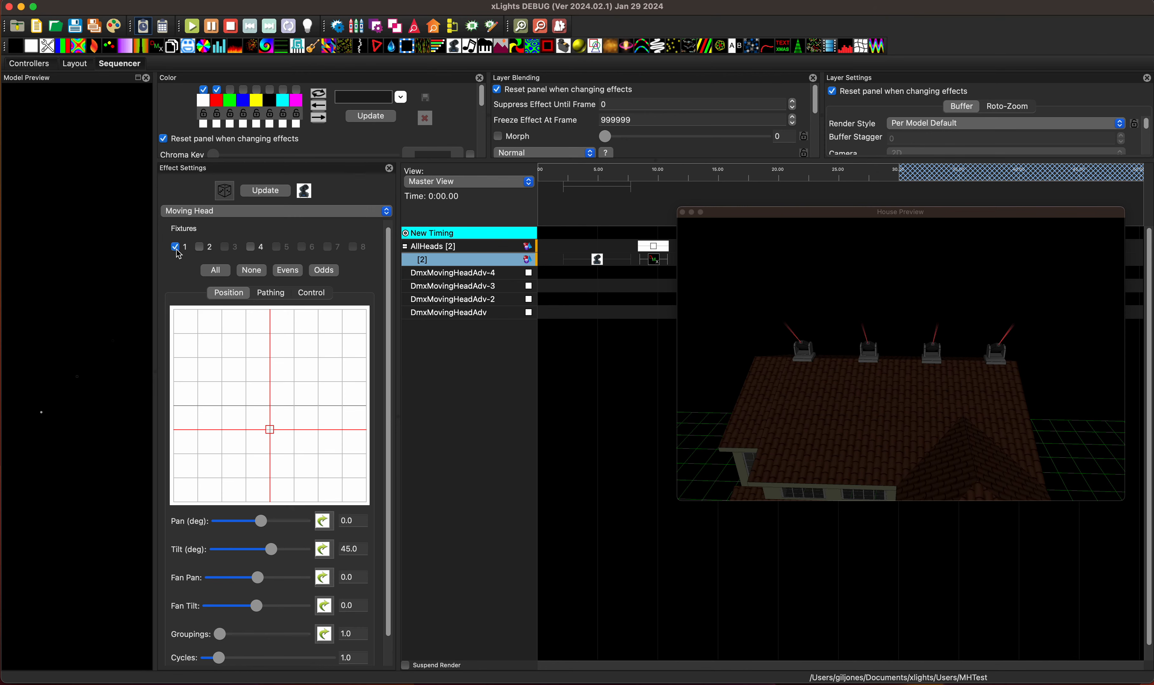
{"action": "left_click_drag", "start_coordinate": [270, 431], "coordinate": [318, 430]}
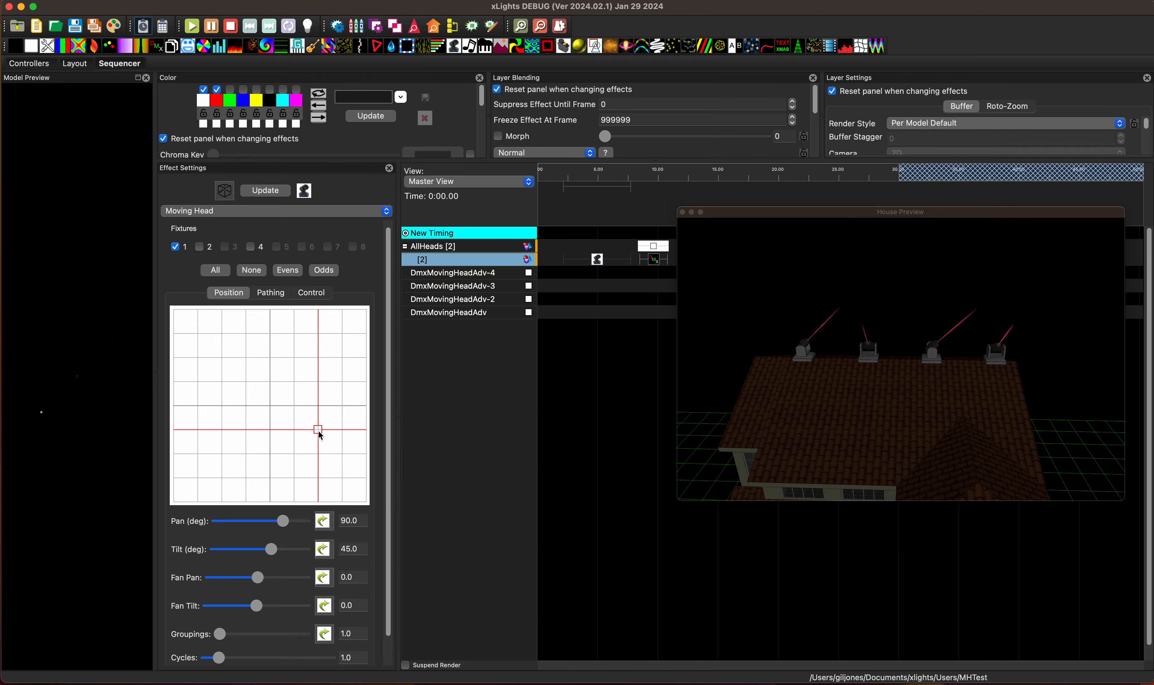
Change fixture 1's beam color to green and check the heads in the House Preview
{"action": "left_click", "coordinate": [311, 293]}
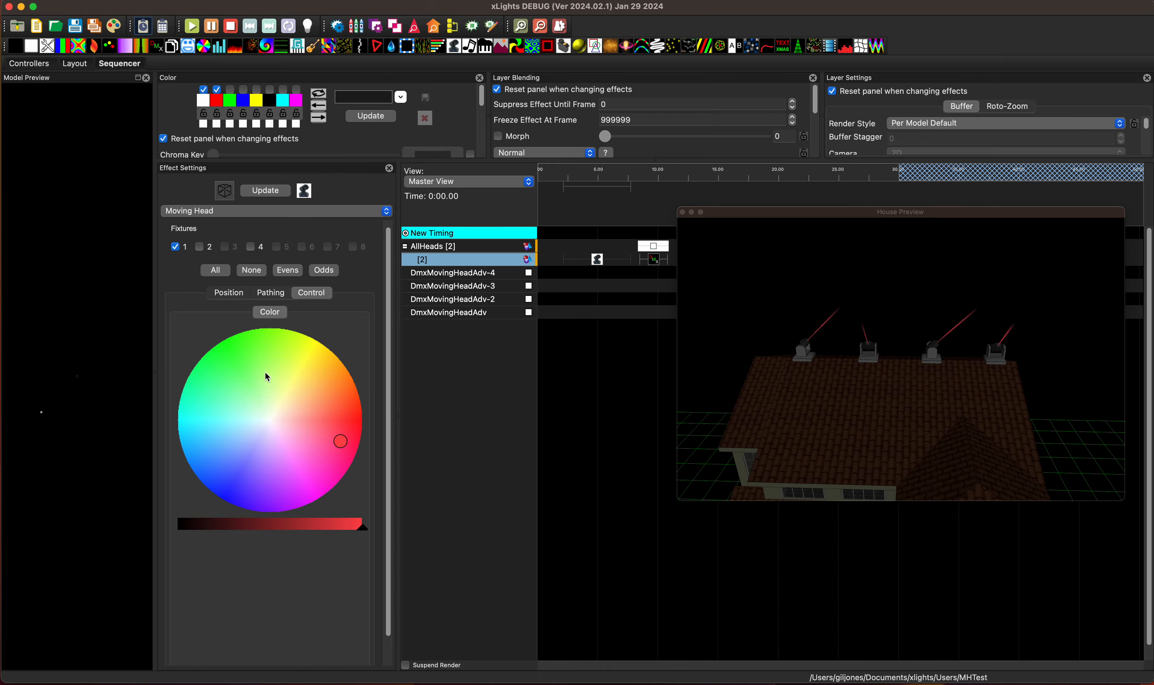
{"action": "left_click", "coordinate": [244, 351]}
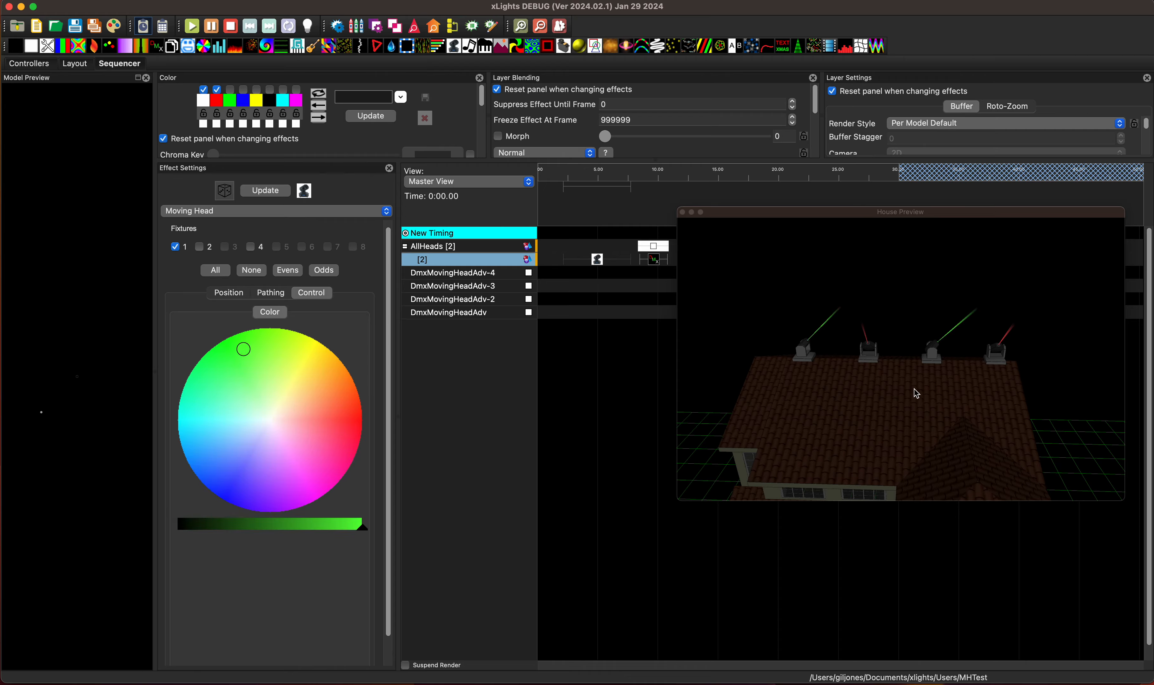
{"action": "left_click_drag", "start_coordinate": [916, 394], "coordinate": [895, 392]}
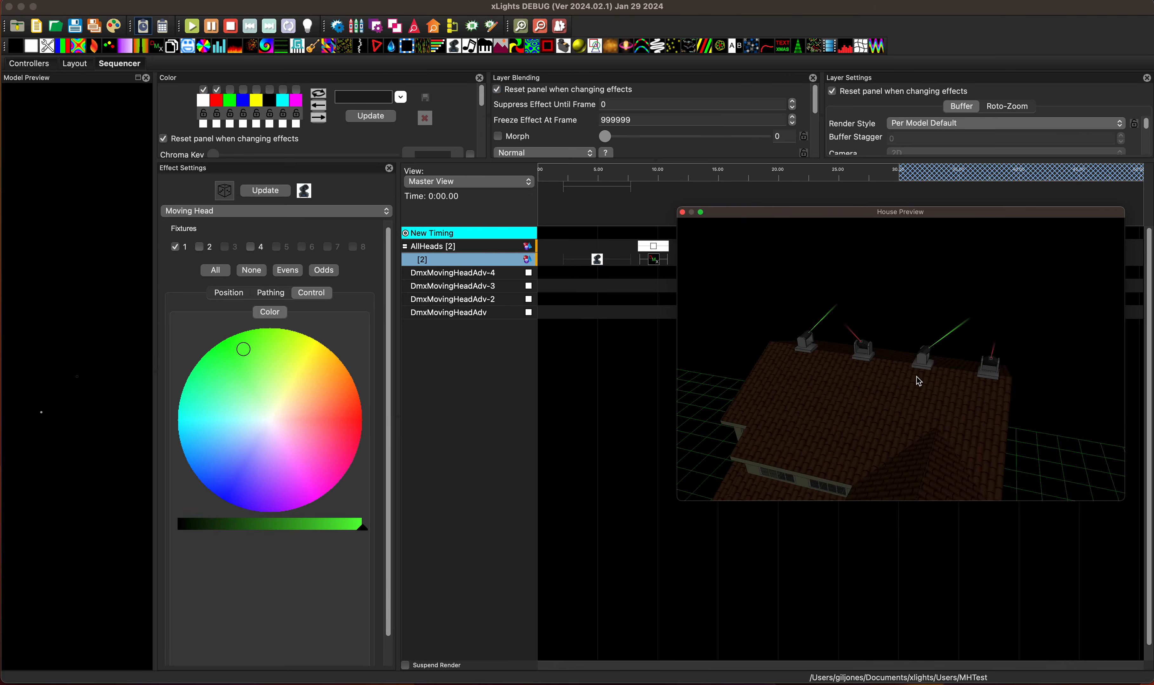
{"action": "scroll", "coordinate": [916, 377], "scroll_direction": "up", "scroll_amount": 2}
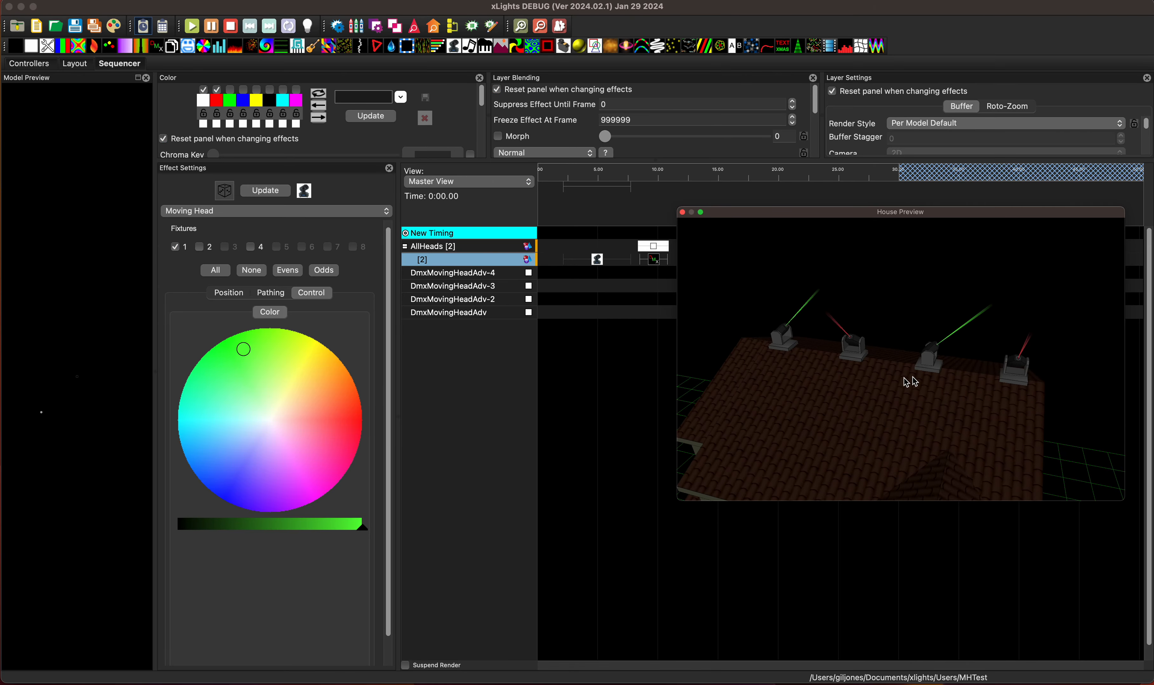
Set fixture 1 of the Moving Head effect to Pan 0 and Tilt 45
{"action": "left_click", "coordinate": [229, 294]}
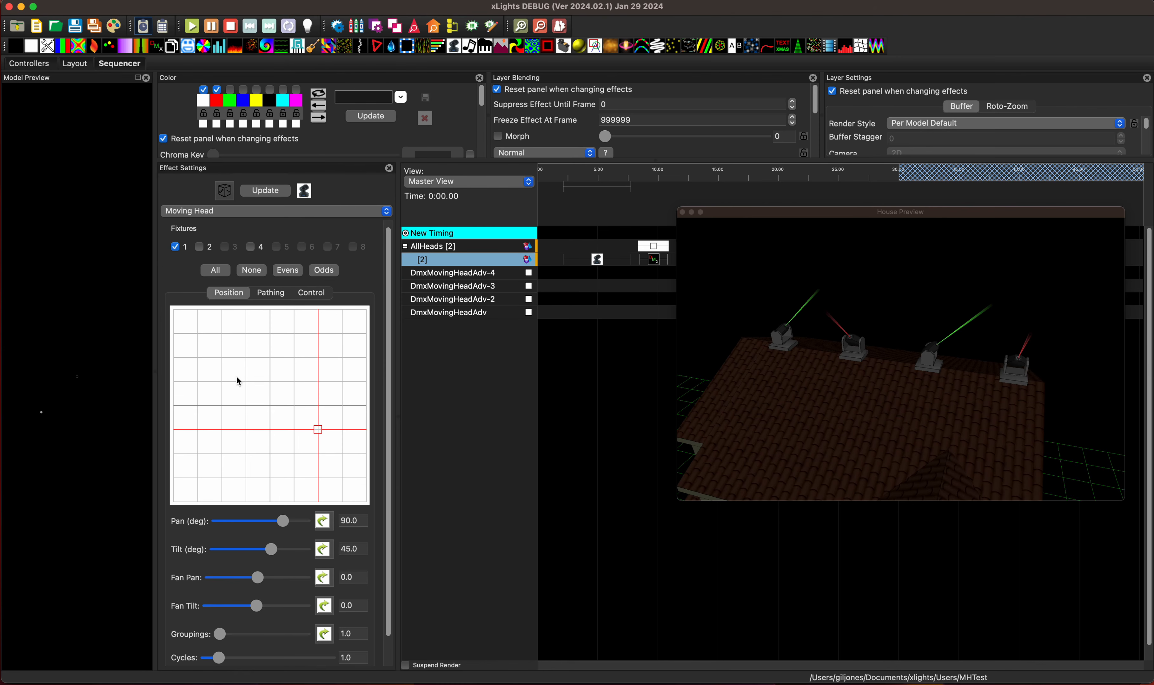
{"action": "left_click_drag", "start_coordinate": [315, 426], "coordinate": [272, 435]}
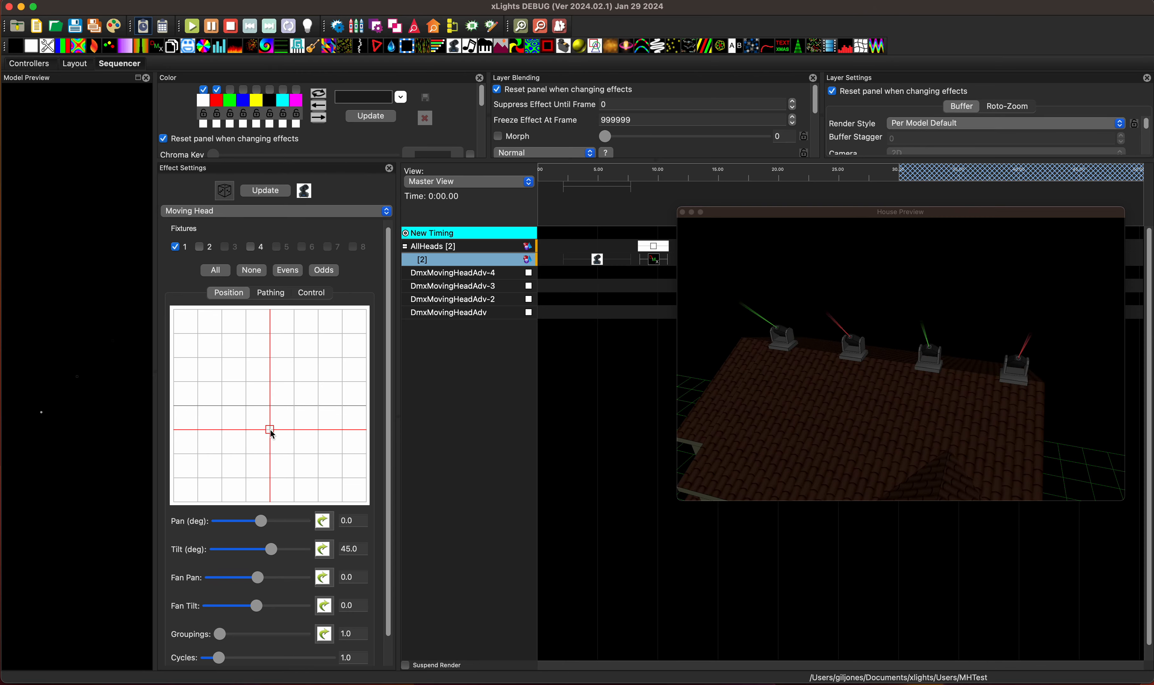
Reassign DmxMovingHeadAdv-3 to fixture MH3 in the layout and save
{"action": "left_click", "coordinate": [78, 64]}
{"action": "left_click", "coordinate": [813, 323]}
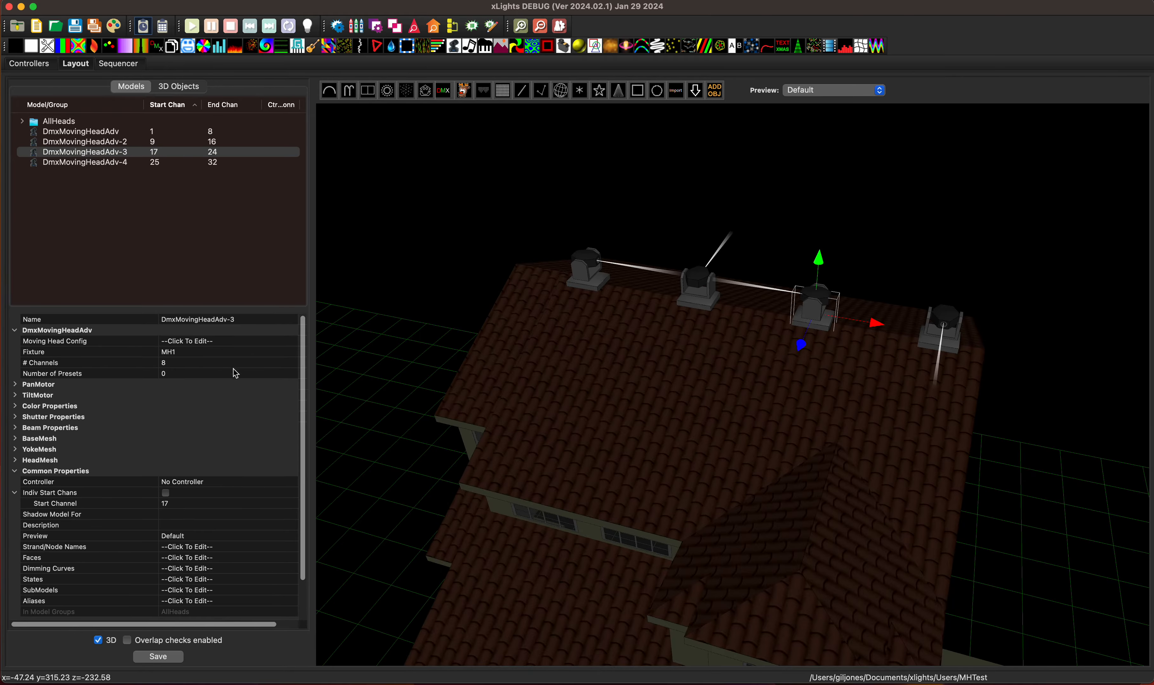
{"action": "left_click", "coordinate": [231, 358]}
{"action": "left_click", "coordinate": [291, 353]}
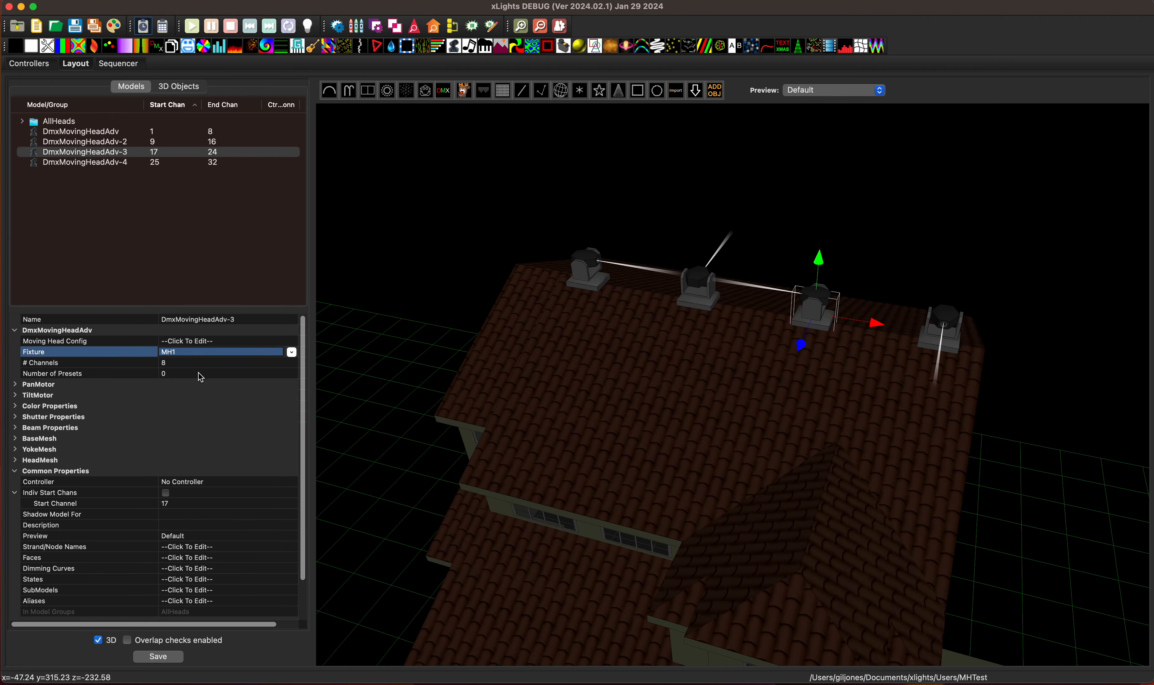
{"action": "left_click", "coordinate": [173, 390]}
{"action": "left_click", "coordinate": [169, 658]}
Reselect the Moving Head effect in the sequencer and check all four heads in the House Preview
{"action": "left_click", "coordinate": [119, 64]}
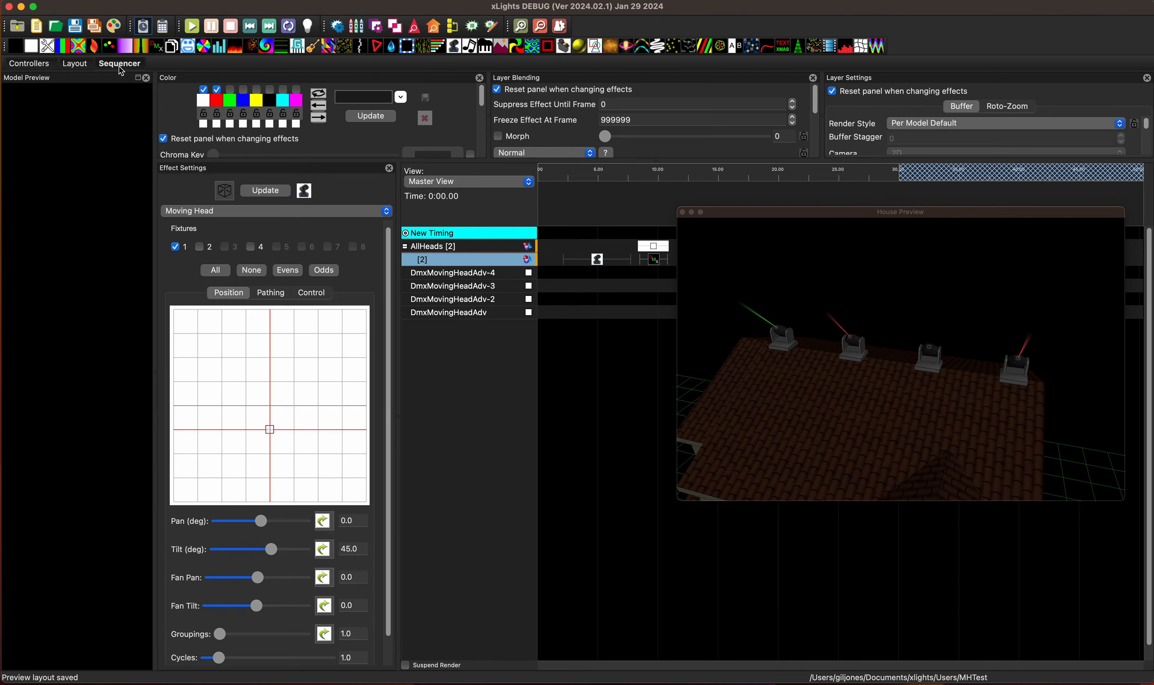
{"action": "left_click_drag", "start_coordinate": [883, 440], "coordinate": [888, 440]}
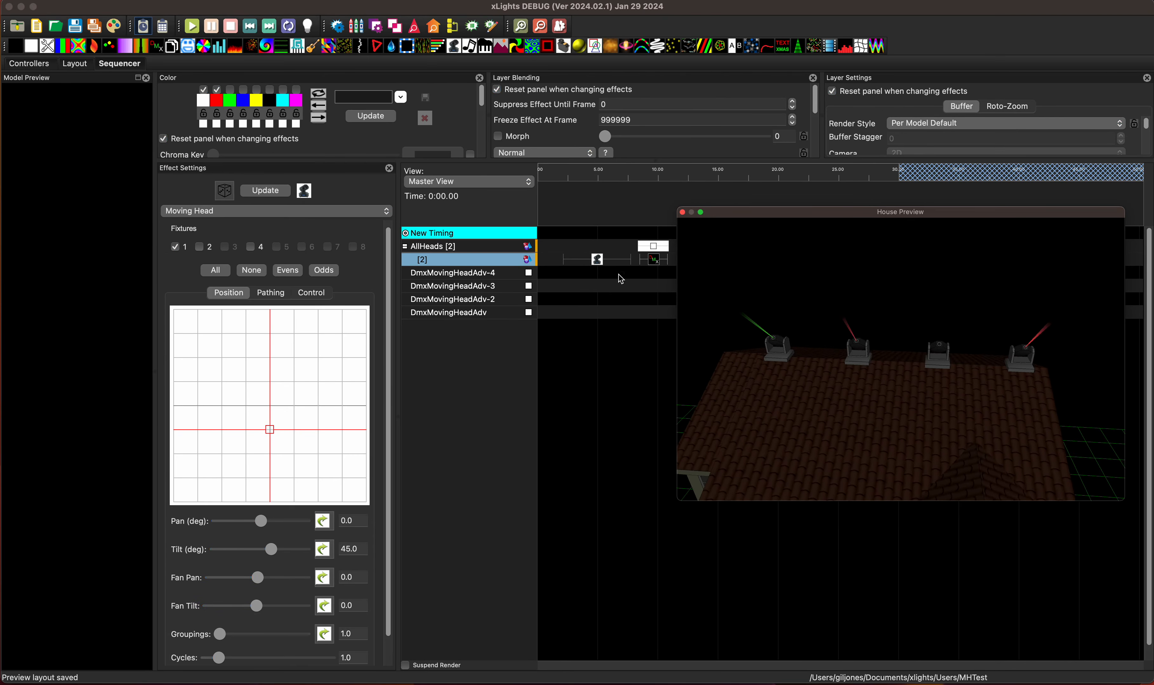
{"action": "left_click", "coordinate": [597, 260]}
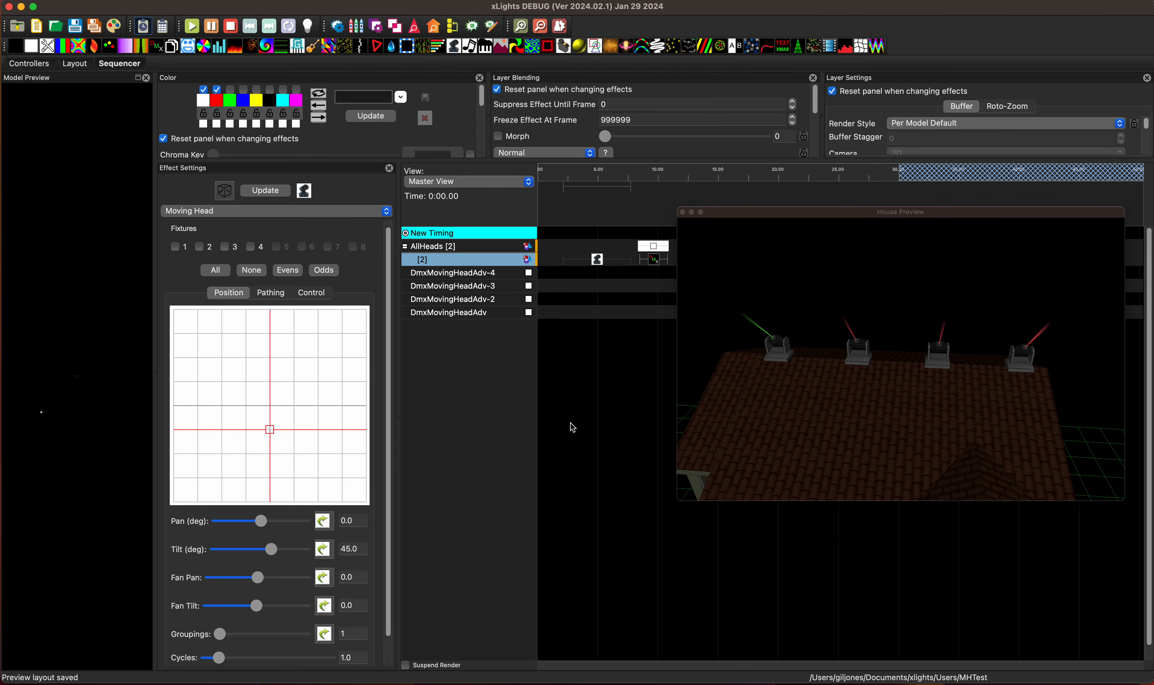
{"action": "scroll", "coordinate": [954, 355], "scroll_direction": "down", "scroll_amount": 2}
{"action": "scroll", "coordinate": [946, 360], "scroll_direction": "up", "scroll_amount": 5}
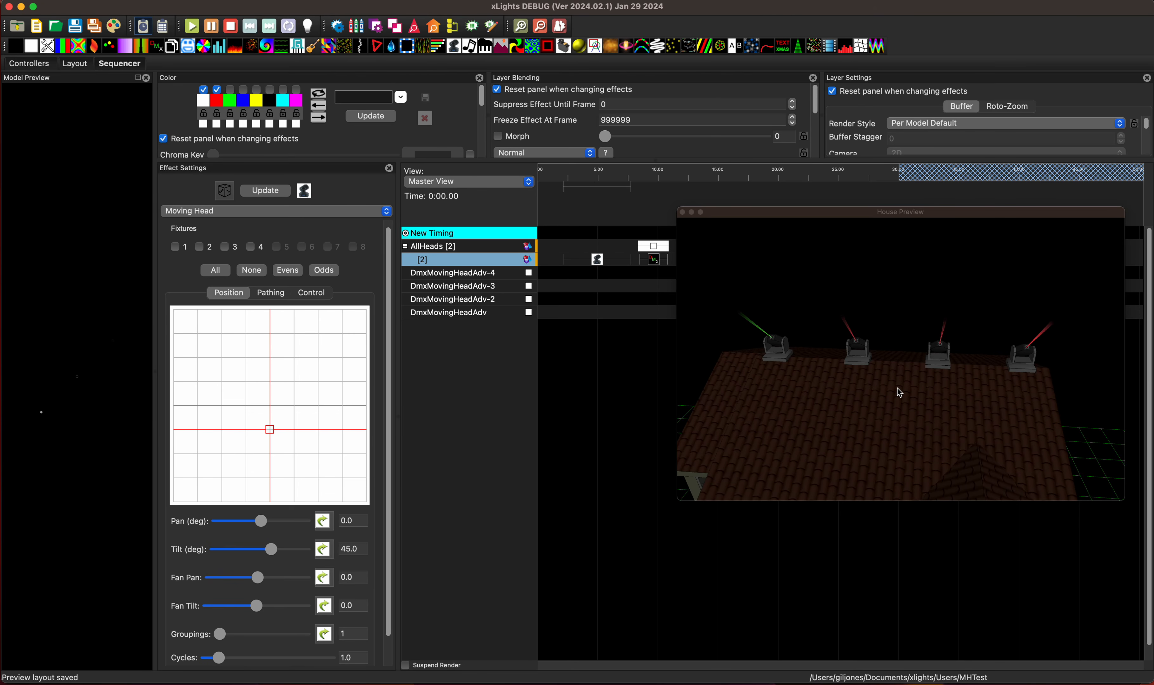
{"action": "scroll", "coordinate": [897, 388], "scroll_direction": "down", "scroll_amount": 3}
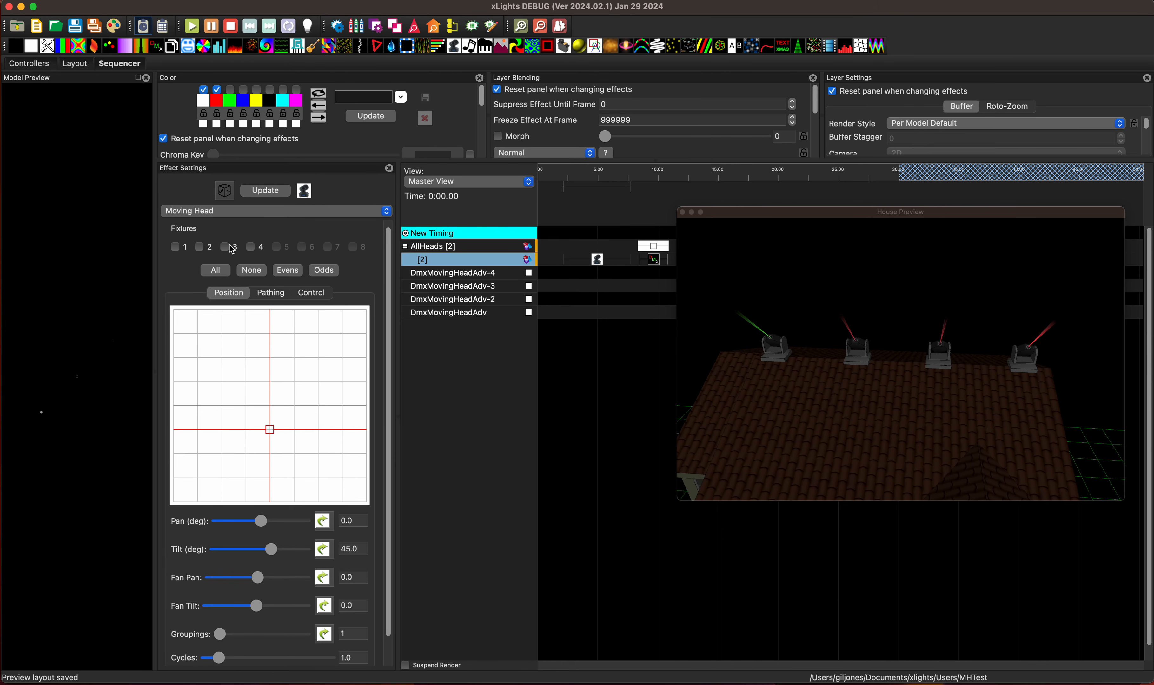
Try the All, Evens, Odds and None fixture selections and toggle fixture 3 individually
{"action": "left_click", "coordinate": [215, 271]}
{"action": "left_click", "coordinate": [288, 271]}
{"action": "left_click", "coordinate": [328, 272]}
{"action": "left_click", "coordinate": [255, 272]}
{"action": "left_click", "coordinate": [225, 247]}
{"action": "left_click", "coordinate": [229, 247]}
{"action": "left_click", "coordinate": [243, 274]}
Set the beam color of fixture 2 to blue and of fixture 3 to orange, with each fixture selected alone
{"action": "left_click", "coordinate": [306, 296]}
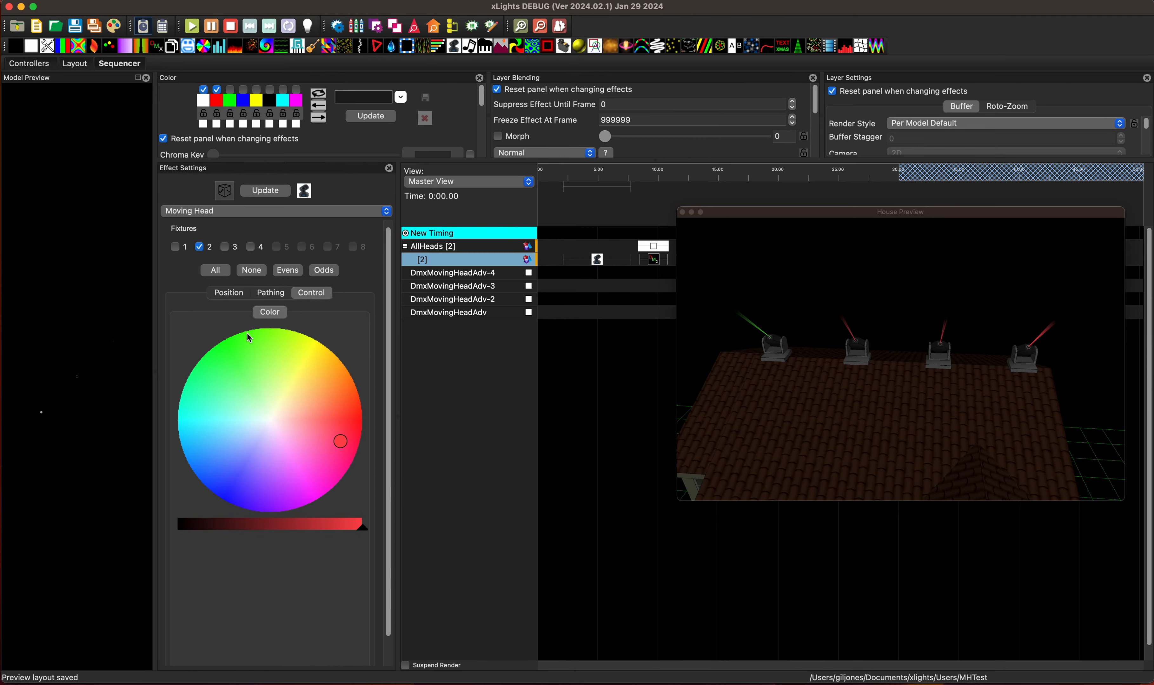
{"action": "left_click", "coordinate": [230, 475]}
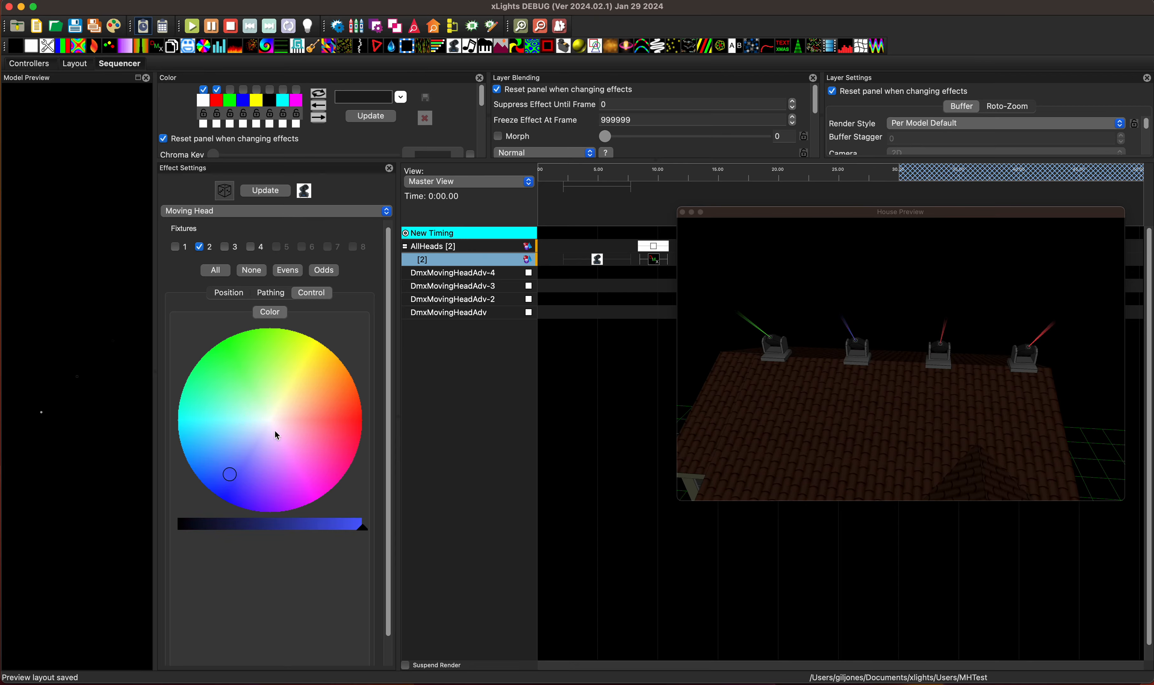
{"action": "left_click", "coordinate": [198, 247]}
{"action": "left_click", "coordinate": [224, 249]}
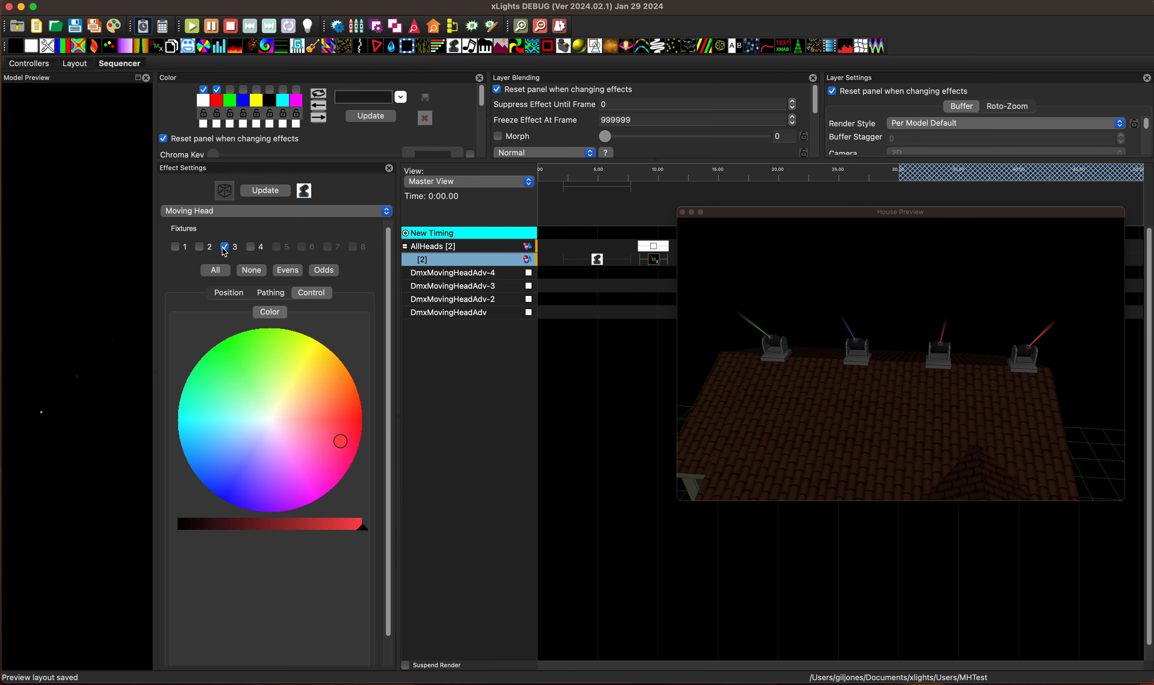
{"action": "left_click", "coordinate": [323, 380]}
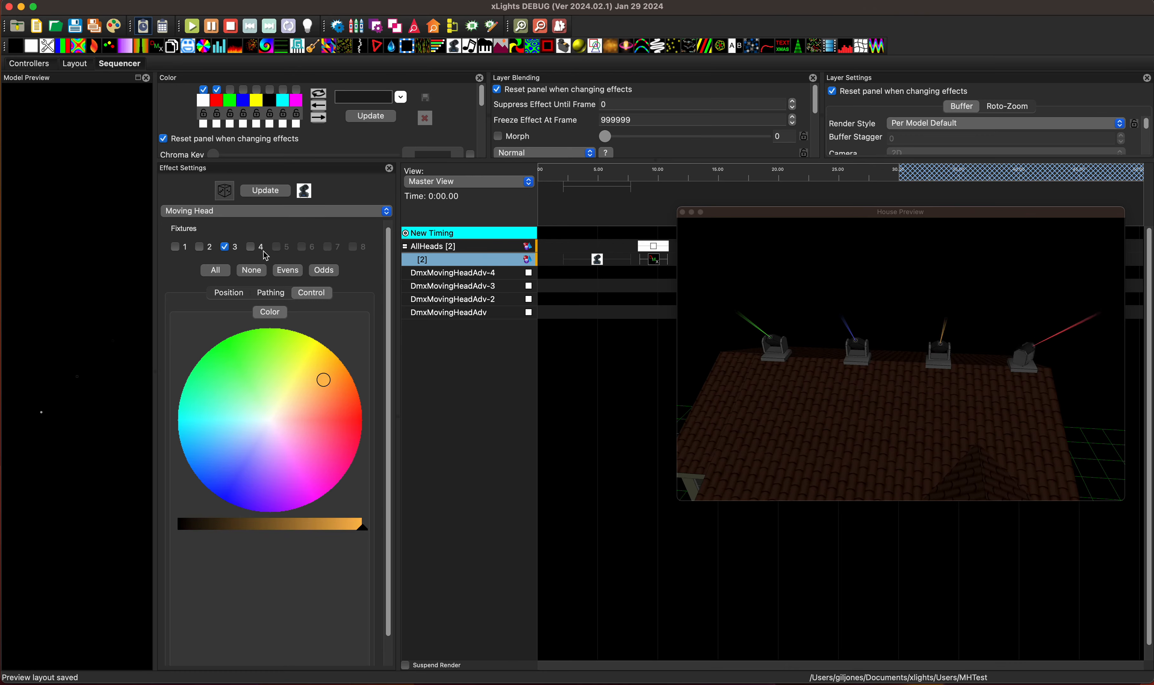
Set only fixture 4's beam color to magenta and view the heads from a lower angle in the House Preview
{"action": "left_click", "coordinate": [226, 247]}
{"action": "left_click", "coordinate": [311, 491]}
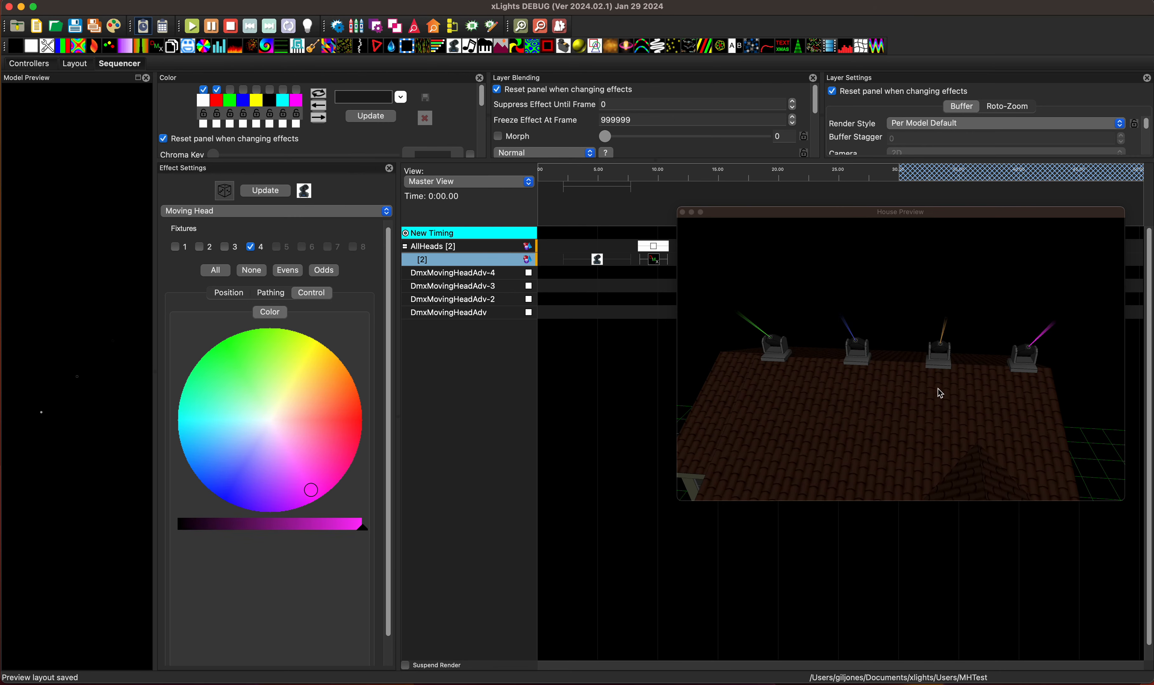
{"action": "left_click_drag", "start_coordinate": [936, 378], "coordinate": [942, 372]}
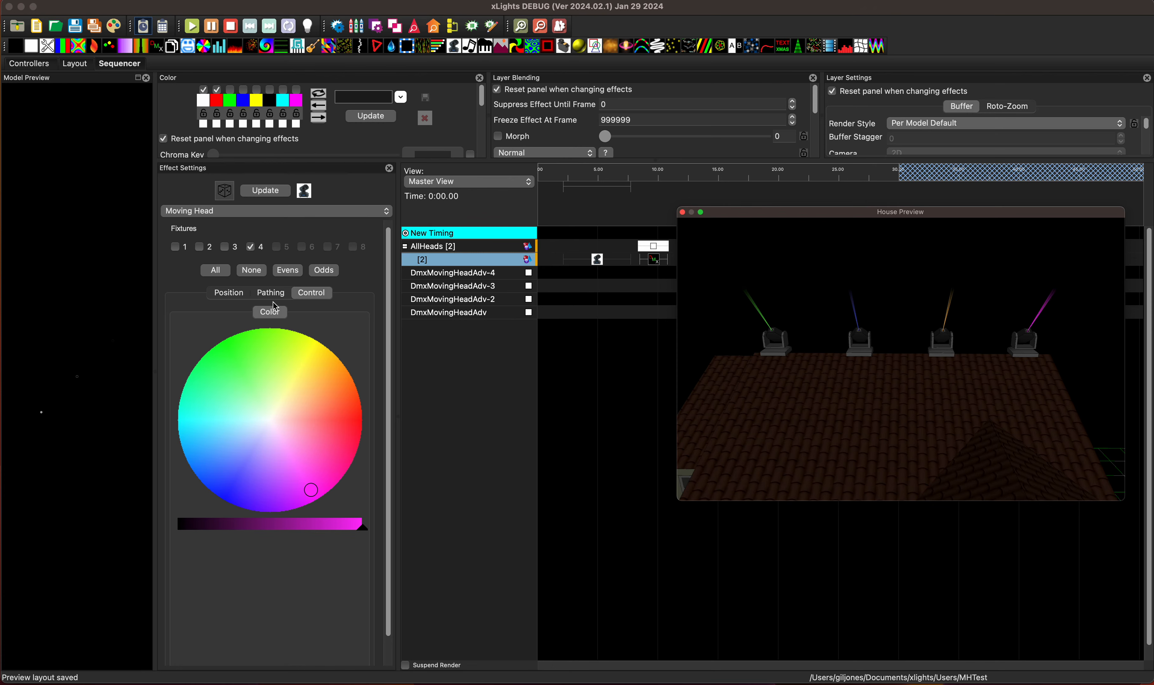
Select the even fixtures, 2 and 4, and set their beam color to green together
{"action": "left_click", "coordinate": [292, 272]}
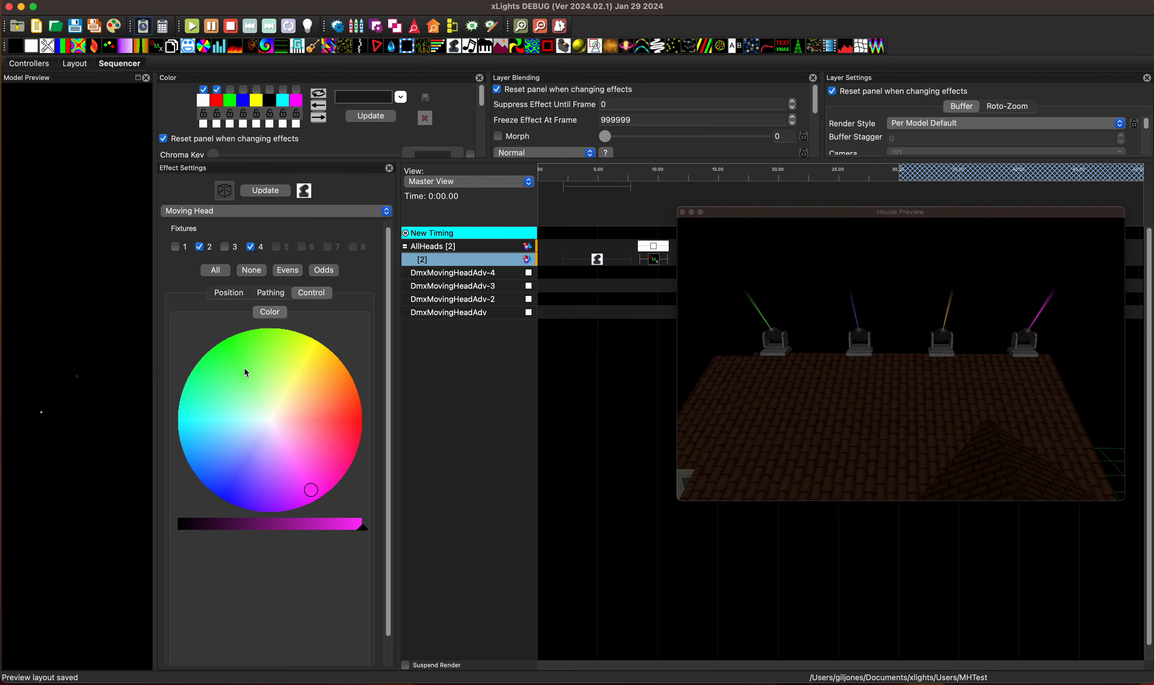
{"action": "left_click", "coordinate": [245, 353]}
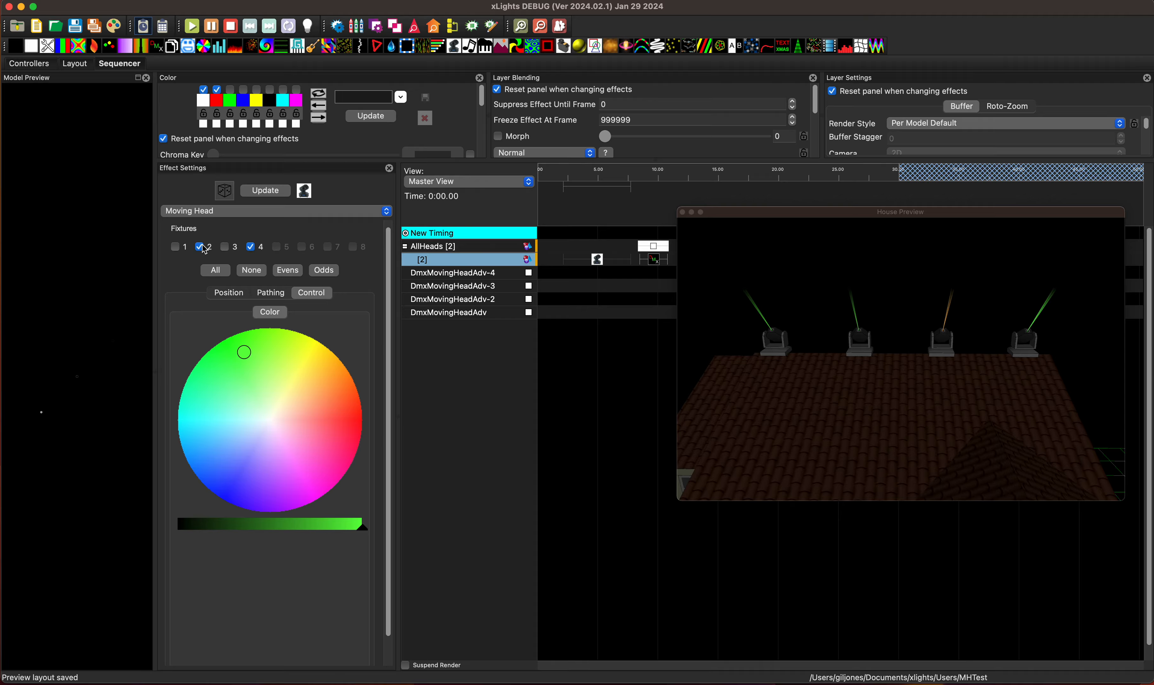
Select only fixture 3 and adjust its orange beam color on the color wheel
{"action": "left_click", "coordinate": [252, 249]}
{"action": "left_click", "coordinate": [226, 252]}
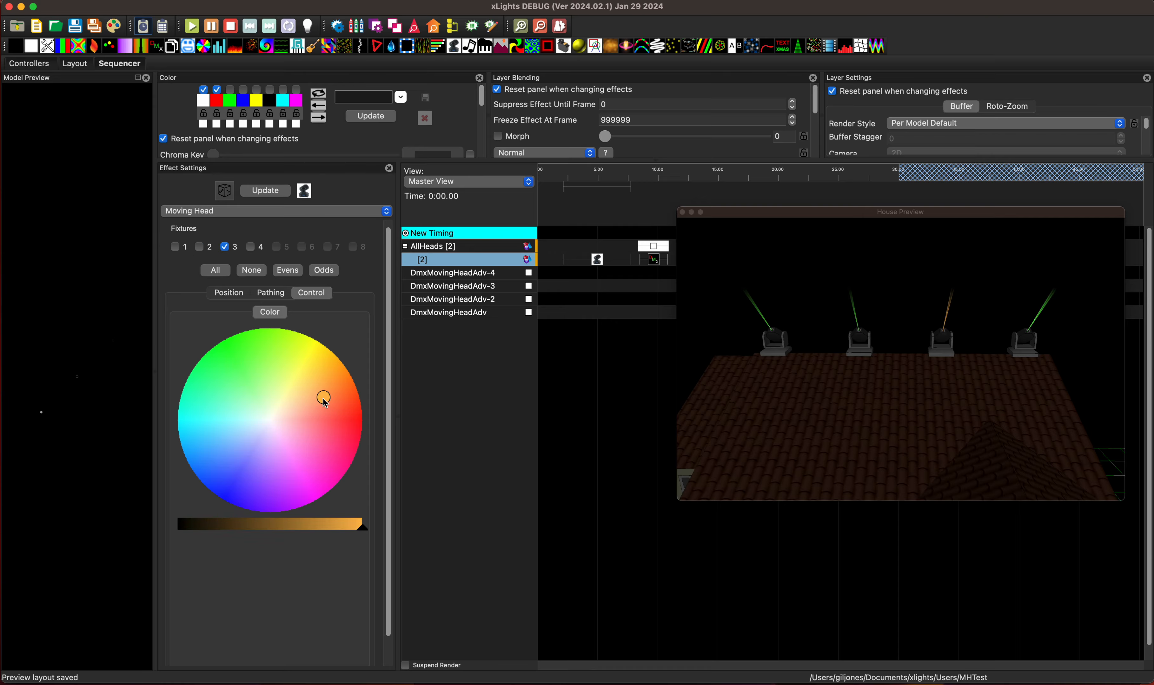
{"action": "mouse_move", "coordinate": [324, 400]}
{"action": "left_mouse_down"}
{"action": "mouse_move", "coordinate": [314, 381]}
{"action": "mouse_move", "coordinate": [335, 407]}
{"action": "mouse_move", "coordinate": [314, 470]}
{"action": "mouse_move", "coordinate": [315, 381]}
{"action": "mouse_move", "coordinate": [324, 388]}
{"action": "left_mouse_up"}
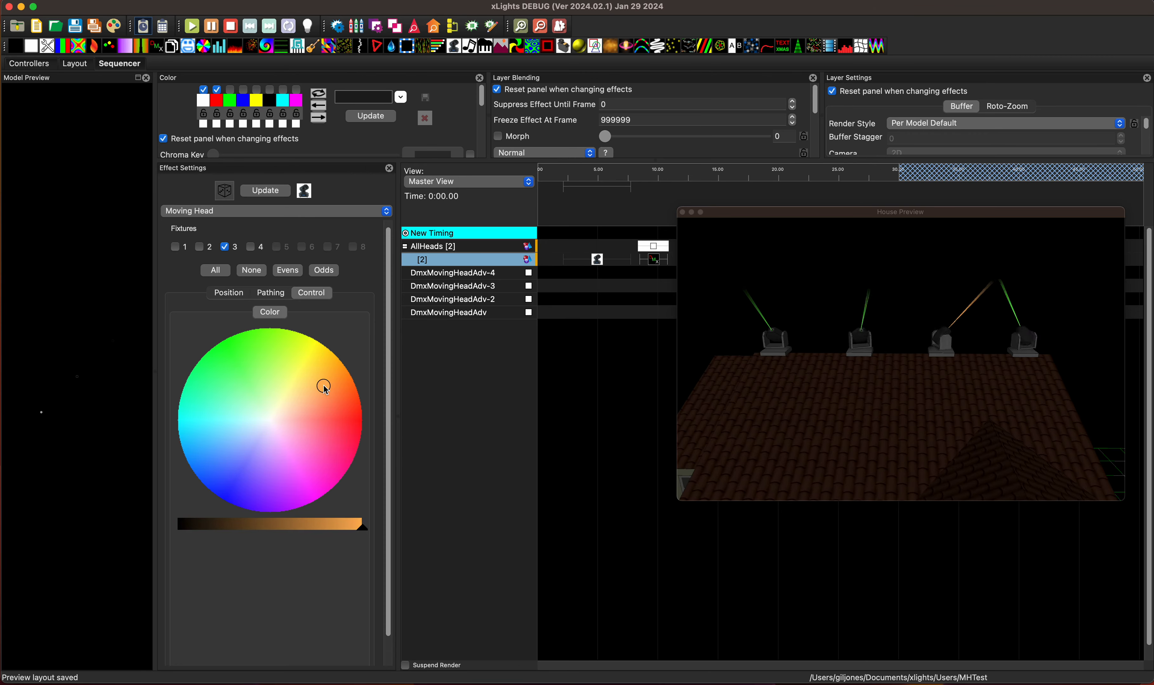
Select only fixture 4 and change its beam color to light blue
{"action": "left_click", "coordinate": [251, 247]}
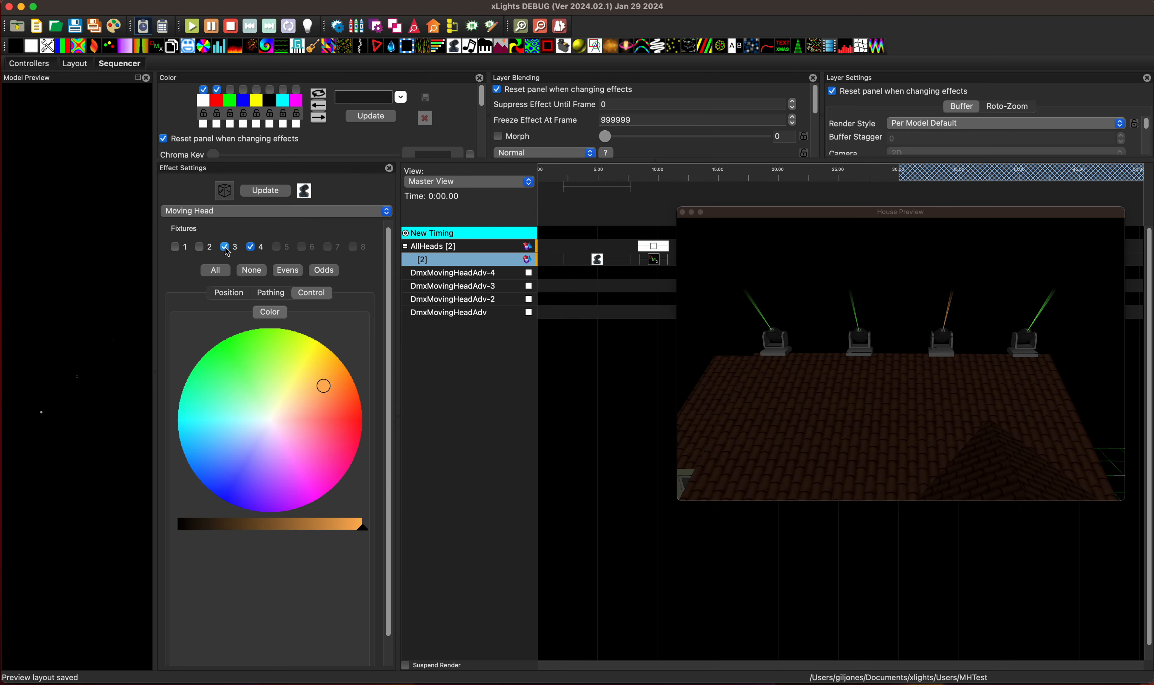
{"action": "left_click", "coordinate": [225, 247]}
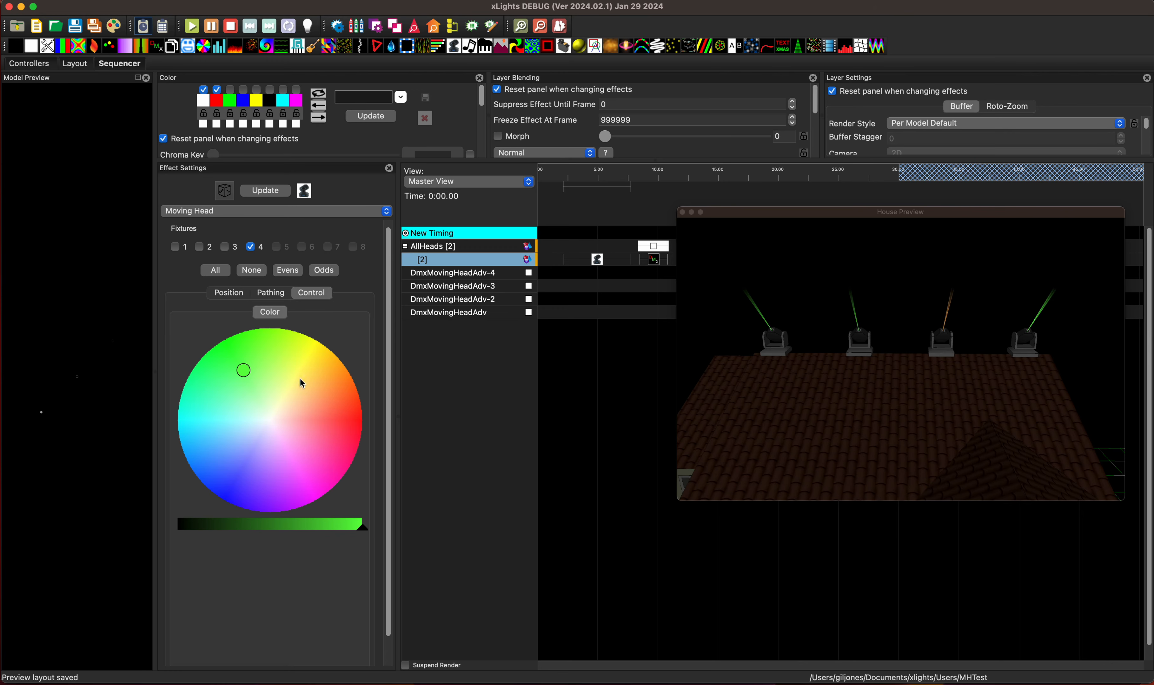
{"action": "left_click_drag", "start_coordinate": [244, 372], "coordinate": [221, 428]}
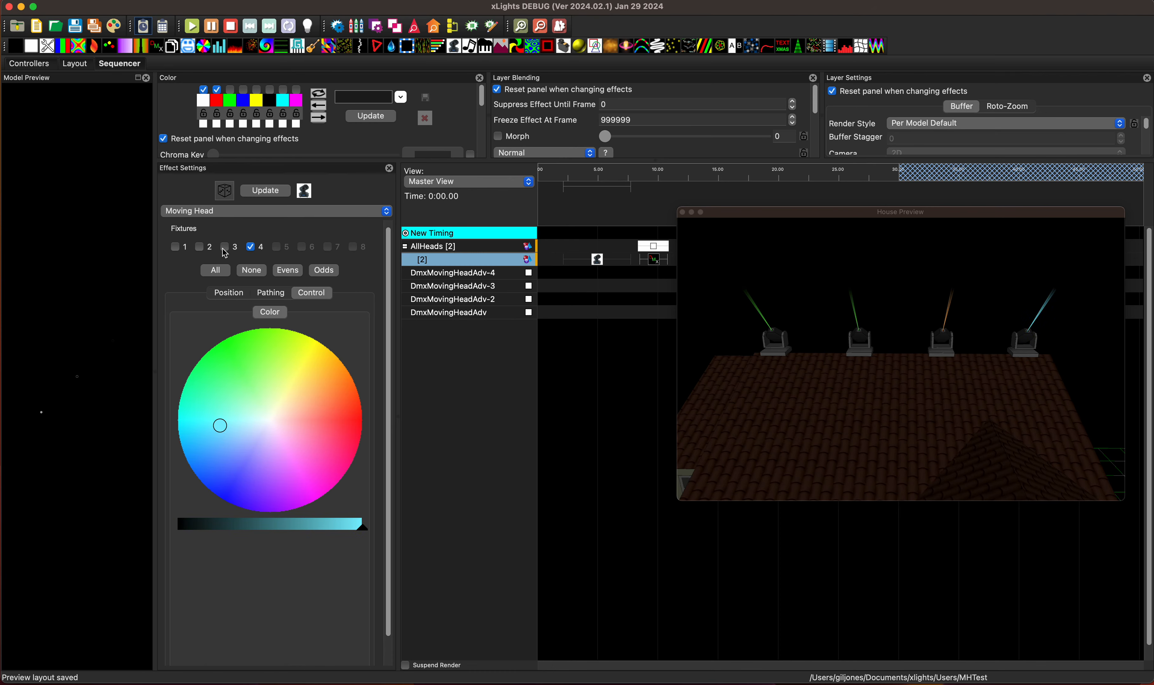
Change only fixture 2's beam color to magenta and check the four differently colored heads in the House Preview
{"action": "left_click", "coordinate": [200, 248]}
{"action": "left_click", "coordinate": [251, 251]}
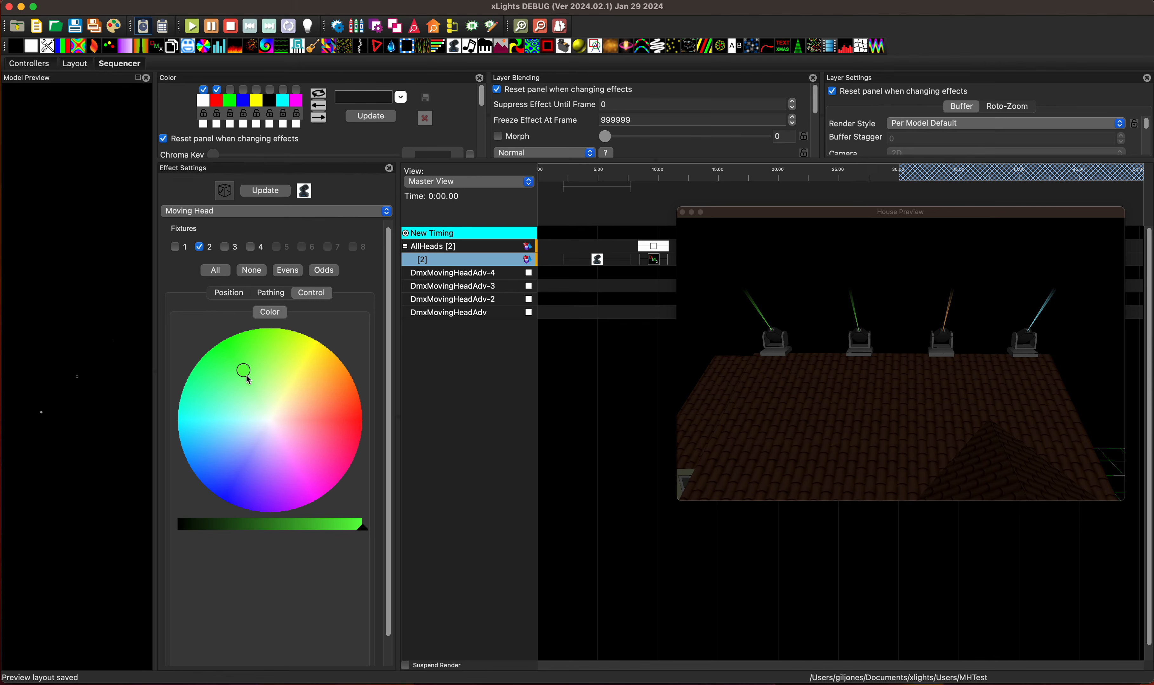
{"action": "left_click_drag", "start_coordinate": [248, 380], "coordinate": [313, 483]}
{"action": "scroll", "coordinate": [874, 299], "scroll_direction": "up", "scroll_amount": 4}
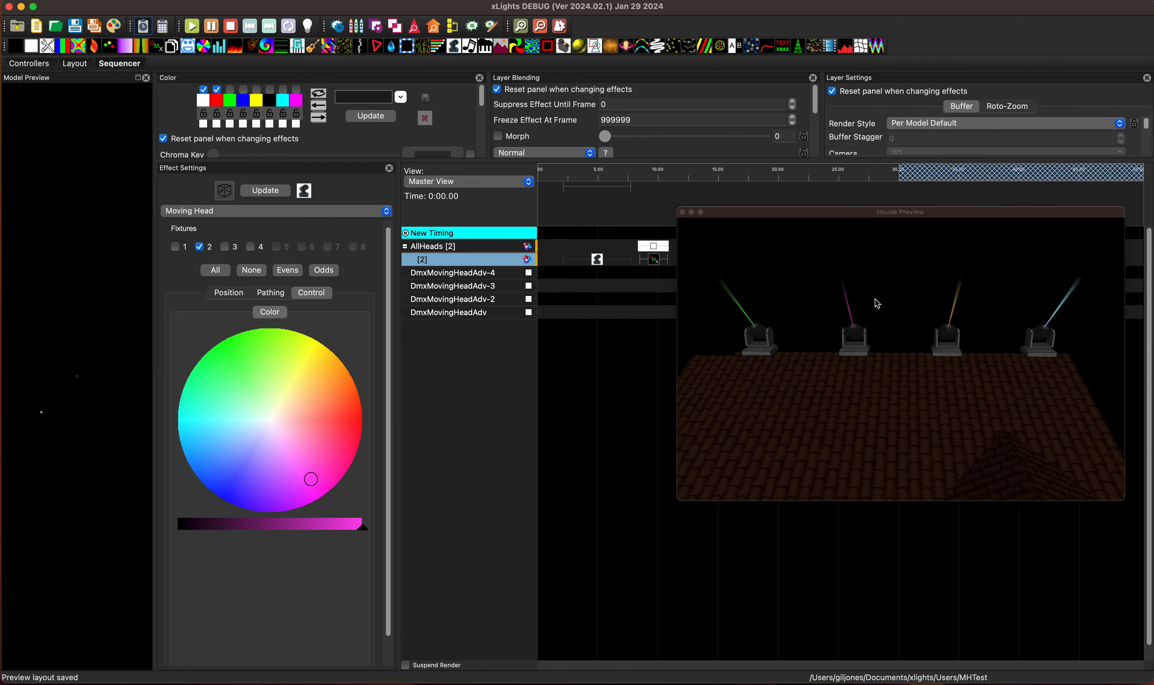
{"action": "scroll", "coordinate": [893, 321], "scroll_direction": "down", "scroll_amount": 6}
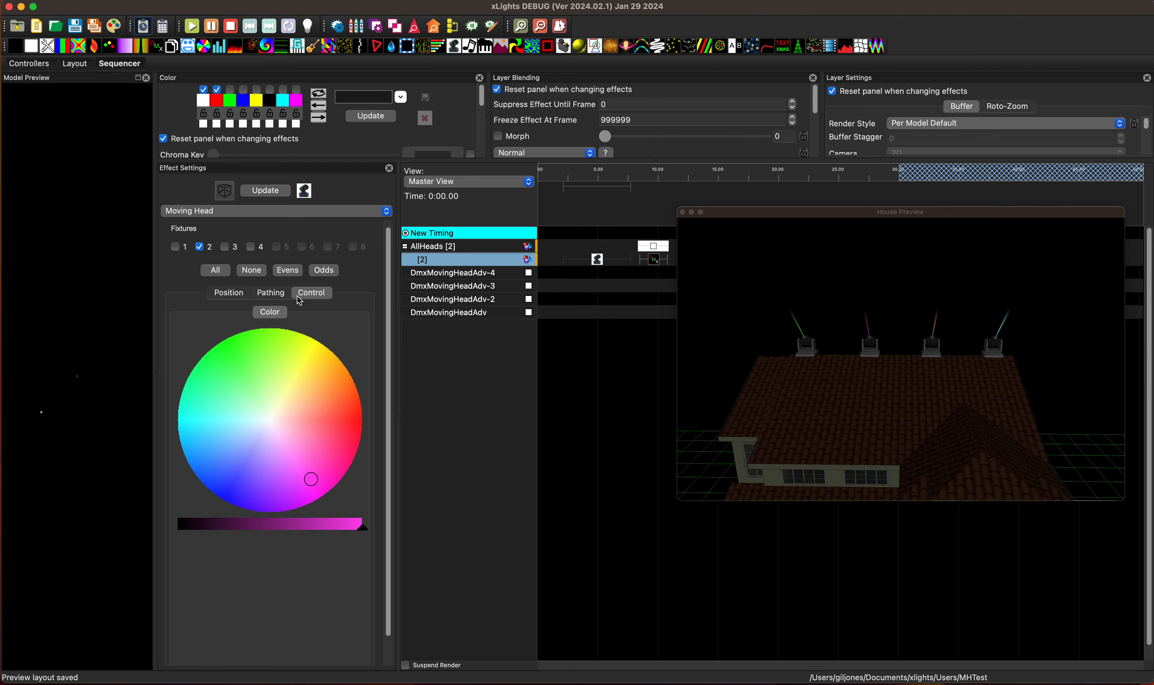
Set the pan of fixture 2 to about -0.9 degrees in its position settings and check the beams in the house preview
{"action": "left_click", "coordinate": [229, 294]}
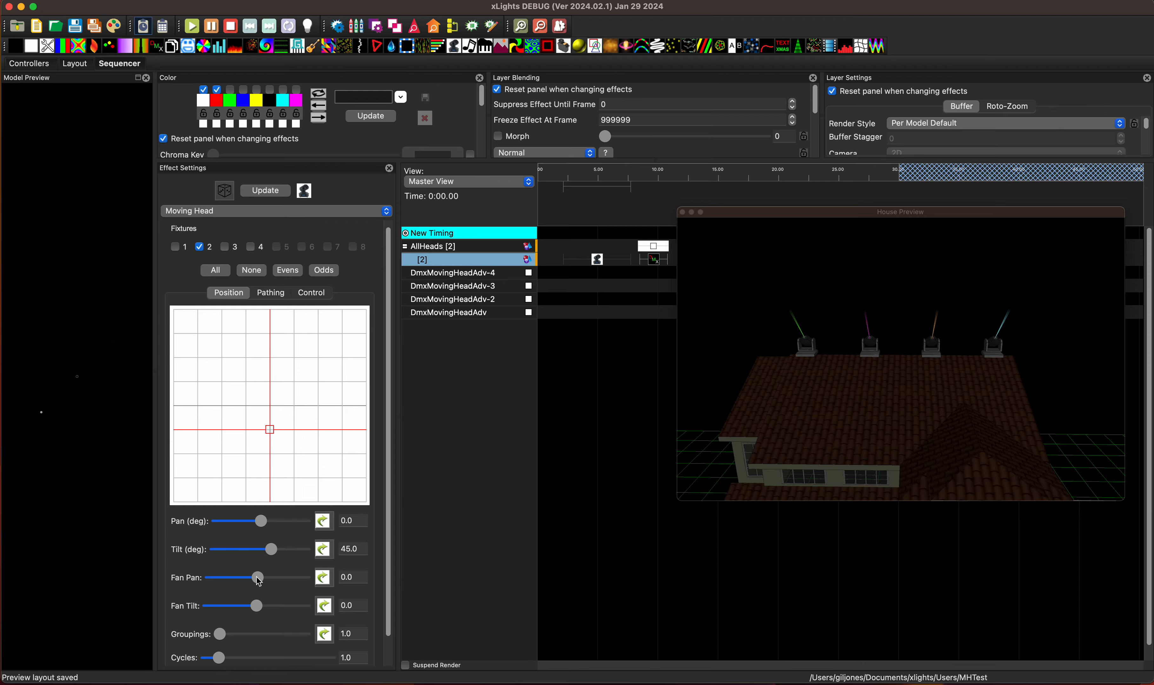
{"action": "left_click_drag", "start_coordinate": [990, 406], "coordinate": [995, 476]}
{"action": "scroll", "coordinate": [940, 453], "scroll_direction": "up", "scroll_amount": 3}
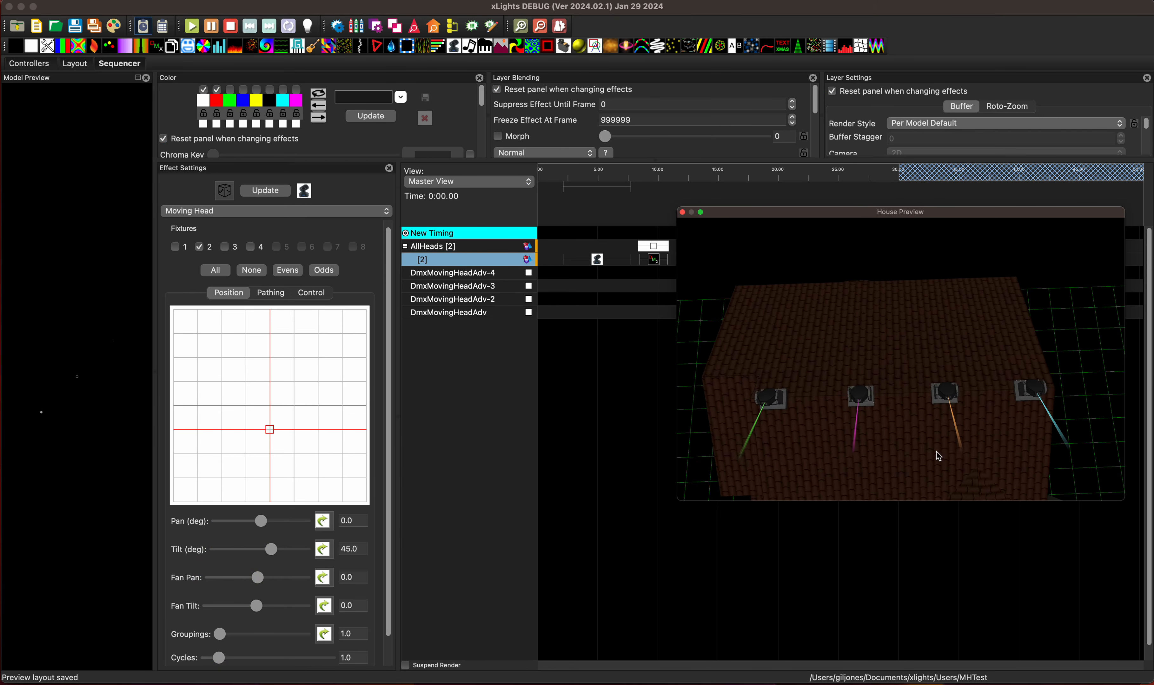
{"action": "left_click_drag", "start_coordinate": [936, 451], "coordinate": [928, 402]}
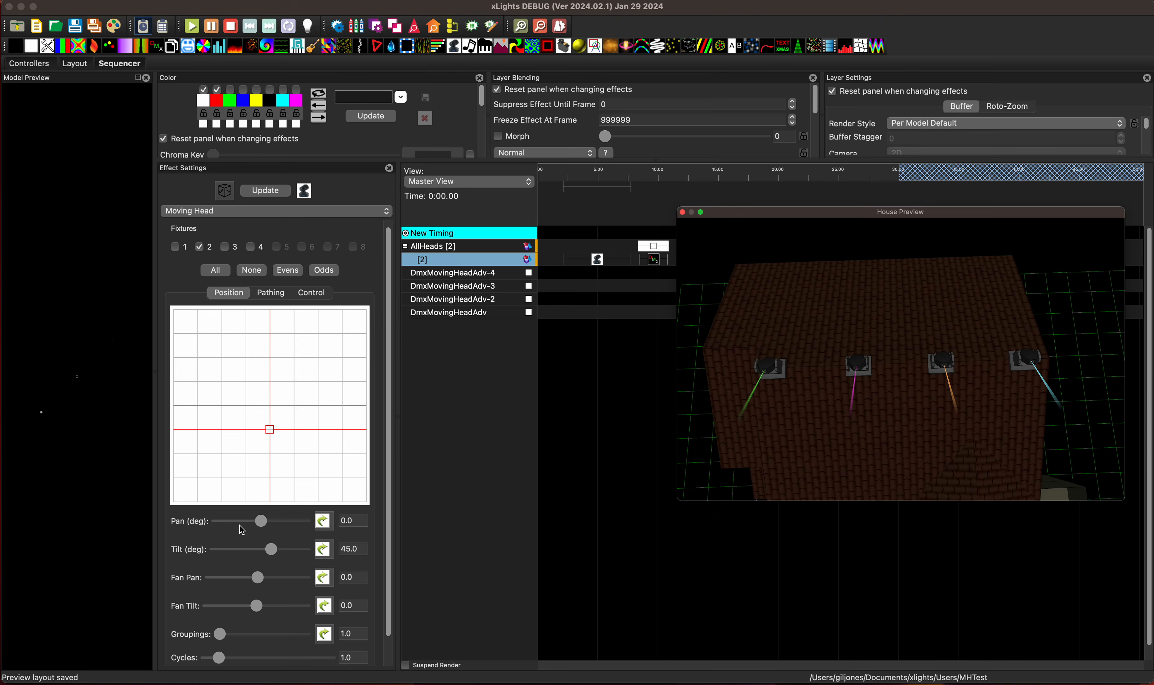
{"action": "mouse_move", "coordinate": [261, 523]}
{"action": "left_mouse_down"}
{"action": "mouse_move", "coordinate": [291, 525]}
{"action": "mouse_move", "coordinate": [237, 524]}
{"action": "mouse_move", "coordinate": [279, 524]}
{"action": "mouse_move", "coordinate": [264, 525]}
{"action": "left_mouse_up"}
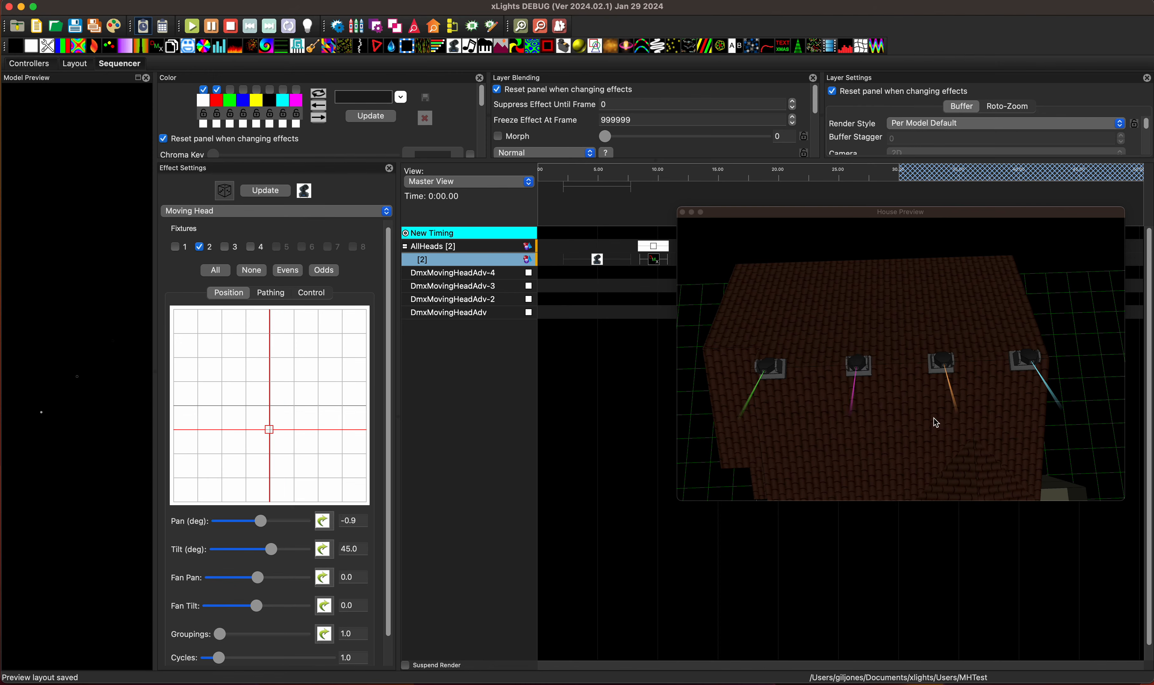
{"action": "left_click_drag", "start_coordinate": [933, 418], "coordinate": [937, 372]}
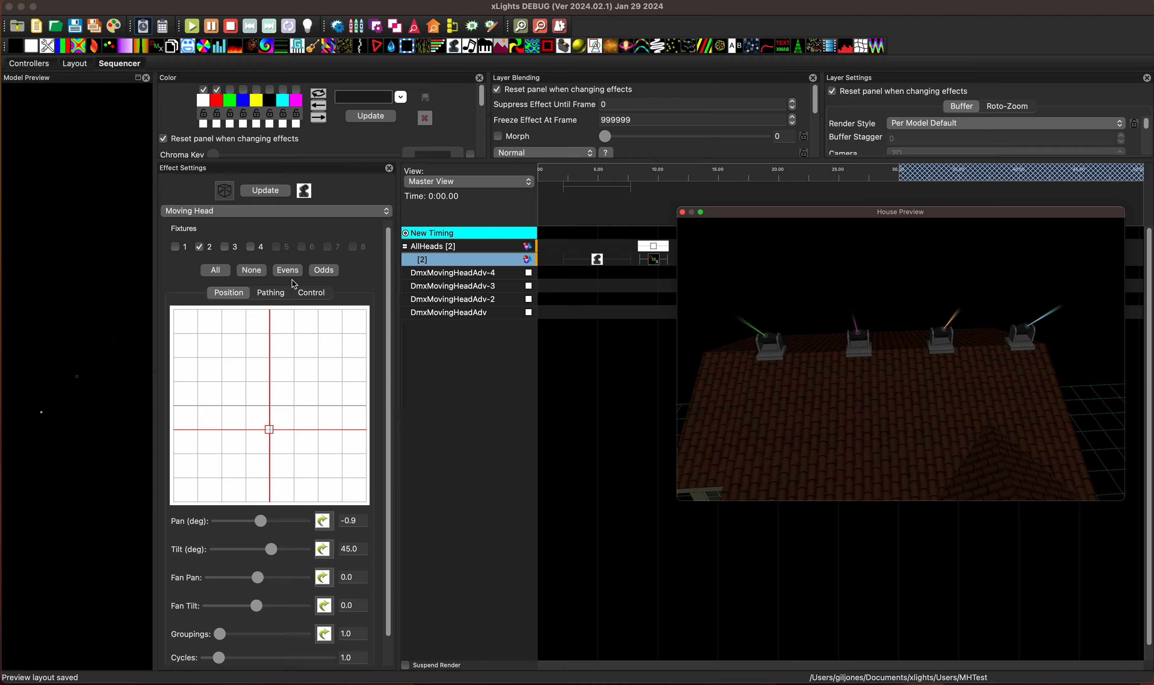
Add fixture 1 to the selection and apply a Ramp value curve from -45 to 45 to the pan
{"action": "left_click", "coordinate": [292, 455]}
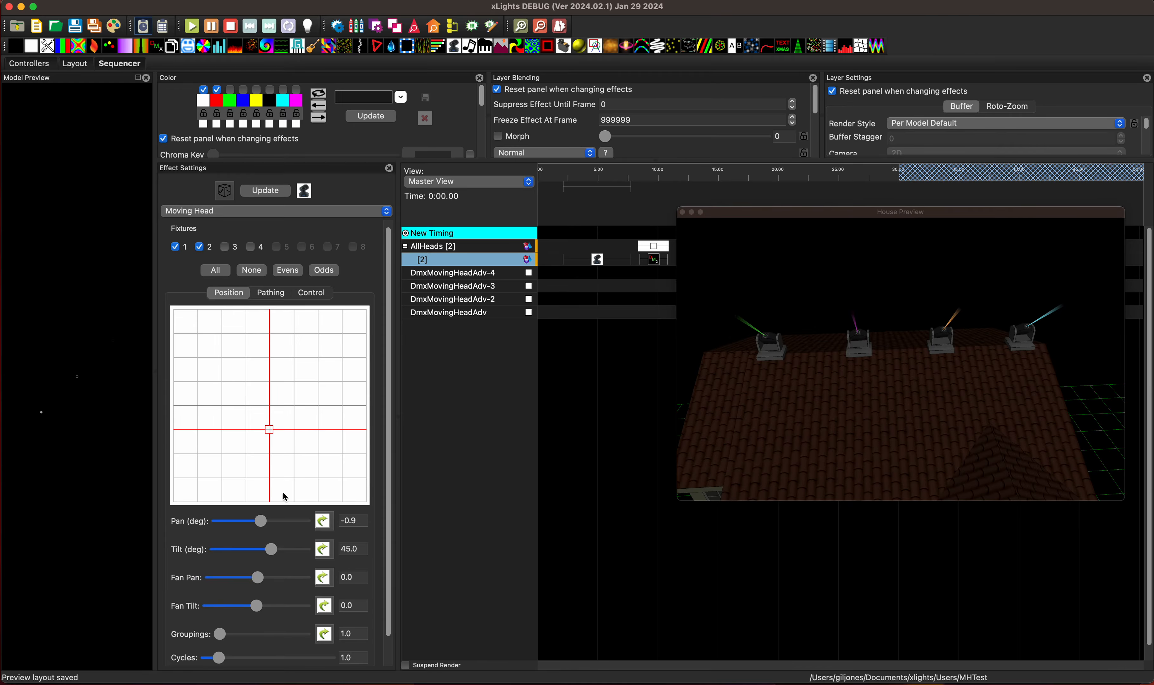
{"action": "left_click", "coordinate": [324, 522]}
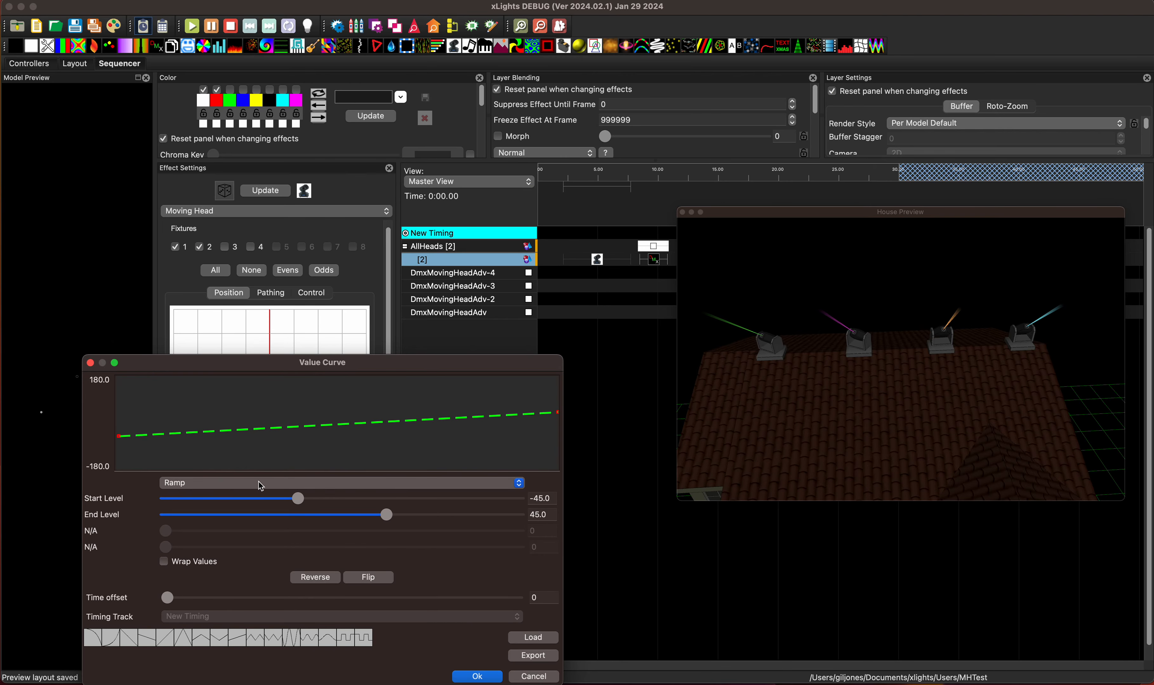
{"action": "left_click", "coordinate": [472, 678]}
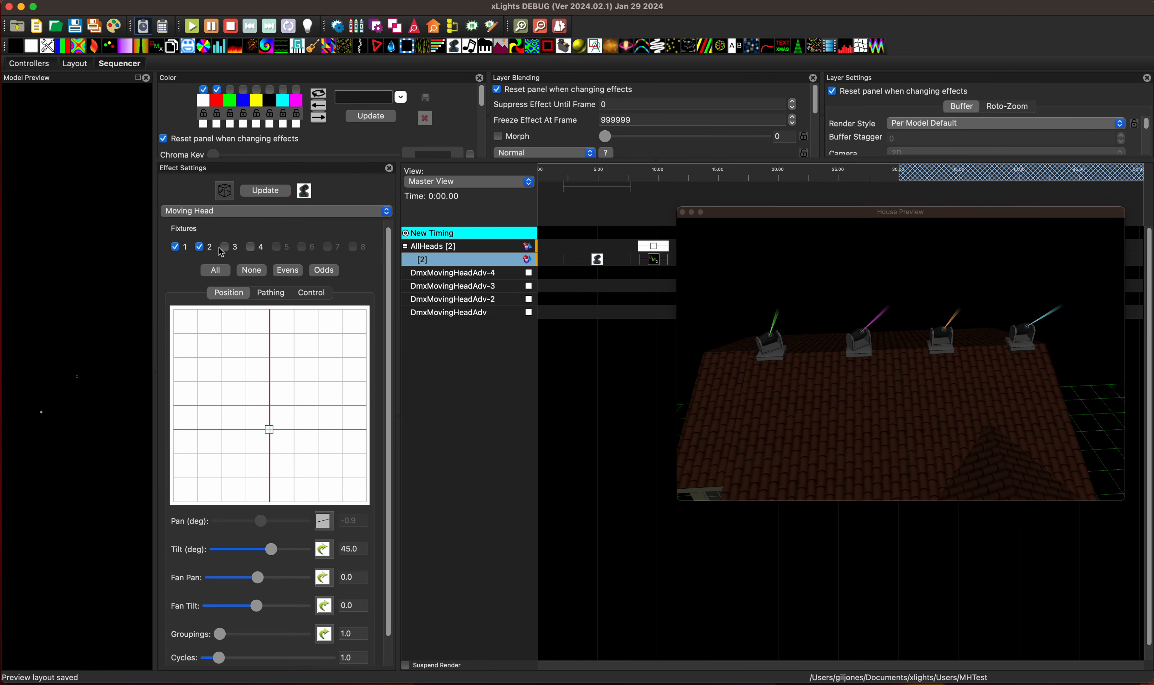
Select only fixtures 3 and 4 and apply a Ramp value curve from 45 to 0 to their tilt
{"action": "left_click", "coordinate": [251, 270]}
{"action": "left_click", "coordinate": [235, 250]}
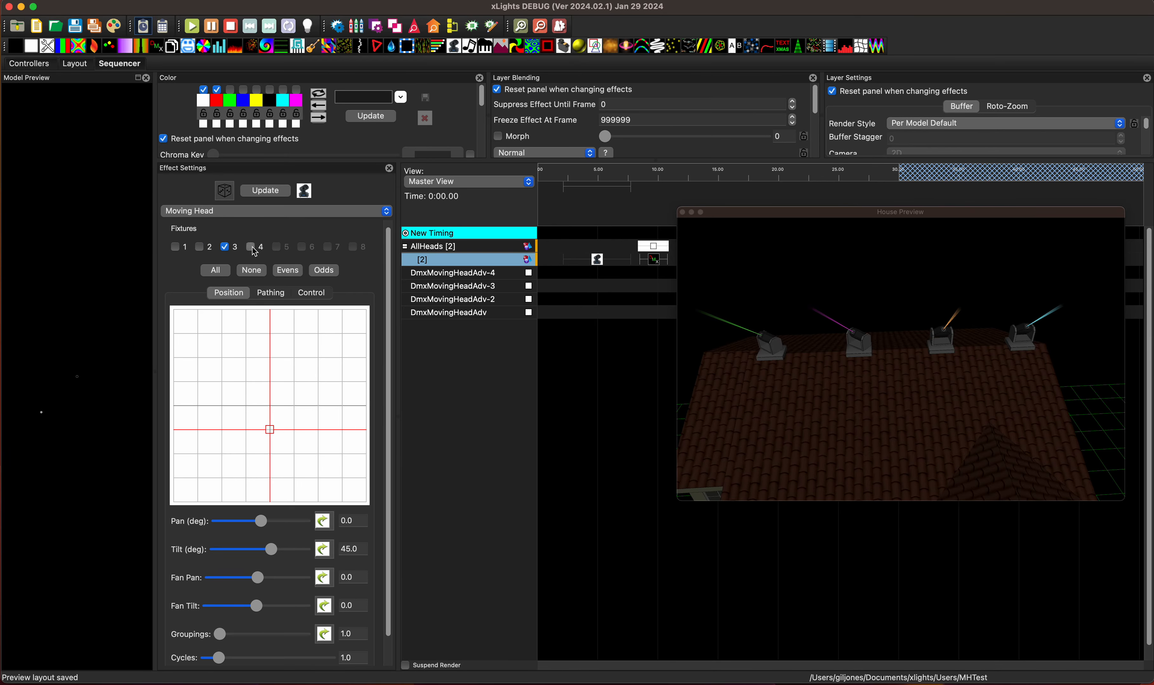
{"action": "left_click", "coordinate": [324, 549]}
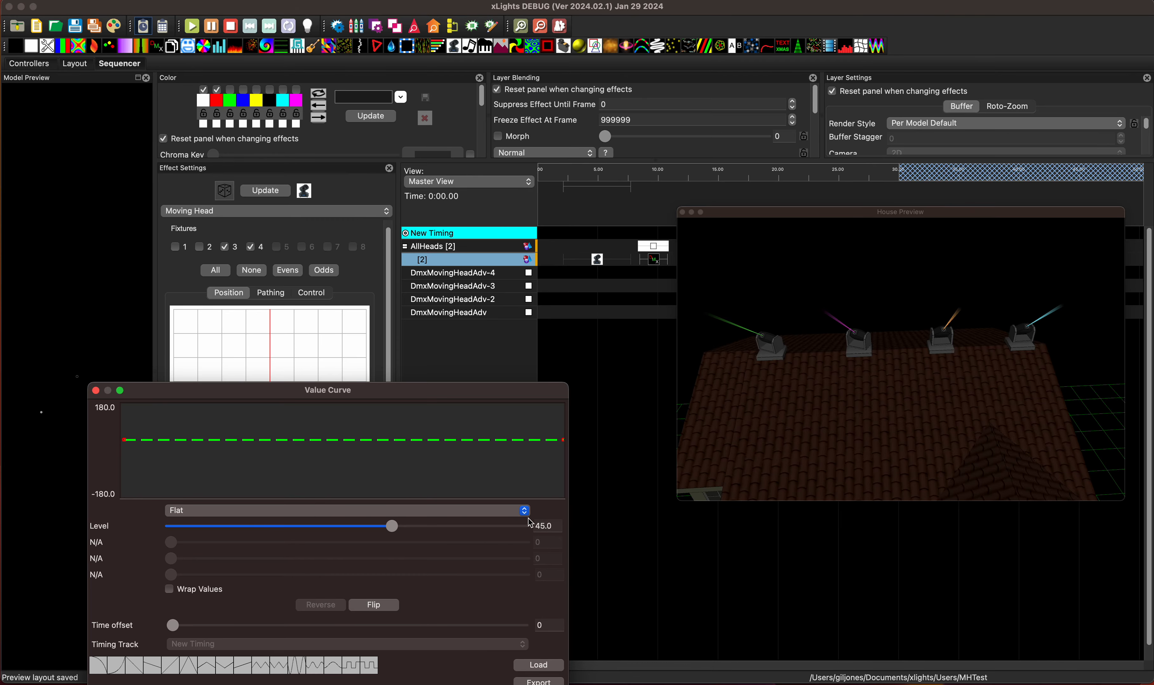
{"action": "left_click", "coordinate": [295, 511]}
{"action": "left_click", "coordinate": [297, 526]}
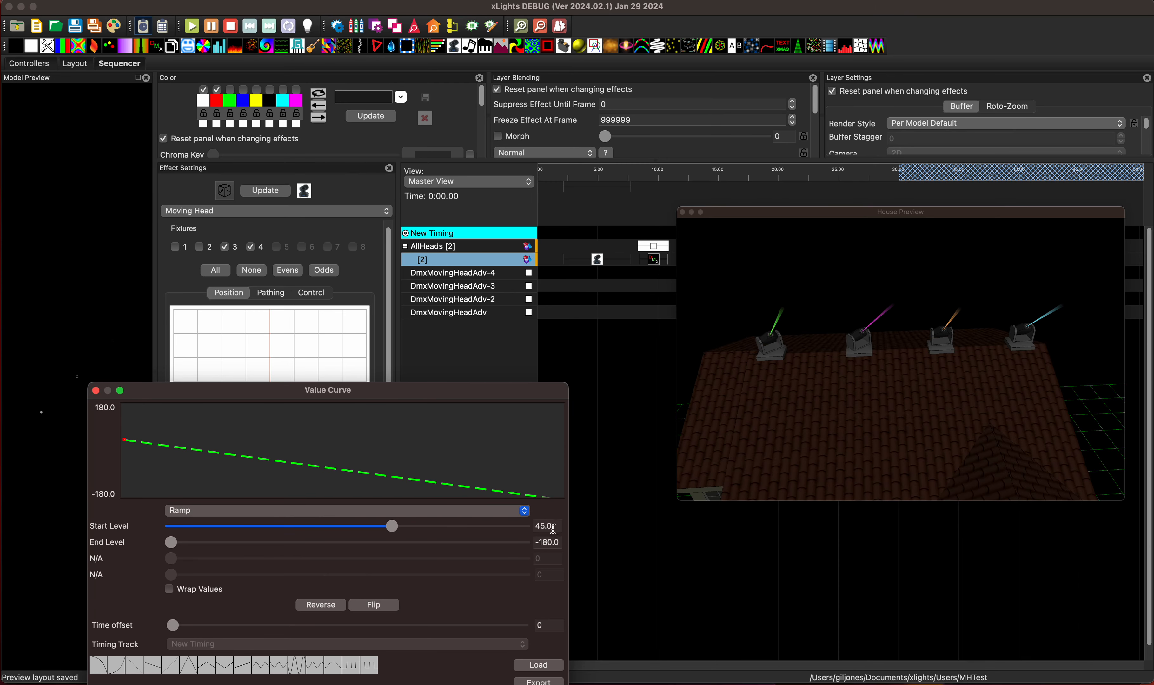
{"action": "triple_click", "coordinate": [560, 541]}
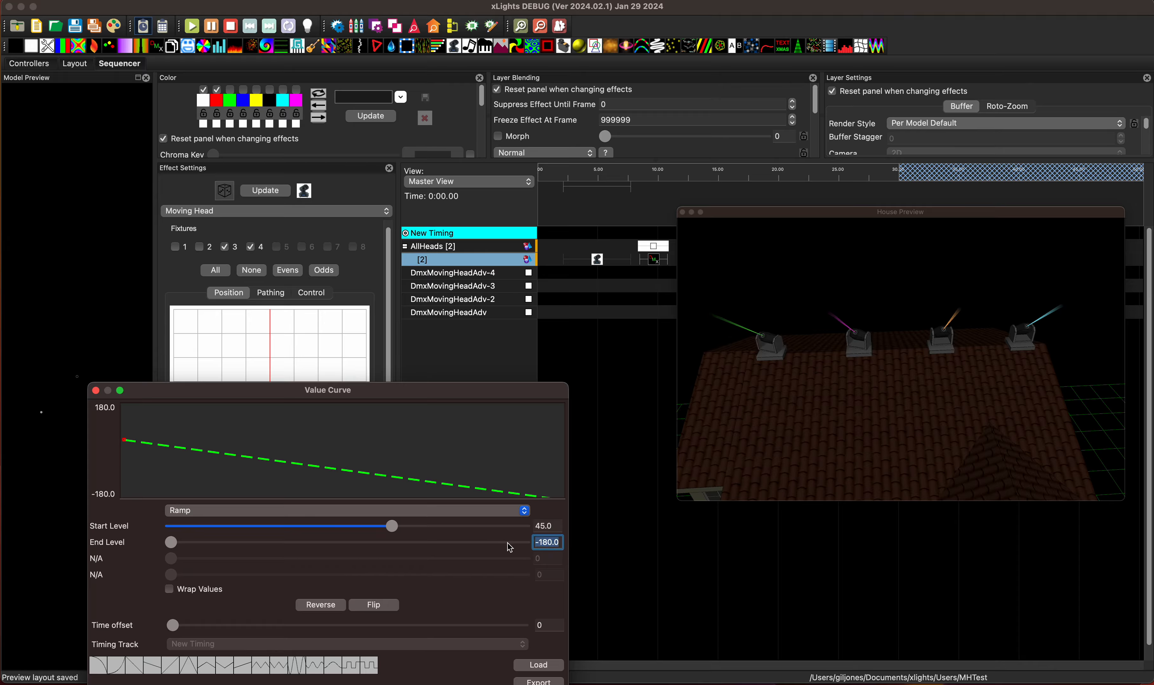
{"action": "type", "text": "0"}
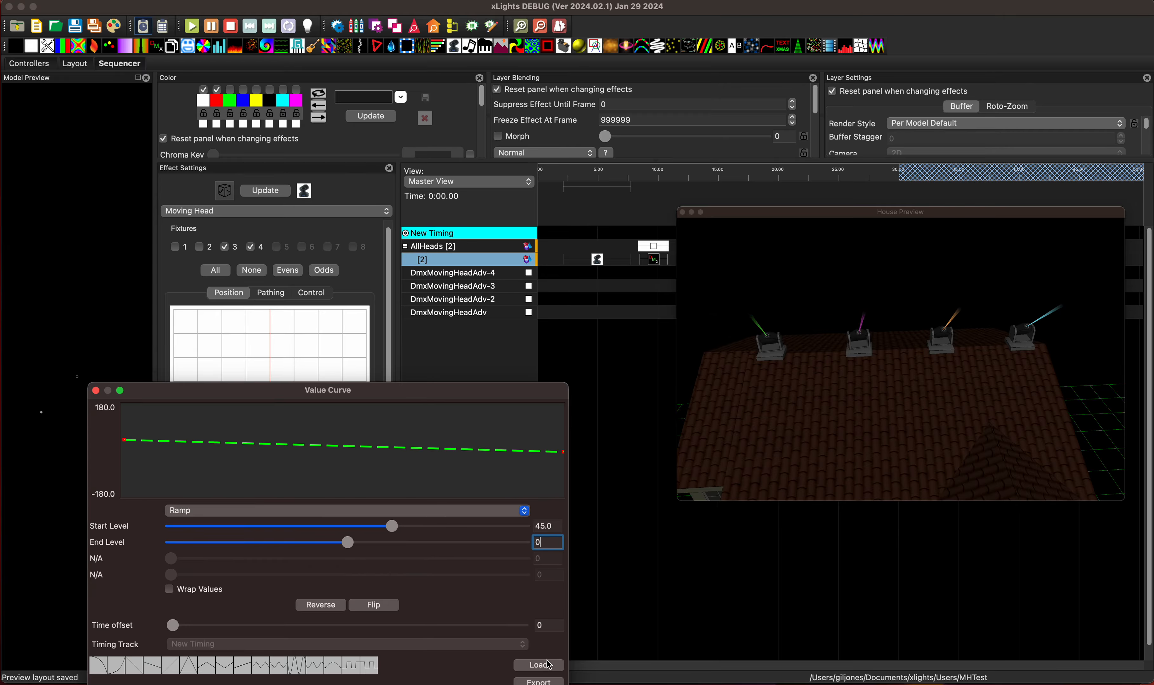
{"action": "key", "text": "Return"}
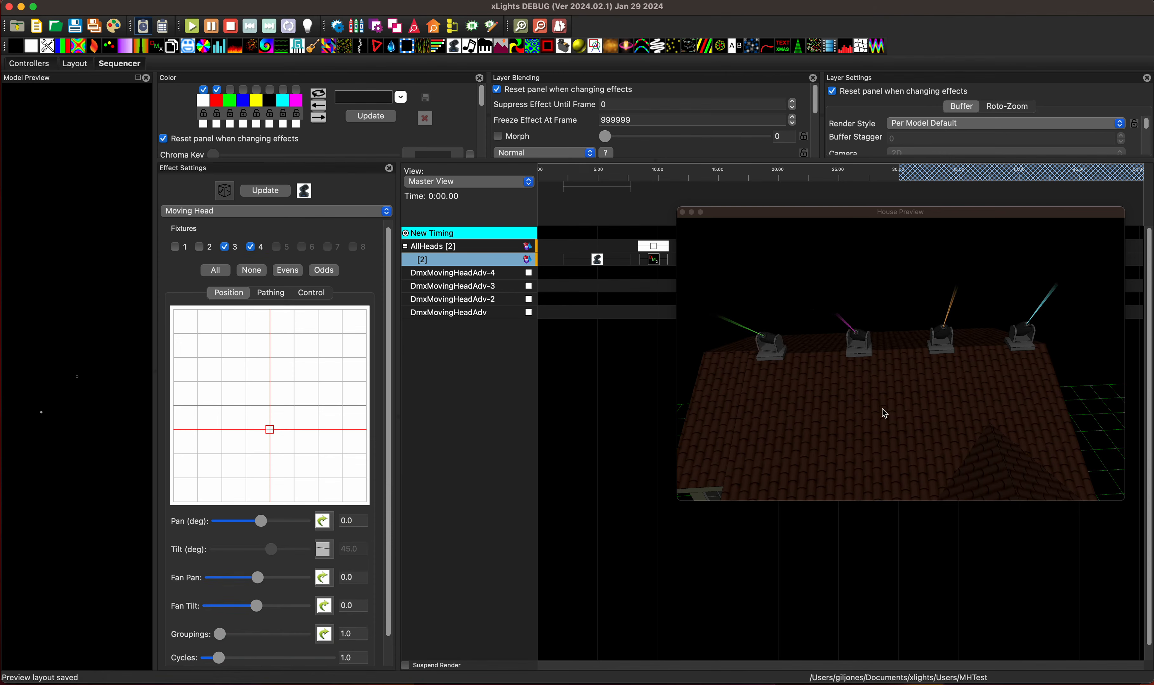
Select all four fixtures and set their color to red
{"action": "left_click_drag", "start_coordinate": [883, 409], "coordinate": [861, 418]}
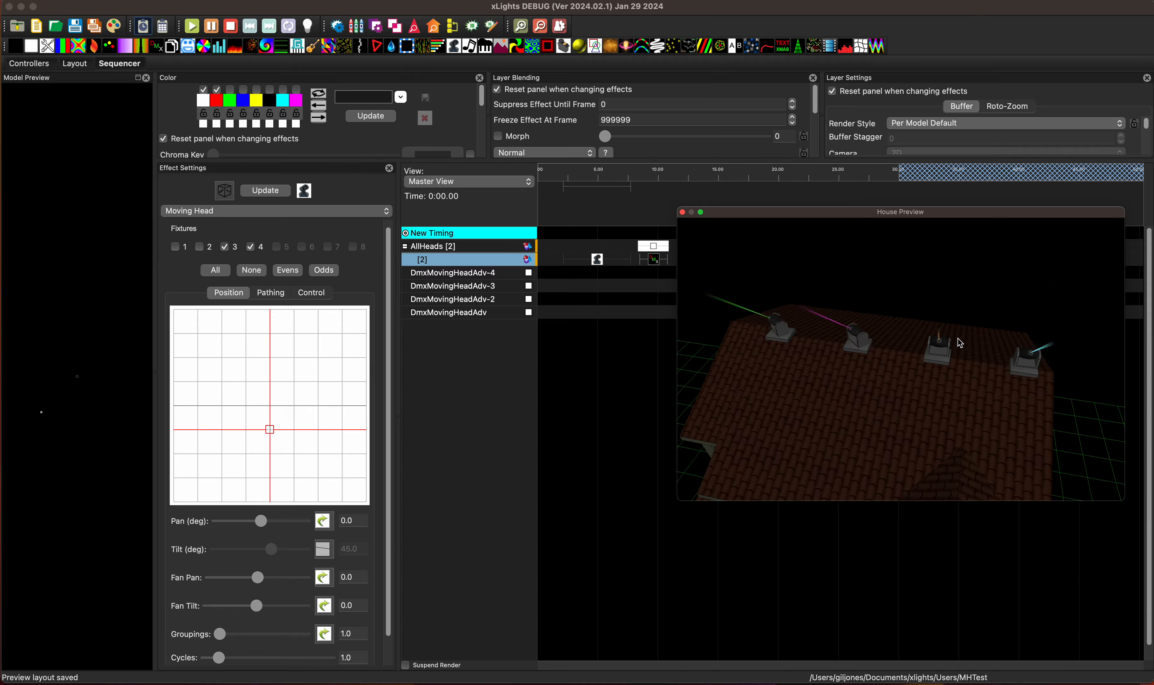
{"action": "left_click_drag", "start_coordinate": [965, 361], "coordinate": [967, 418]}
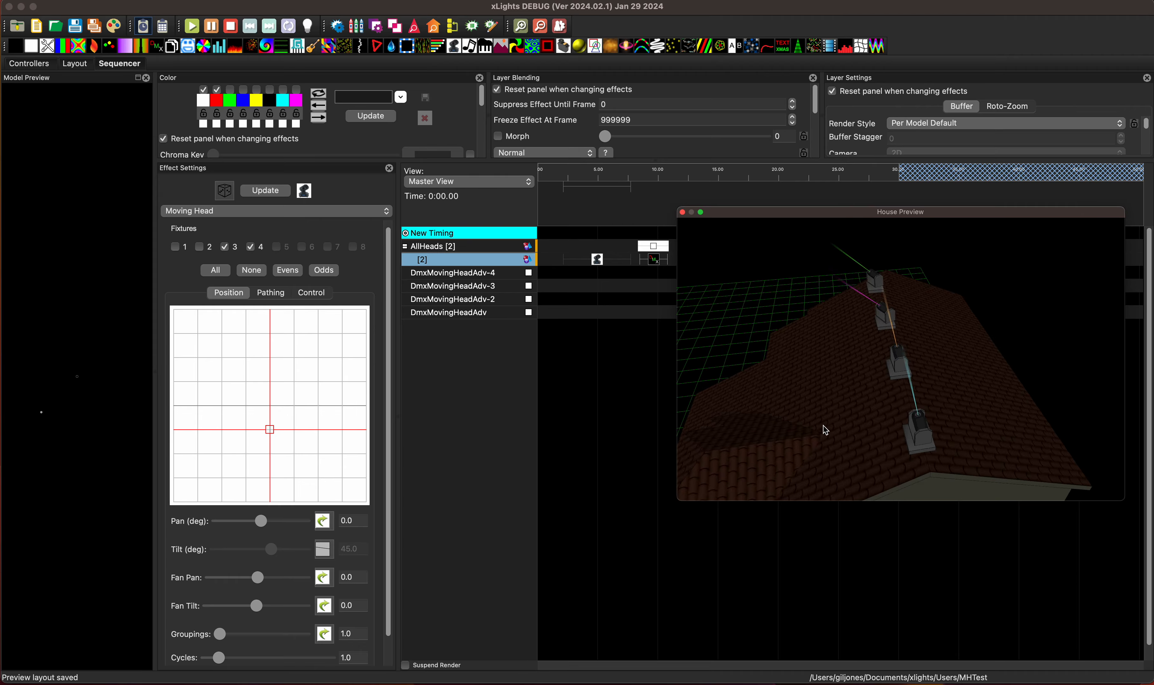
{"action": "left_click_drag", "start_coordinate": [823, 425], "coordinate": [922, 418]}
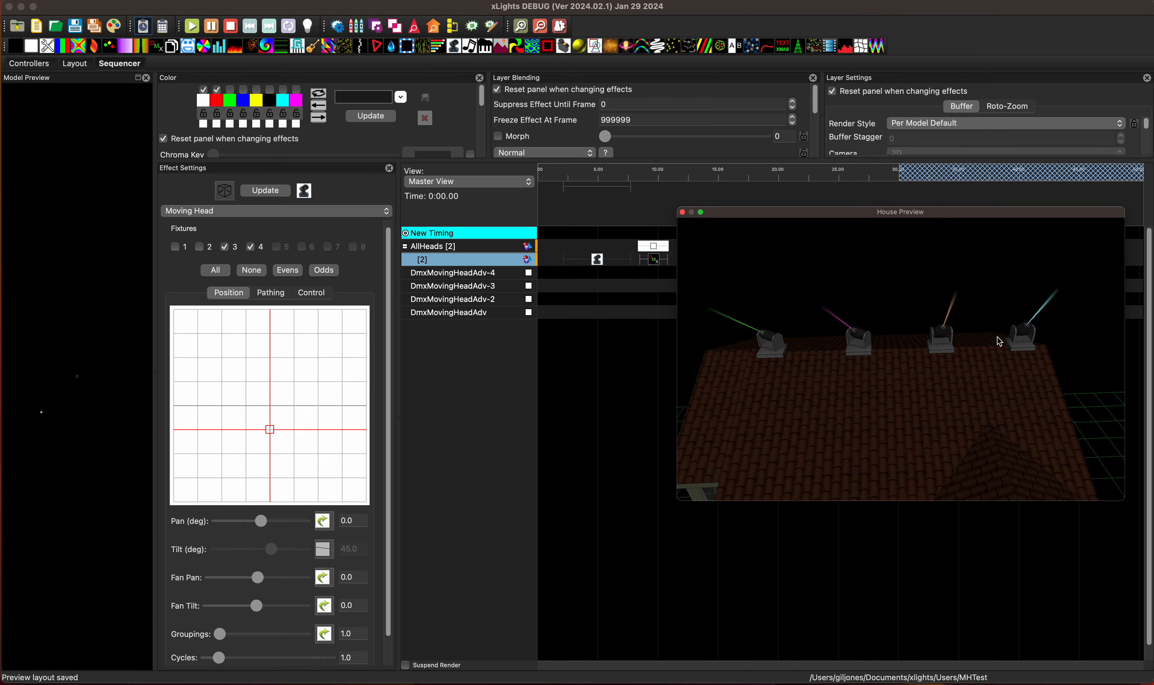
{"action": "left_click", "coordinate": [216, 270]}
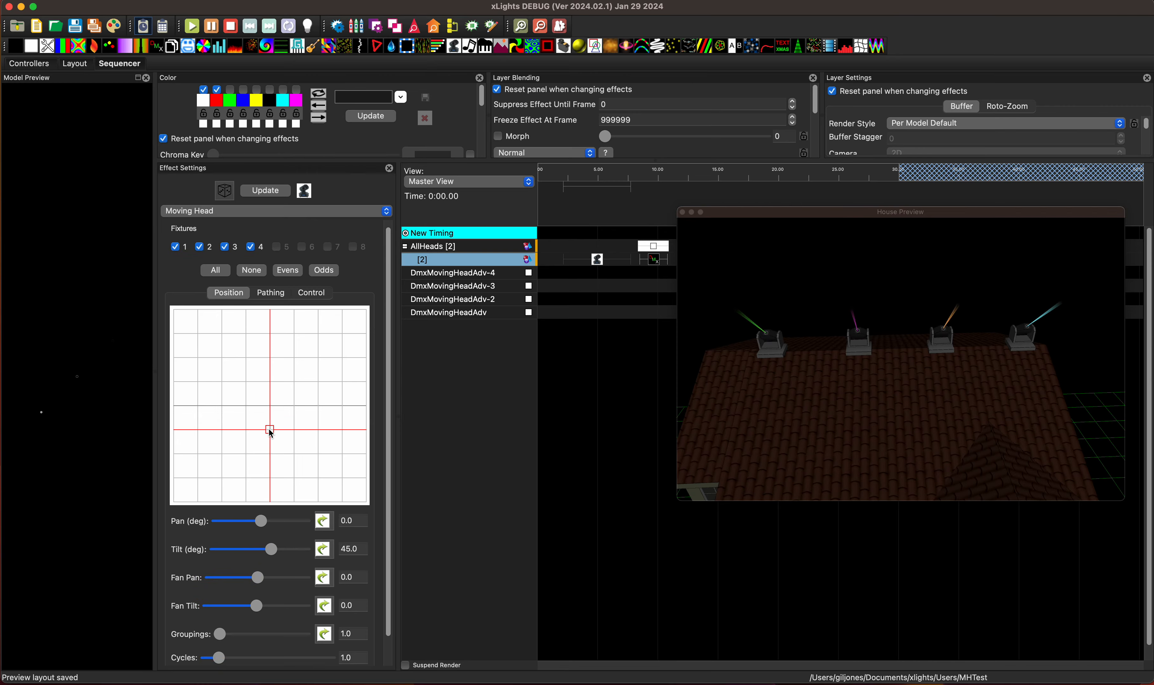
{"action": "left_click_drag", "start_coordinate": [924, 408], "coordinate": [921, 411]}
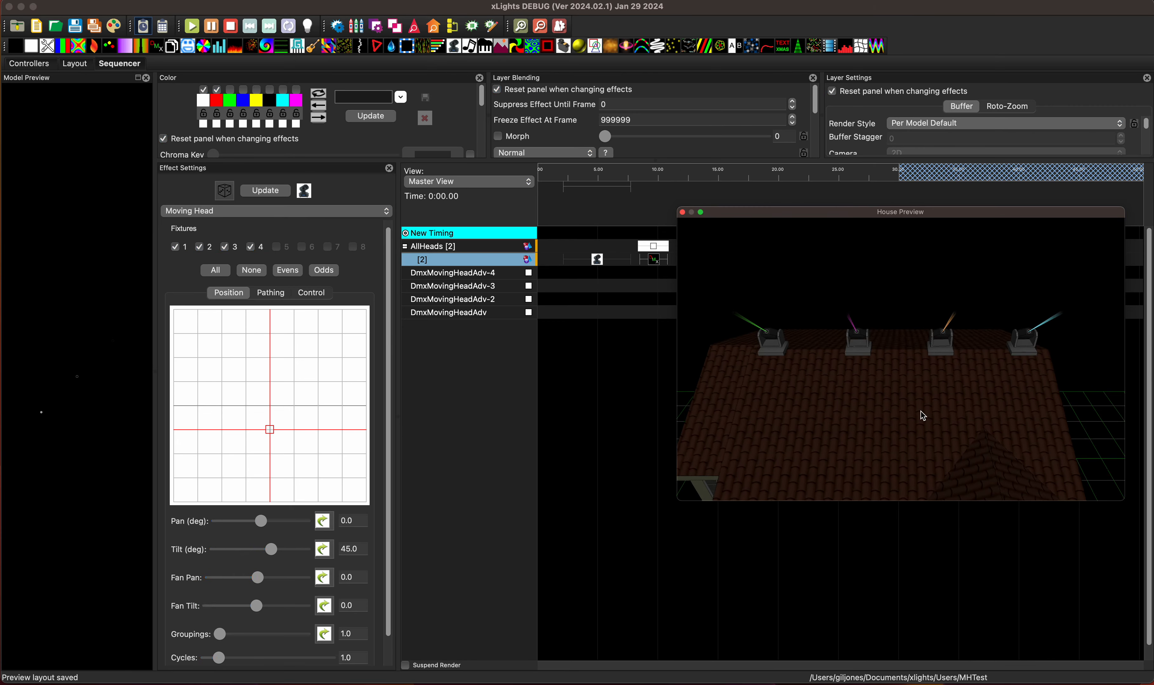
{"action": "left_click", "coordinate": [310, 294]}
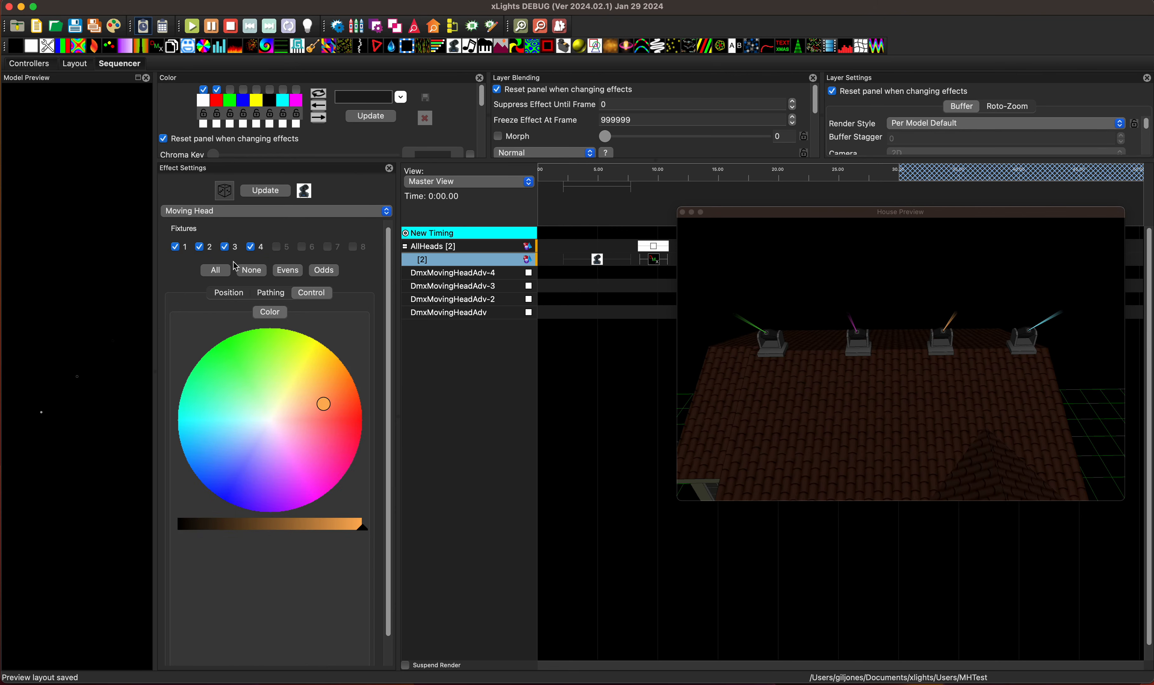
{"action": "left_click", "coordinate": [344, 423]}
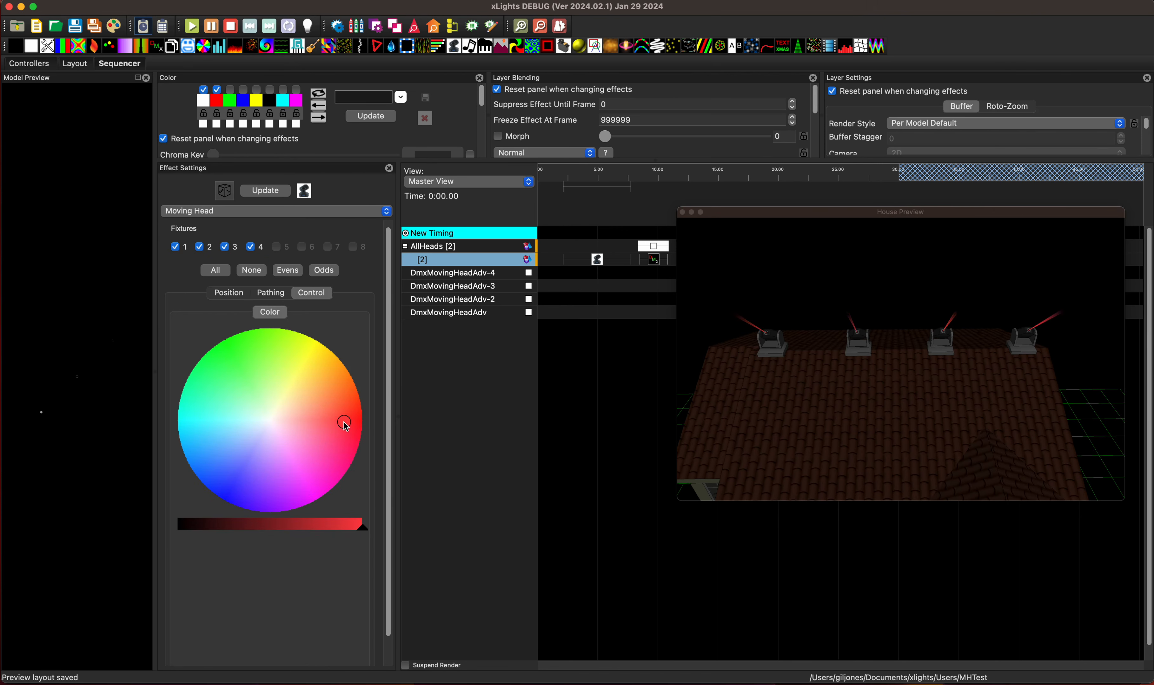
Draw a closed four-point diamond path centered on the pathing grid, with each corner about two cells from the center
{"action": "left_click", "coordinate": [271, 295]}
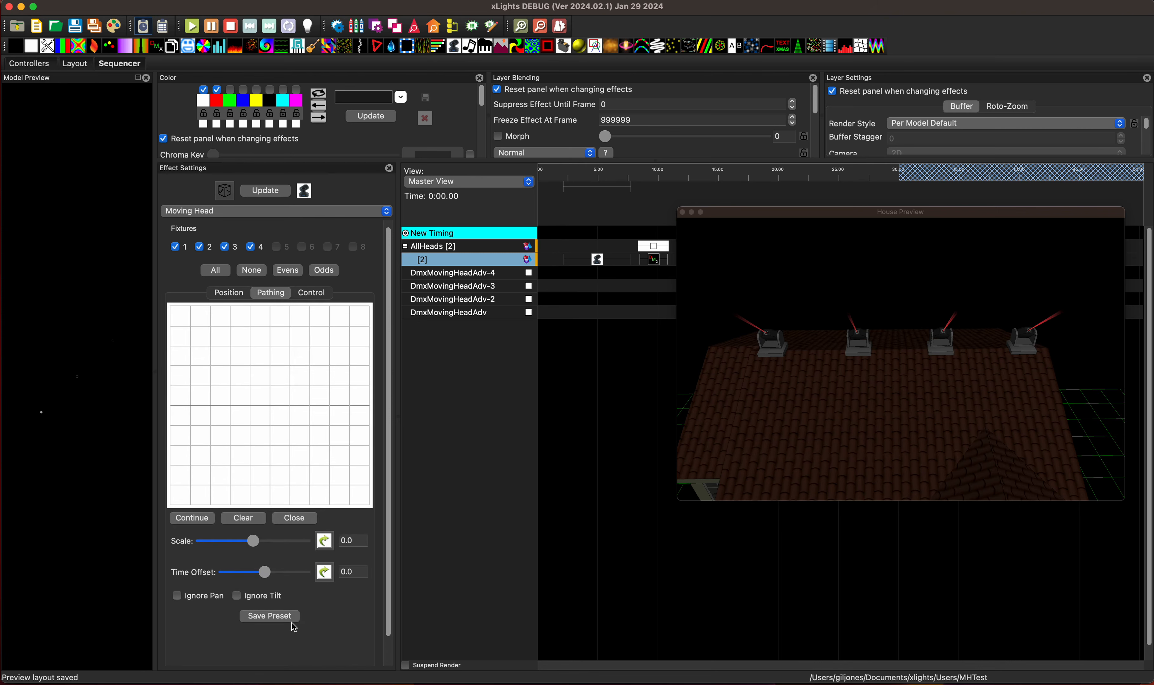
{"action": "scroll", "coordinate": [291, 623], "scroll_direction": "down", "scroll_amount": 3}
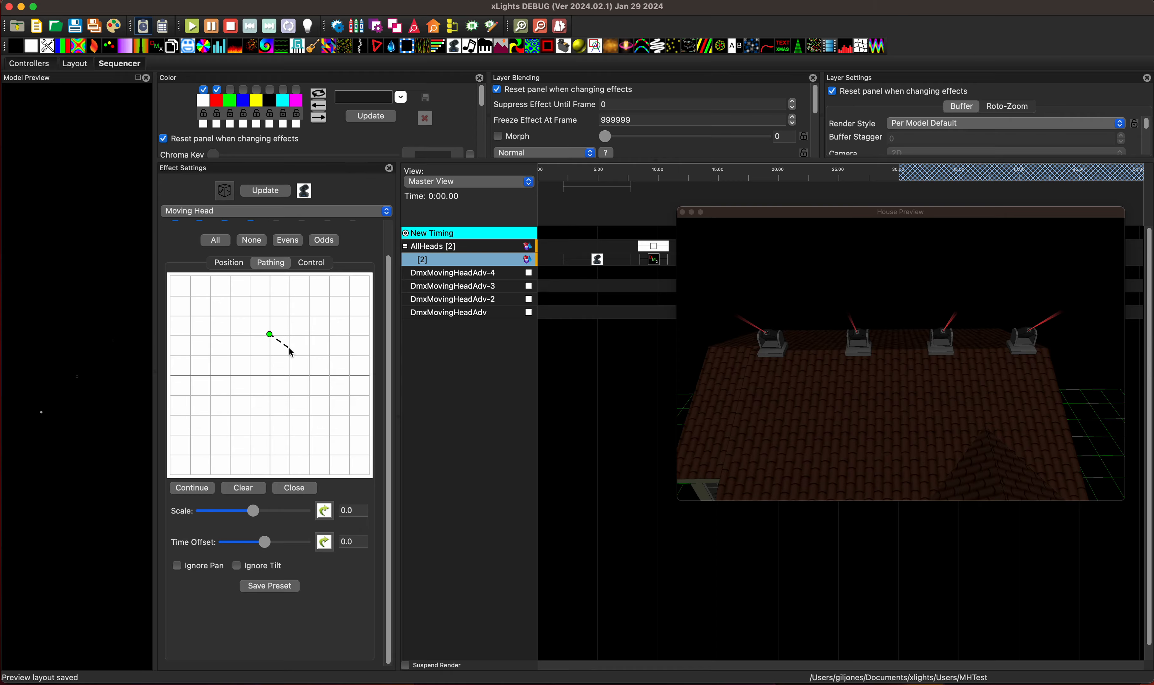
{"action": "left_click", "coordinate": [311, 375]}
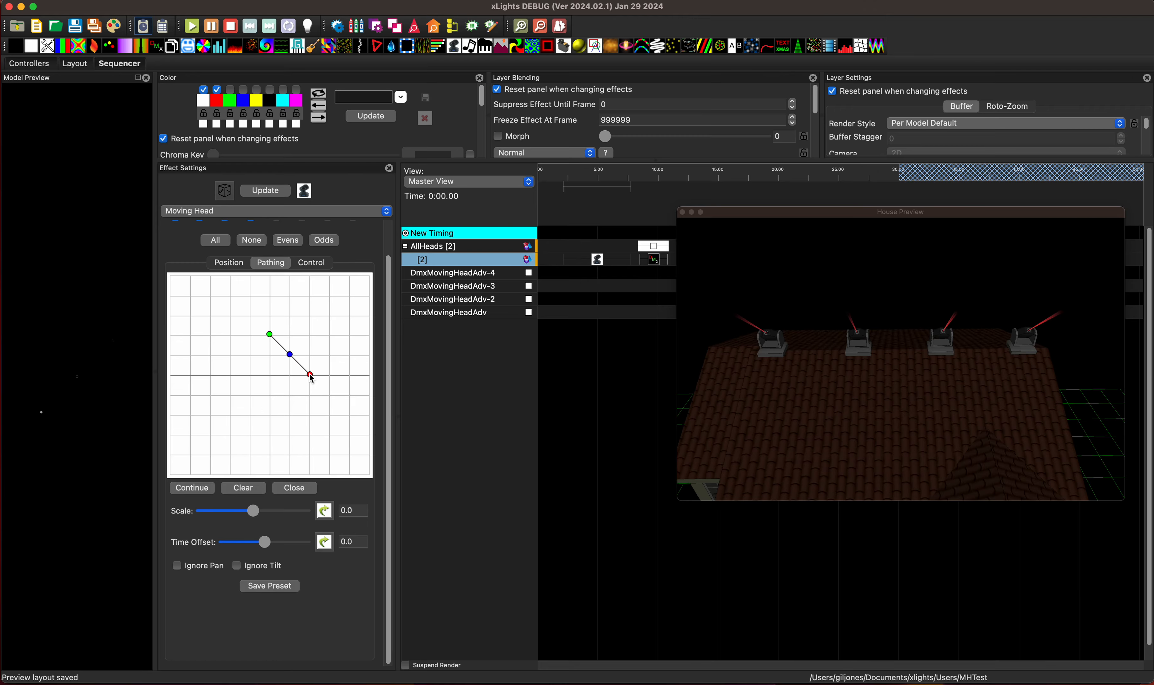
{"action": "left_click", "coordinate": [270, 416]}
{"action": "left_click", "coordinate": [230, 375]}
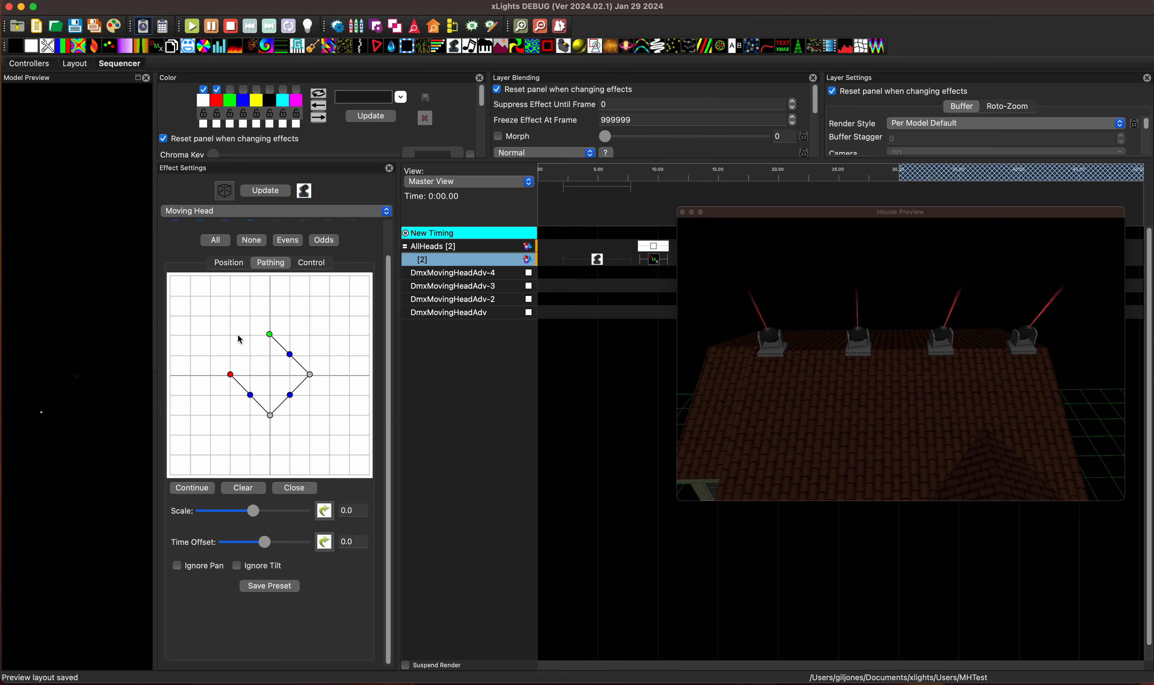
{"action": "left_click", "coordinate": [294, 490]}
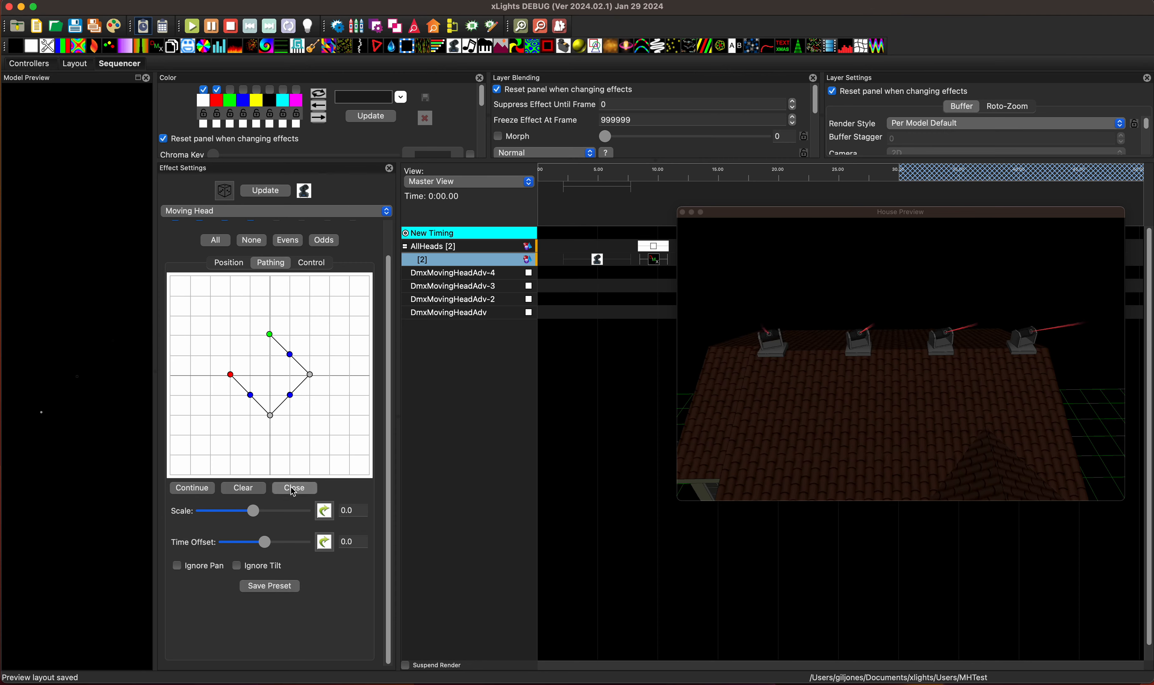
Bend the diamond path's four straight sides outward into curves so the path forms a circle
{"action": "left_click_drag", "start_coordinate": [290, 355], "coordinate": [308, 338]}
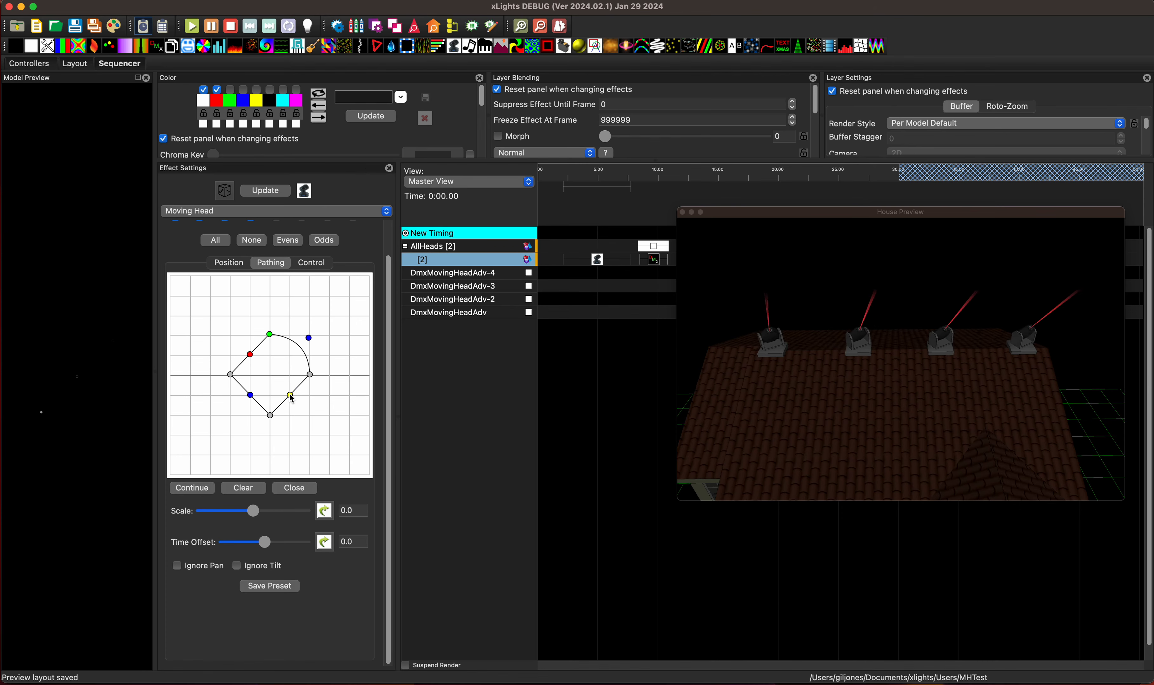
{"action": "left_click_drag", "start_coordinate": [290, 395], "coordinate": [233, 412]}
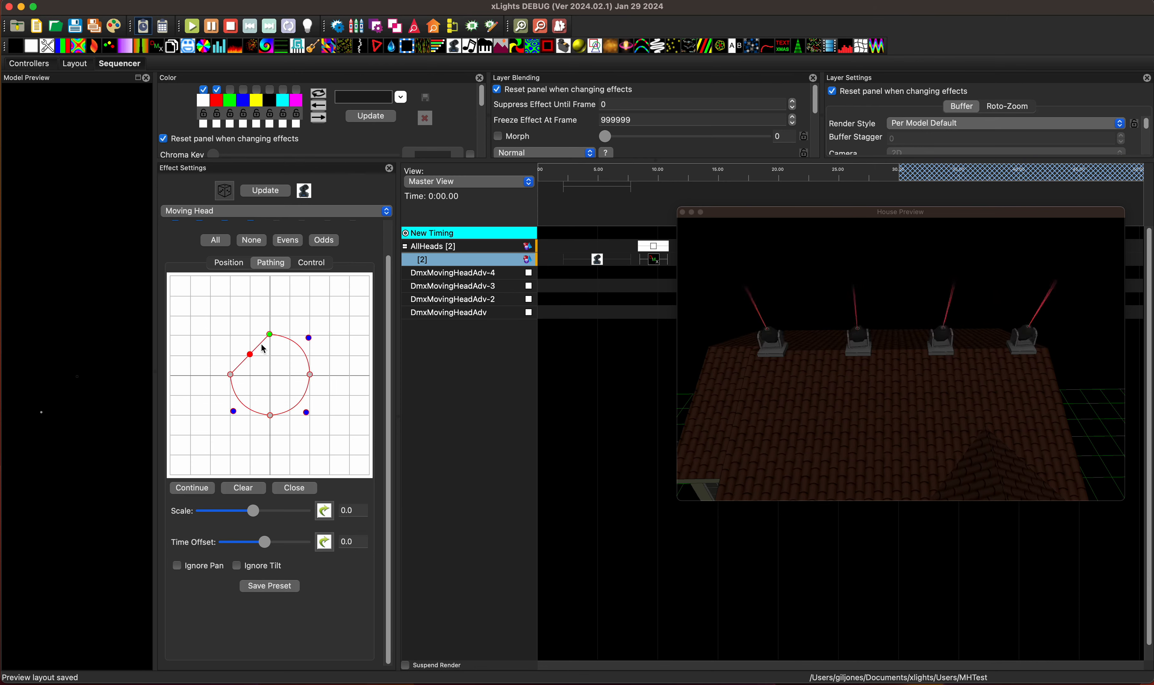
{"action": "left_click_drag", "start_coordinate": [249, 354], "coordinate": [233, 338]}
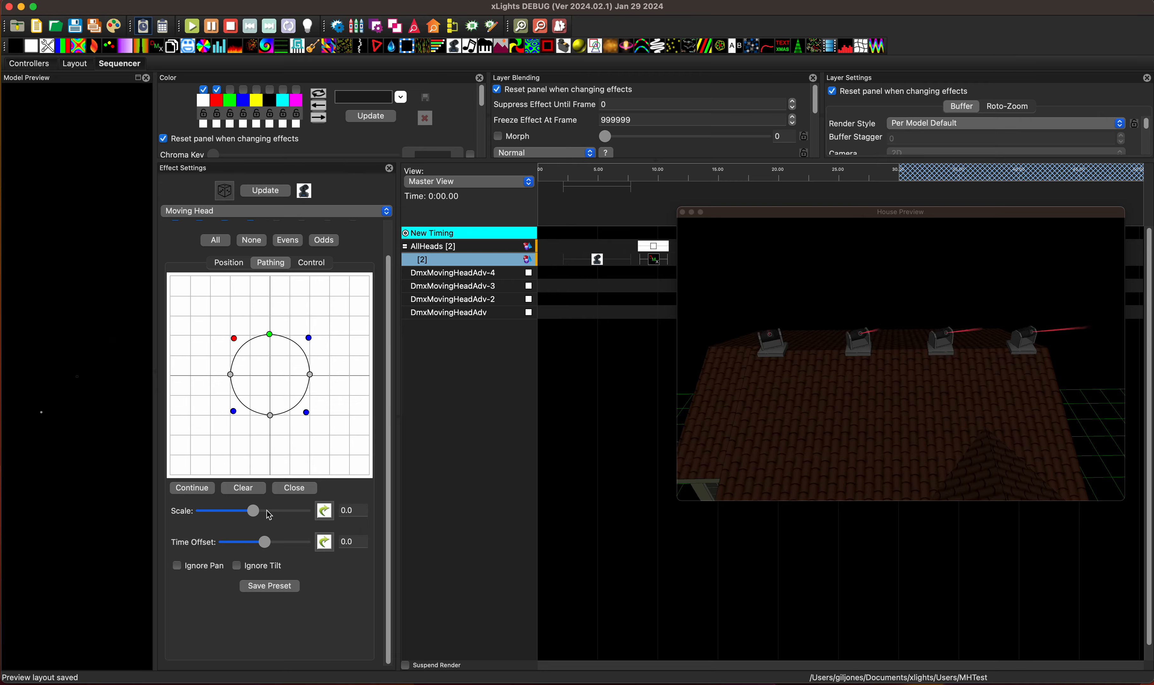
Try several negative and positive scales for the circular path, ending at about -2.2
{"action": "left_click_drag", "start_coordinate": [252, 511], "coordinate": [240, 512]}
{"action": "left_click_drag", "start_coordinate": [222, 514], "coordinate": [216, 514]}
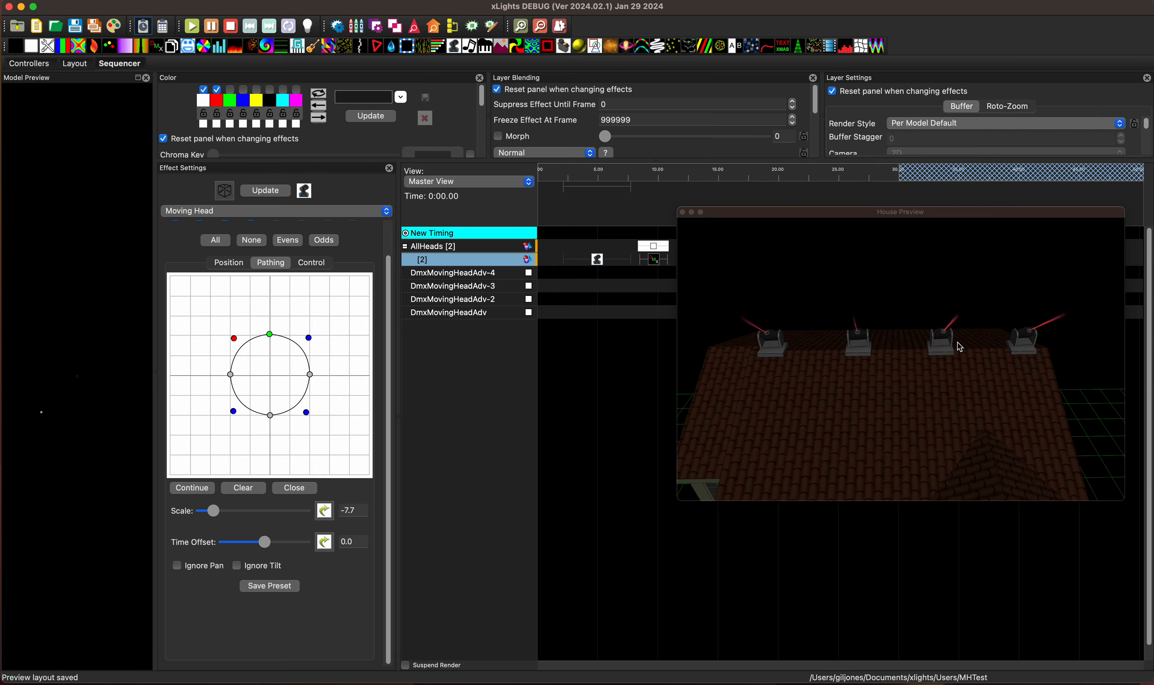
{"action": "scroll", "coordinate": [959, 347], "scroll_direction": "up", "scroll_amount": 2}
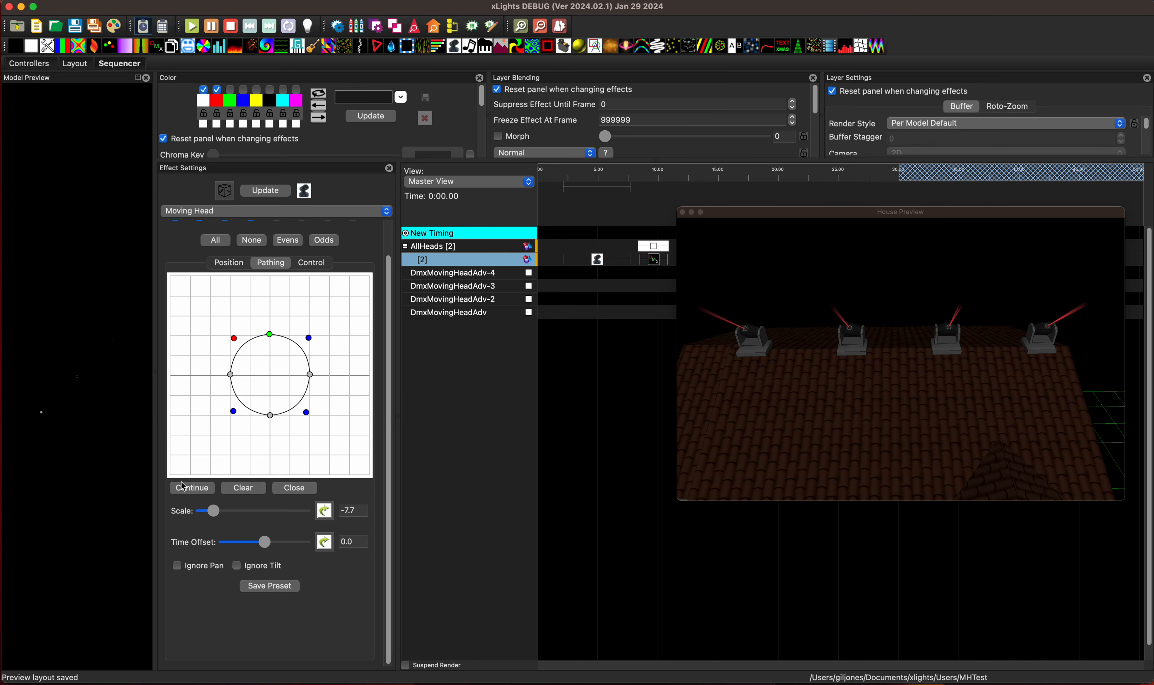
{"action": "left_click_drag", "start_coordinate": [213, 512], "coordinate": [226, 515]}
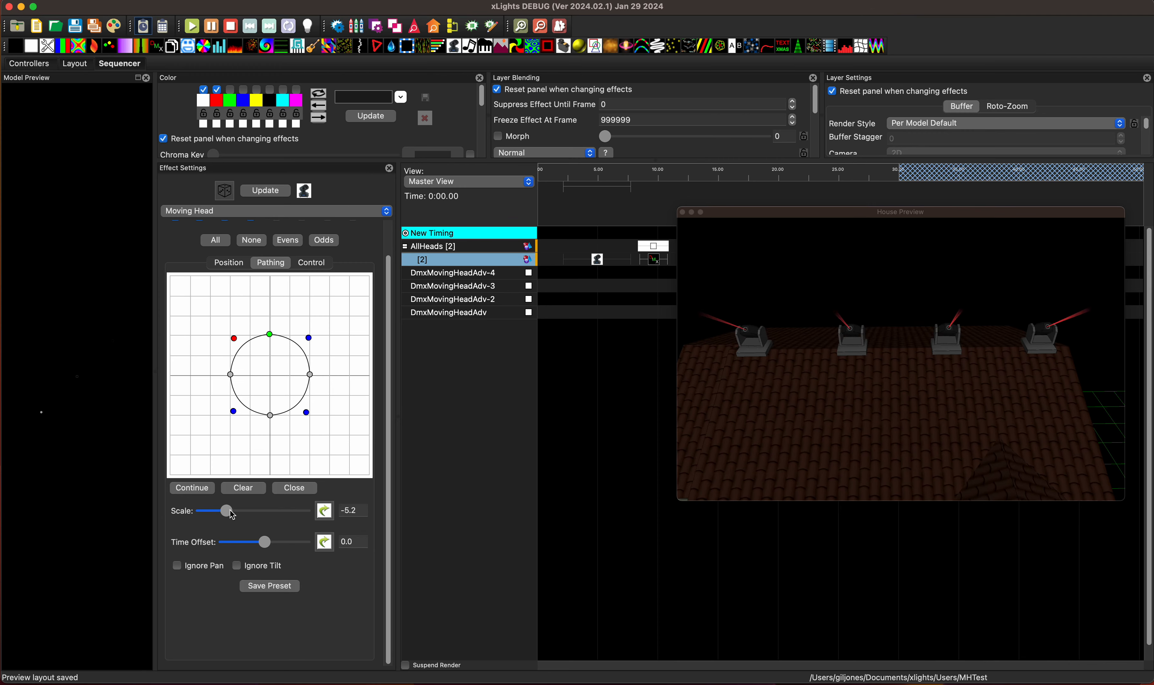
{"action": "left_click_drag", "start_coordinate": [233, 515], "coordinate": [286, 519]}
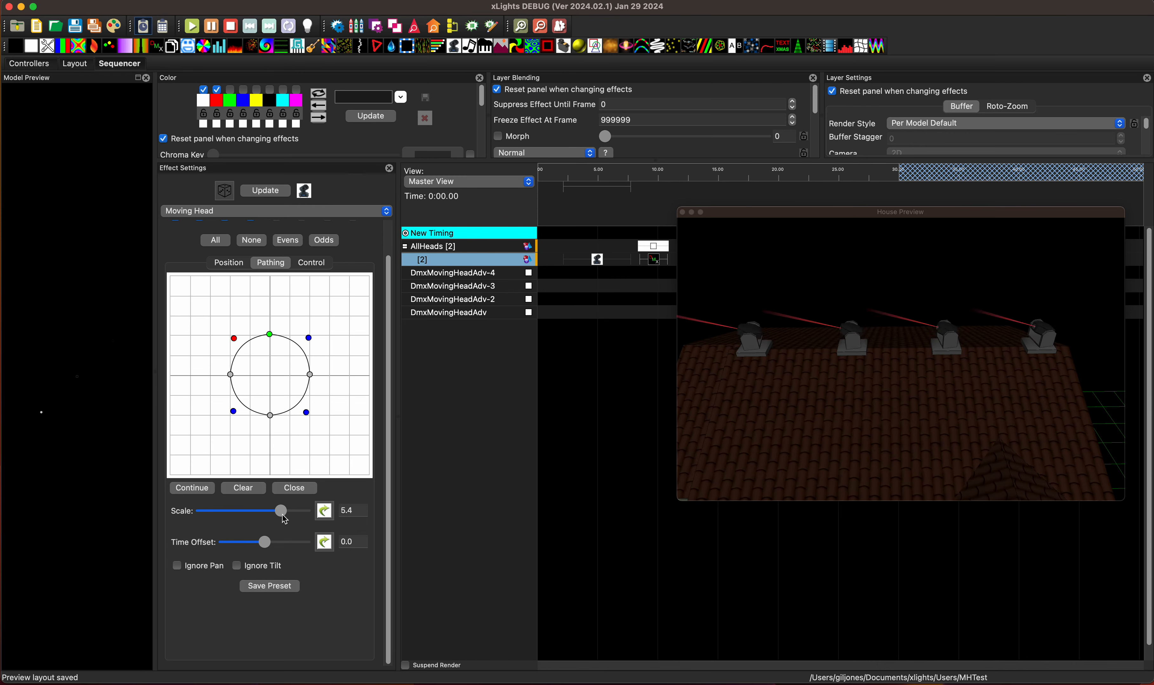
{"action": "left_click_drag", "start_coordinate": [285, 520], "coordinate": [274, 517]}
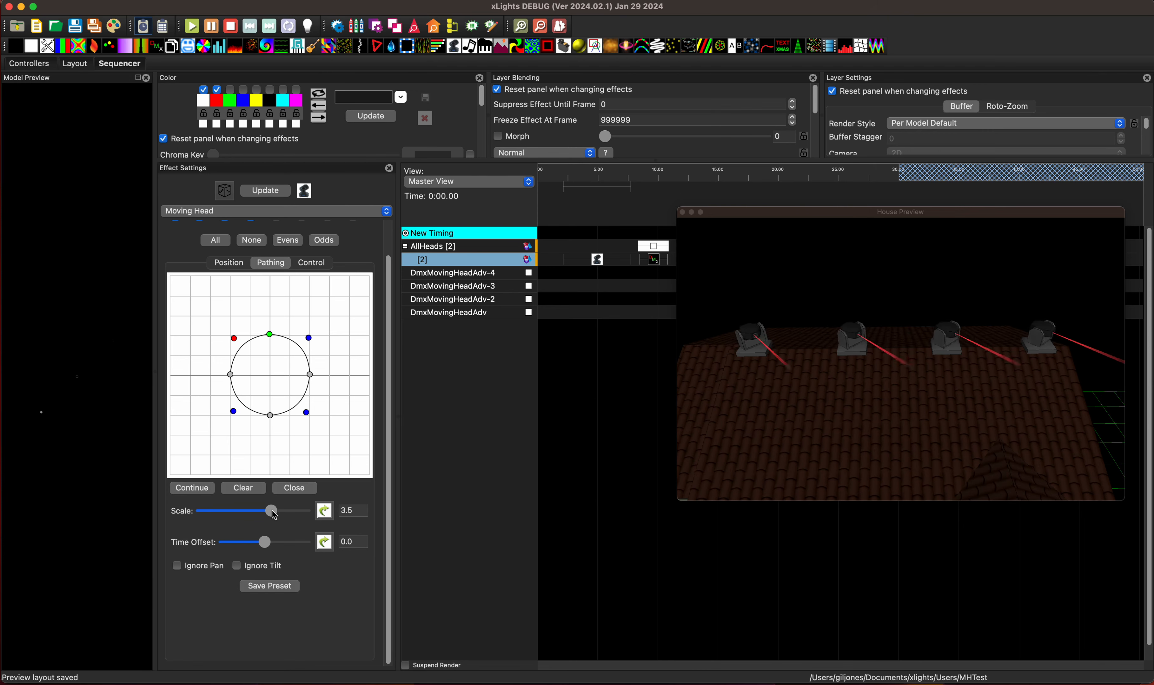
{"action": "left_click_drag", "start_coordinate": [275, 515], "coordinate": [244, 515]}
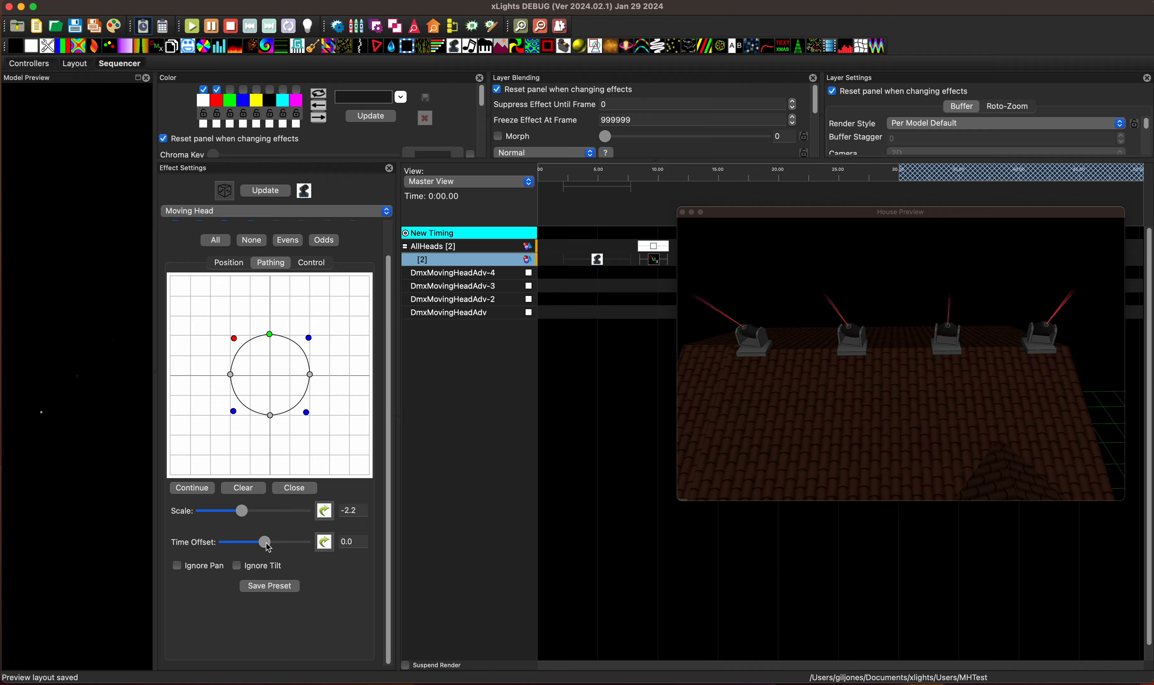
Set the circular path's time offset to 11.2 and check the staggered beam movement in the house preview
{"action": "left_click_drag", "start_coordinate": [845, 387], "coordinate": [929, 396]}
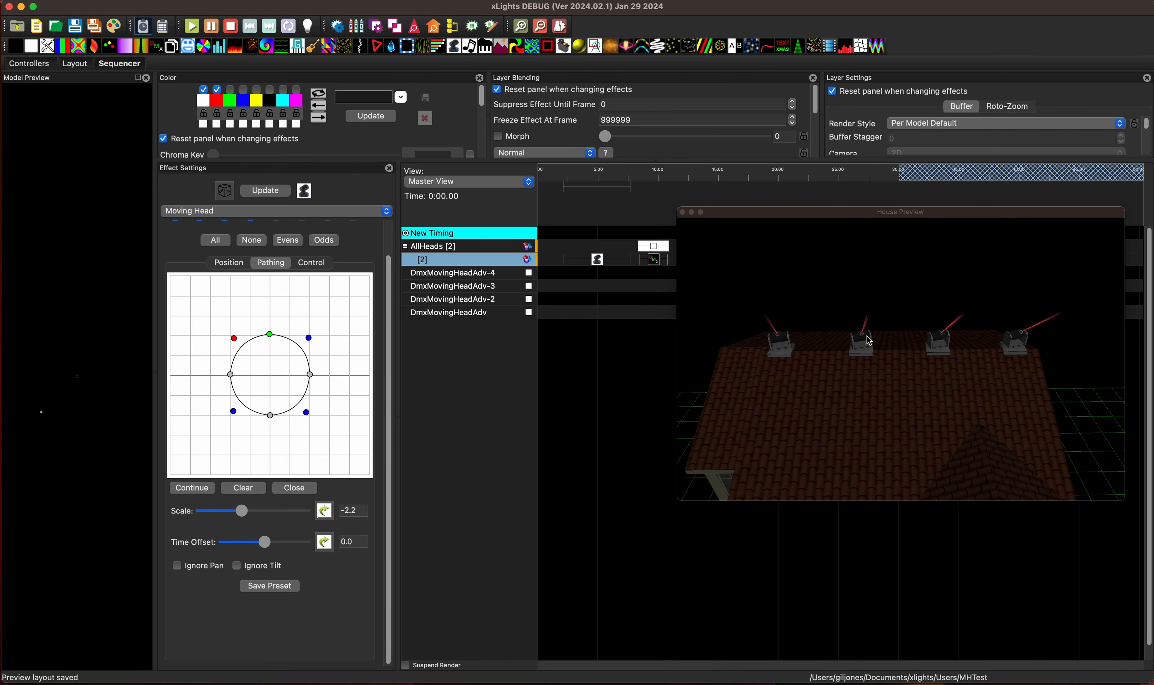
{"action": "left_click_drag", "start_coordinate": [267, 548], "coordinate": [272, 546]}
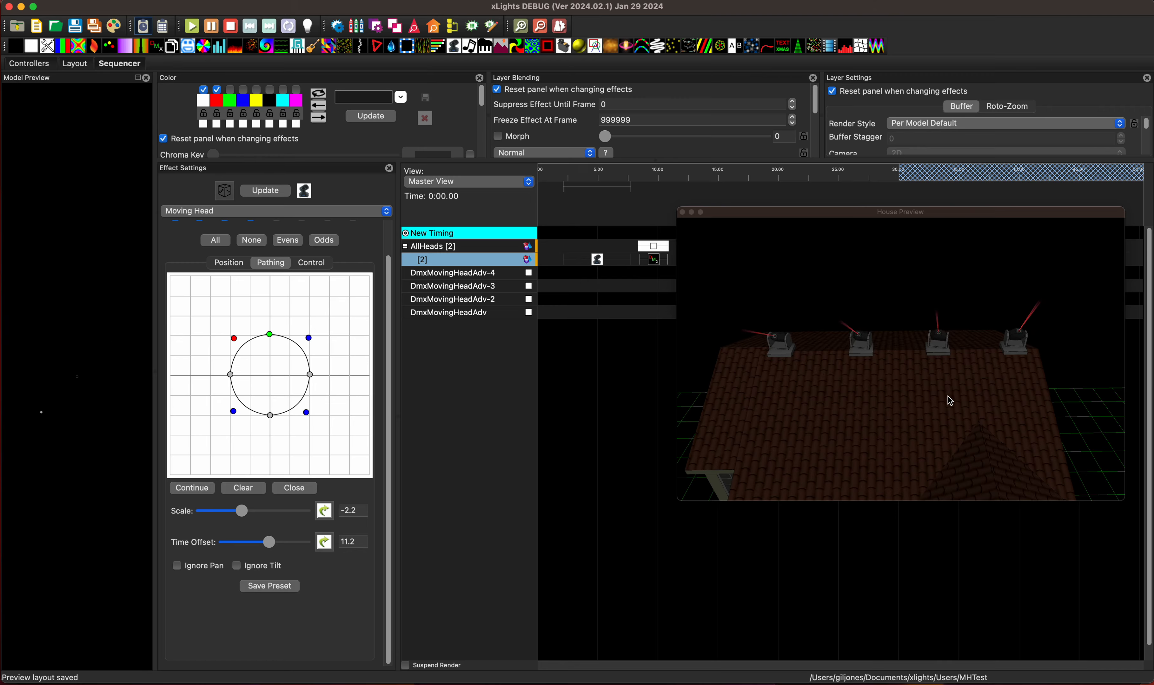
{"action": "left_click_drag", "start_coordinate": [947, 397], "coordinate": [897, 398]}
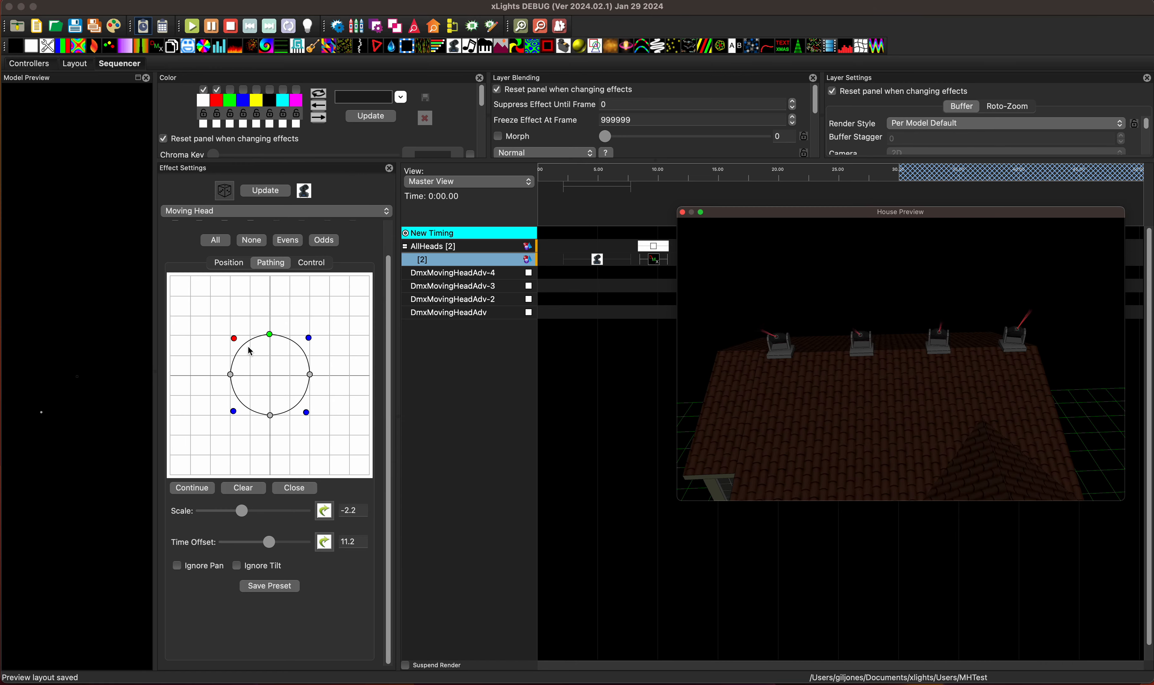
Try the Ignore Pan option on the circular path and turn it off again
{"action": "left_click", "coordinate": [177, 566]}
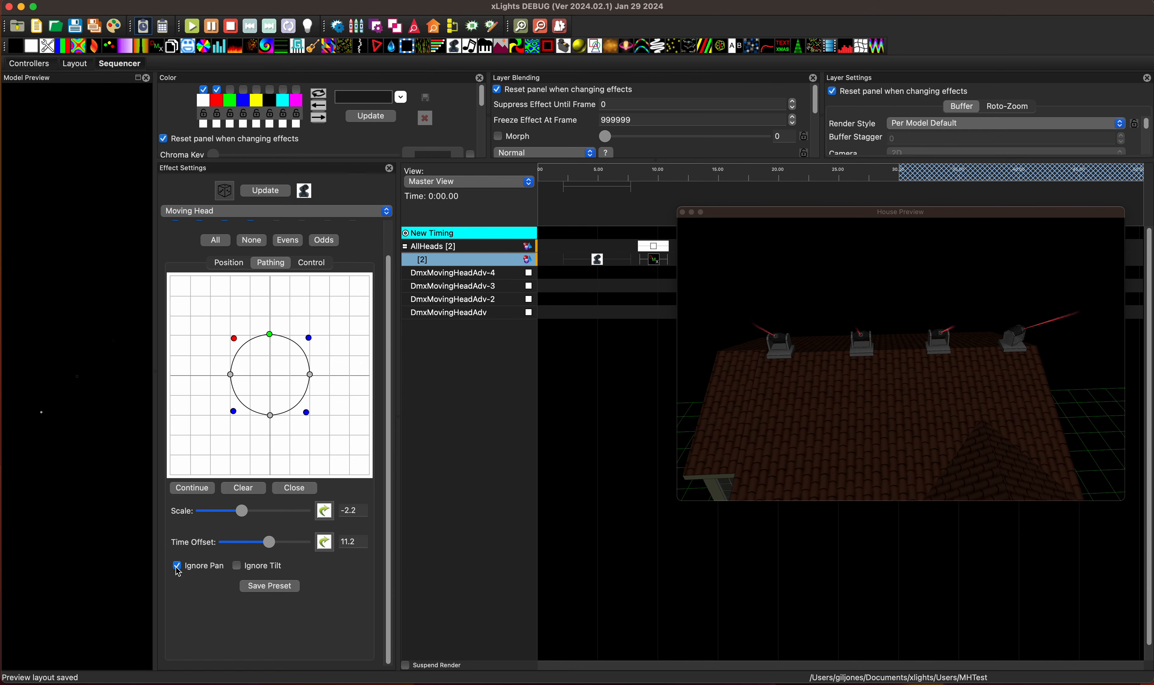
{"action": "left_click", "coordinate": [178, 566]}
{"action": "scroll", "coordinate": [270, 379], "scroll_direction": "up", "scroll_amount": 3}
{"action": "scroll", "coordinate": [270, 378], "scroll_direction": "down", "scroll_amount": 2}
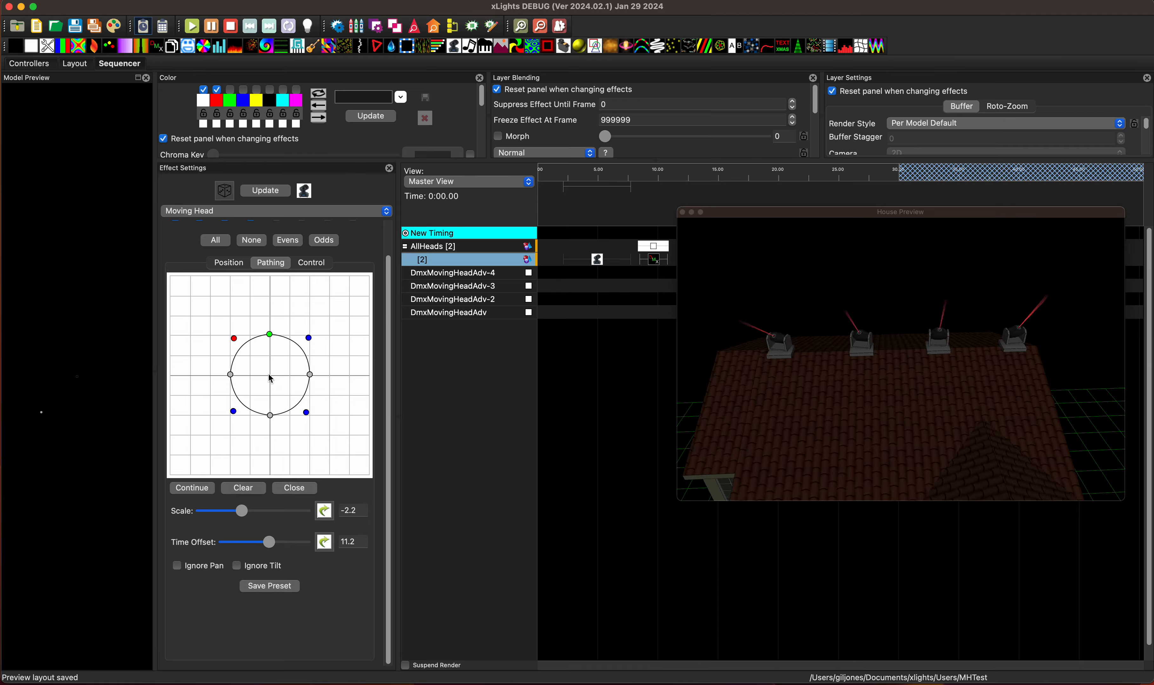
Save the circular path as a moving head preset named Circle
{"action": "left_click", "coordinate": [263, 591]}
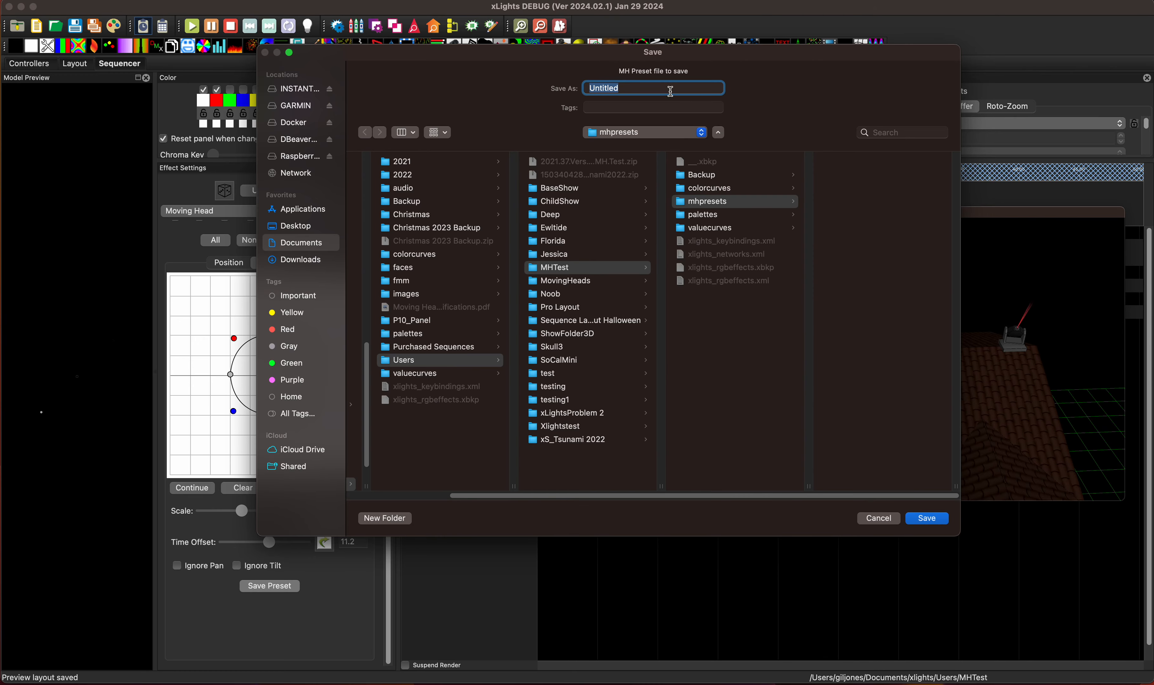
{"action": "type", "text": "Circle"}
{"action": "left_click", "coordinate": [918, 519]}
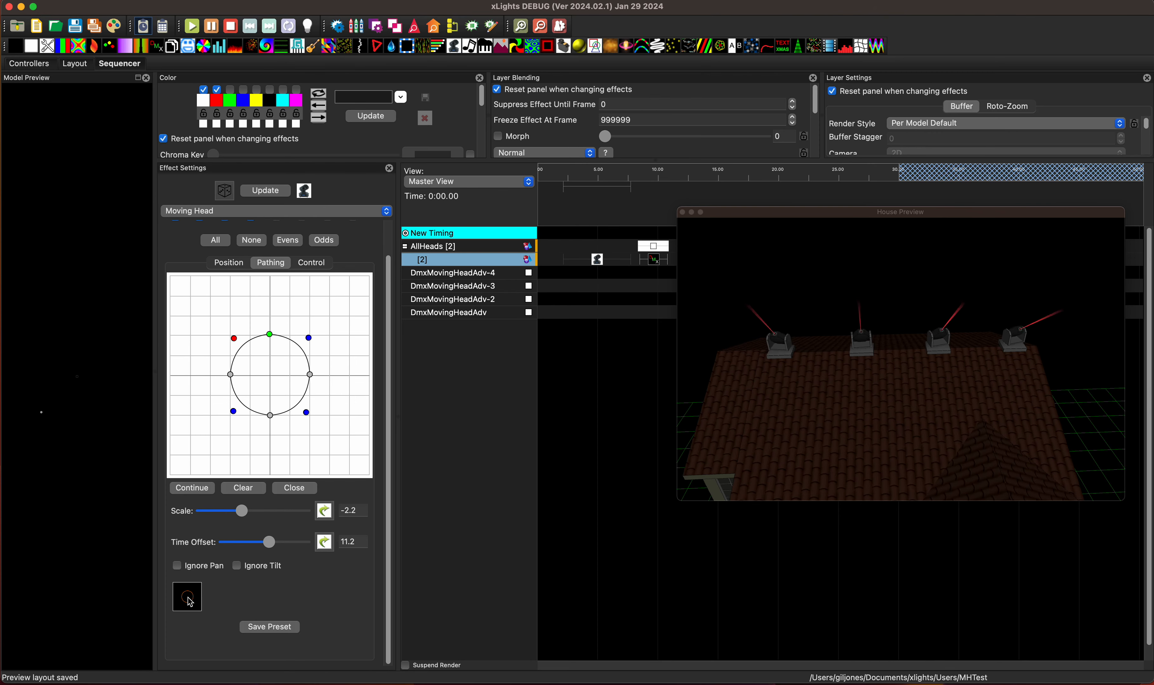
Replace the circle with a closed four-point square path about four cells wide, centered on the pathing grid
{"action": "left_click", "coordinate": [250, 490]}
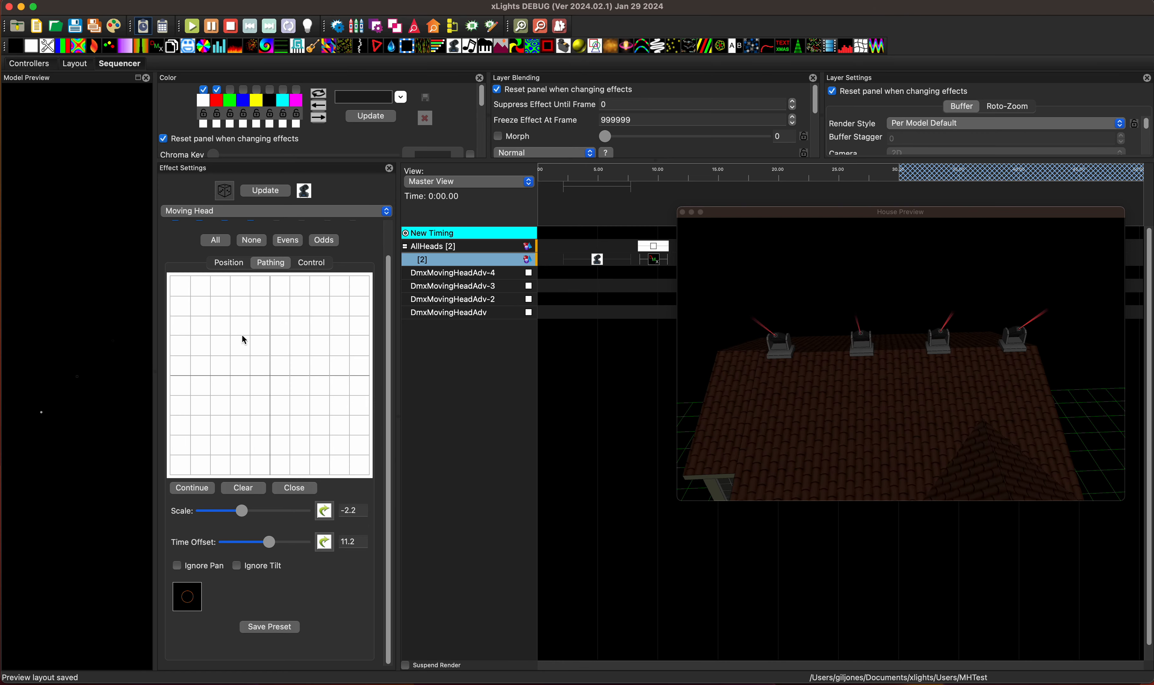
{"action": "left_click", "coordinate": [310, 336]}
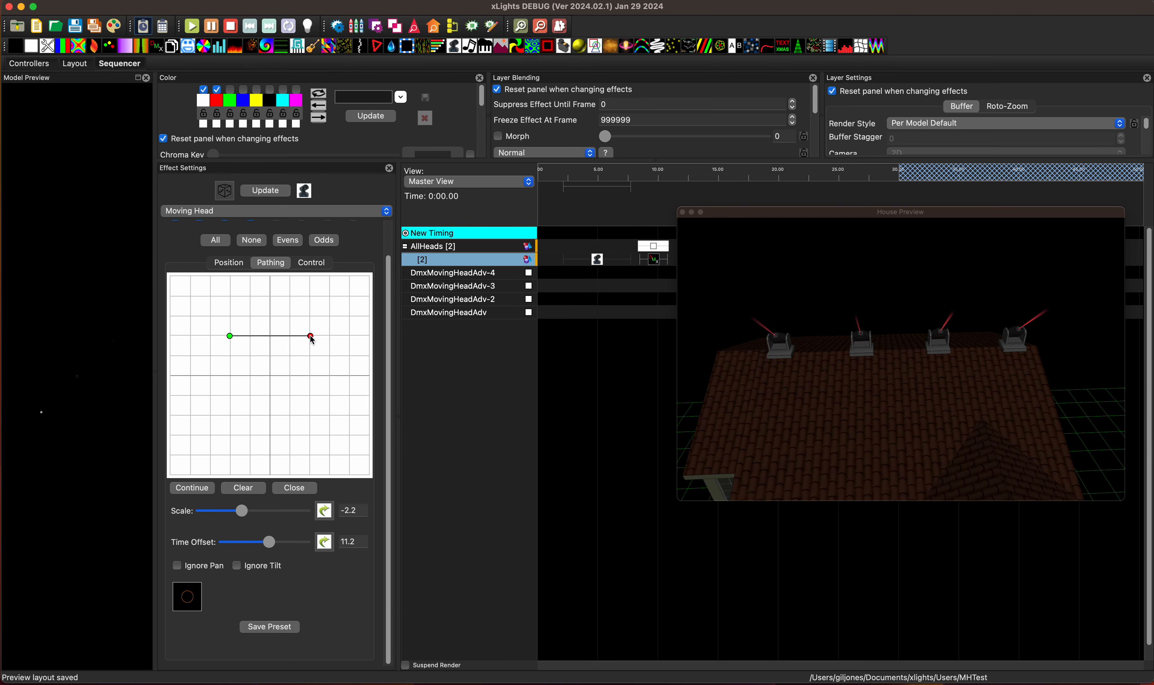
{"action": "left_click", "coordinate": [309, 415]}
{"action": "left_click", "coordinate": [228, 414]}
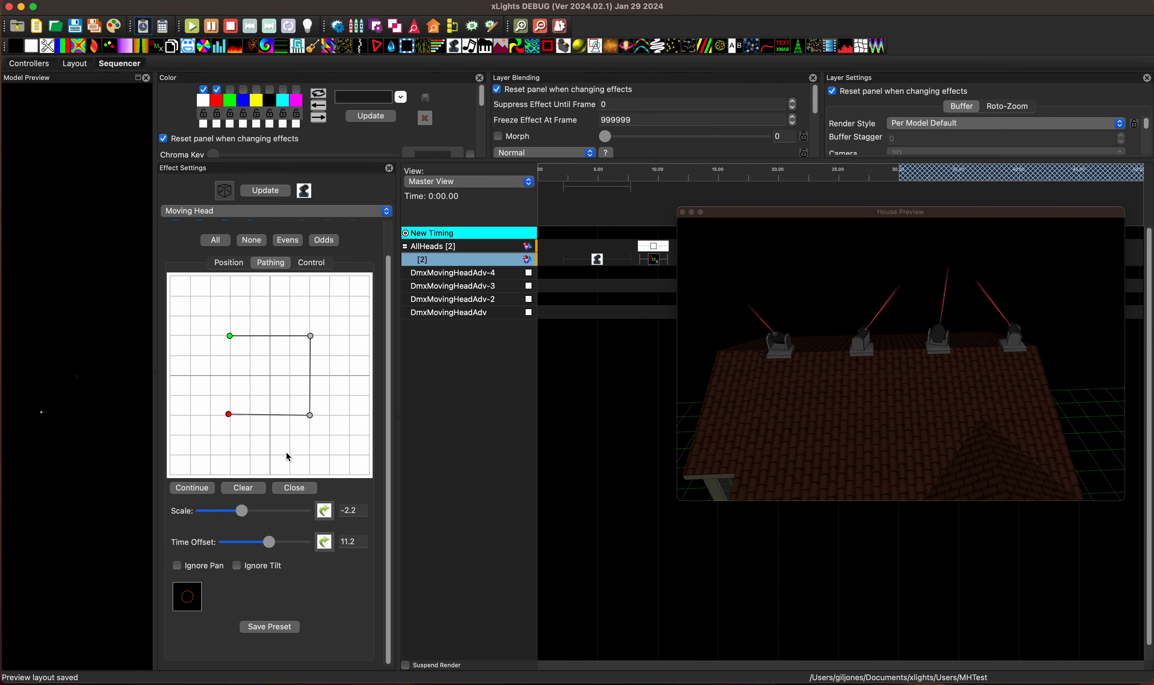
{"action": "left_click", "coordinate": [278, 491]}
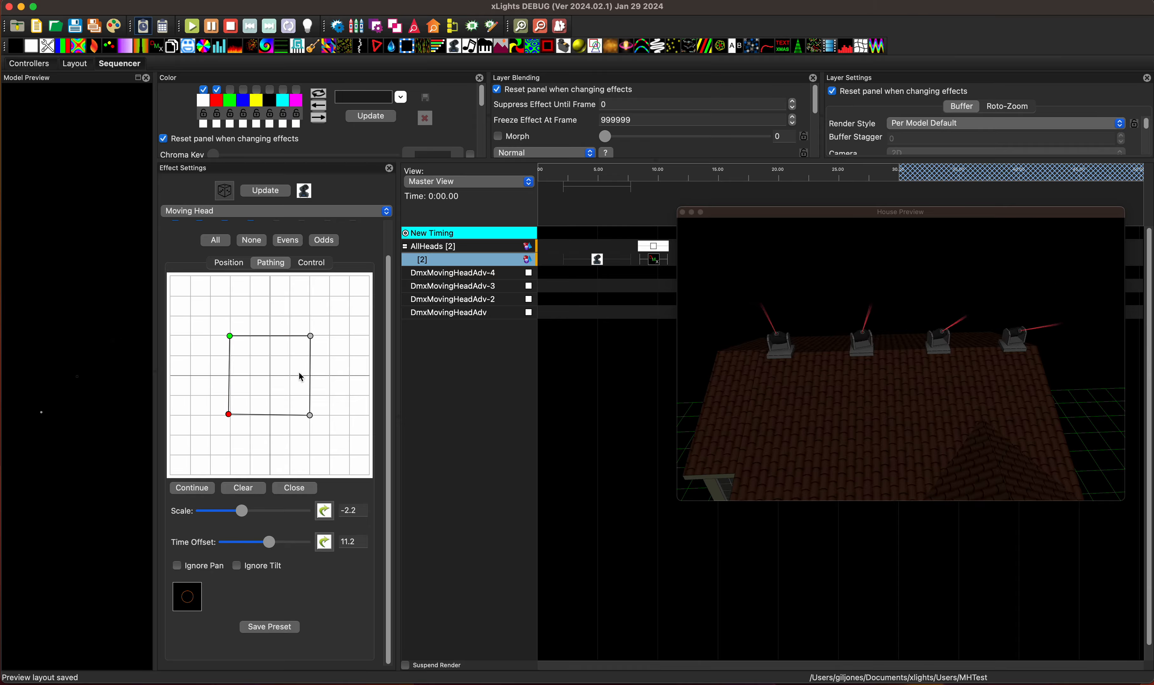
{"action": "left_click_drag", "start_coordinate": [228, 414], "coordinate": [230, 417]}
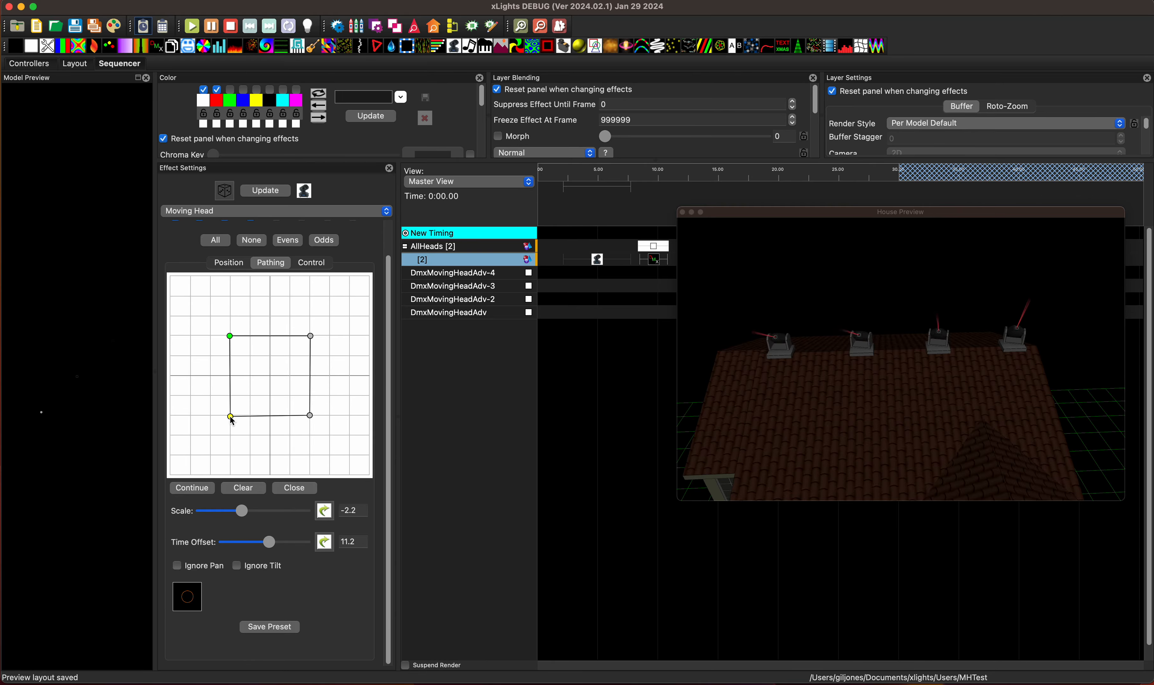
Save the square path as a preset named Square and recall the Circle preset followed by the Square preset
{"action": "left_click", "coordinate": [269, 627]}
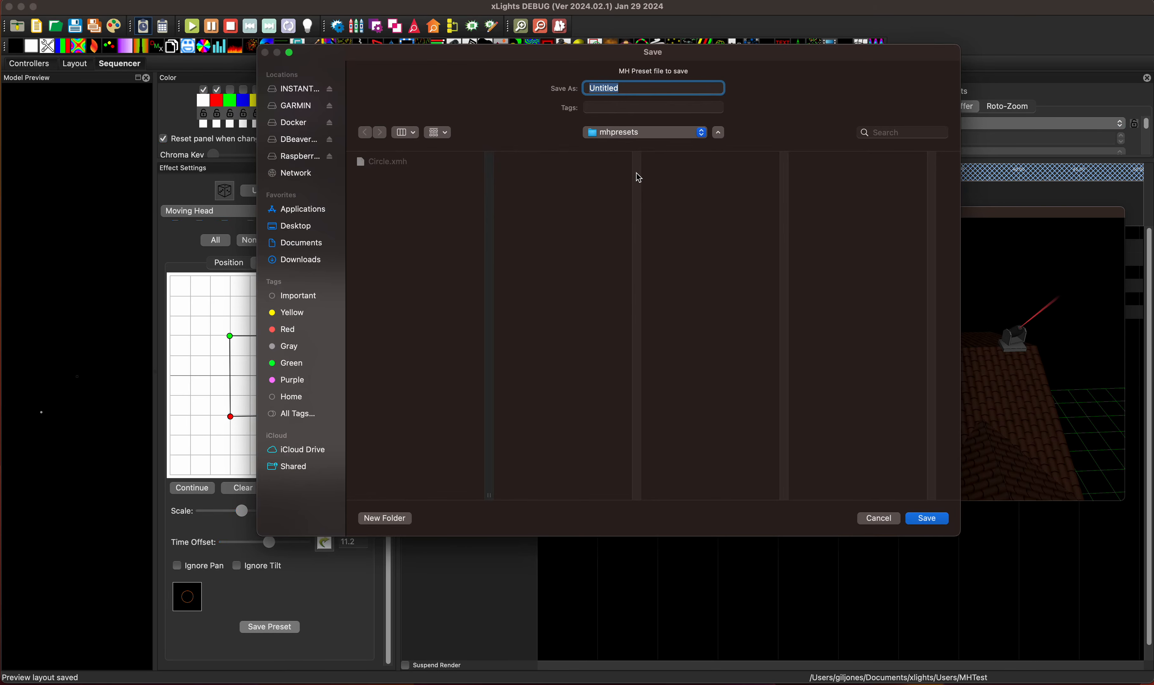
{"action": "type", "text": "Square"}
{"action": "left_click", "coordinate": [925, 519]}
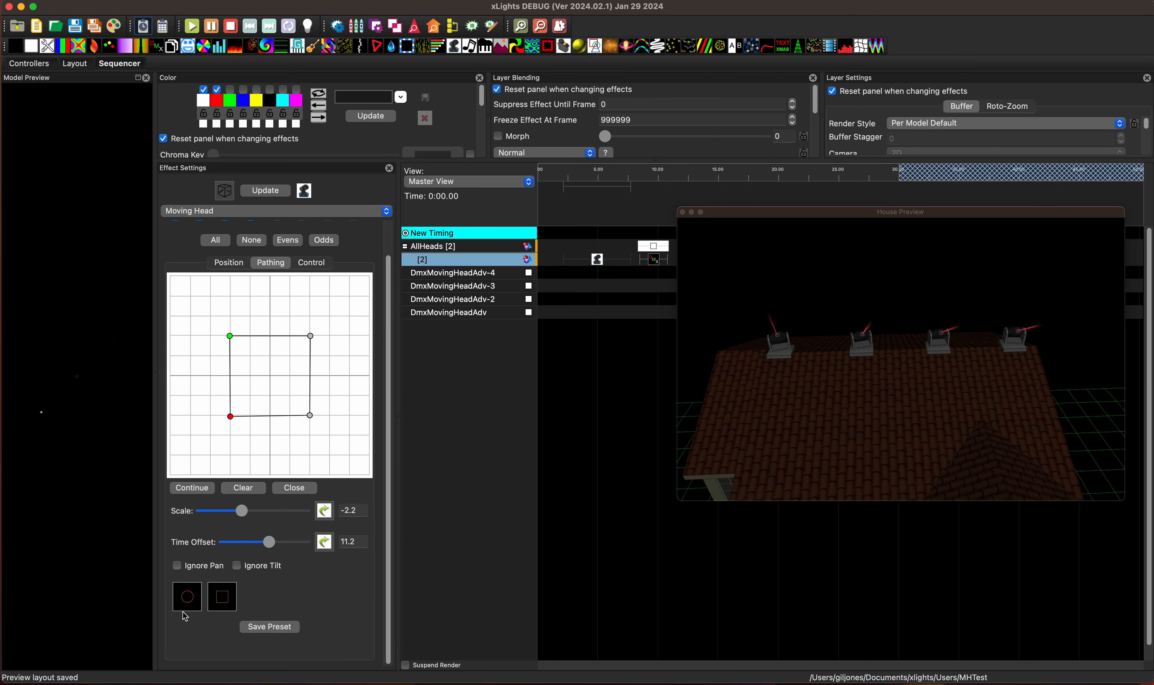
{"action": "left_click", "coordinate": [188, 600]}
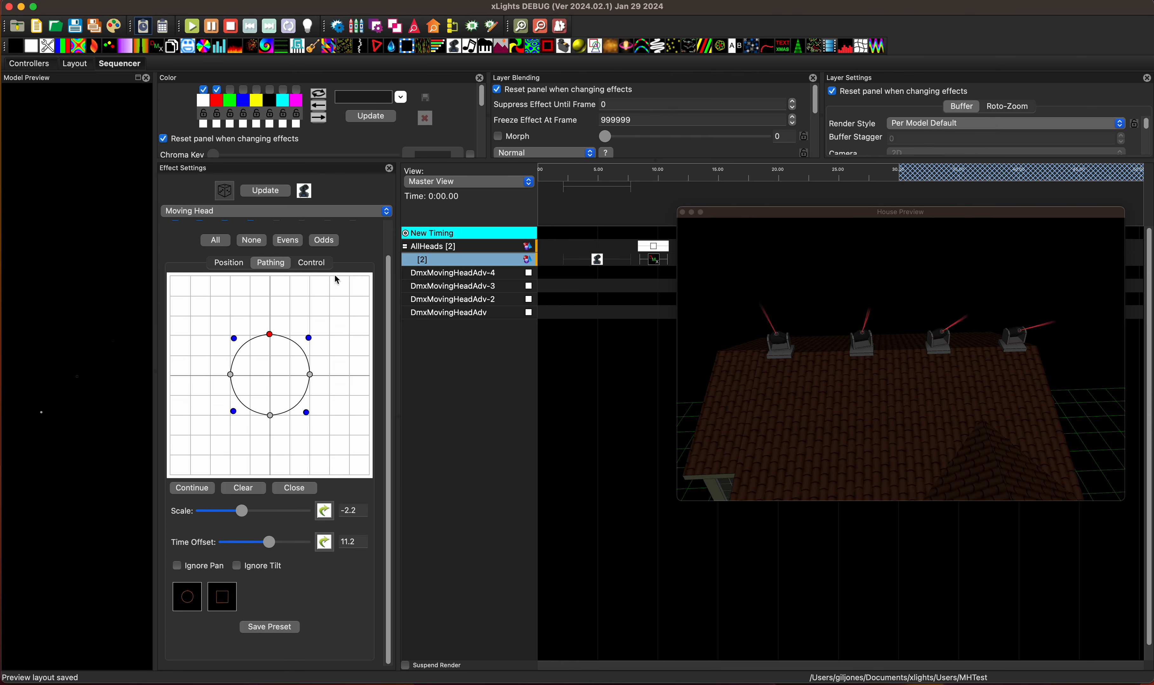
{"action": "left_click", "coordinate": [227, 604]}
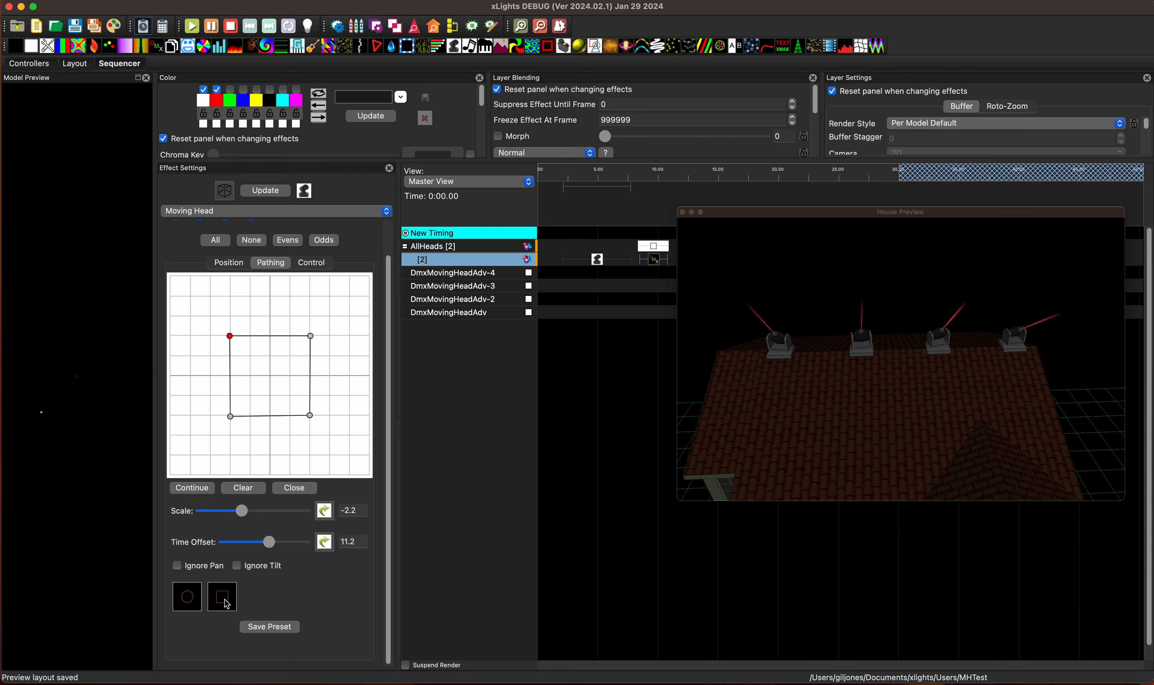
Select only the even-numbered fixtures and set their color to green
{"action": "left_click", "coordinate": [230, 267]}
{"action": "scroll", "coordinate": [391, 258], "scroll_direction": "up", "scroll_amount": 2}
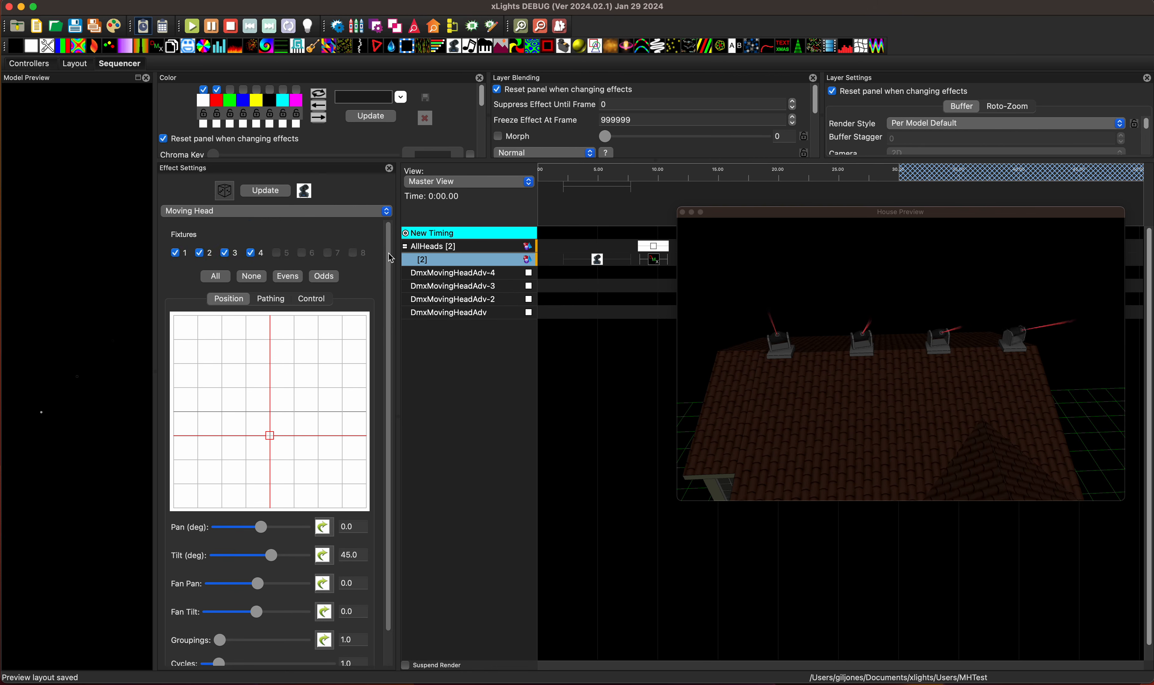
{"action": "scroll", "coordinate": [390, 258], "scroll_direction": "down", "scroll_amount": 2}
{"action": "scroll", "coordinate": [391, 258], "scroll_direction": "up", "scroll_amount": 2}
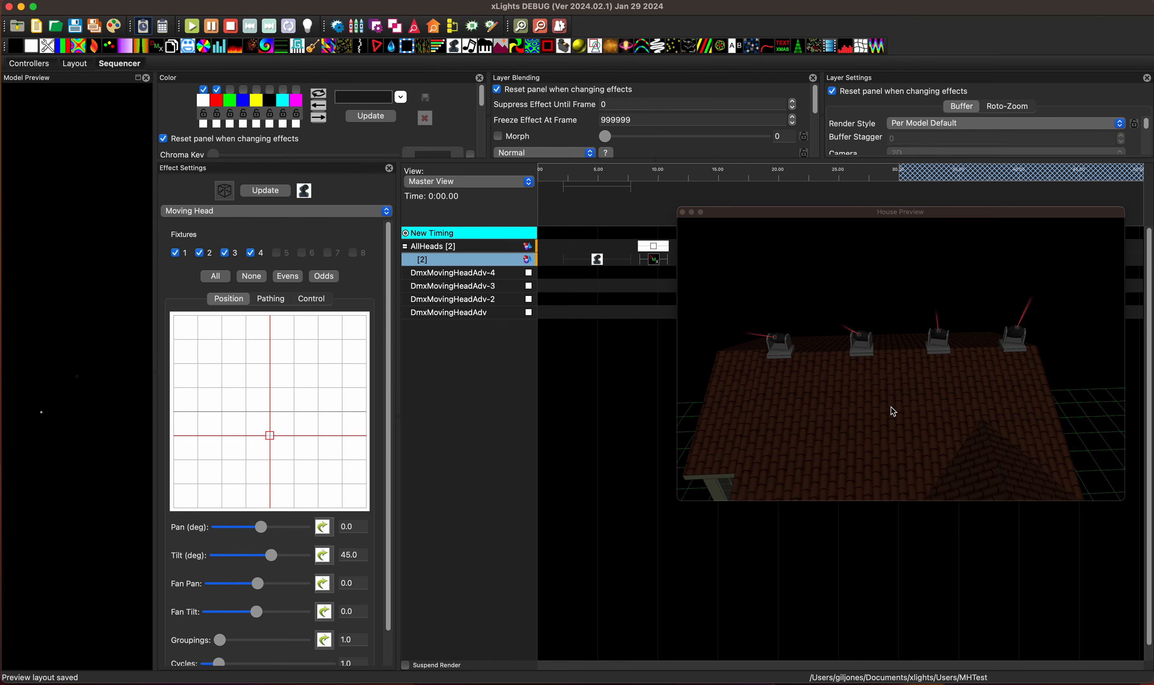
{"action": "left_click_drag", "start_coordinate": [894, 383], "coordinate": [894, 382]}
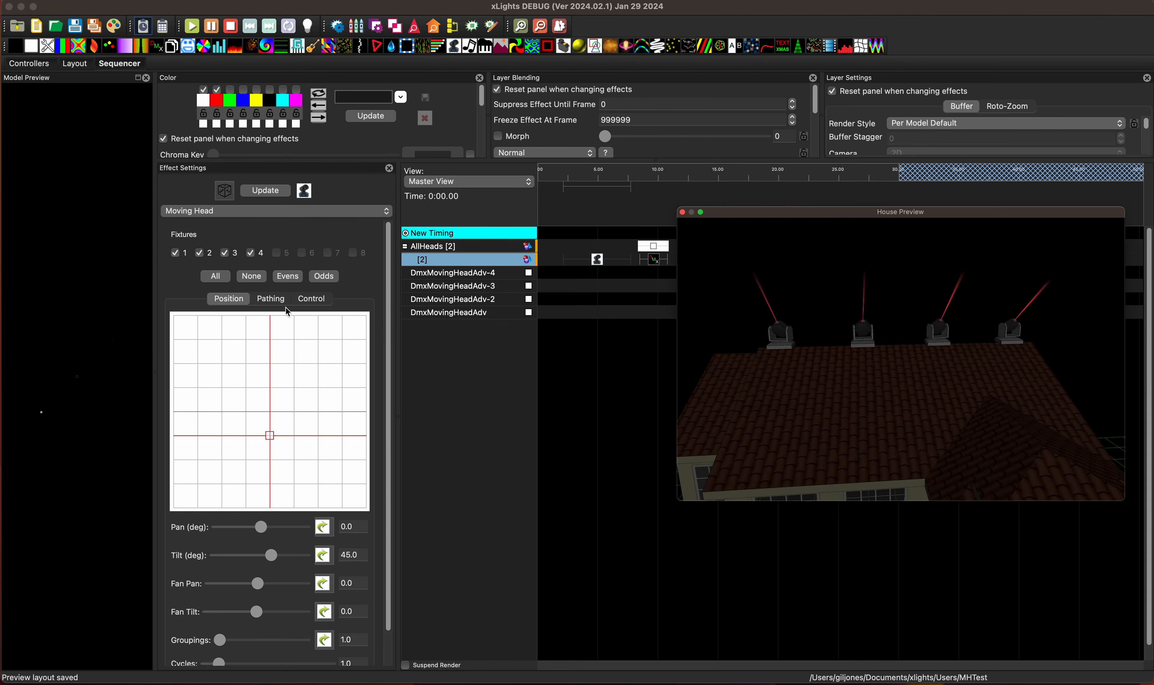
{"action": "left_click", "coordinate": [287, 276]}
{"action": "left_click", "coordinate": [311, 299]}
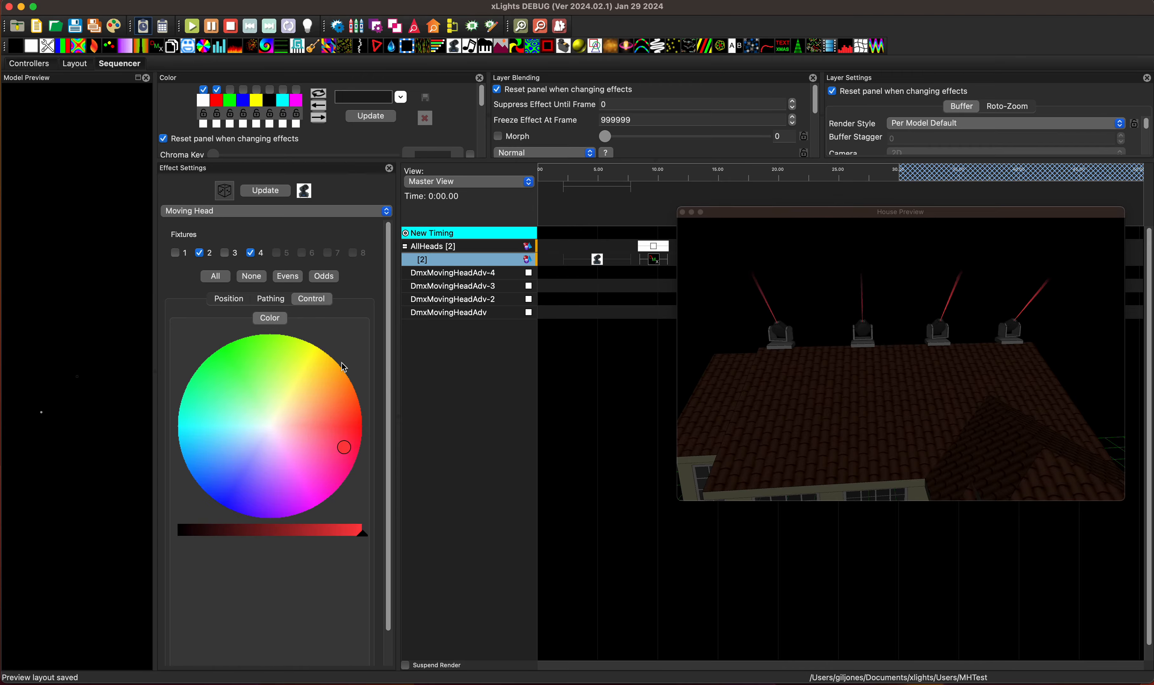
{"action": "left_click", "coordinate": [225, 359]}
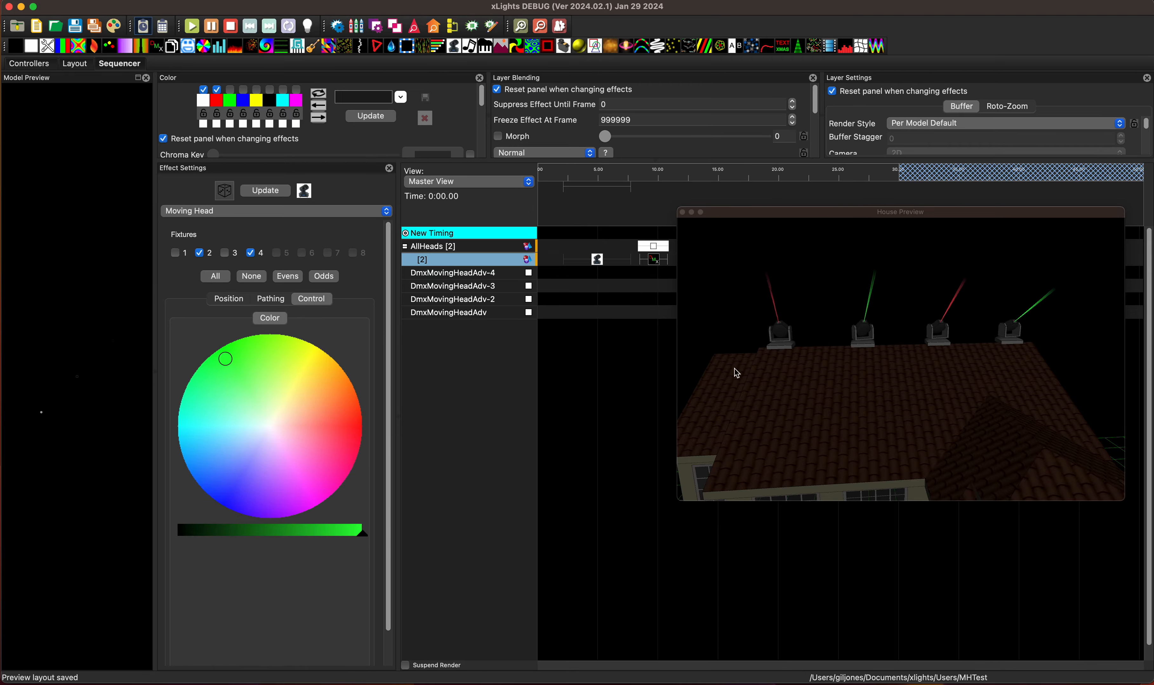
{"action": "left_click_drag", "start_coordinate": [952, 385], "coordinate": [950, 387]}
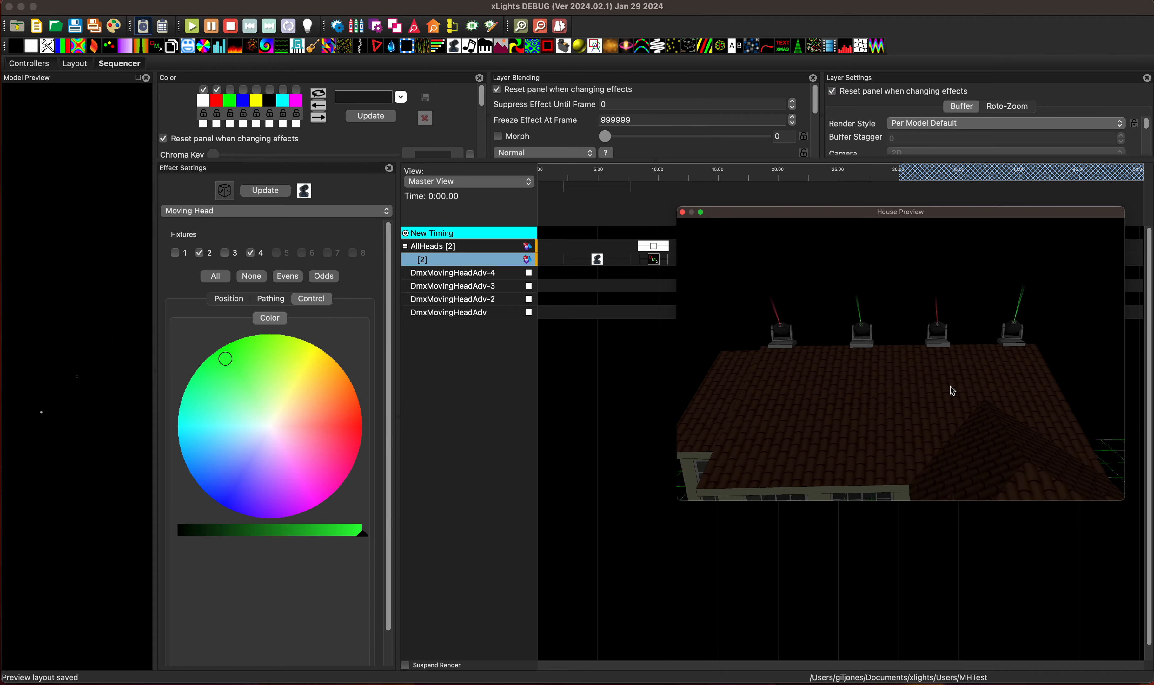
Clear the square movement path from the pathing grid
{"action": "left_click", "coordinate": [228, 299]}
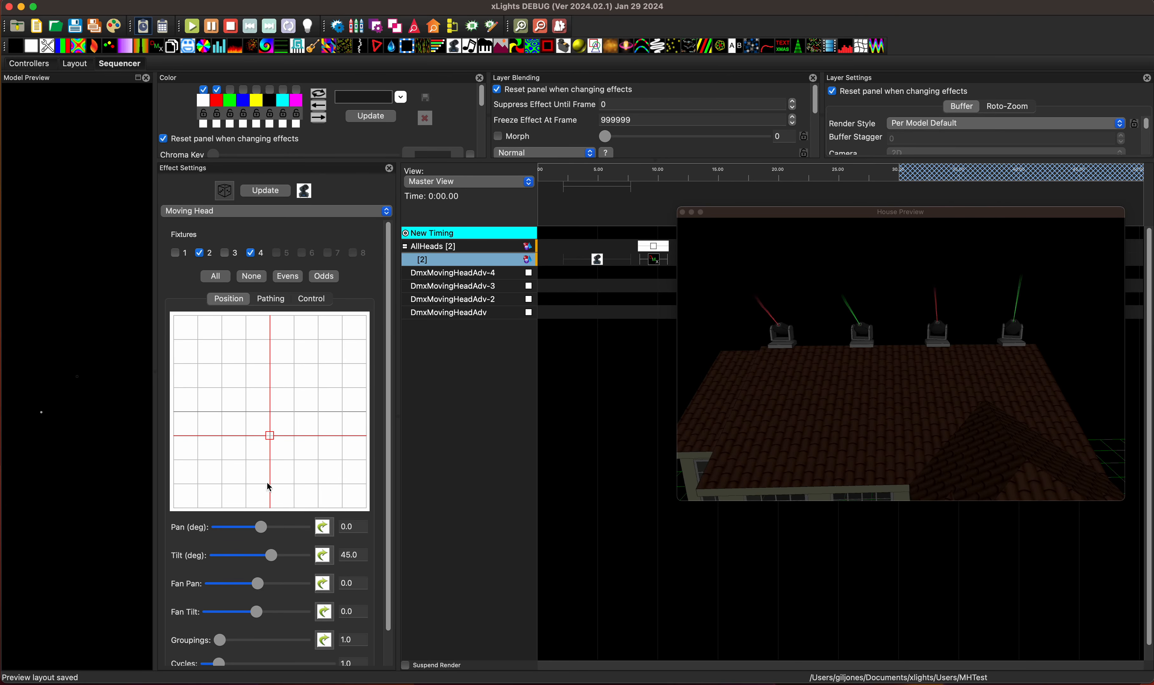
{"action": "left_click", "coordinate": [270, 299]}
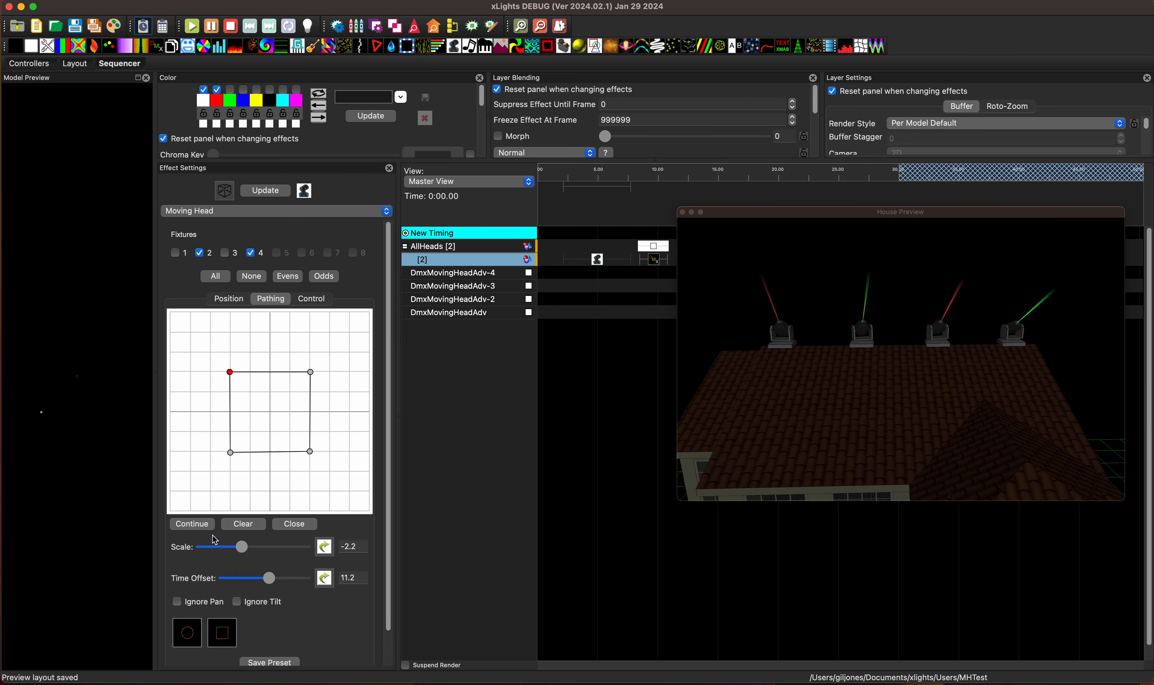
{"action": "left_click", "coordinate": [247, 525]}
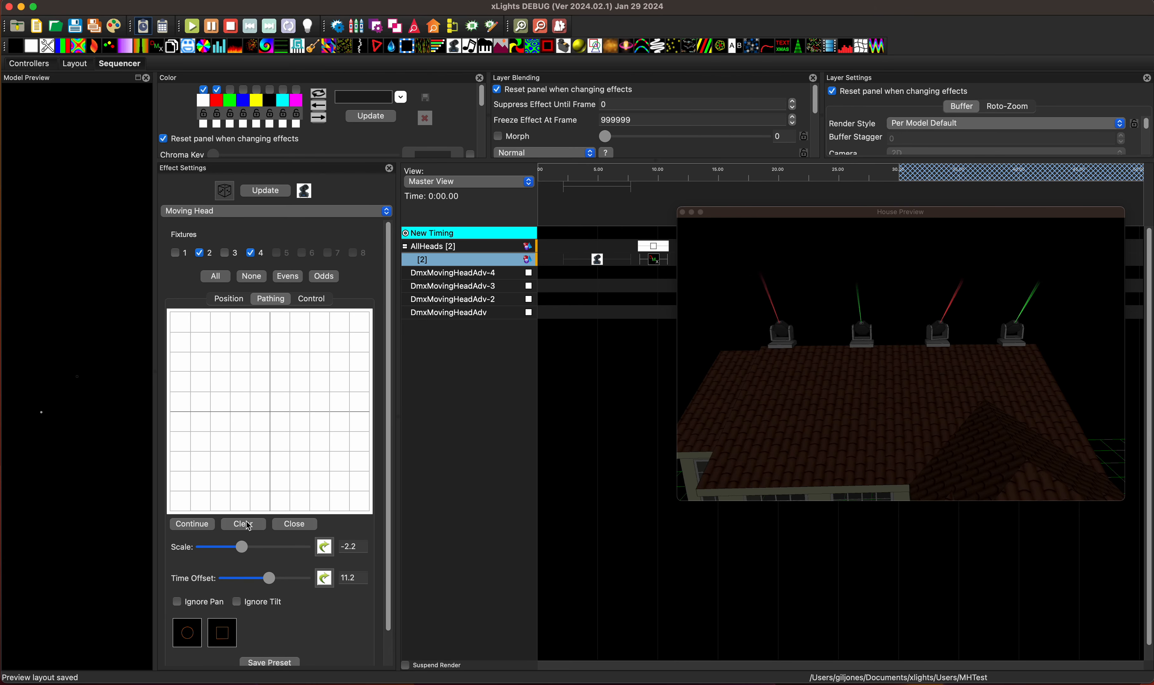
Select all four fixtures and set their Fan Pan to 18.7
{"action": "left_click", "coordinate": [214, 279]}
{"action": "left_click", "coordinate": [230, 301]}
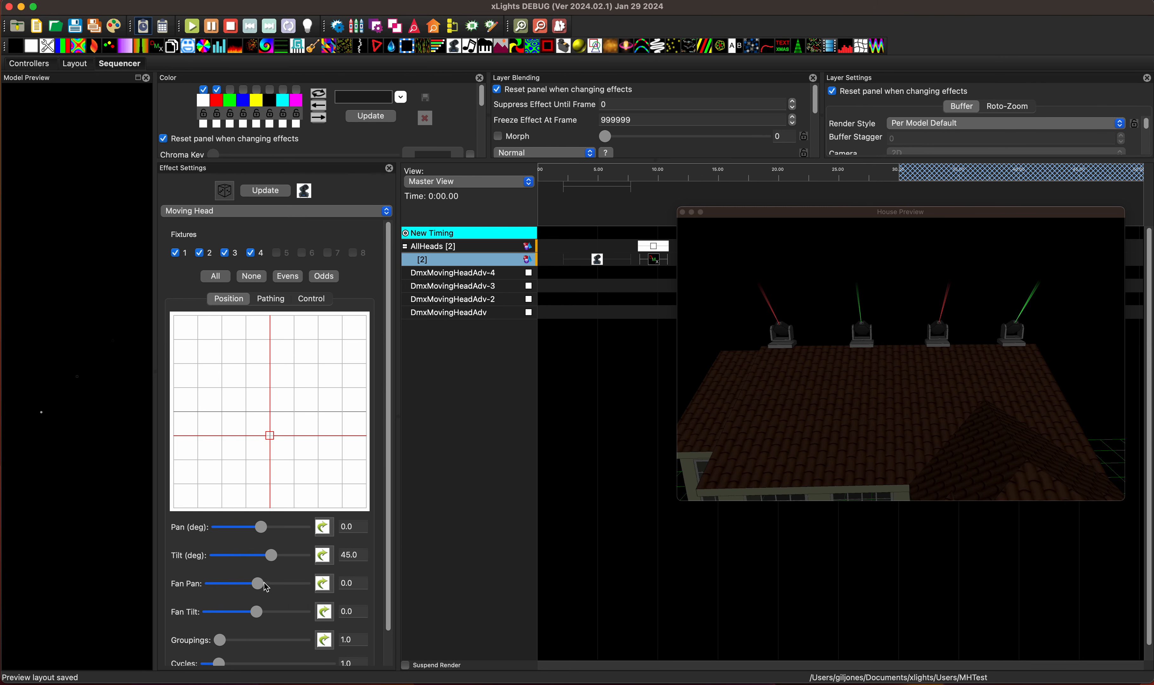
{"action": "left_click_drag", "start_coordinate": [261, 591], "coordinate": [266, 593]}
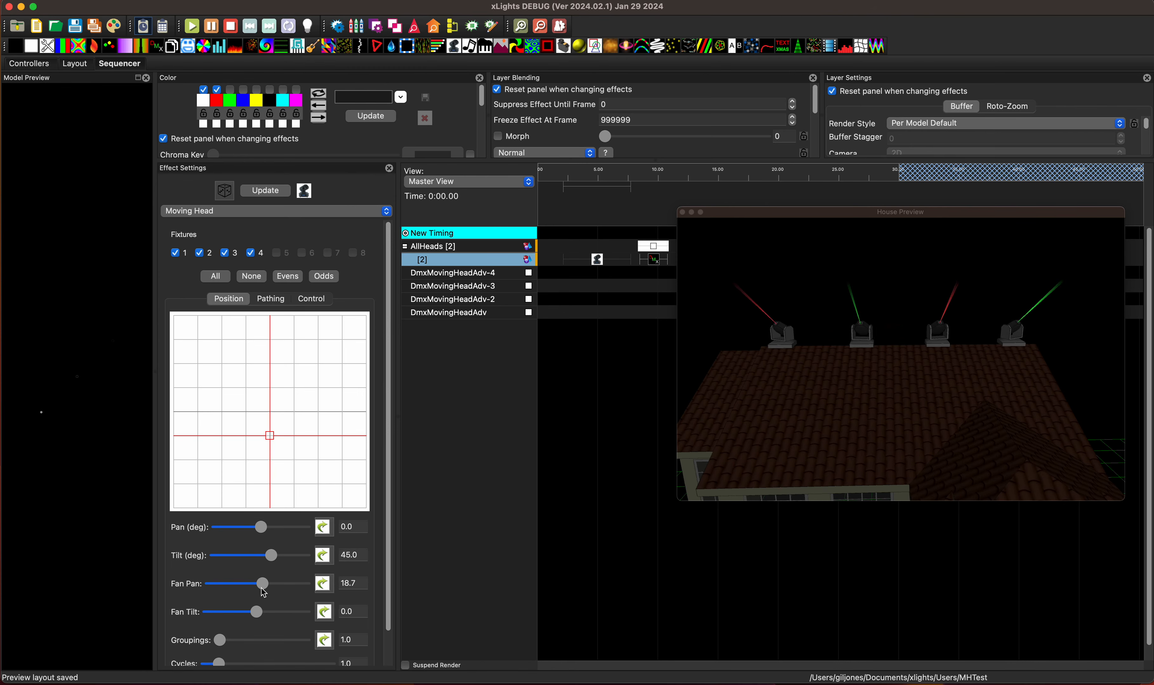
Save the fanned position as a preset named Fan1 and widen the effect settings area to show its thumbnail
{"action": "scroll", "coordinate": [266, 594], "scroll_direction": "down", "scroll_amount": 2}
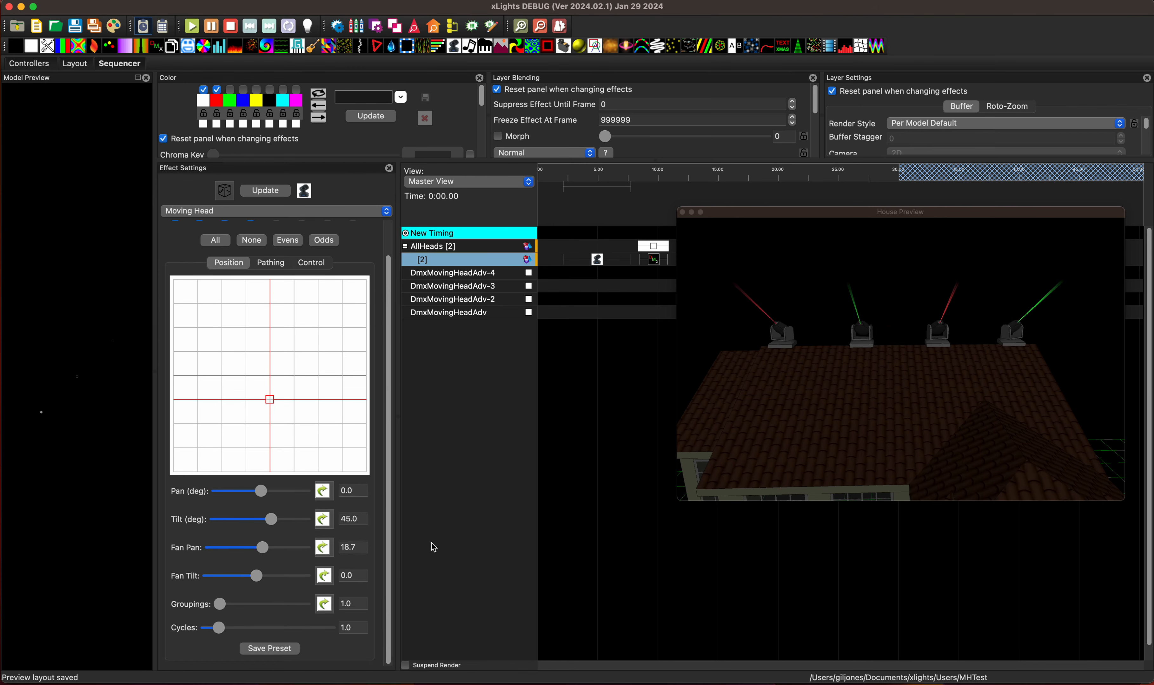
{"action": "left_click", "coordinate": [266, 649]}
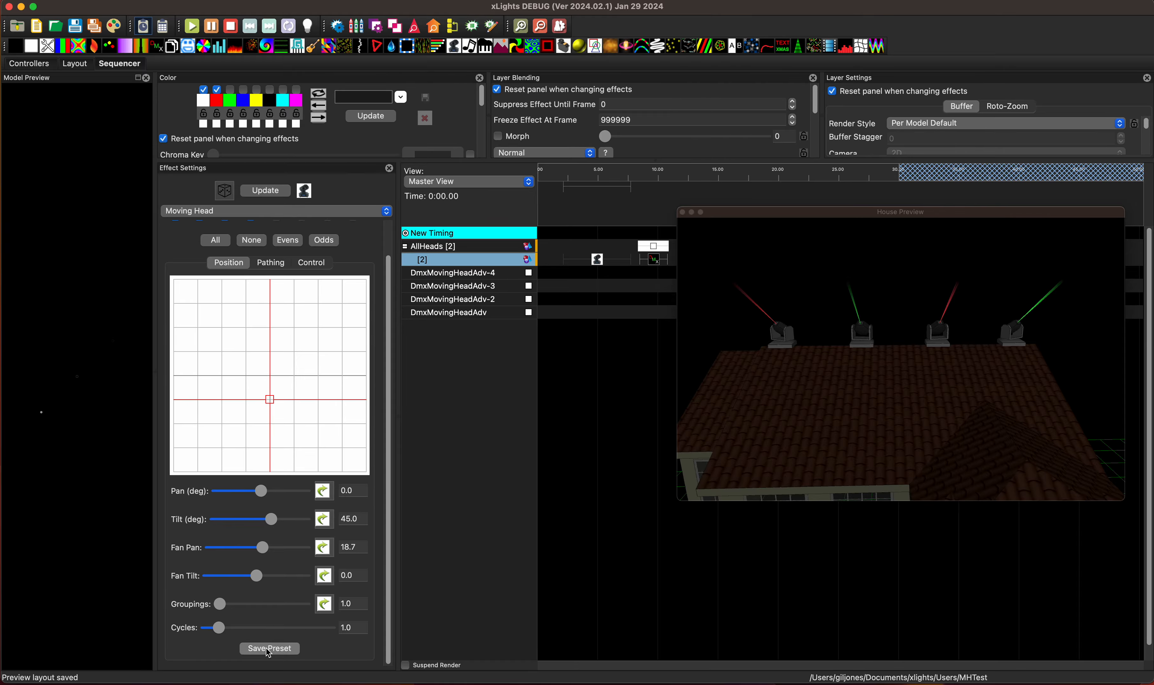
{"action": "type", "text": "Fan1"}
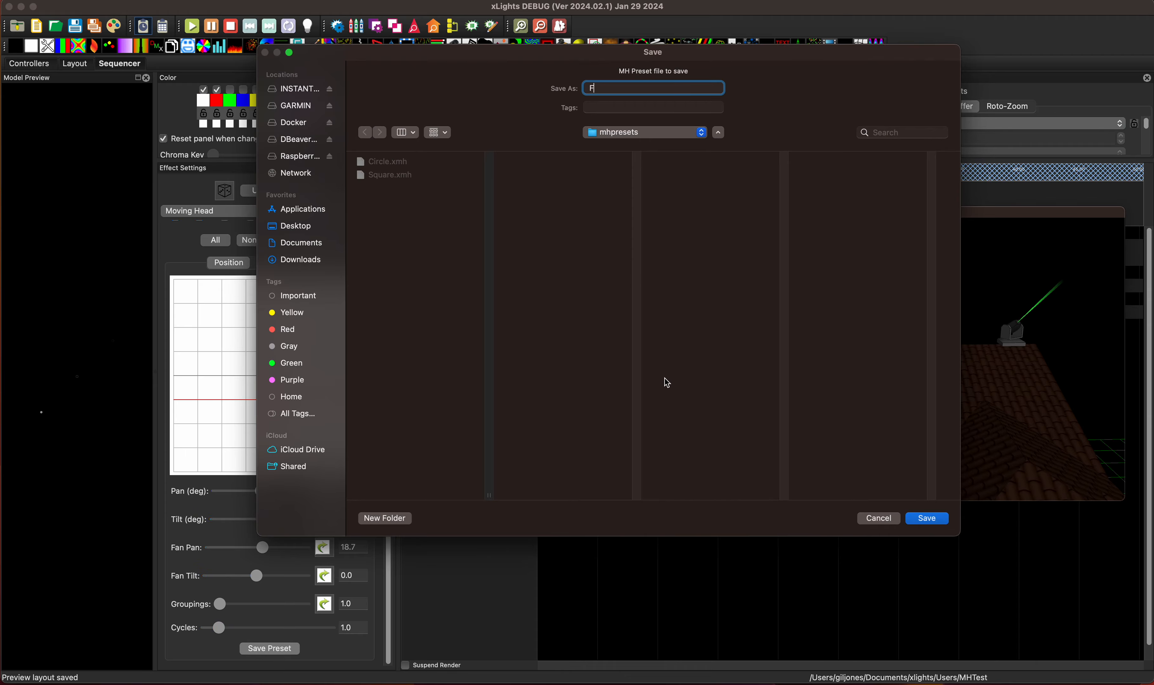
{"action": "left_click", "coordinate": [926, 521]}
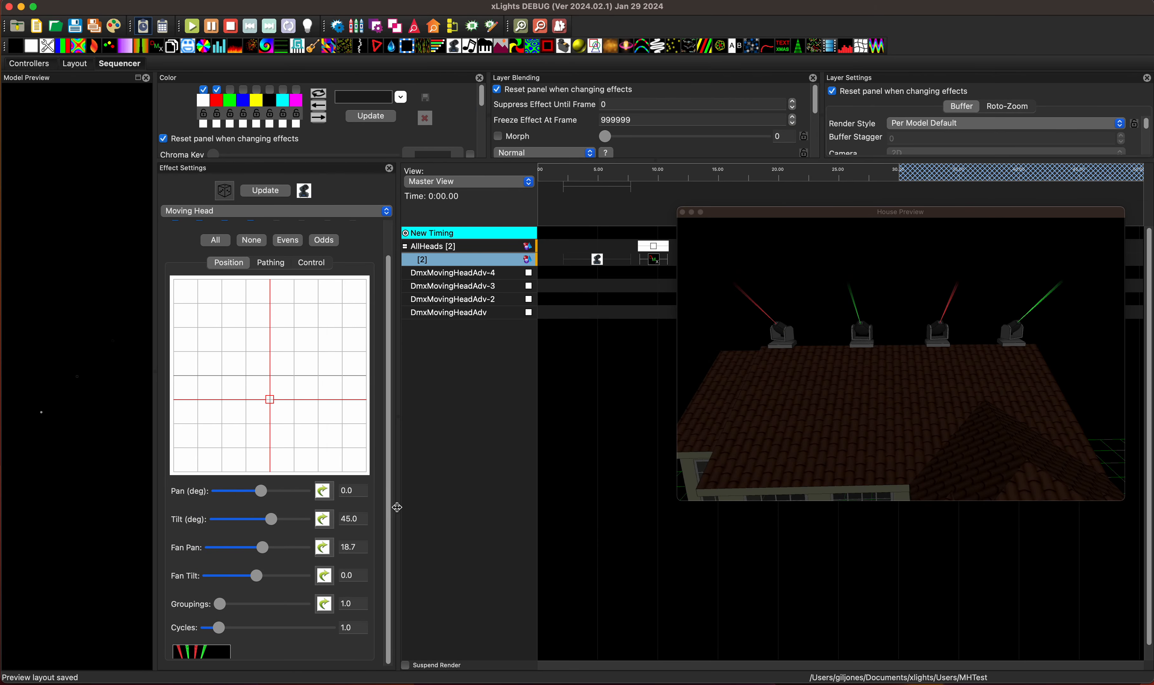
{"action": "left_click_drag", "start_coordinate": [402, 507], "coordinate": [404, 503]}
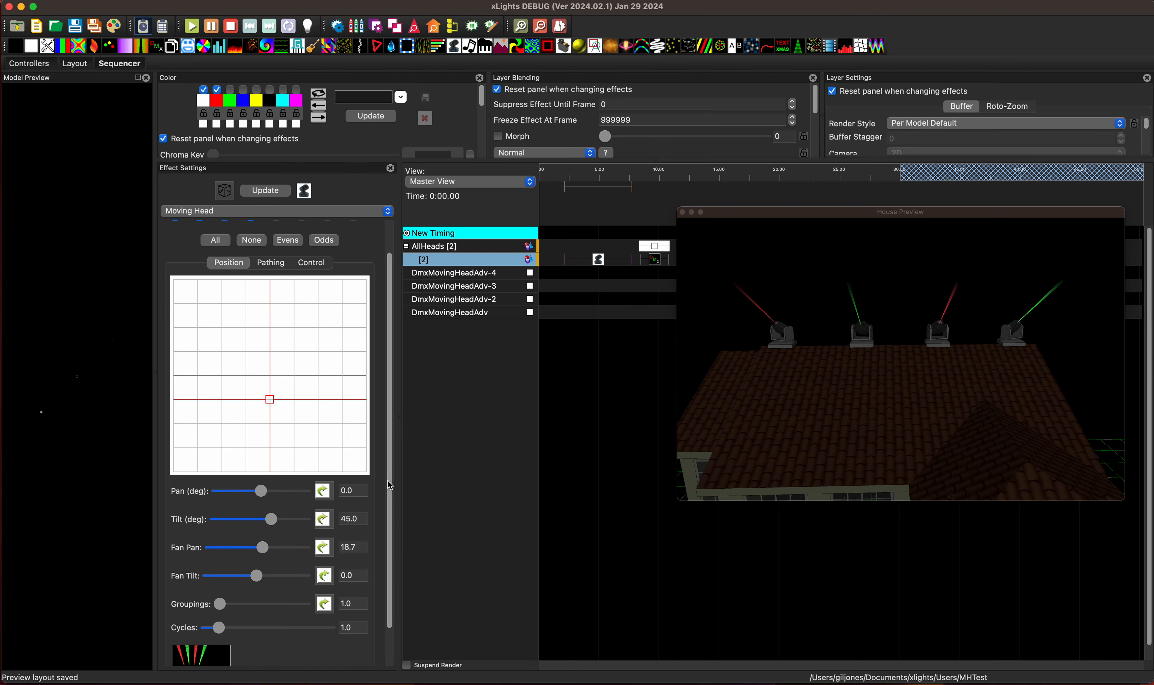
{"action": "scroll", "coordinate": [385, 568], "scroll_direction": "down", "scroll_amount": 2}
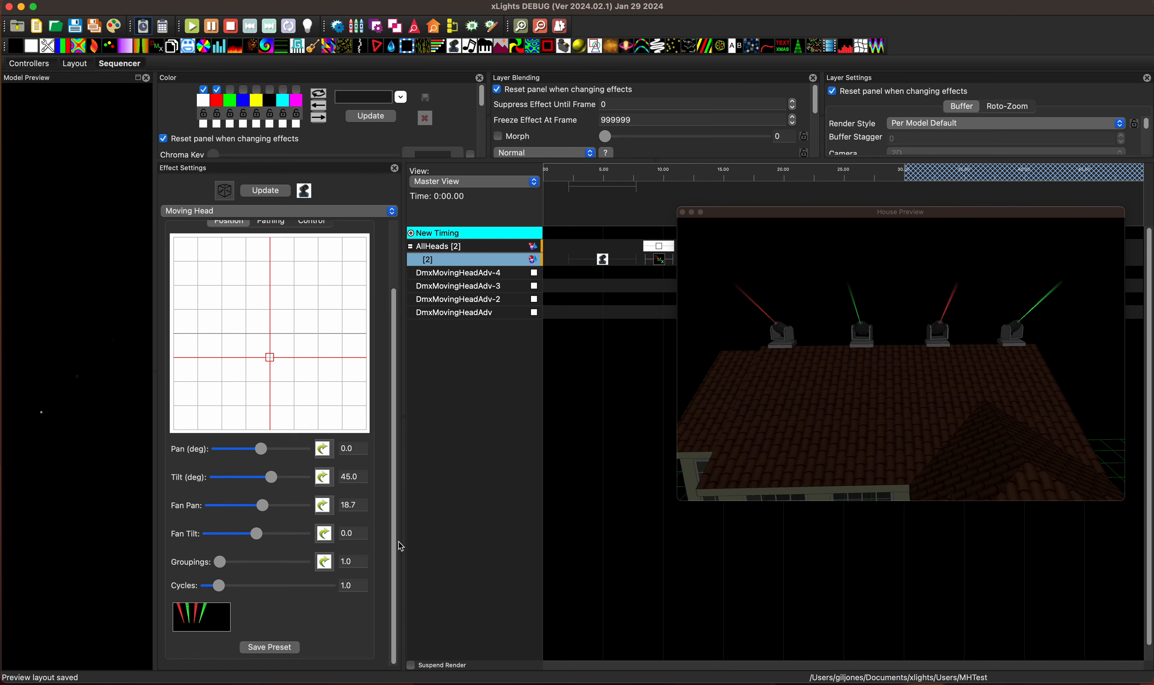
Limit the selection to fixtures 1 and 2 and set their color to red
{"action": "left_click_drag", "start_coordinate": [394, 543], "coordinate": [393, 575]}
{"action": "scroll", "coordinate": [293, 365], "scroll_direction": "up", "scroll_amount": 3}
{"action": "left_click", "coordinate": [318, 289]}
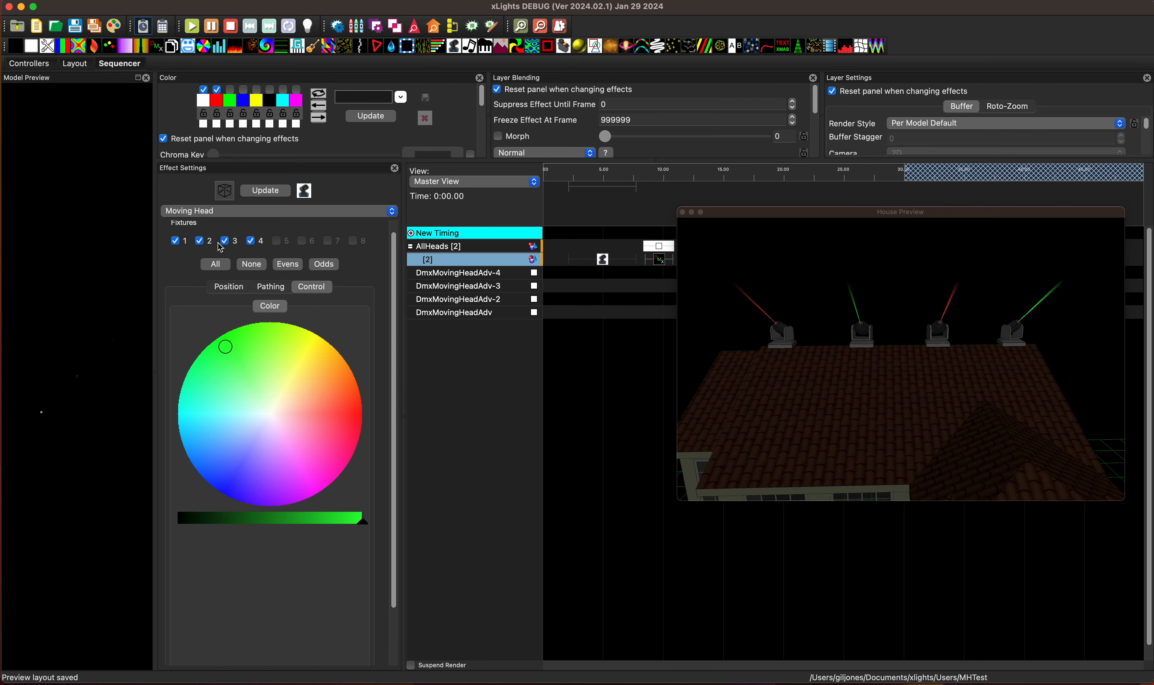
{"action": "left_click", "coordinate": [351, 416]}
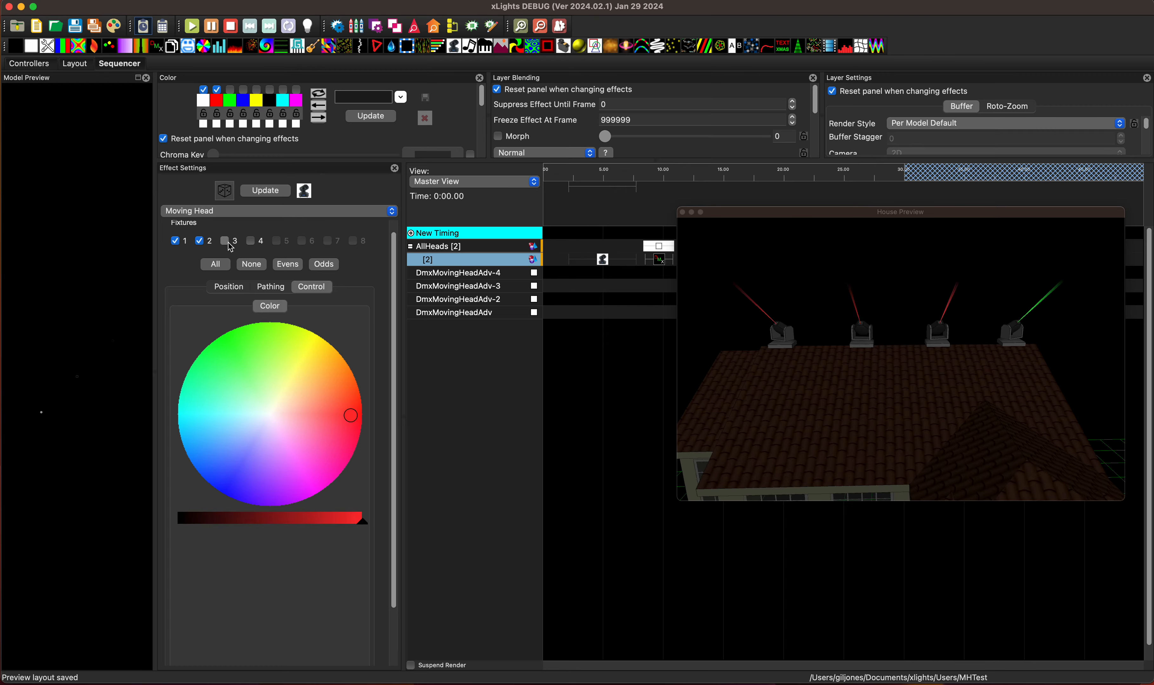
Limit the selection to fixtures 3 and 4 and set their color to blue
{"action": "left_click", "coordinate": [251, 265]}
{"action": "left_click", "coordinate": [224, 241]}
{"action": "left_click", "coordinate": [223, 474]}
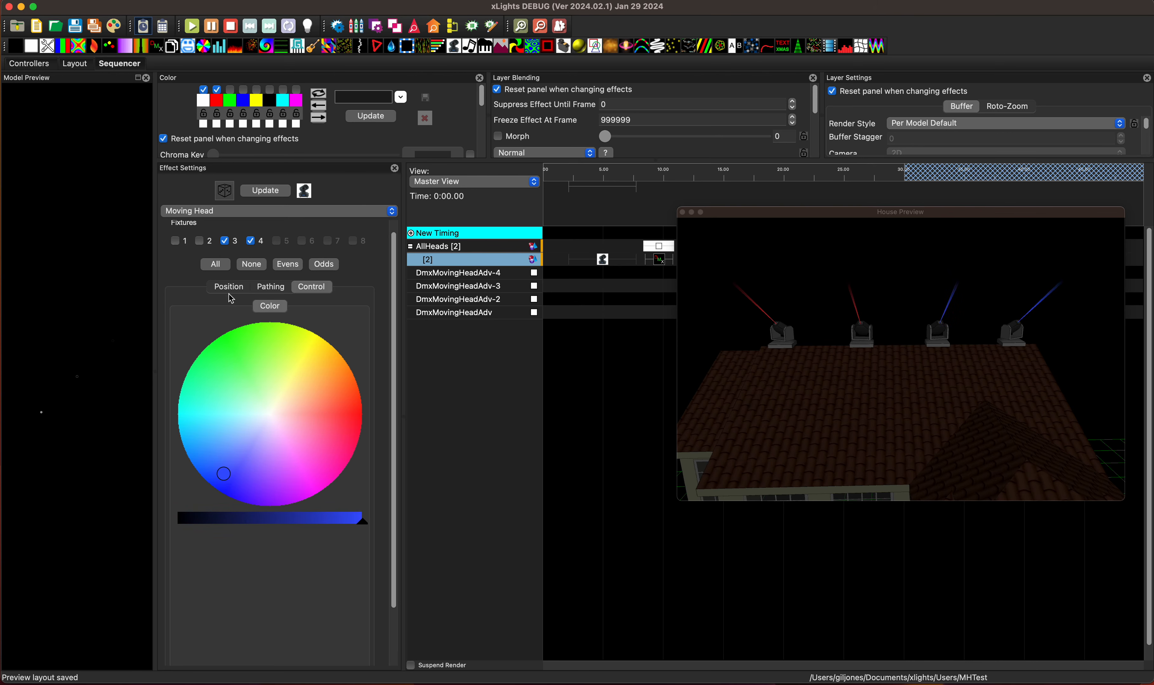
Save the fanned position with the red and blue heads as a preset named Fan2
{"action": "scroll", "coordinate": [283, 550], "scroll_direction": "down", "scroll_amount": 2}
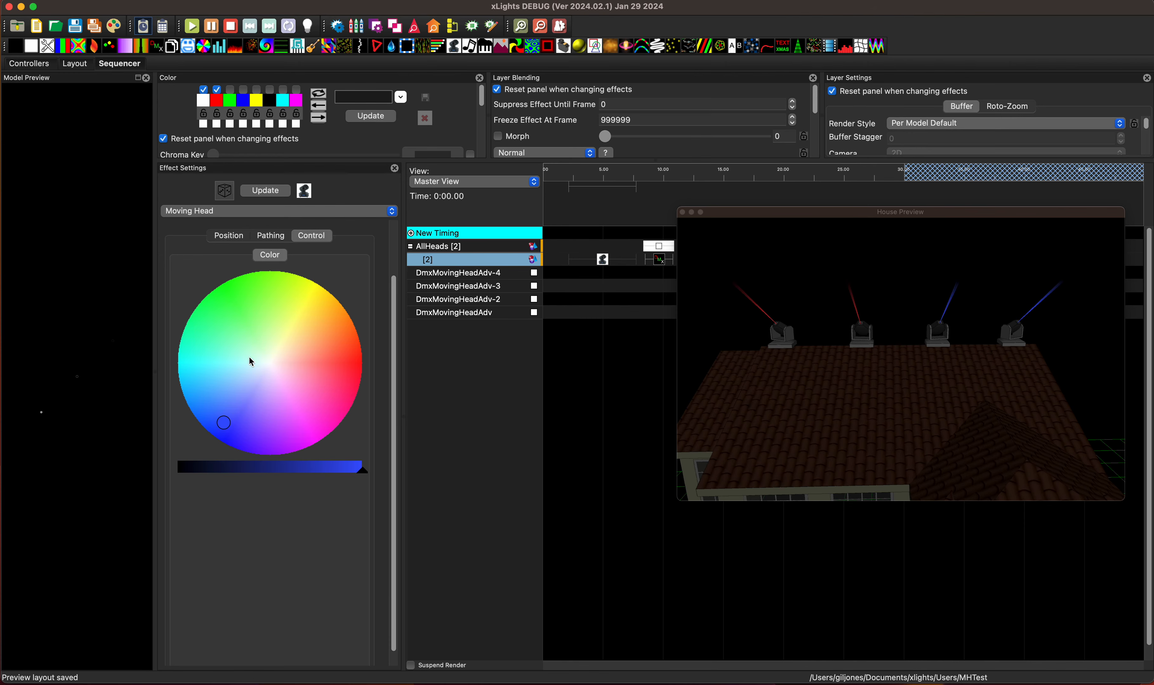
{"action": "left_click", "coordinate": [212, 236]}
{"action": "scroll", "coordinate": [269, 538], "scroll_direction": "down", "scroll_amount": 1}
{"action": "left_click", "coordinate": [256, 652]}
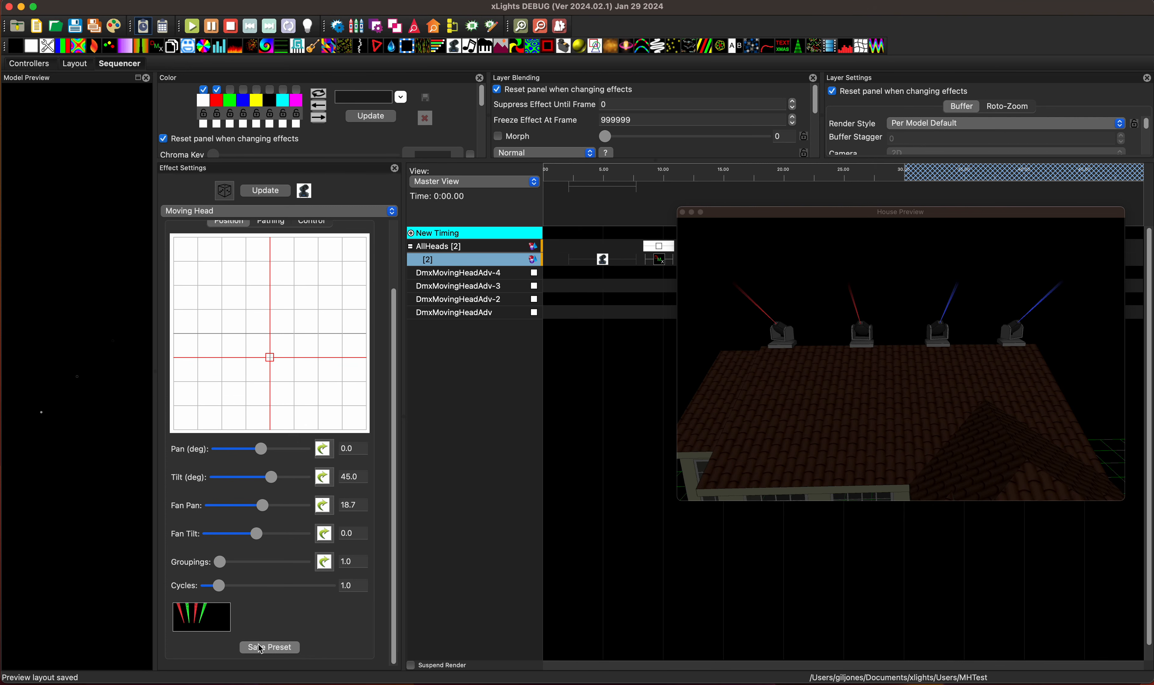
{"action": "type", "text": "Fa"}
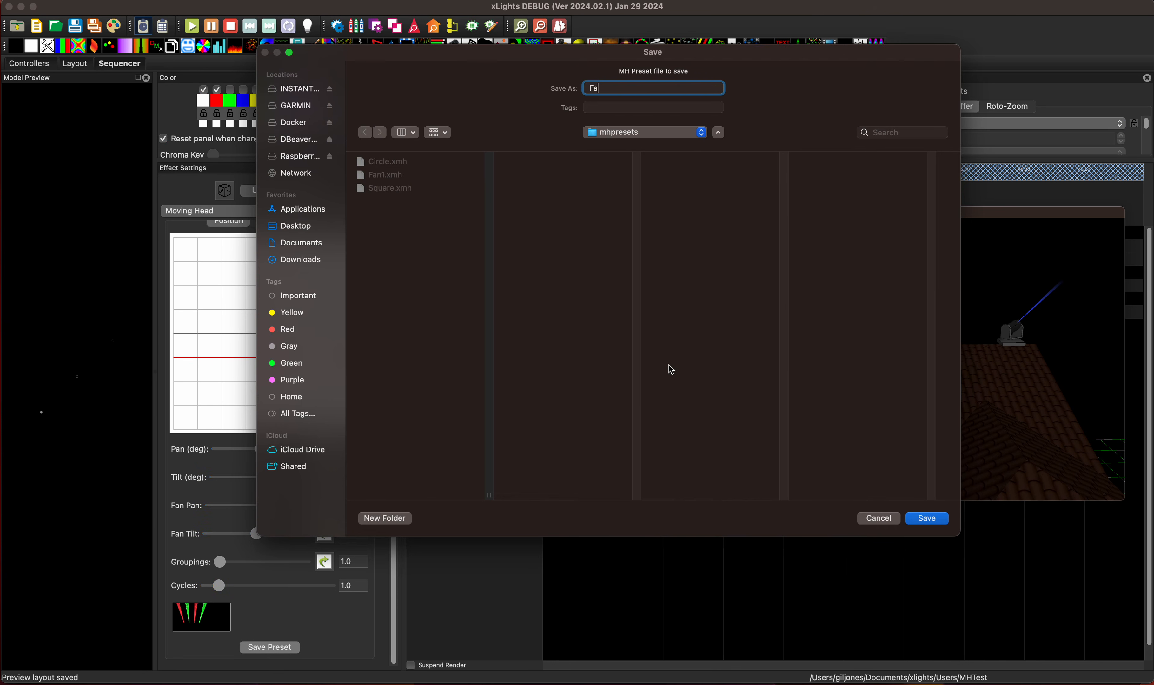
{"action": "type", "text": "n2"}
{"action": "left_click", "coordinate": [927, 519]}
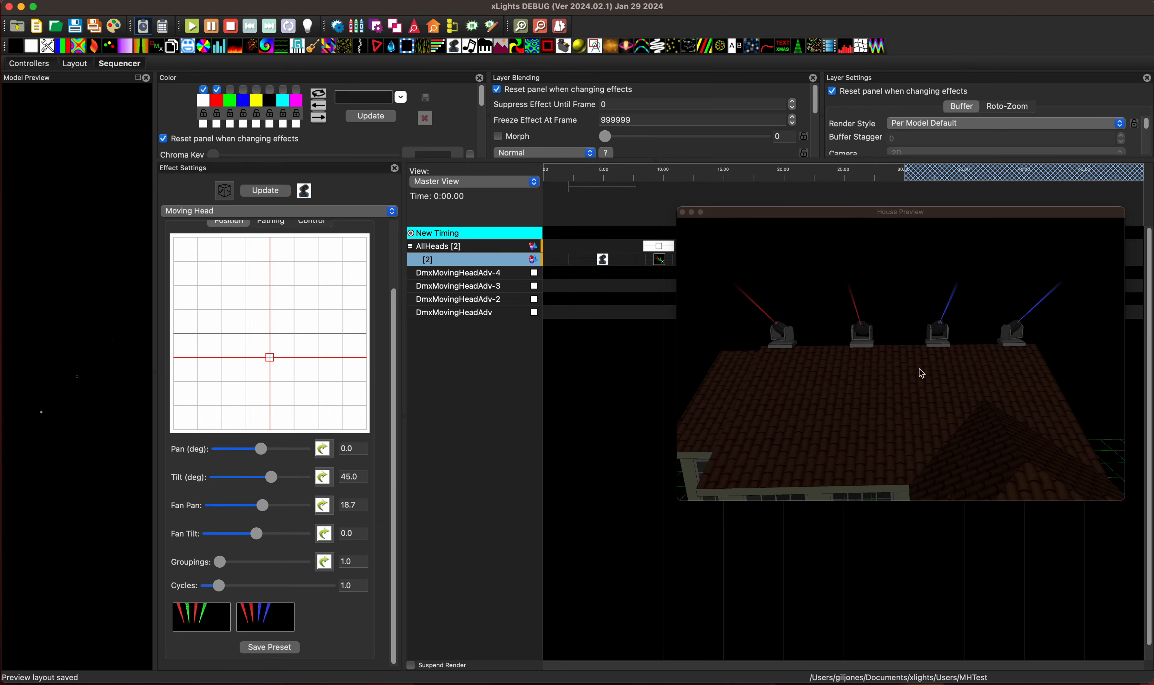
Apply the Fan1 and Fan2 position presets in turn to compare them, and finish on Fan1
{"action": "left_click", "coordinate": [194, 618]}
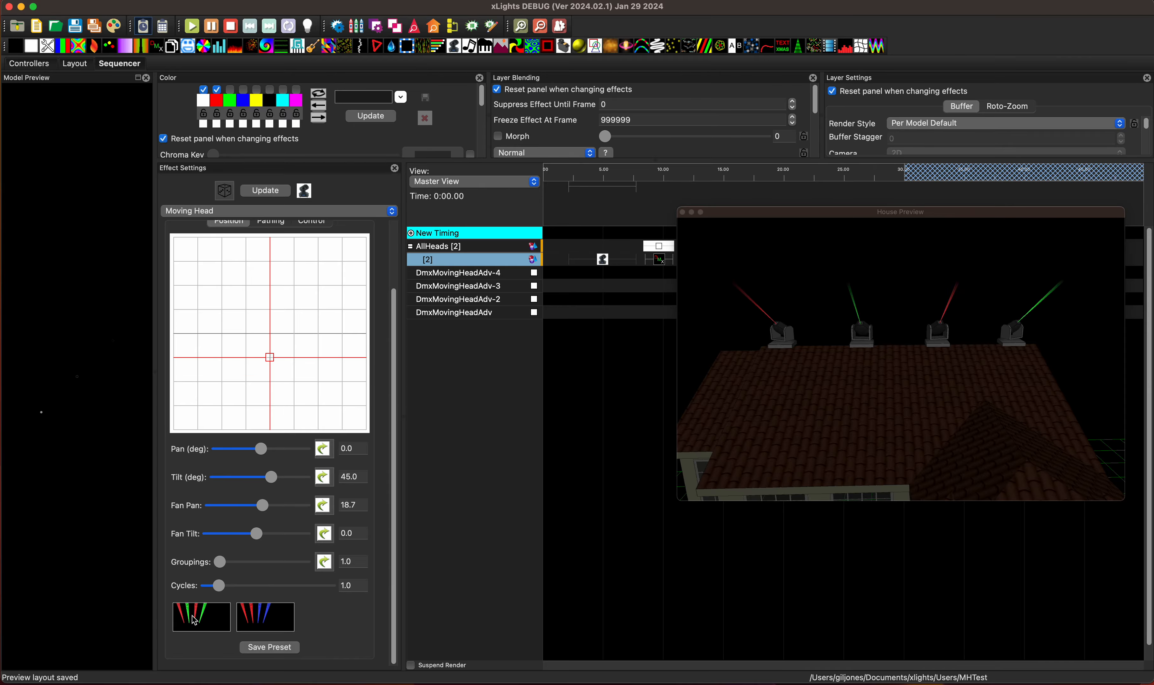
{"action": "left_click", "coordinate": [264, 625]}
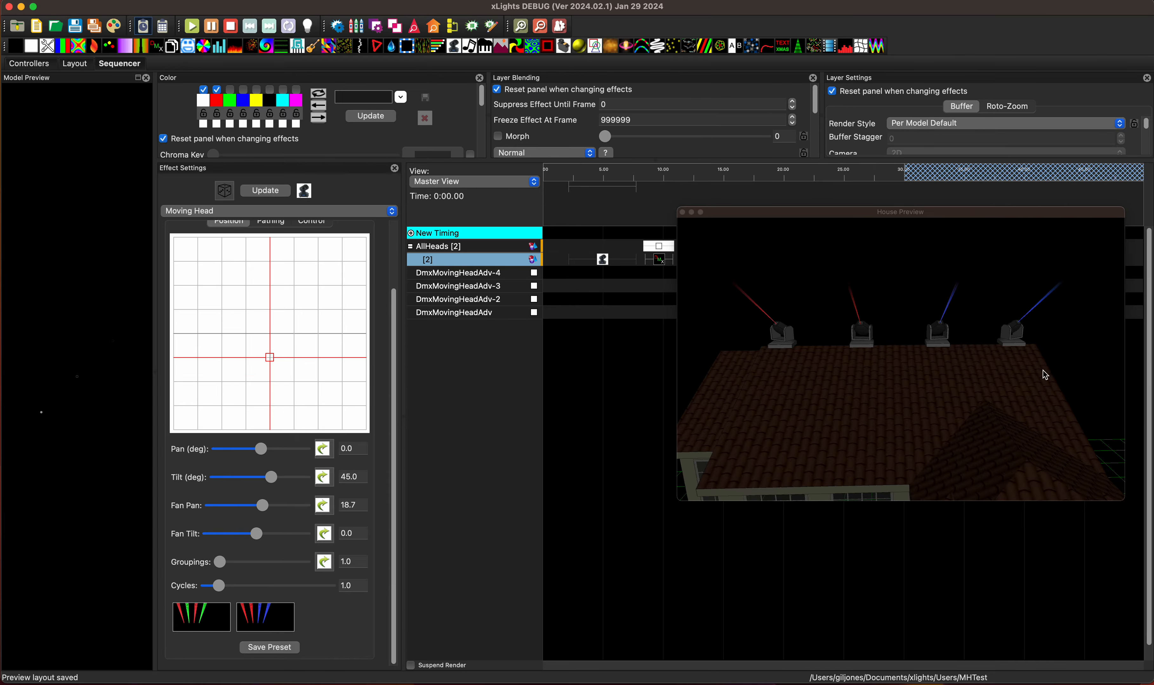
{"action": "left_click", "coordinate": [187, 611]}
Apply the circle movement path preset to fixtures 3 and 4
{"action": "left_click_drag", "start_coordinate": [397, 433], "coordinate": [403, 337]}
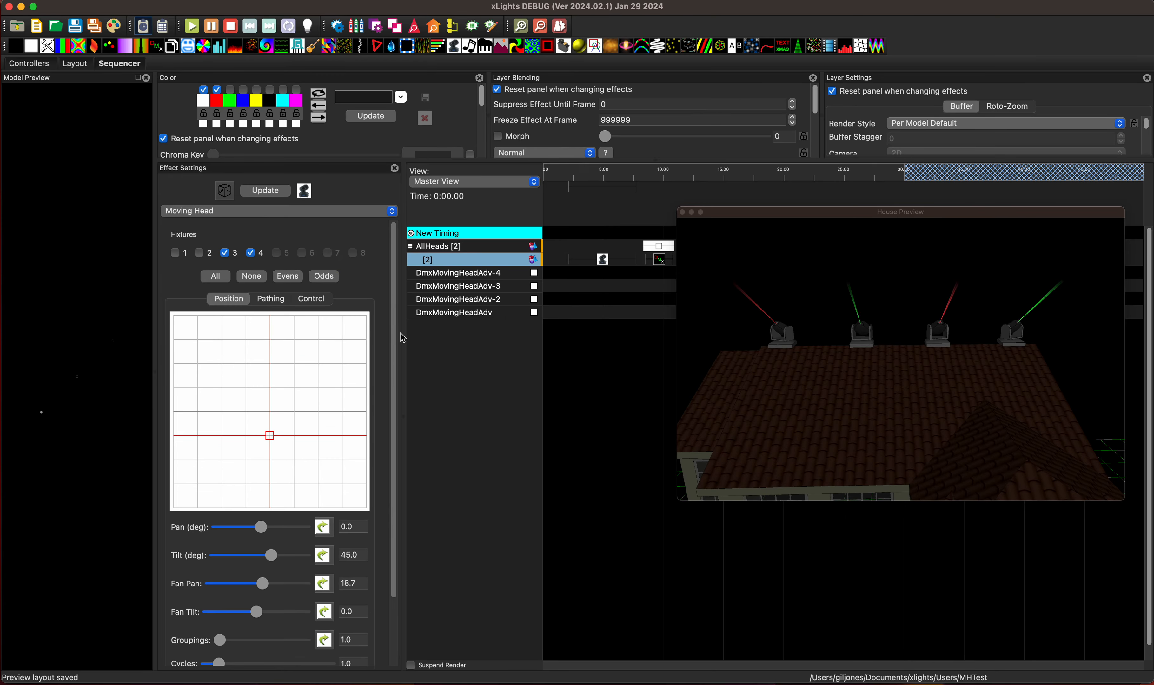
{"action": "left_click", "coordinate": [270, 299]}
{"action": "left_click", "coordinate": [188, 633]}
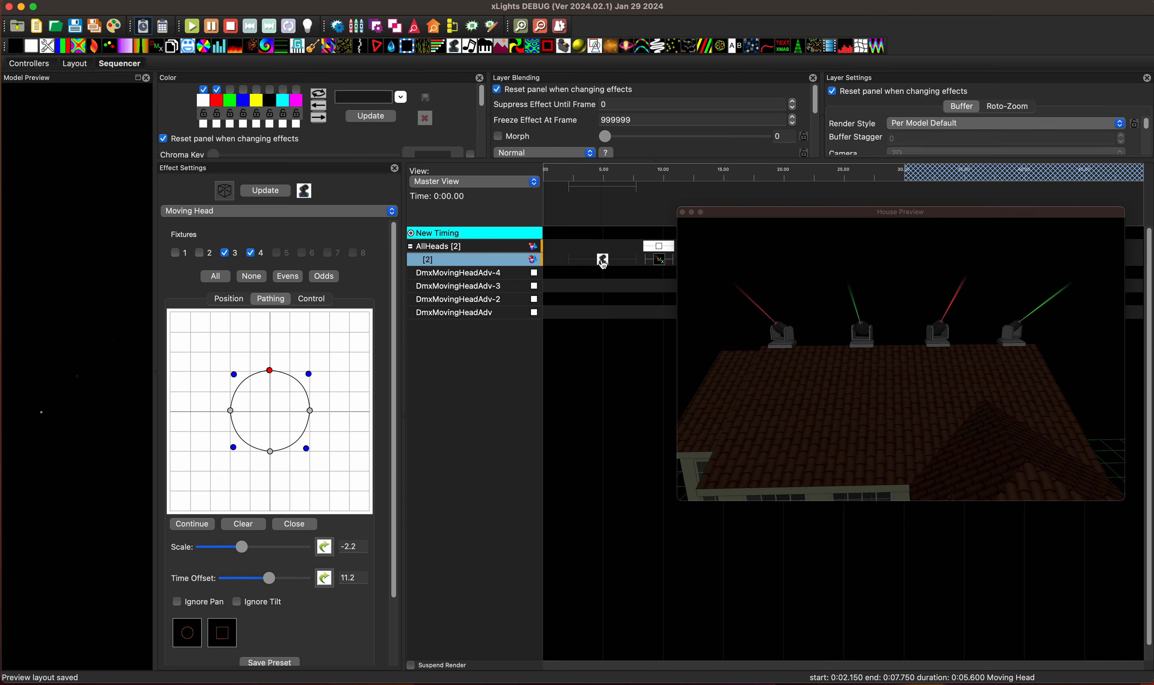
Examine the DMX effect's channel settings and preview, and return to the Moving Head effect's position settings
{"action": "left_click", "coordinate": [660, 260]}
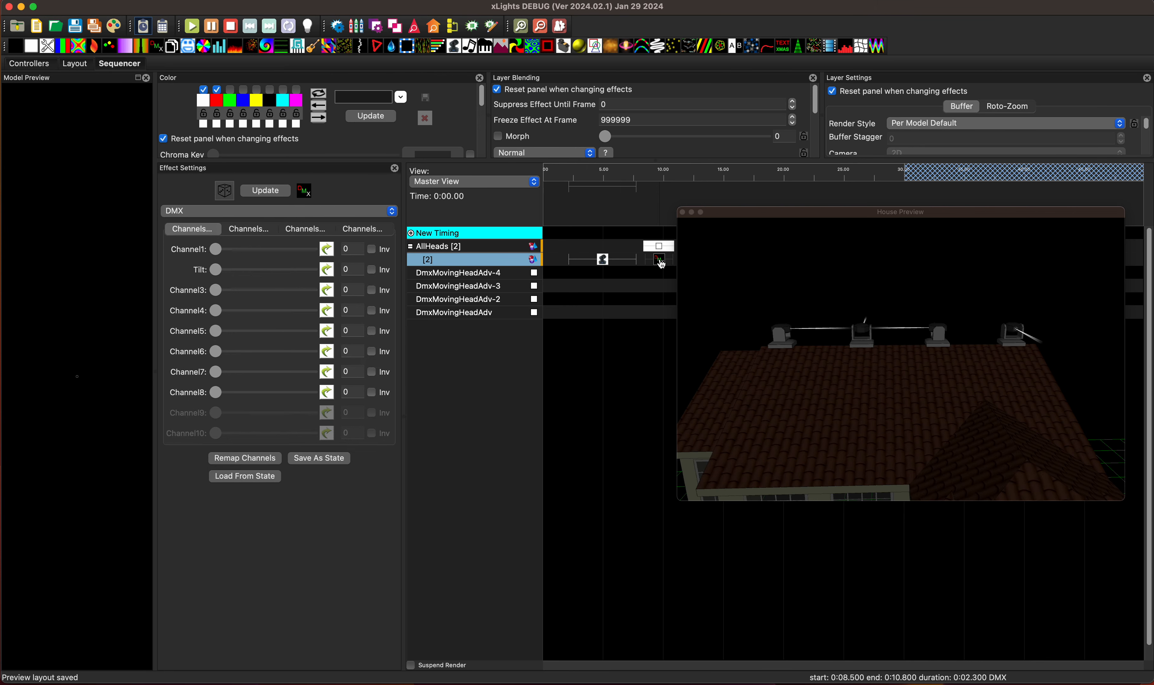
{"action": "mouse_move", "coordinate": [936, 394]}
{"action": "left_mouse_down"}
{"action": "mouse_move", "coordinate": [824, 437]}
{"action": "mouse_move", "coordinate": [958, 426]}
{"action": "mouse_move", "coordinate": [953, 400]}
{"action": "left_mouse_up"}
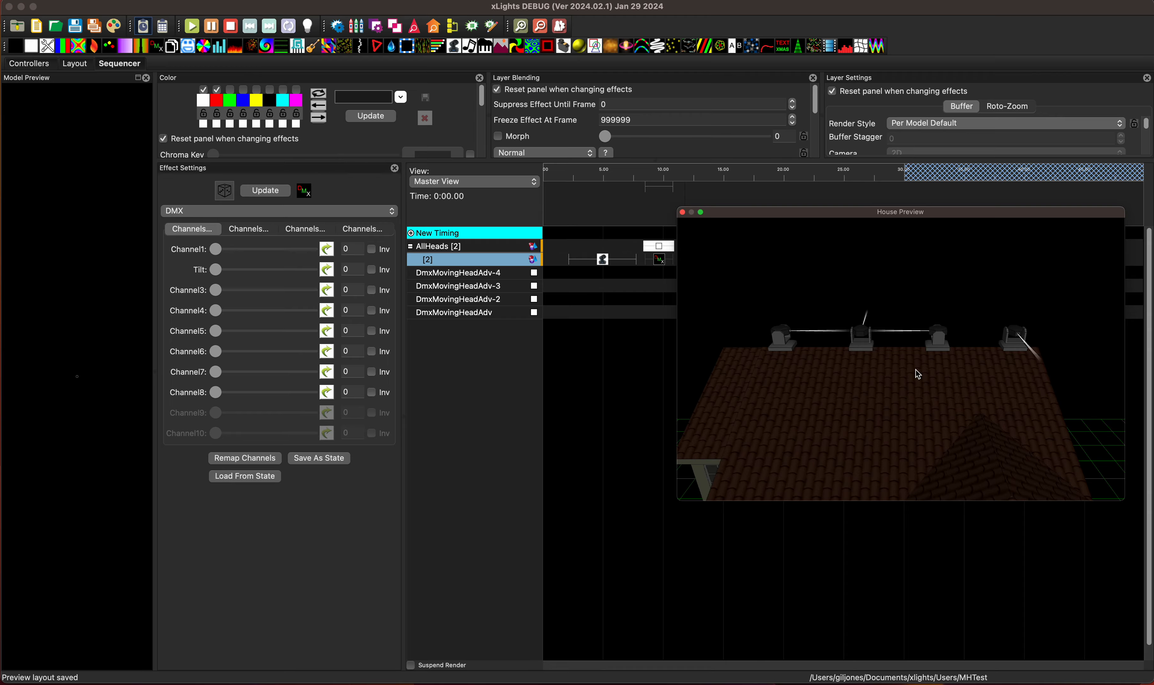
{"action": "left_click", "coordinate": [603, 261]}
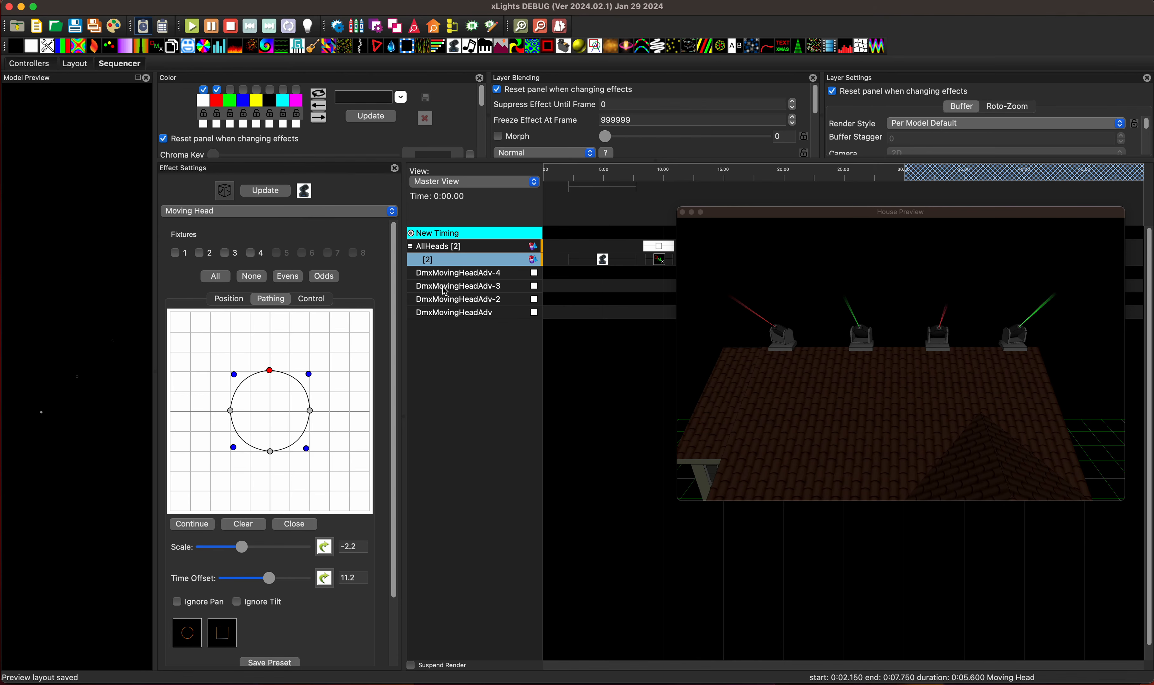
{"action": "left_click", "coordinate": [227, 300]}
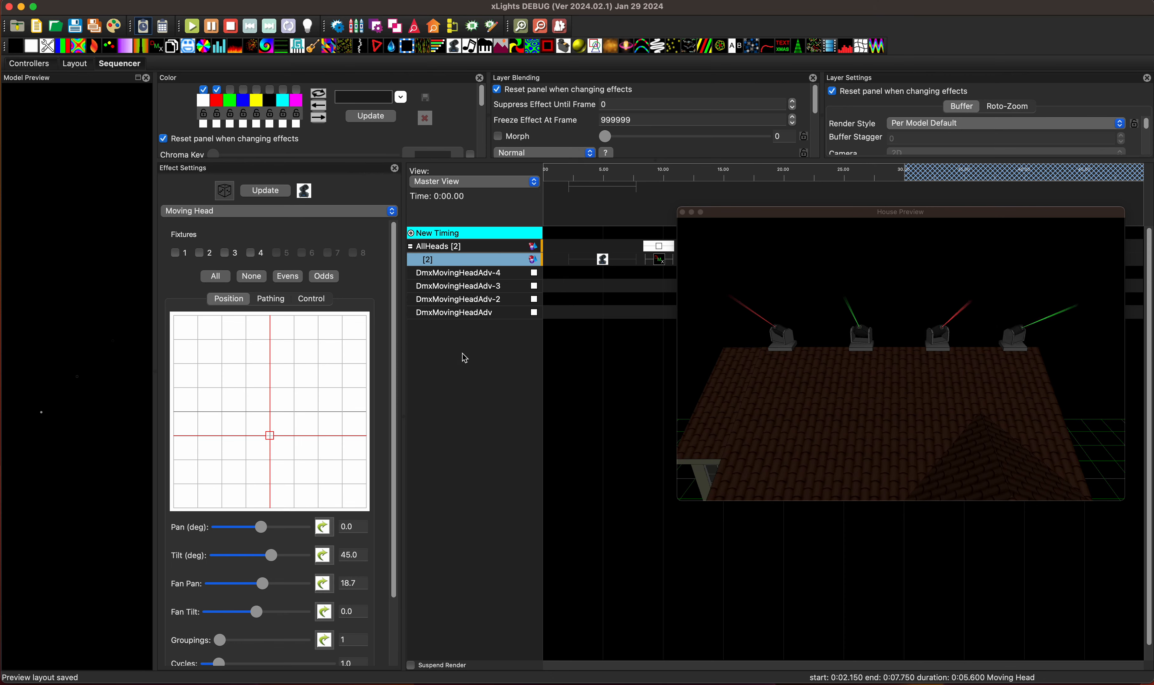
Select all four fixtures and clear the circle movement path from the pathing grid
{"action": "left_click", "coordinate": [265, 302]}
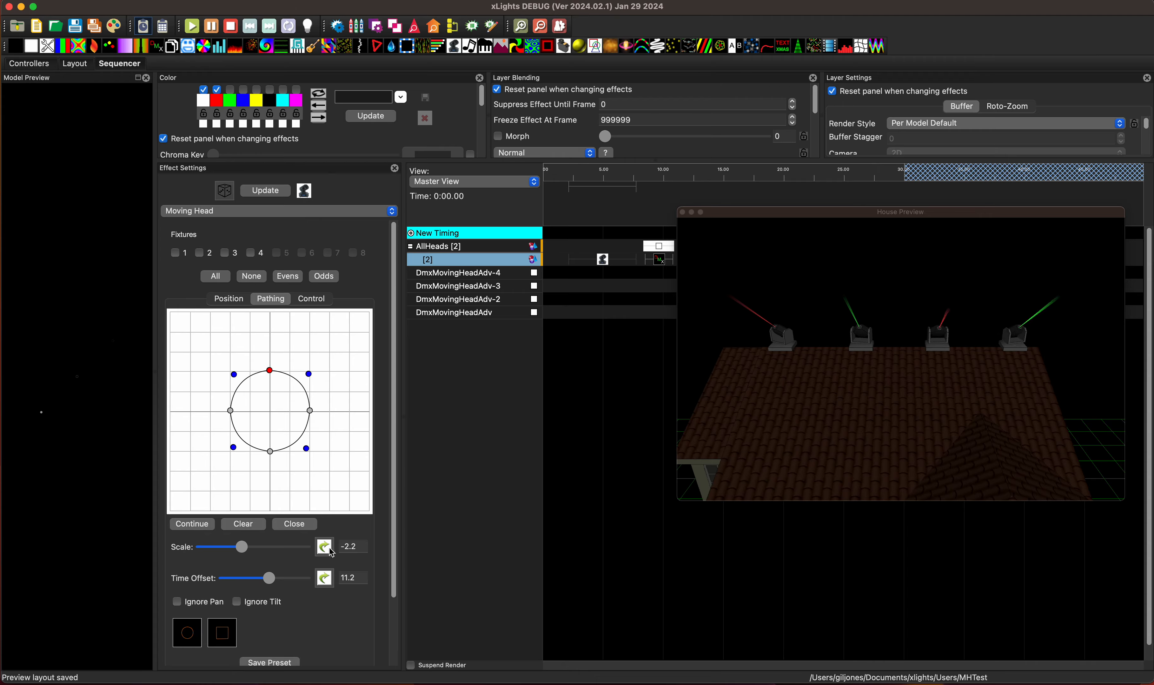
{"action": "left_click", "coordinate": [215, 276]}
{"action": "left_click", "coordinate": [244, 524]}
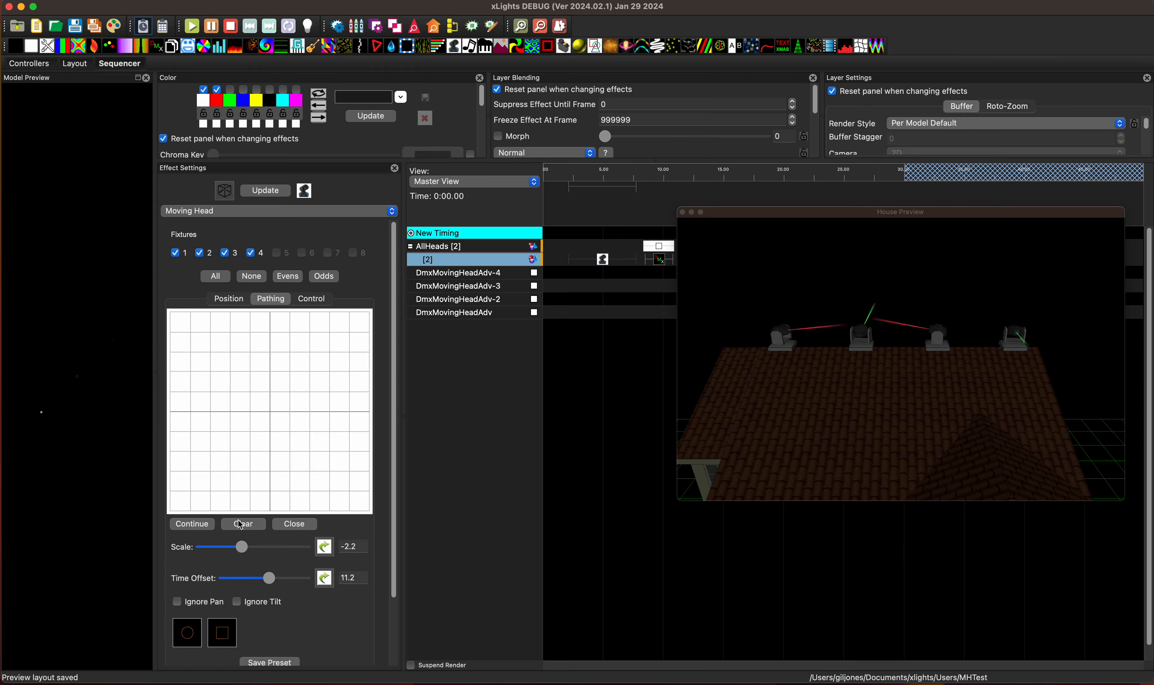
Set Pan to -90 degrees for all four fixtures and view the beams from the end of the roof
{"action": "left_click", "coordinate": [225, 300]}
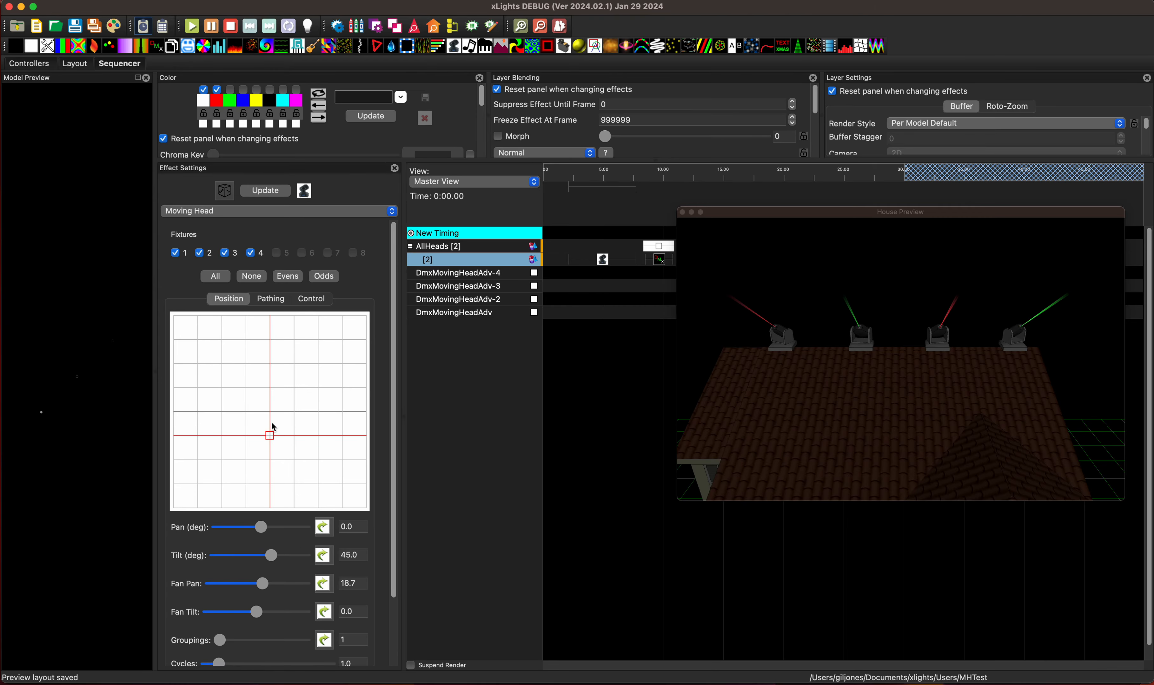
{"action": "mouse_move", "coordinate": [1028, 441]}
{"action": "left_mouse_down"}
{"action": "mouse_move", "coordinate": [942, 448]}
{"action": "mouse_move", "coordinate": [1048, 440]}
{"action": "left_mouse_up"}
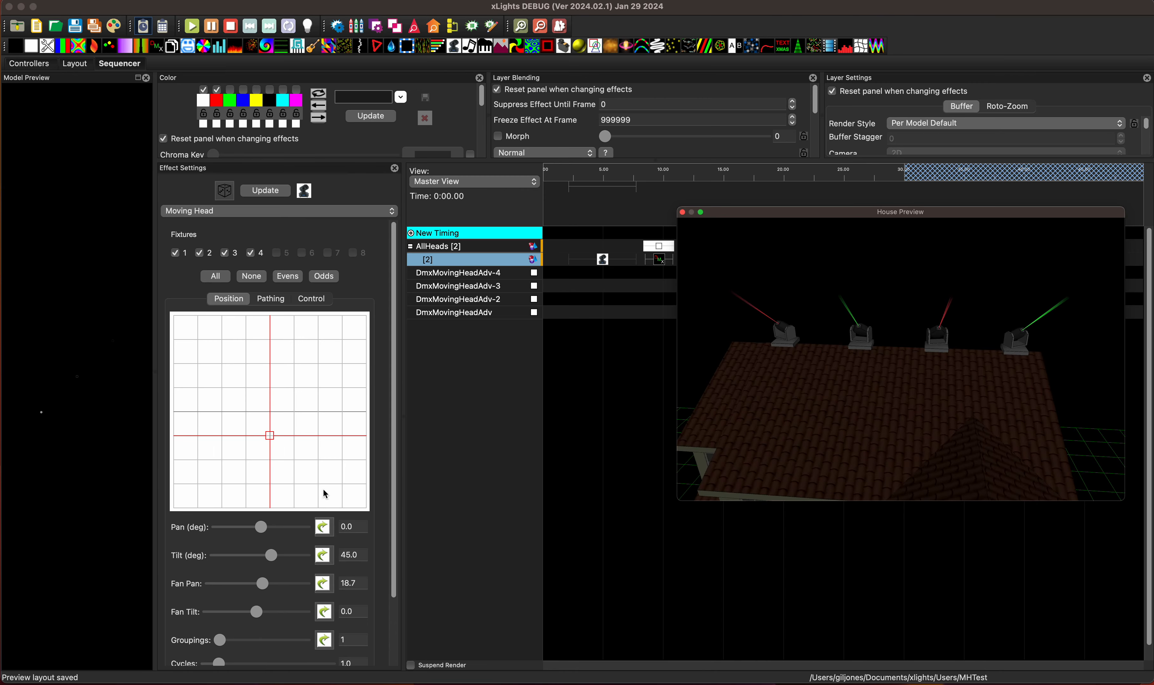
{"action": "left_click", "coordinate": [221, 440]}
{"action": "left_click_drag", "start_coordinate": [855, 418], "coordinate": [768, 421]}
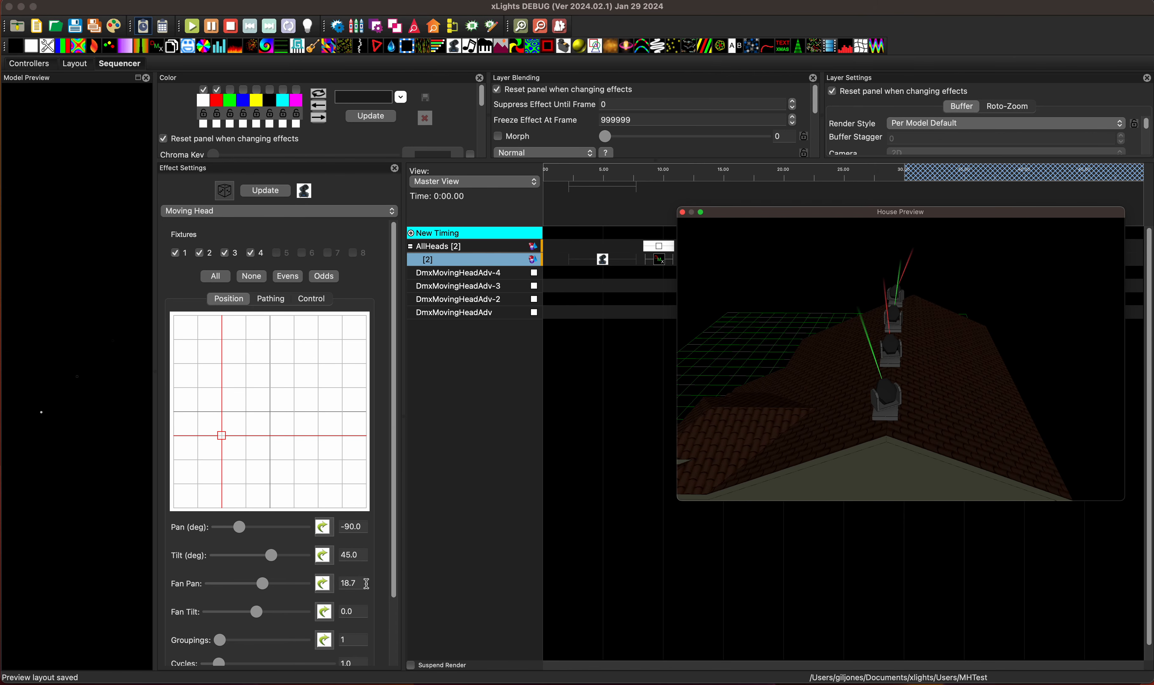
Set Fan Pan to 0 for all four fixtures and view the parallel beams from the front of the house
{"action": "left_click", "coordinate": [366, 584]}
{"action": "type", "text": "0"}
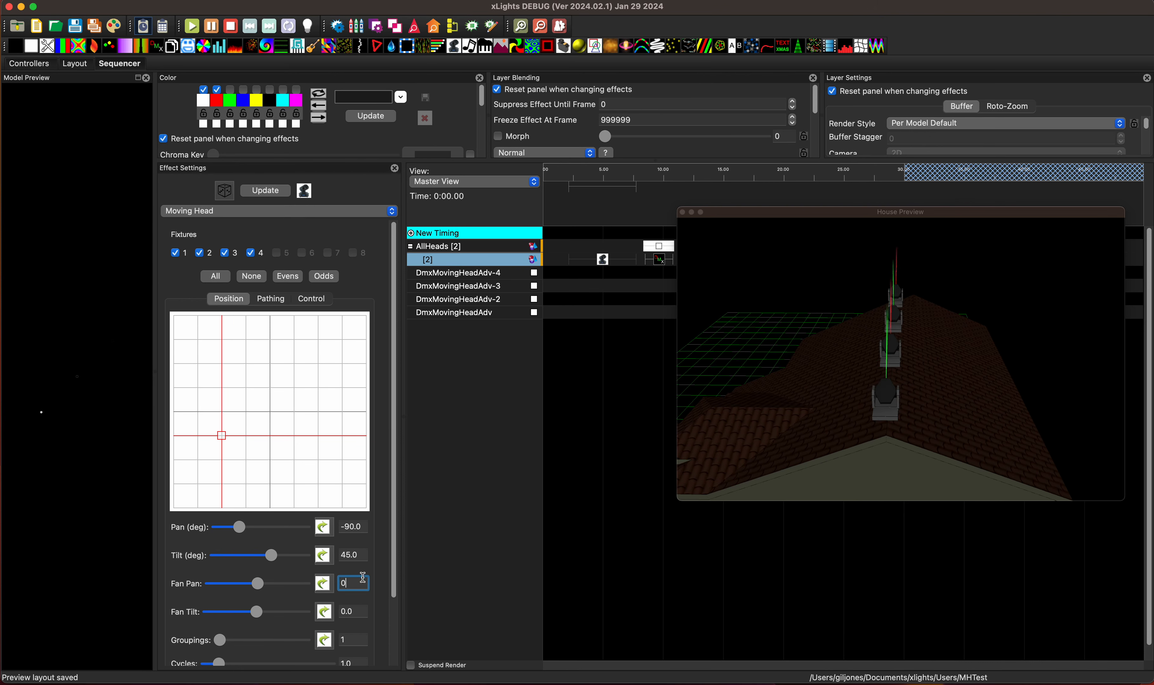
{"action": "left_click", "coordinate": [545, 452]}
{"action": "left_click_drag", "start_coordinate": [748, 441], "coordinate": [683, 445]}
{"action": "left_click_drag", "start_coordinate": [838, 401], "coordinate": [945, 402]}
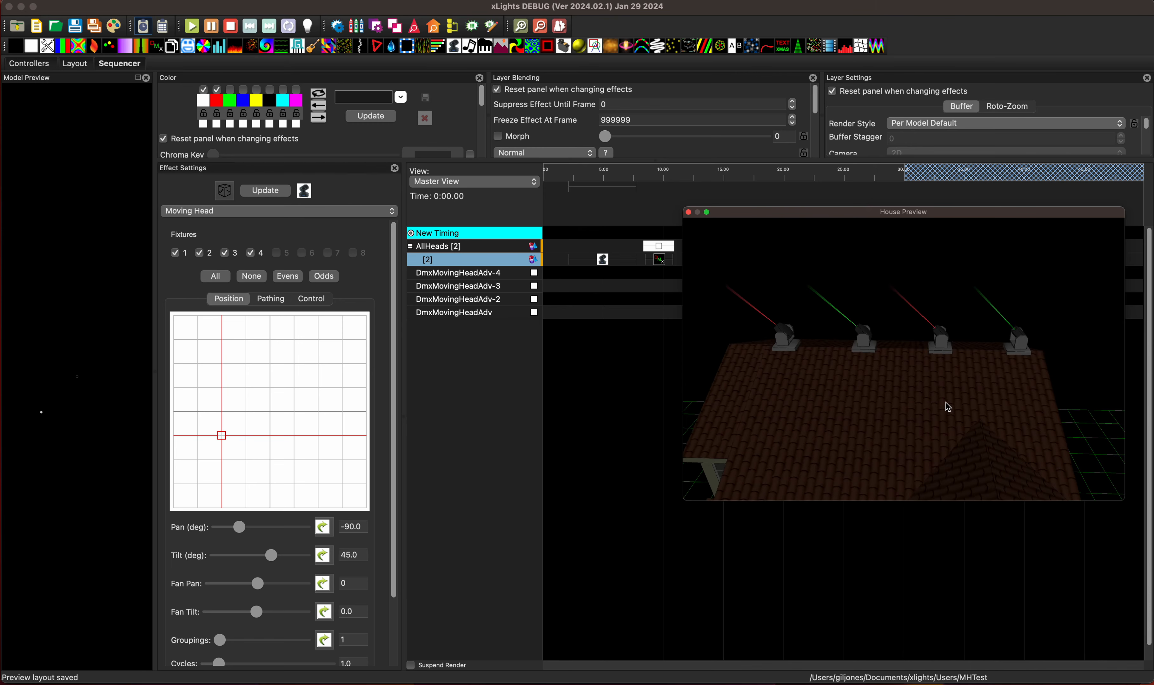
Set Pan to 0 degrees and Fan Pan to 32.2 for all four fixtures, checking the spread from above
{"action": "scroll", "coordinate": [306, 544], "scroll_direction": "down", "scroll_amount": 5}
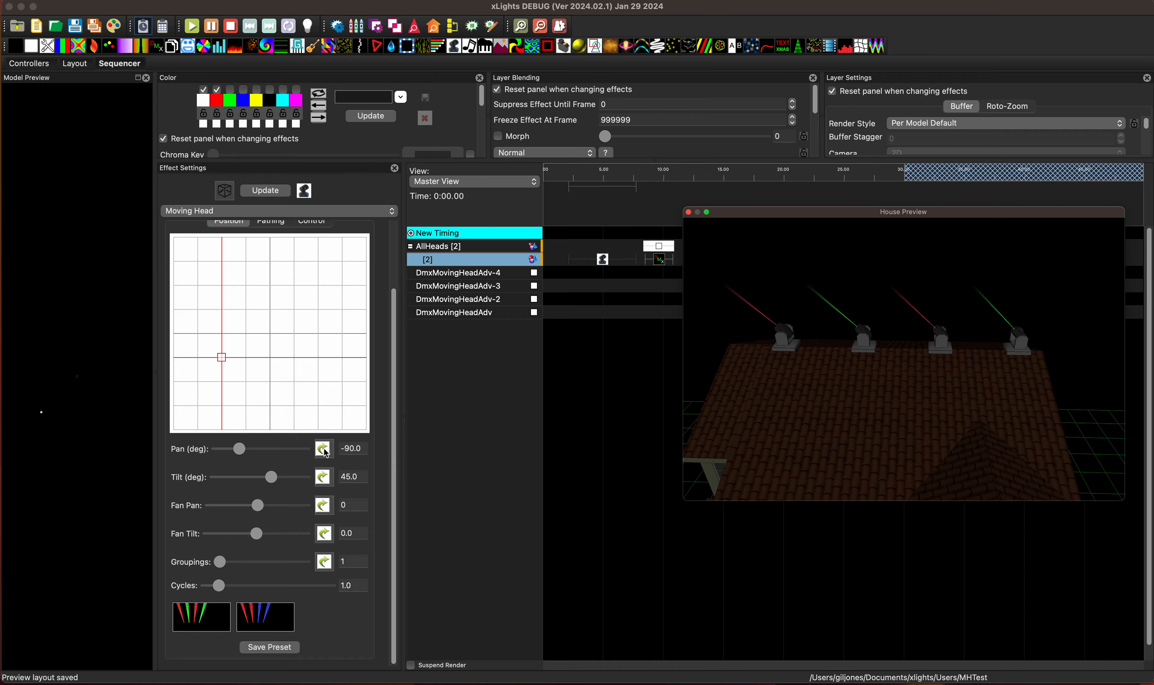
{"action": "left_click", "coordinate": [270, 361]}
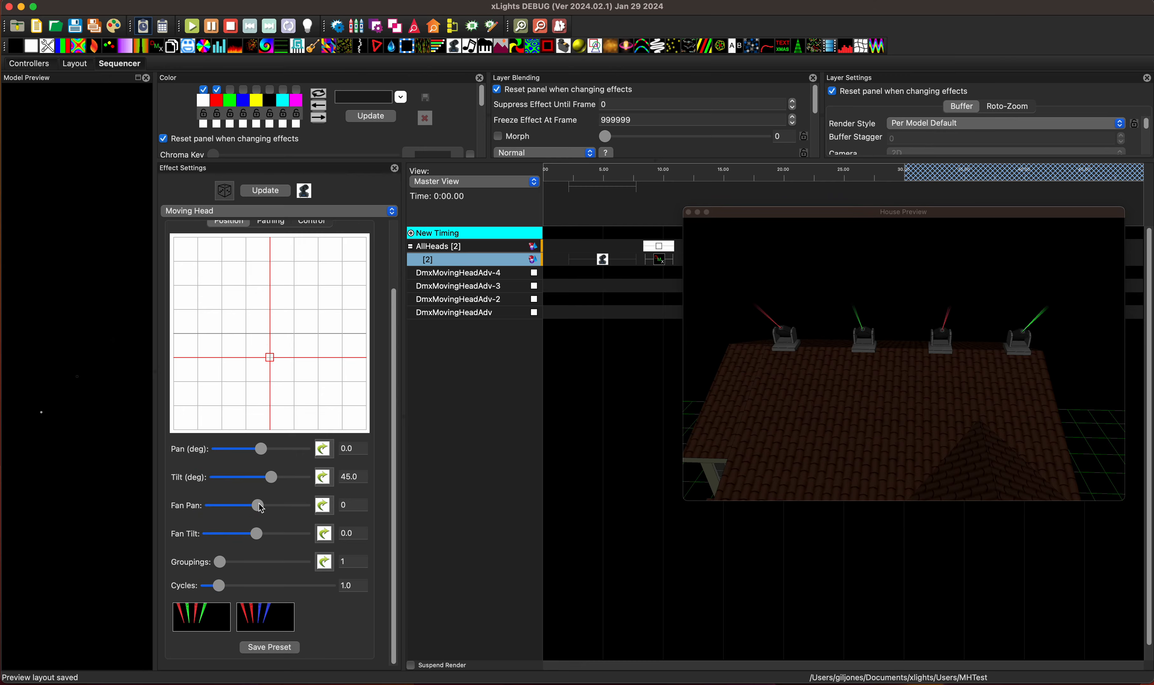
{"action": "left_click_drag", "start_coordinate": [260, 508], "coordinate": [276, 507]}
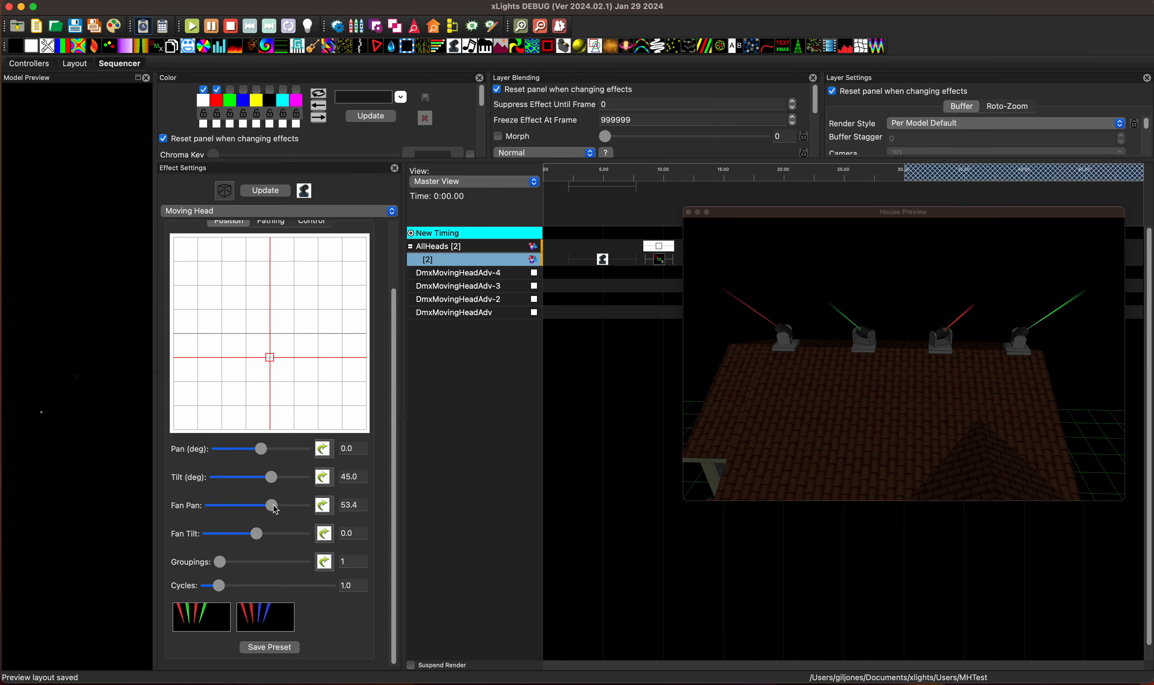
{"action": "left_click_drag", "start_coordinate": [913, 387], "coordinate": [913, 444]}
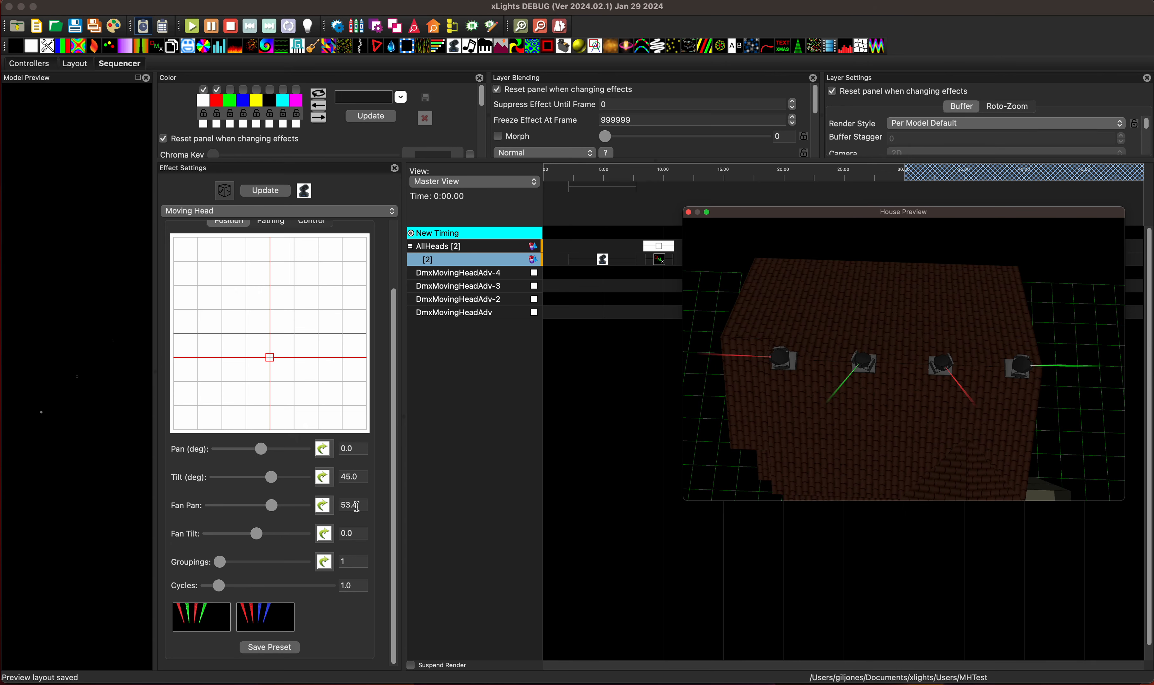
{"action": "left_click_drag", "start_coordinate": [268, 514], "coordinate": [268, 513]}
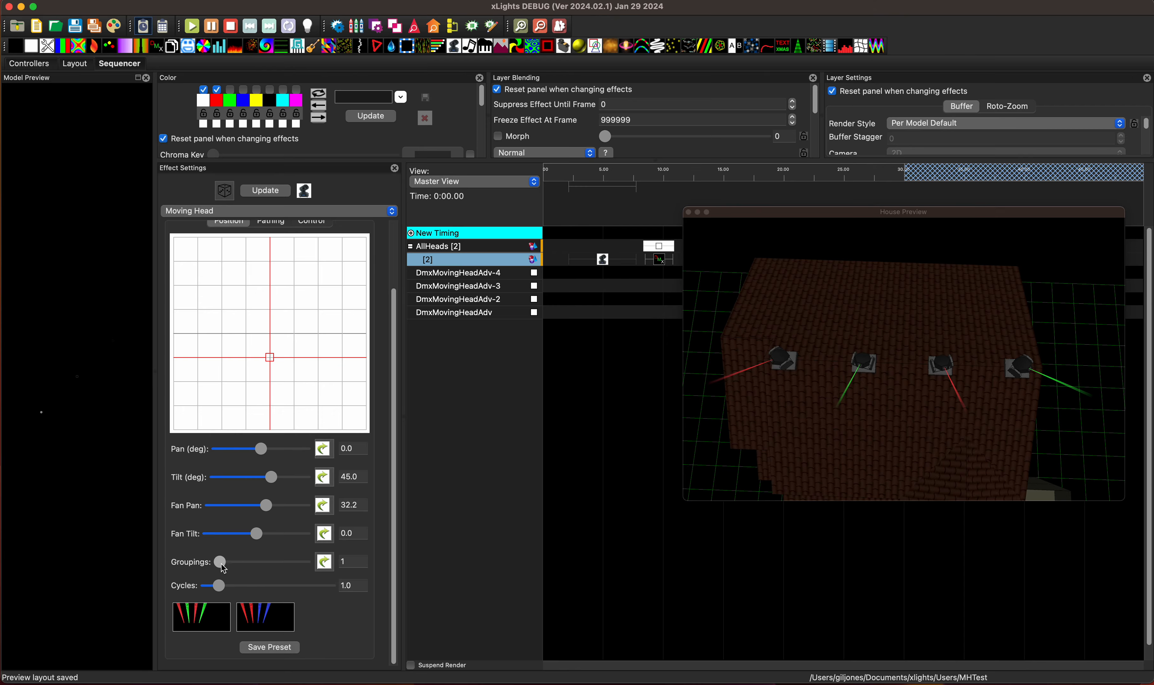
Try Groupings values of 2 and 3 on the fanned heads and settle on 2
{"action": "left_click", "coordinate": [234, 568]}
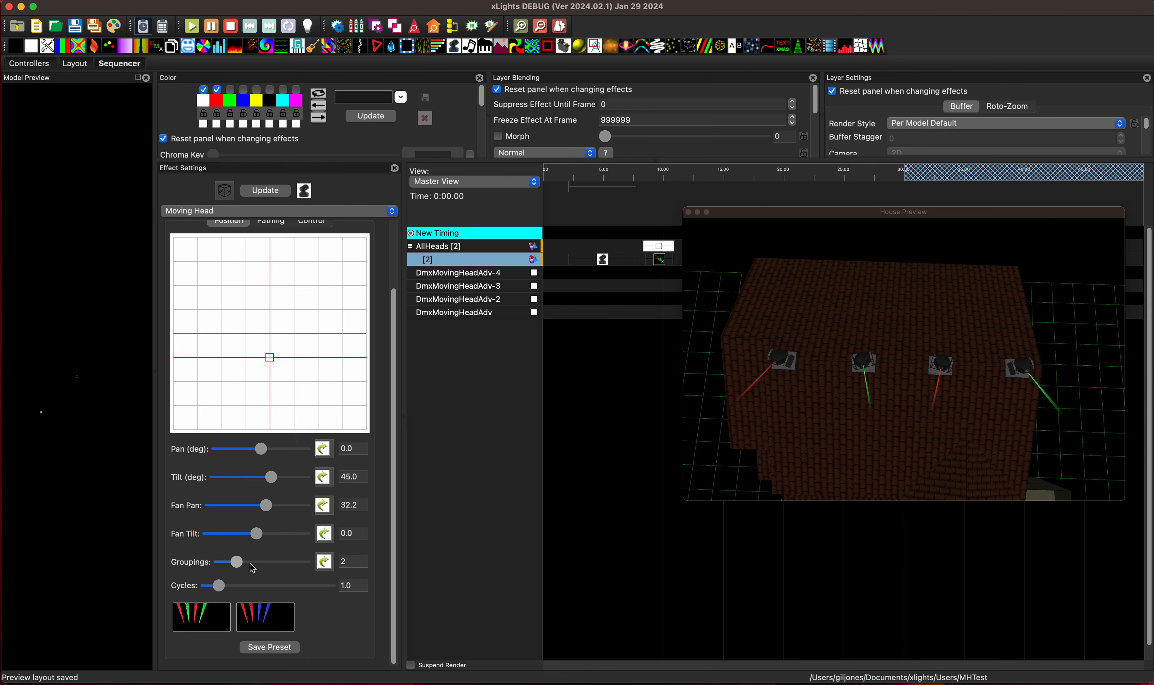
{"action": "left_click_drag", "start_coordinate": [251, 565], "coordinate": [259, 565]}
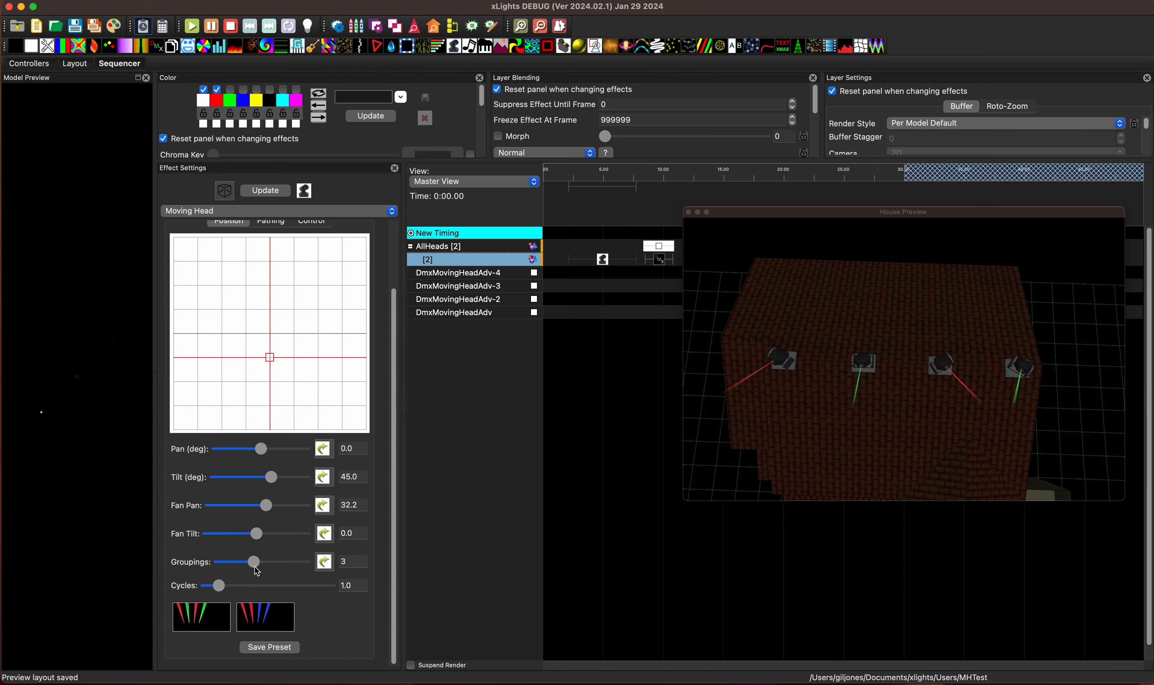
{"action": "left_click_drag", "start_coordinate": [255, 566], "coordinate": [237, 564]}
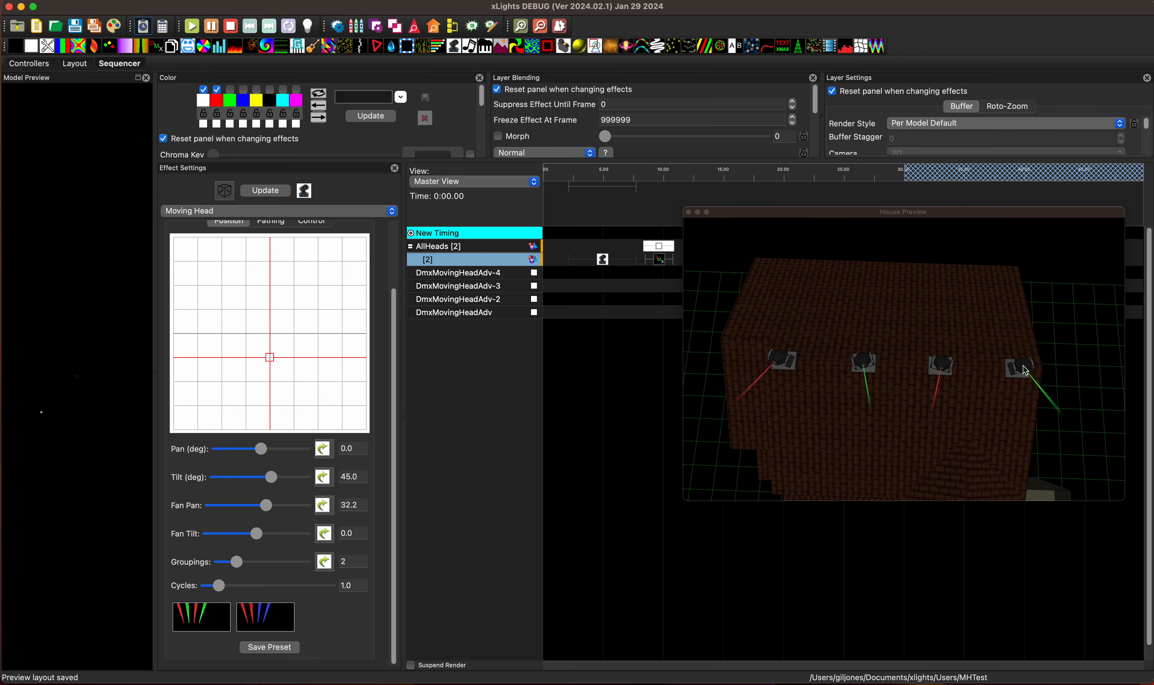
{"action": "left_click_drag", "start_coordinate": [953, 467], "coordinate": [946, 397]}
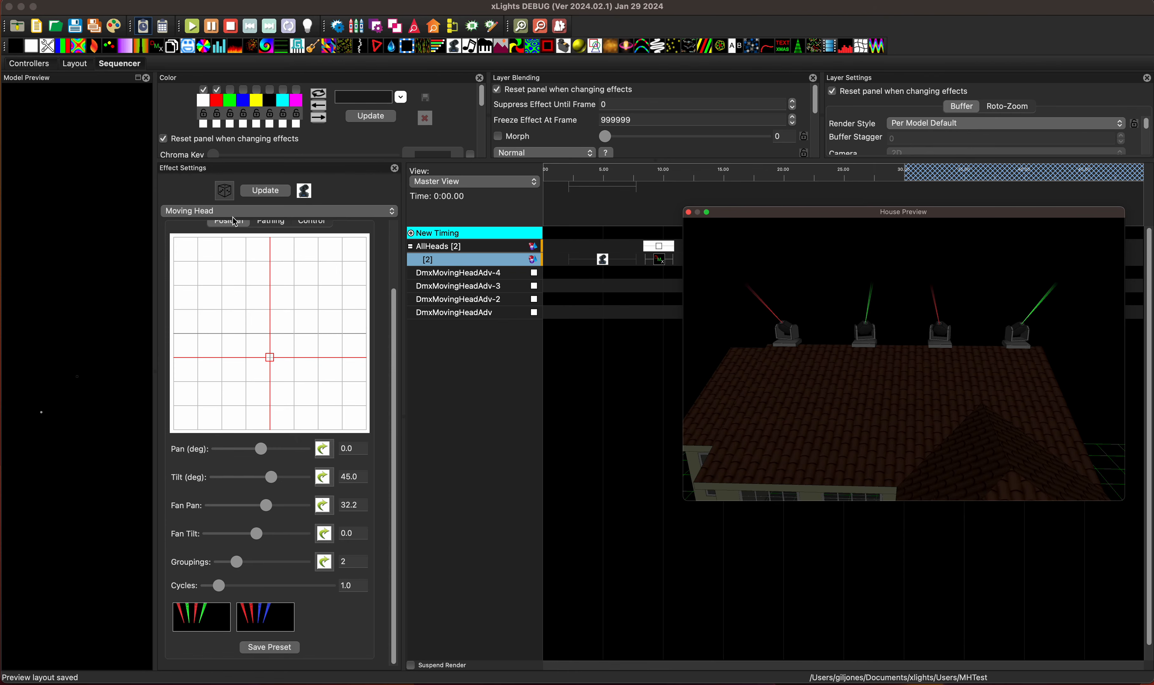
Apply the circle movement path preset to all four fixtures
{"action": "left_click", "coordinate": [268, 224]}
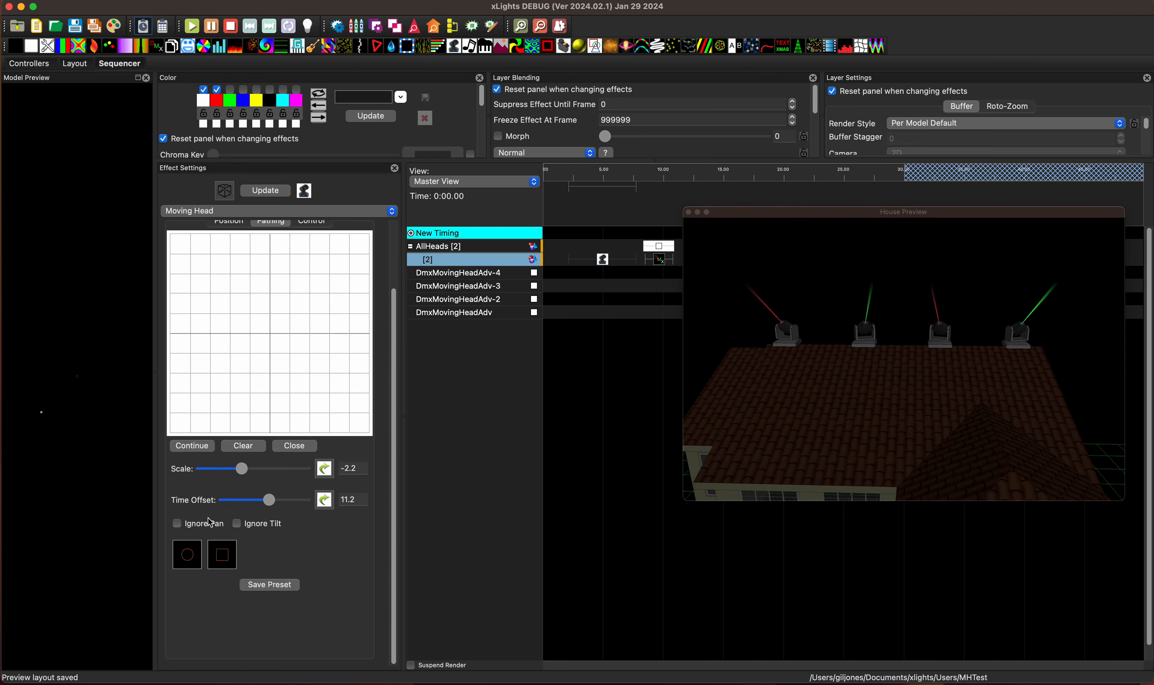
{"action": "left_click", "coordinate": [196, 562]}
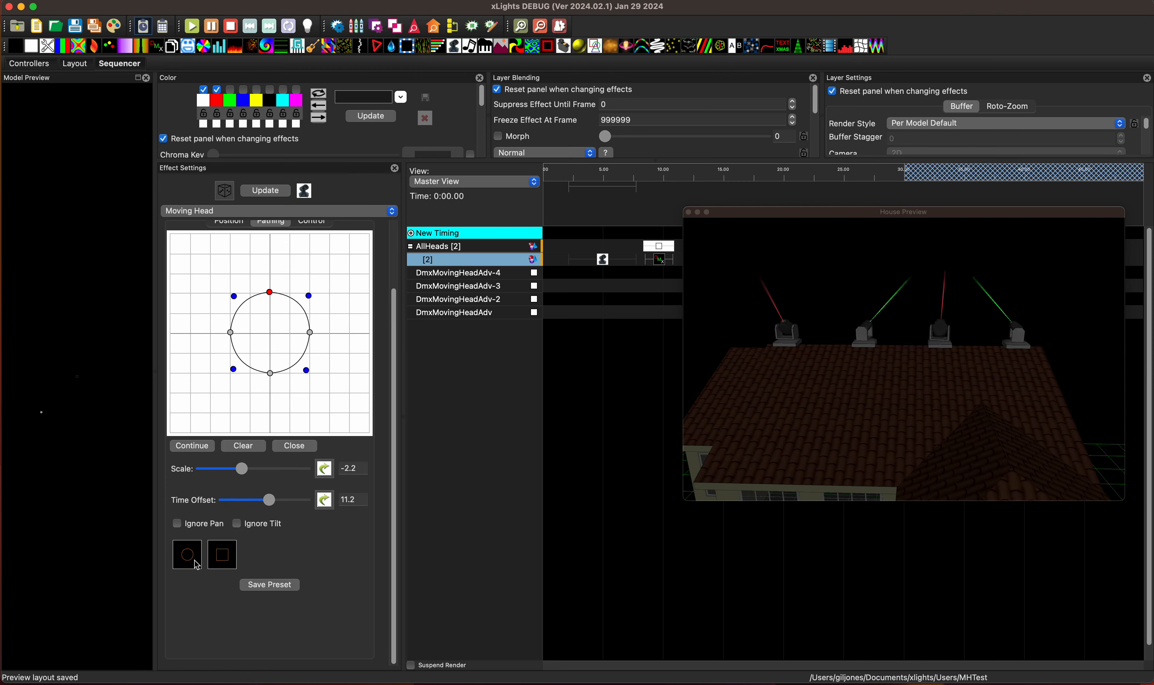
{"action": "left_click", "coordinate": [913, 371]}
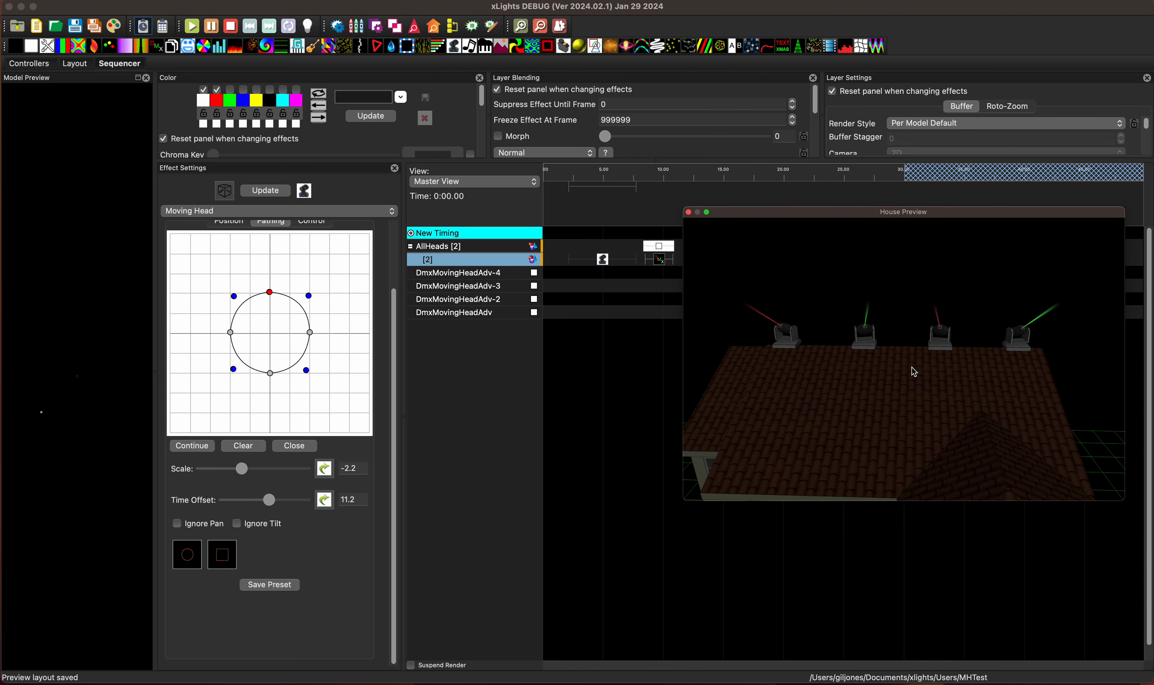
Set the Cycles value in the position settings to 2
{"action": "left_click", "coordinate": [229, 223]}
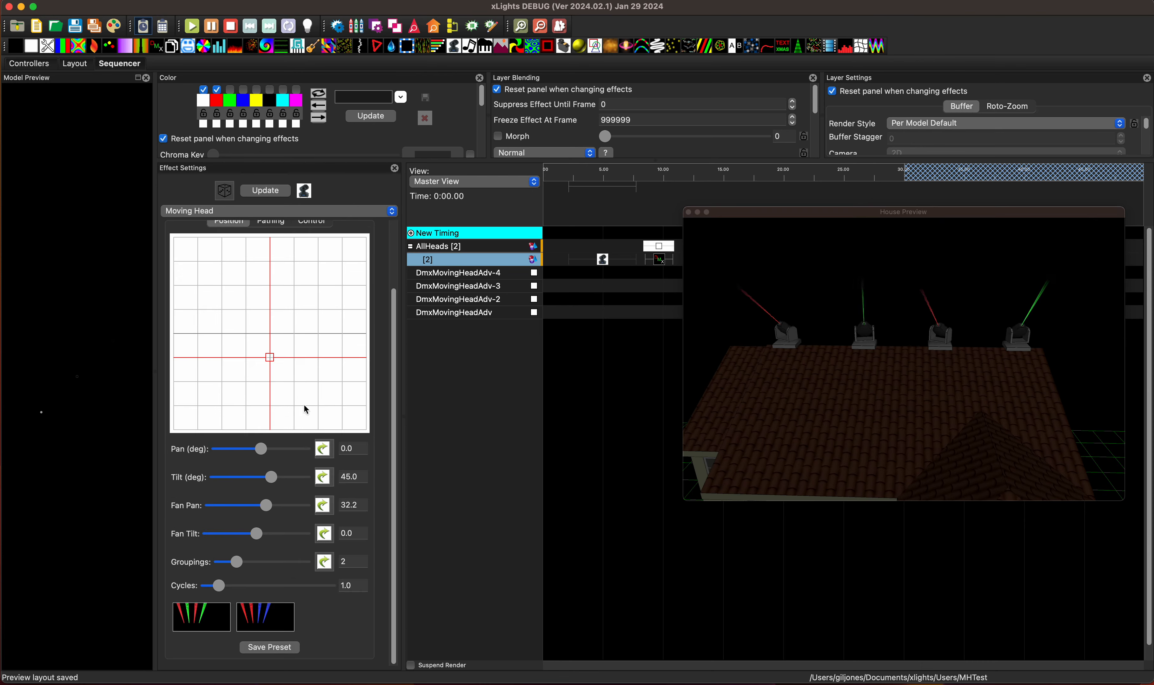
{"action": "left_click_drag", "start_coordinate": [219, 586], "coordinate": [249, 590]}
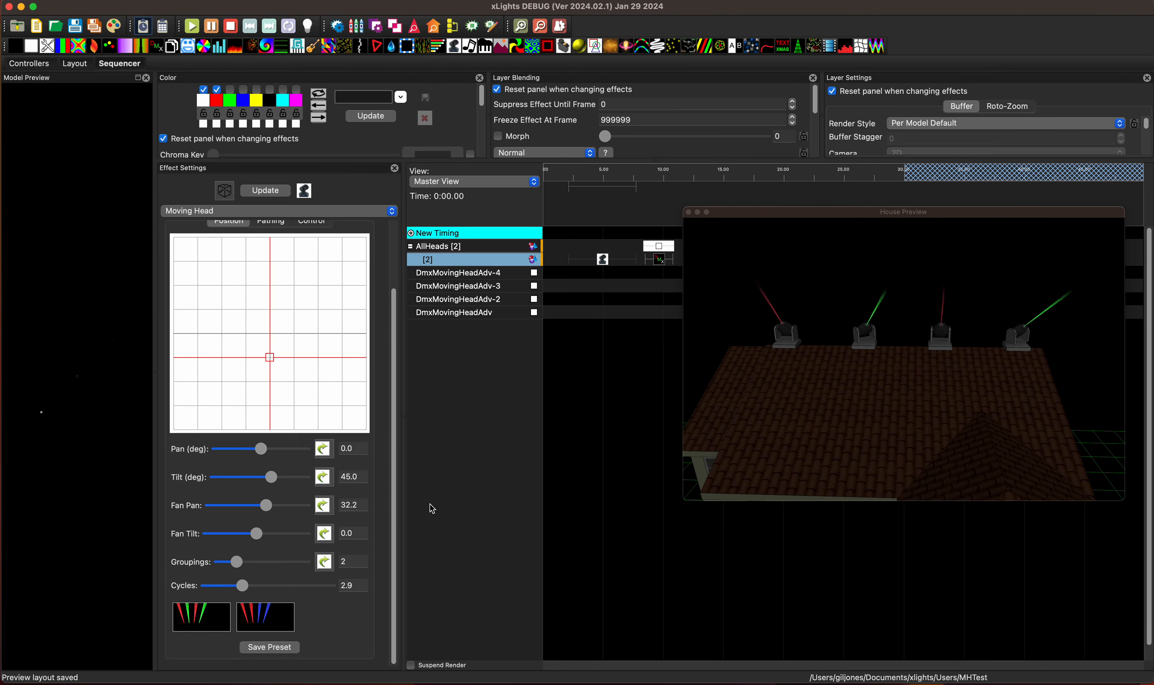
{"action": "left_click", "coordinate": [353, 586]}
{"action": "type", "text": "2"}
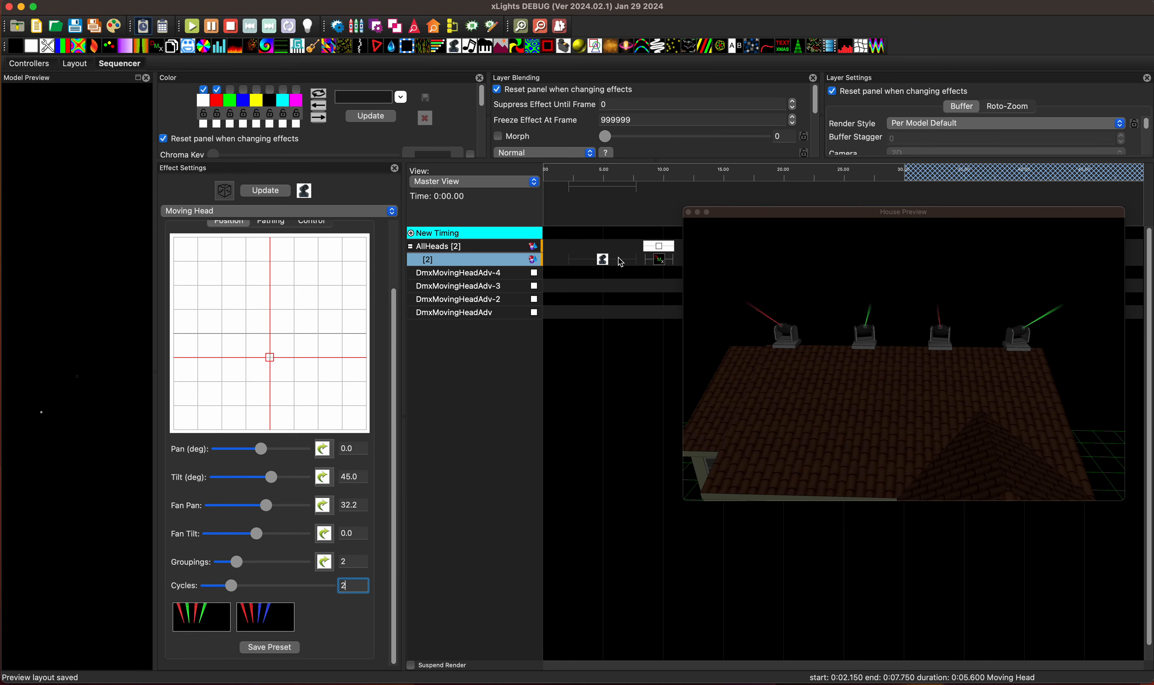
Apply the red-and-blue fan preset to all four fixtures and review its position and path settings
{"action": "left_click", "coordinate": [121, 625]}
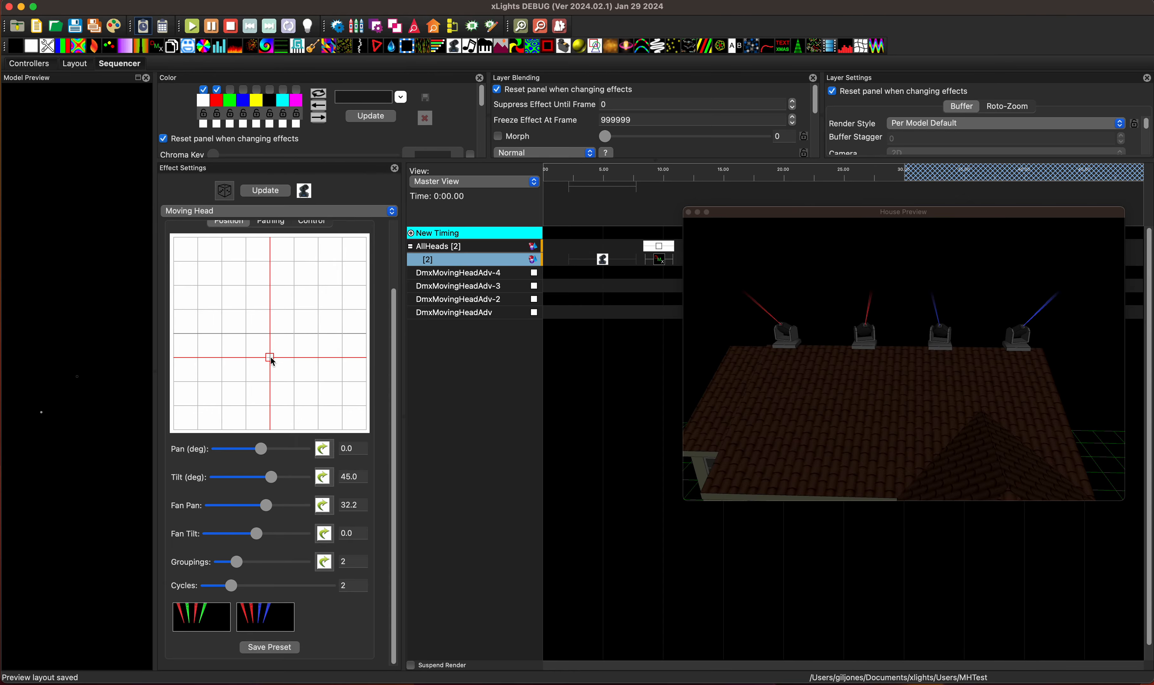
{"action": "scroll", "coordinate": [269, 314], "scroll_direction": "up", "scroll_amount": 2}
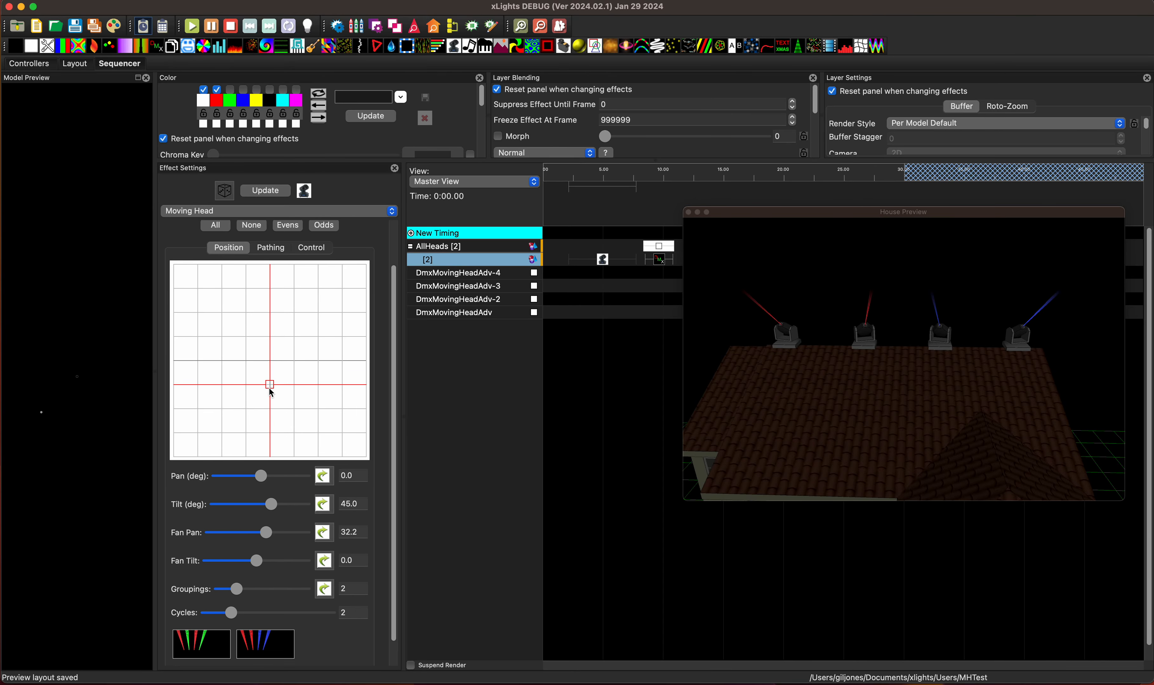
{"action": "scroll", "coordinate": [395, 464], "scroll_direction": "down", "scroll_amount": 2}
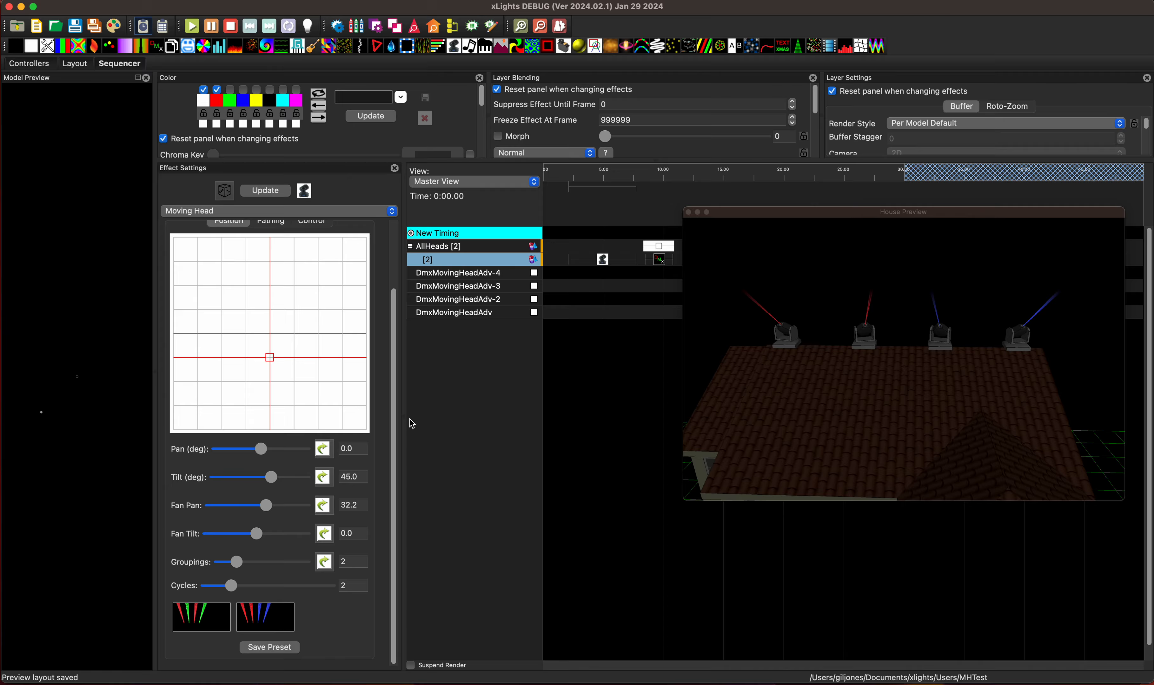
{"action": "left_click_drag", "start_coordinate": [394, 402], "coordinate": [394, 310]}
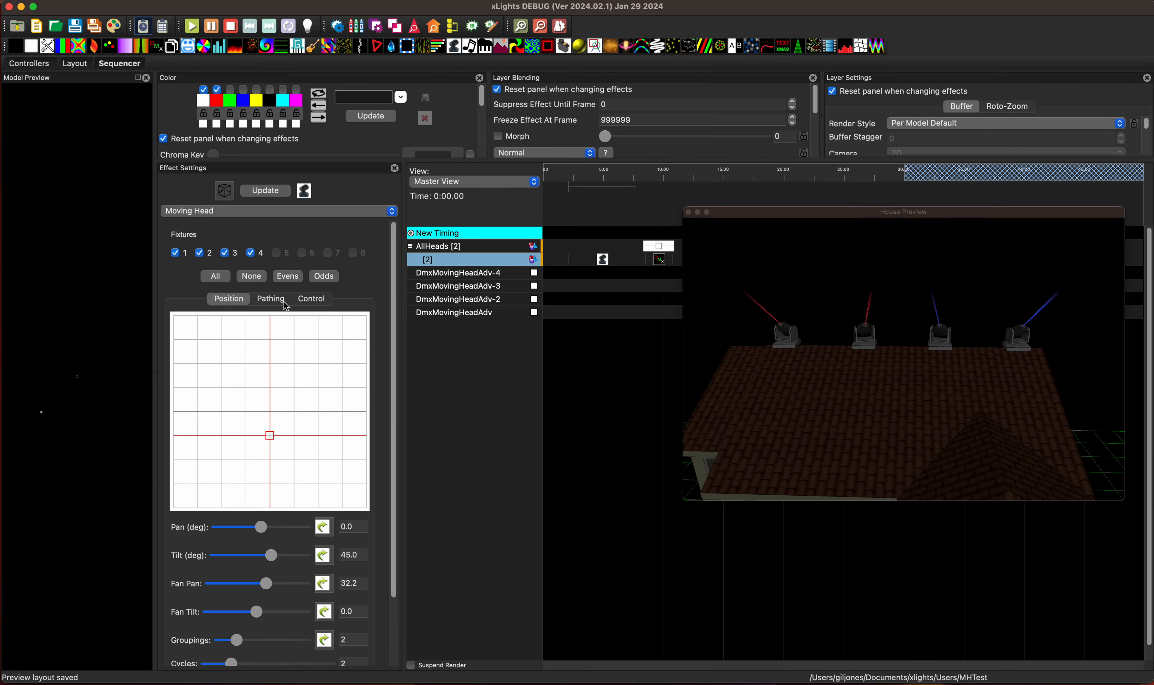
{"action": "left_click", "coordinate": [271, 299]}
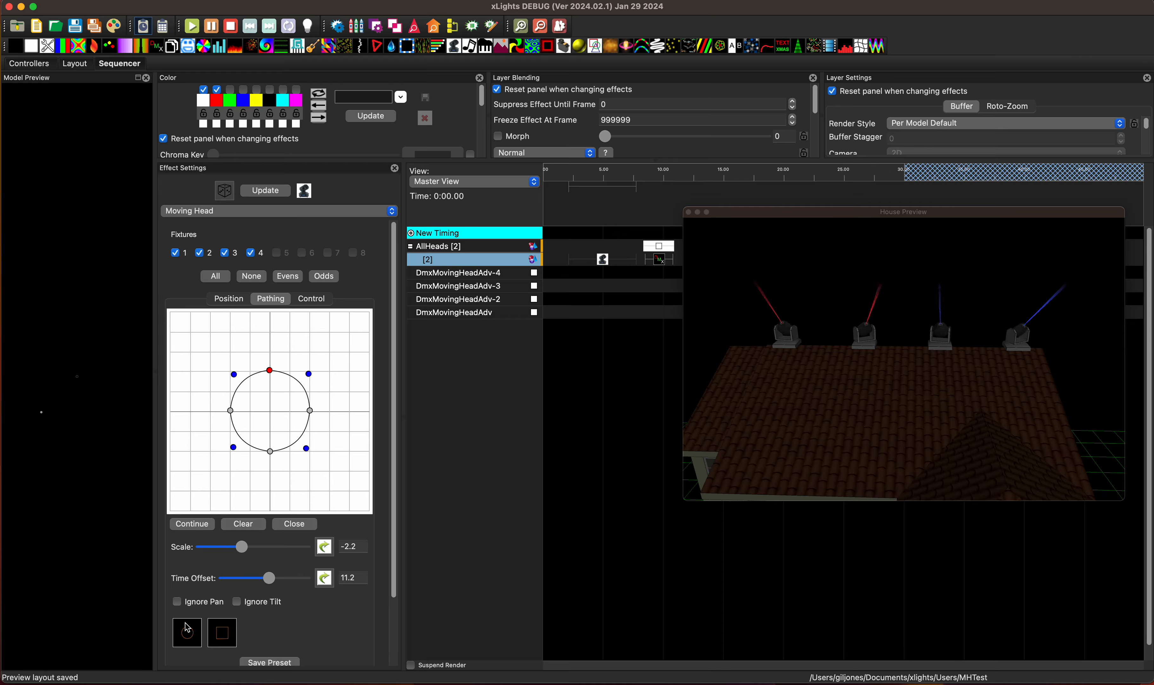
{"action": "left_click", "coordinate": [222, 300]}
{"action": "scroll", "coordinate": [328, 398], "scroll_direction": "down", "scroll_amount": 4}
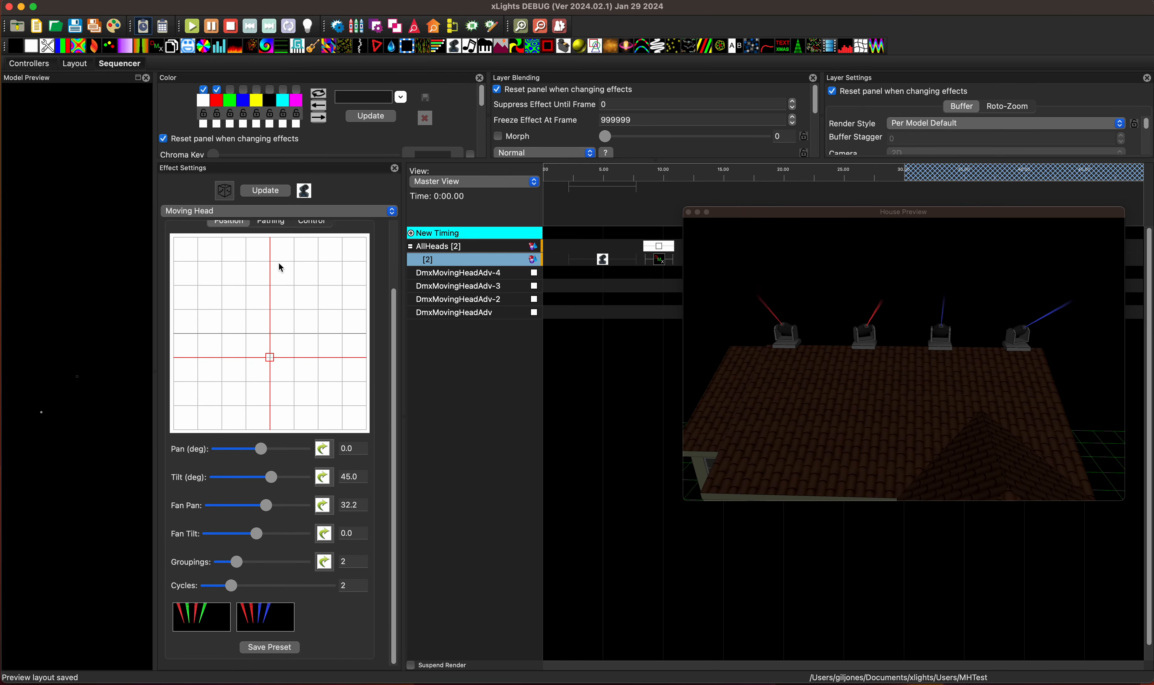
Set the beam color of all four fixtures to magenta on the color wheel
{"action": "scroll", "coordinate": [279, 268], "scroll_direction": "up", "scroll_amount": 4}
{"action": "left_click", "coordinate": [317, 299]}
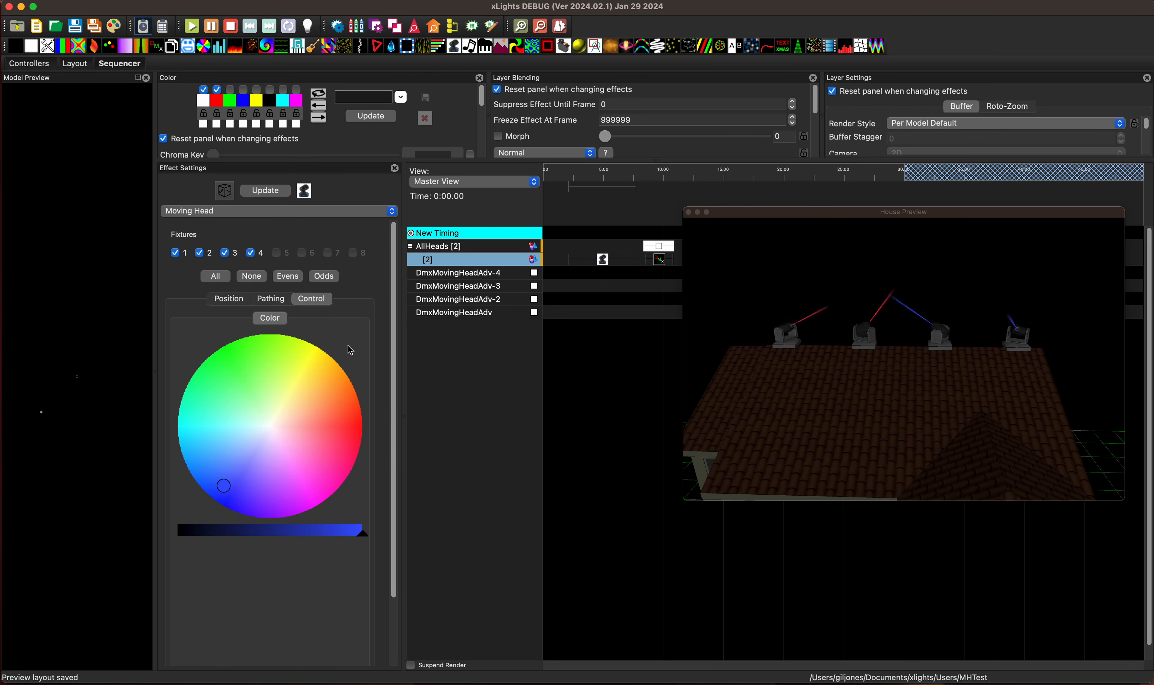
{"action": "left_click", "coordinate": [308, 494]}
Save the current moving head settings as a preset named Circles
{"action": "left_click", "coordinate": [228, 298]}
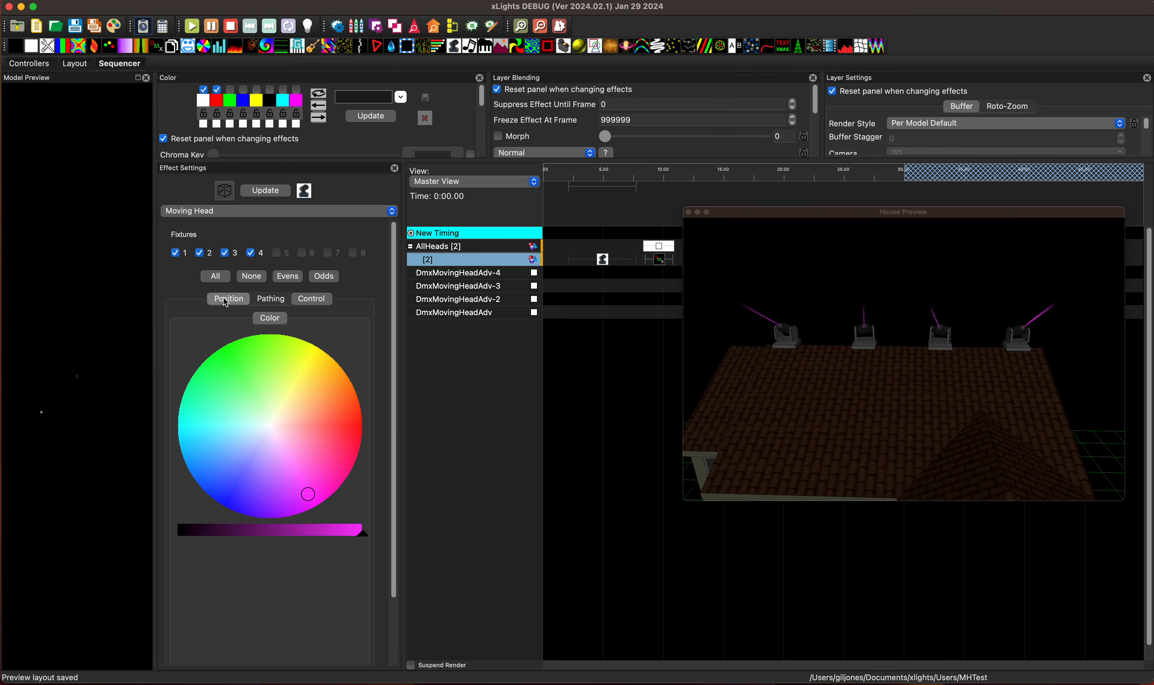
{"action": "scroll", "coordinate": [284, 417], "scroll_direction": "down", "scroll_amount": 3}
{"action": "left_click", "coordinate": [270, 647]}
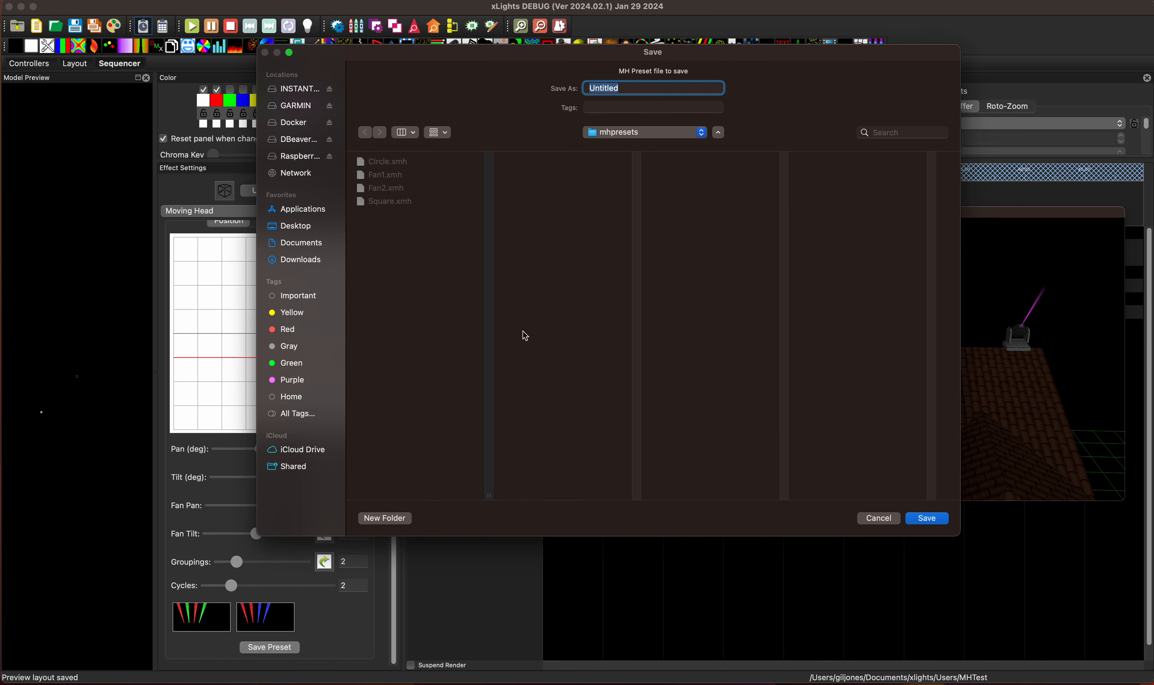
{"action": "type", "text": "Circles"}
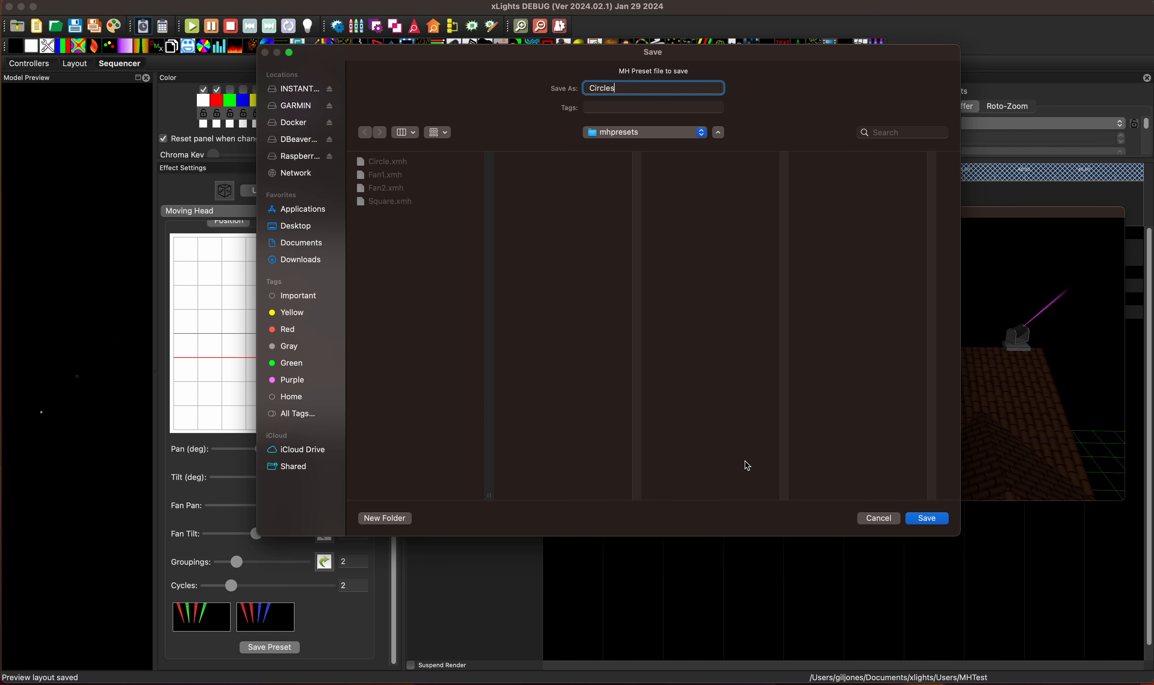
{"action": "left_click", "coordinate": [929, 526]}
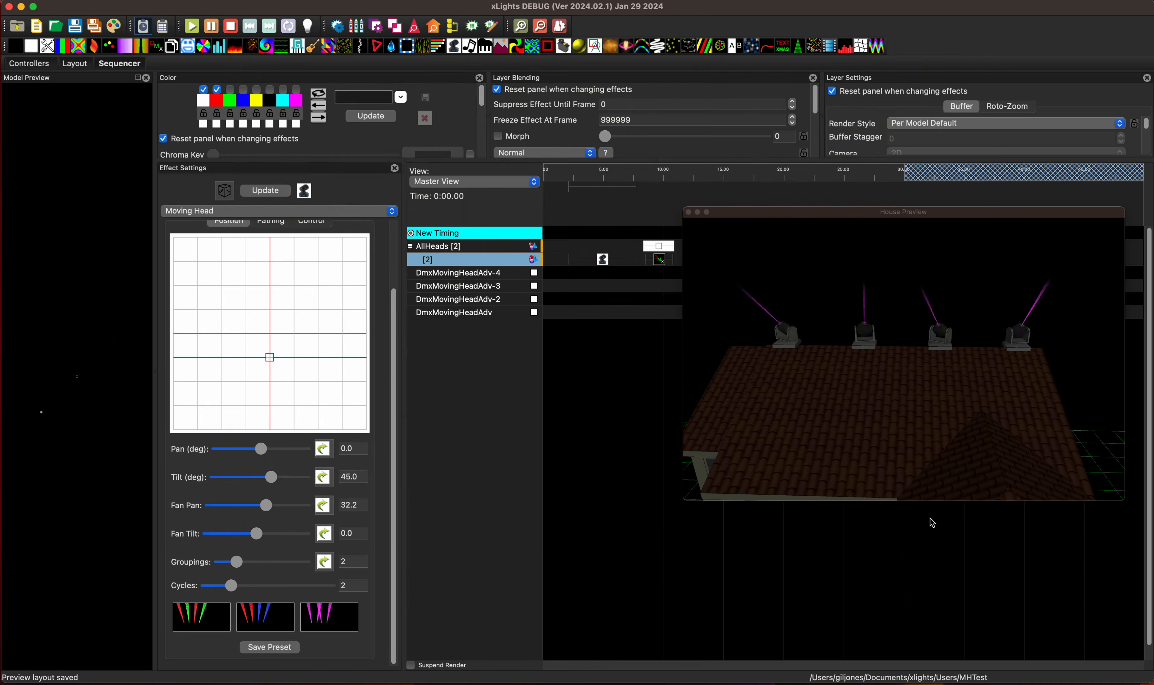
Try the red-green, red-blue and magenta presets in turn, ending on the magenta one
{"action": "left_click", "coordinate": [191, 618]}
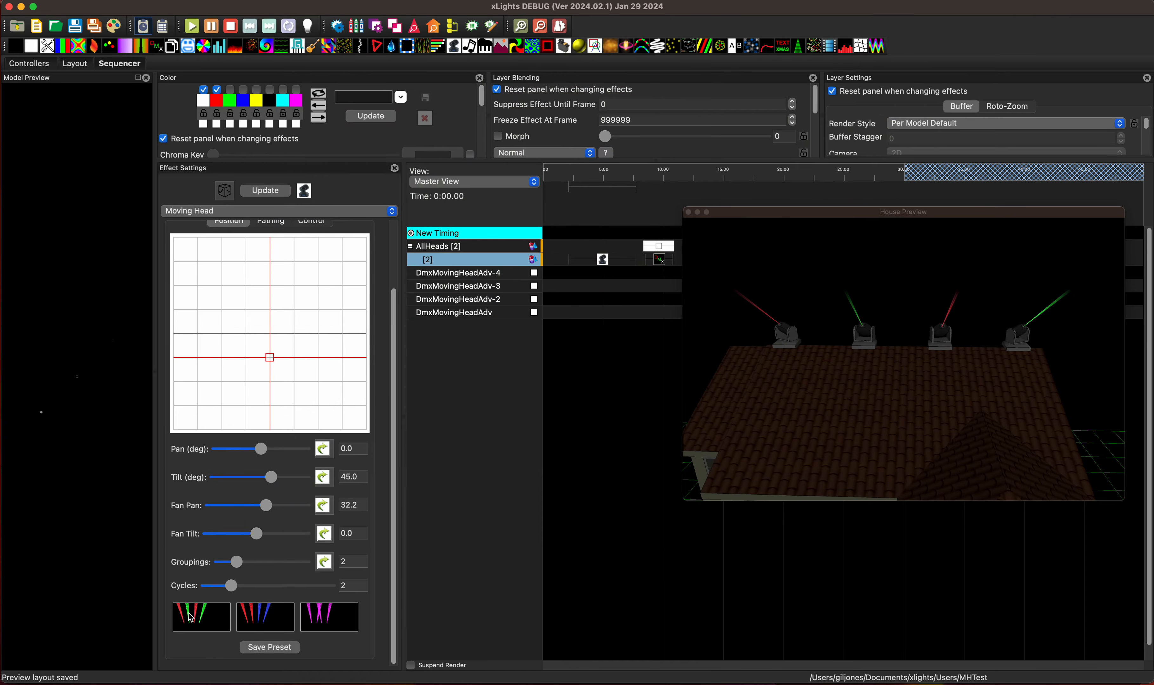
{"action": "left_click", "coordinate": [261, 622]}
{"action": "left_click", "coordinate": [331, 626]}
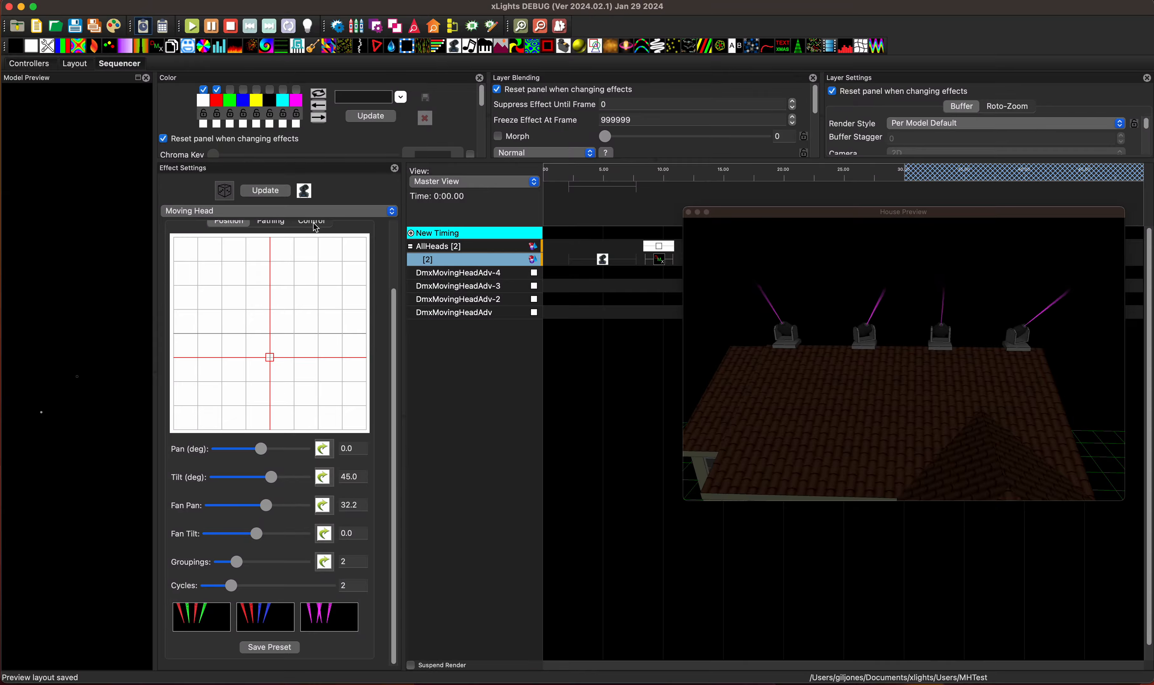
Apply the square movement path preset to all four fixtures and return to the position settings
{"action": "left_click", "coordinate": [271, 223]}
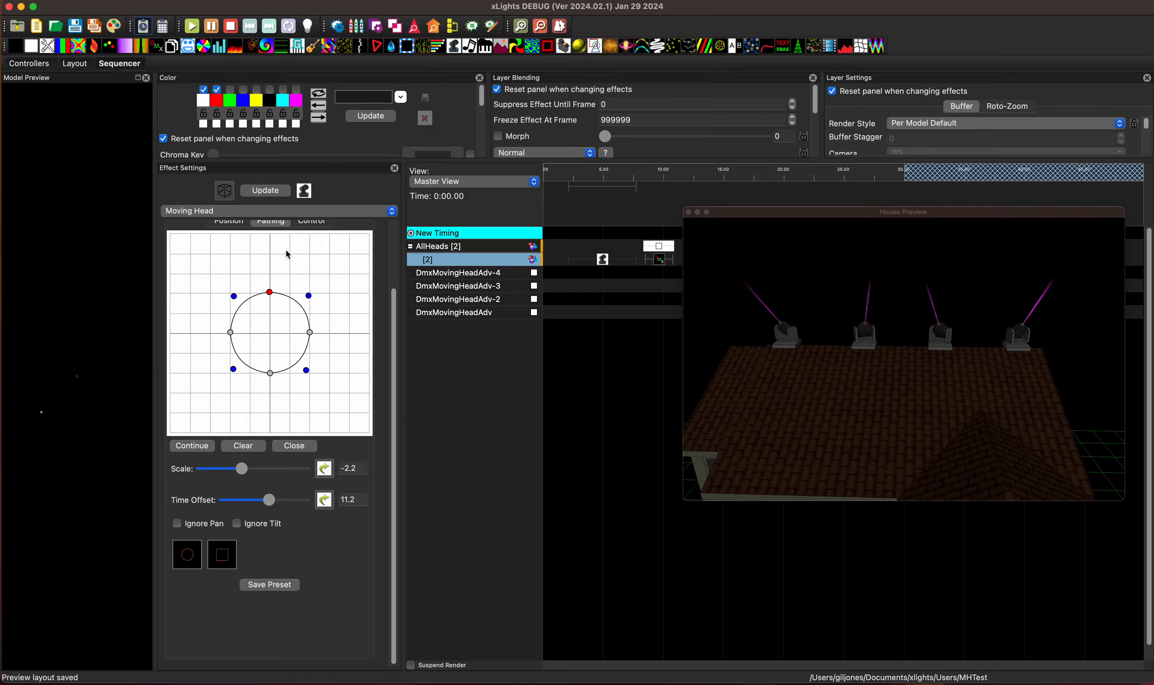
{"action": "left_click", "coordinate": [226, 563]}
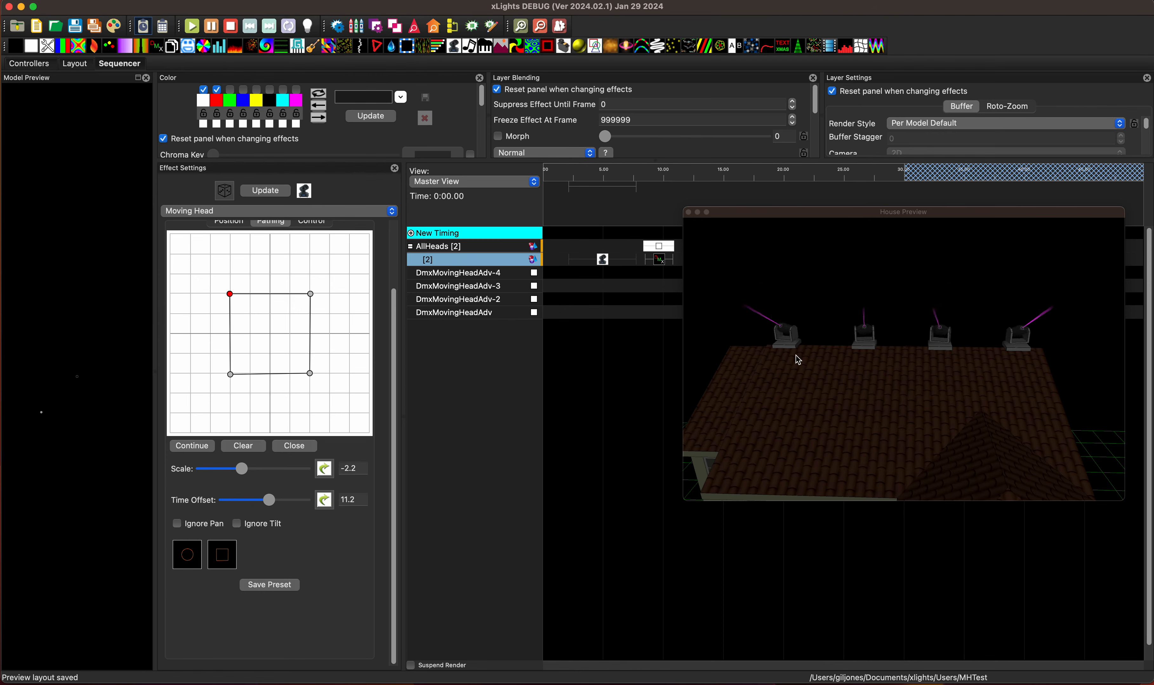
{"action": "left_click", "coordinate": [311, 221]}
{"action": "left_click", "coordinate": [219, 225]}
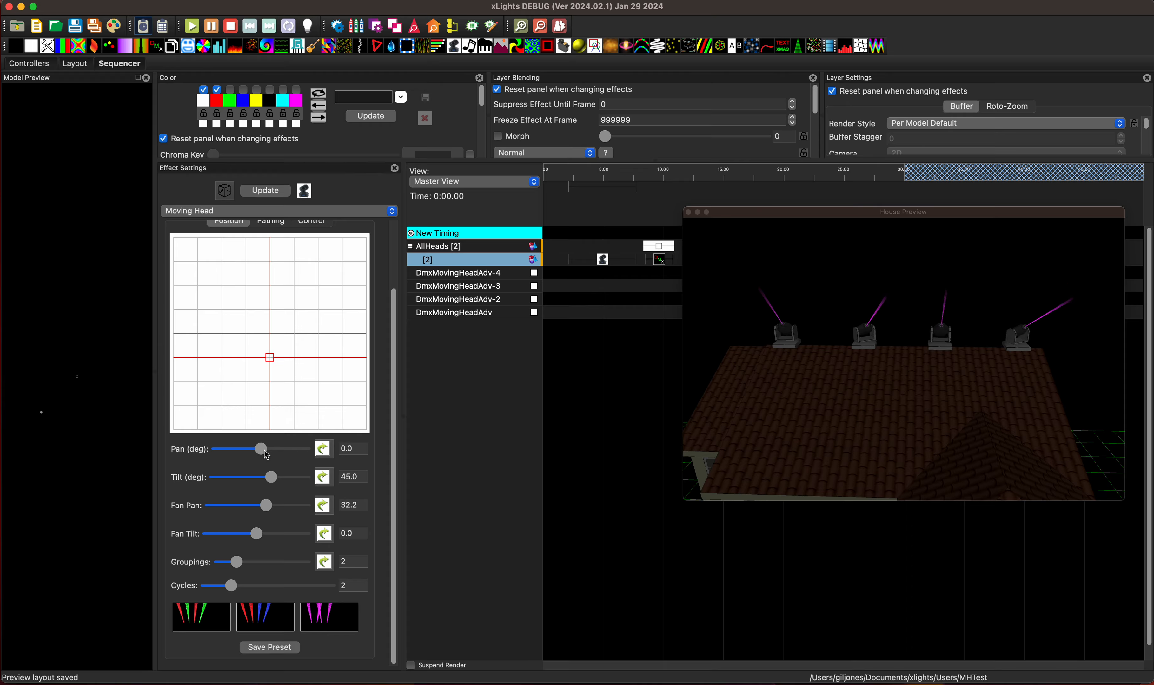
{"action": "left_click", "coordinate": [253, 211]}
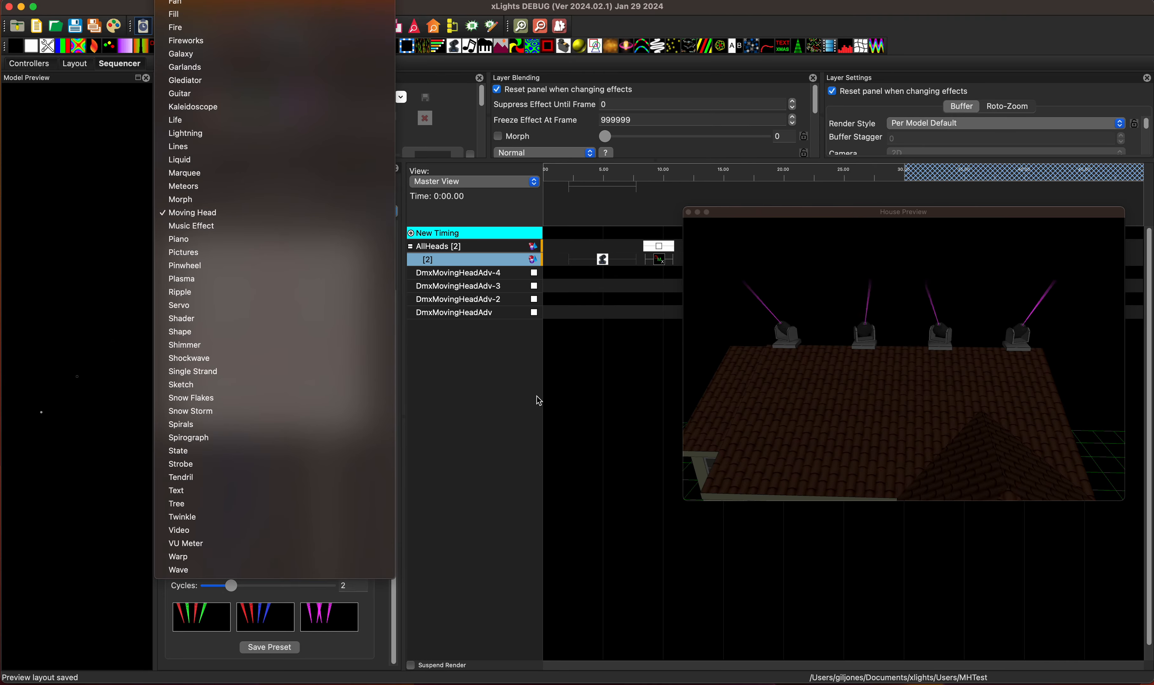
{"action": "left_click", "coordinate": [706, 409]}
Reapply the circle movement path preset to all four fixtures and view the house from a higher angle
{"action": "left_click", "coordinate": [271, 222]}
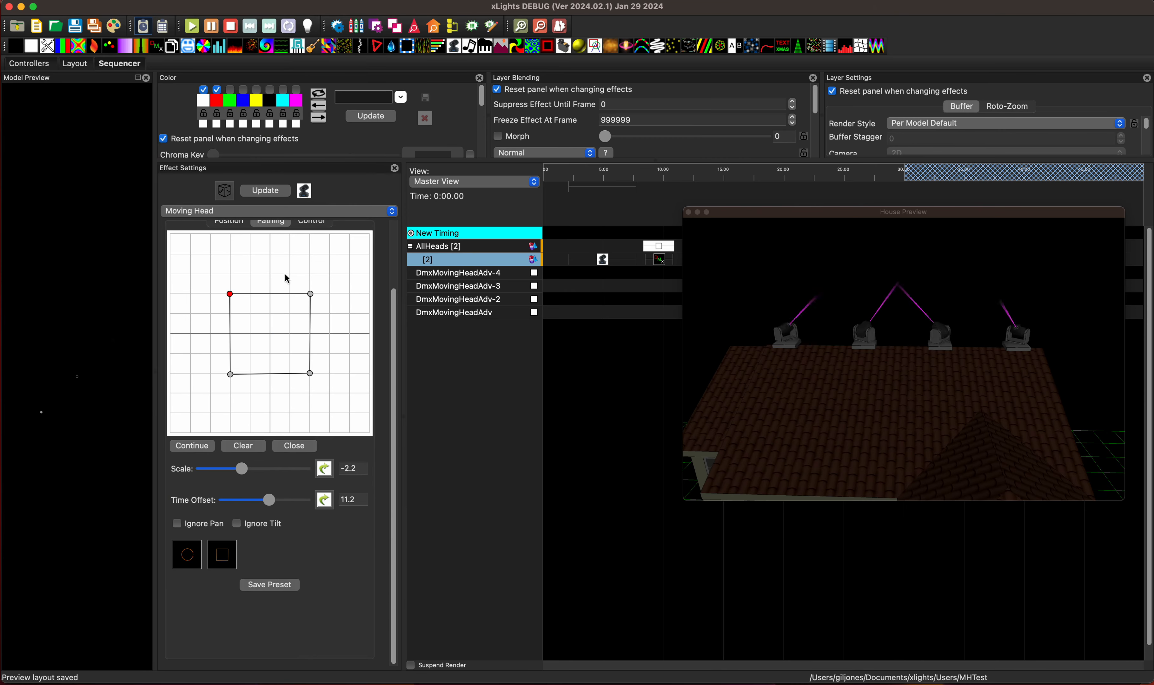
{"action": "left_click", "coordinate": [187, 555]}
{"action": "left_click_drag", "start_coordinate": [777, 370], "coordinate": [885, 432]}
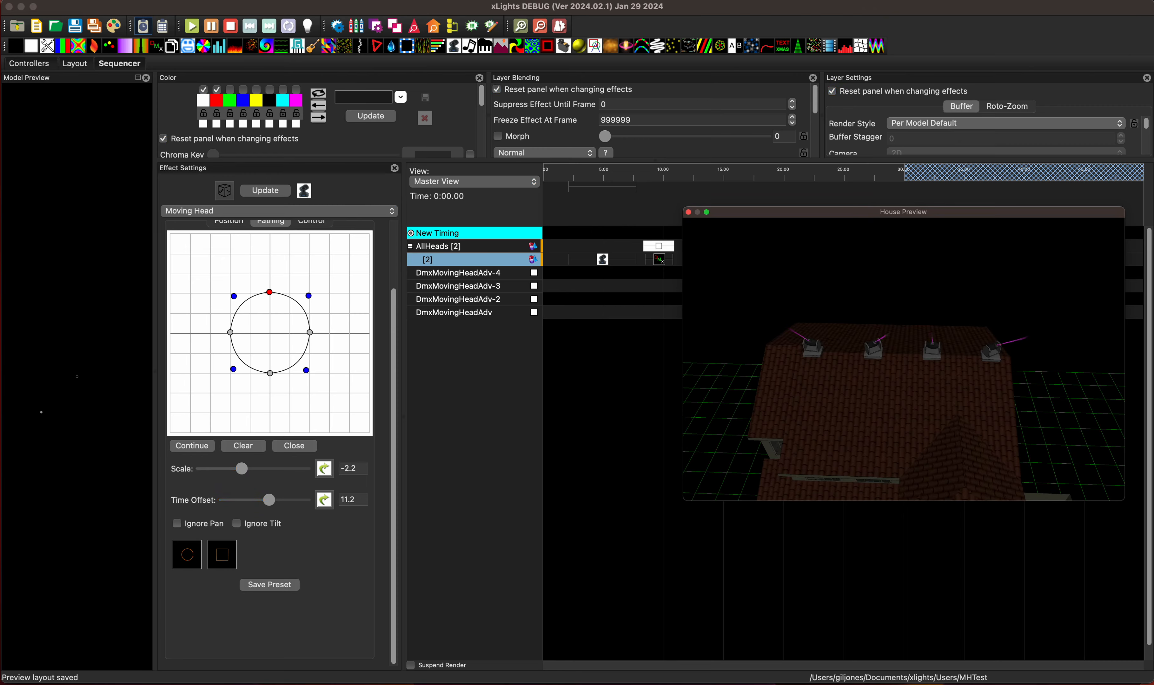
Set Fan Pan to 0 for all four fixtures
{"action": "left_click", "coordinate": [233, 225]}
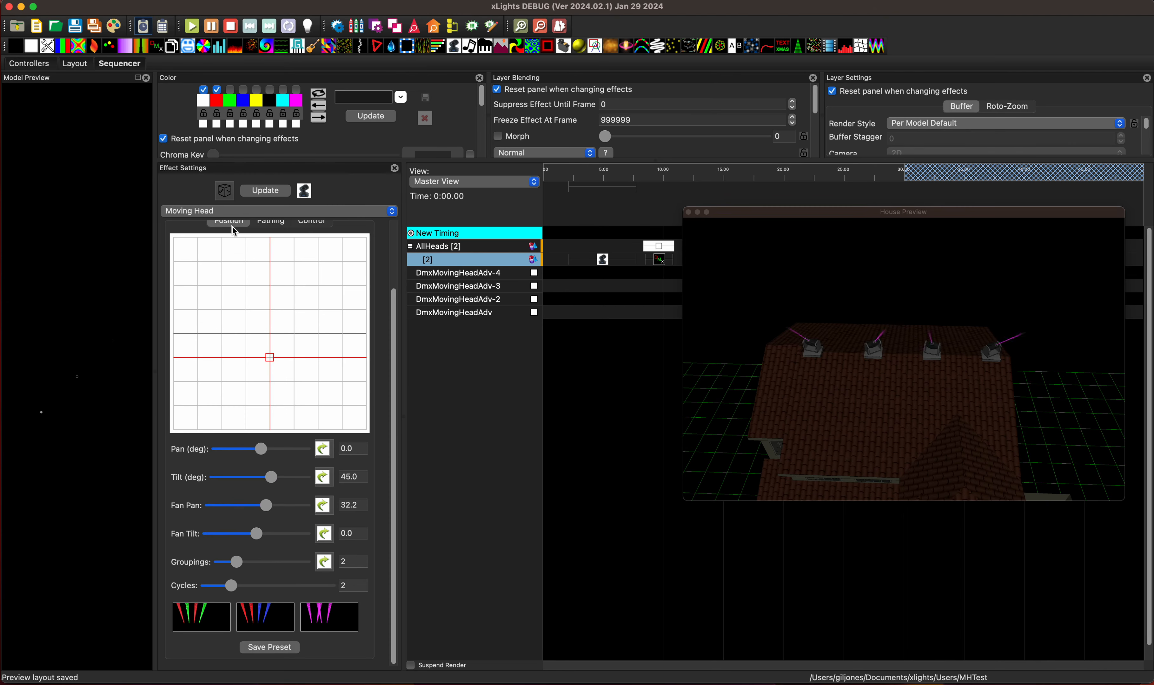
{"action": "left_click", "coordinate": [339, 506]}
{"action": "left_click_drag", "start_coordinate": [338, 506], "coordinate": [308, 504]}
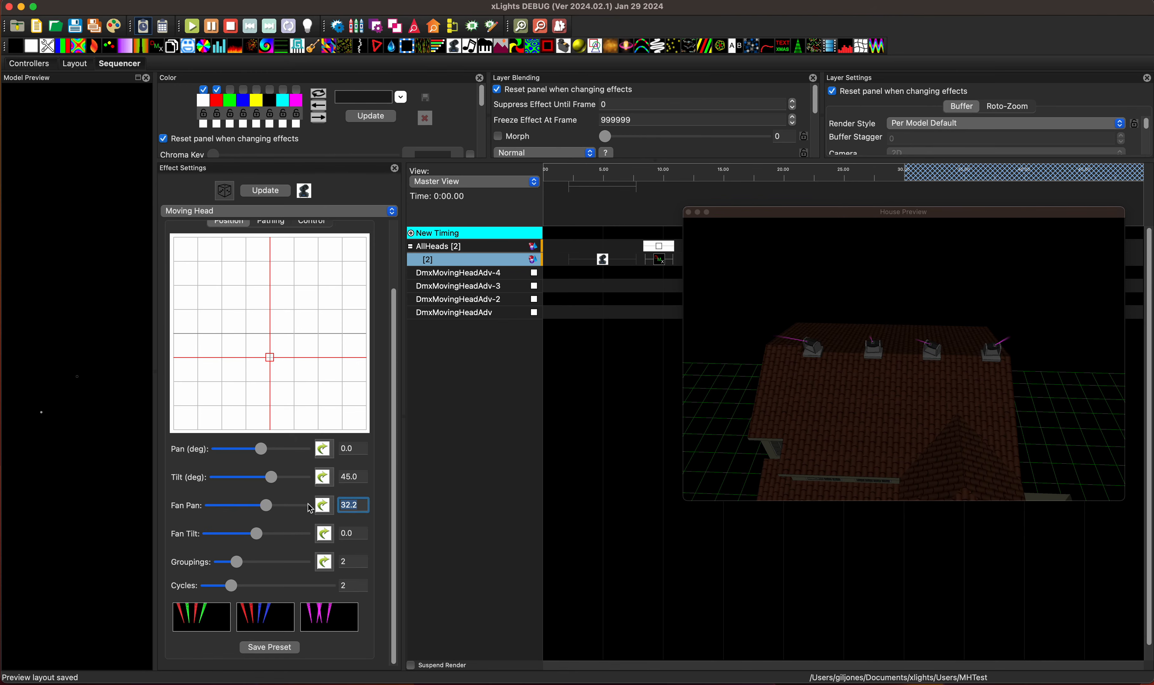
{"action": "type", "text": "0"}
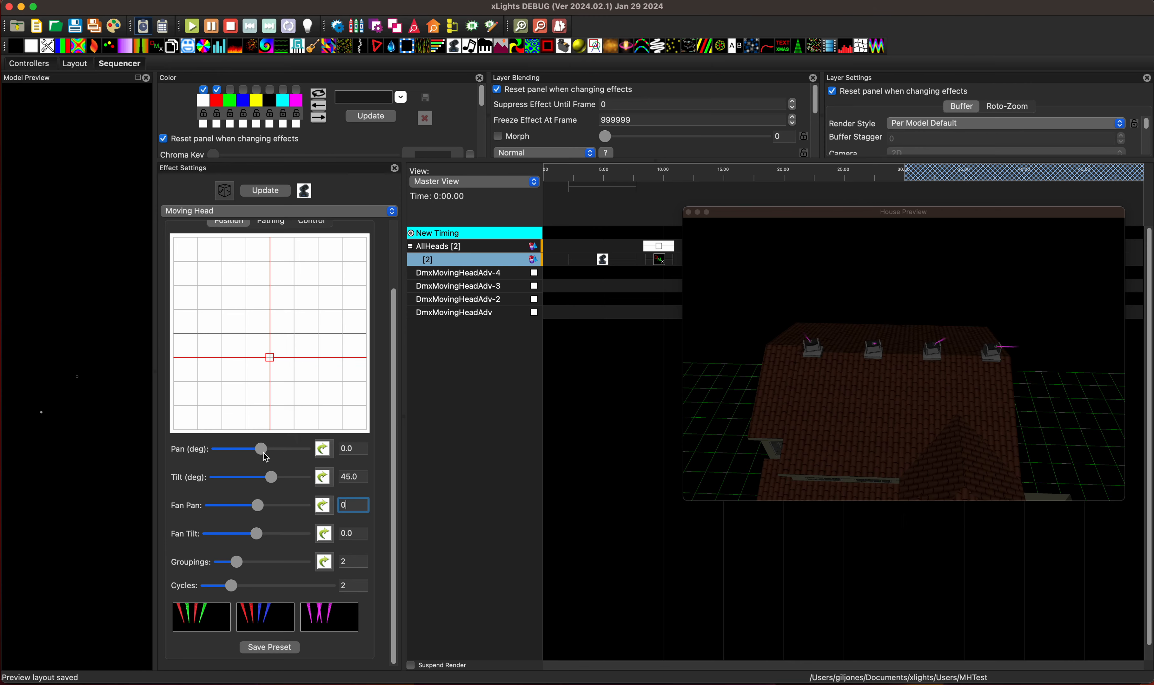
Aim all four heads at Pan -45.0 and Tilt 74.2 degrees, checking the beams from several angles
{"action": "left_click_drag", "start_coordinate": [263, 454], "coordinate": [249, 453]}
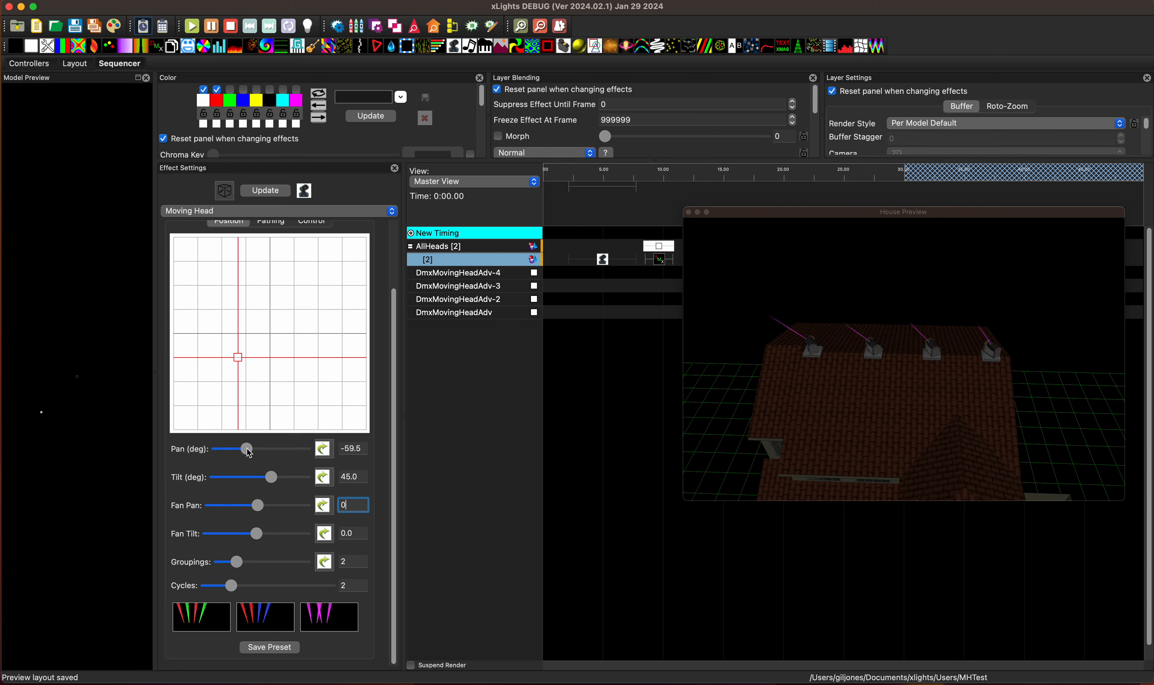
{"action": "left_click_drag", "start_coordinate": [883, 403], "coordinate": [935, 390]}
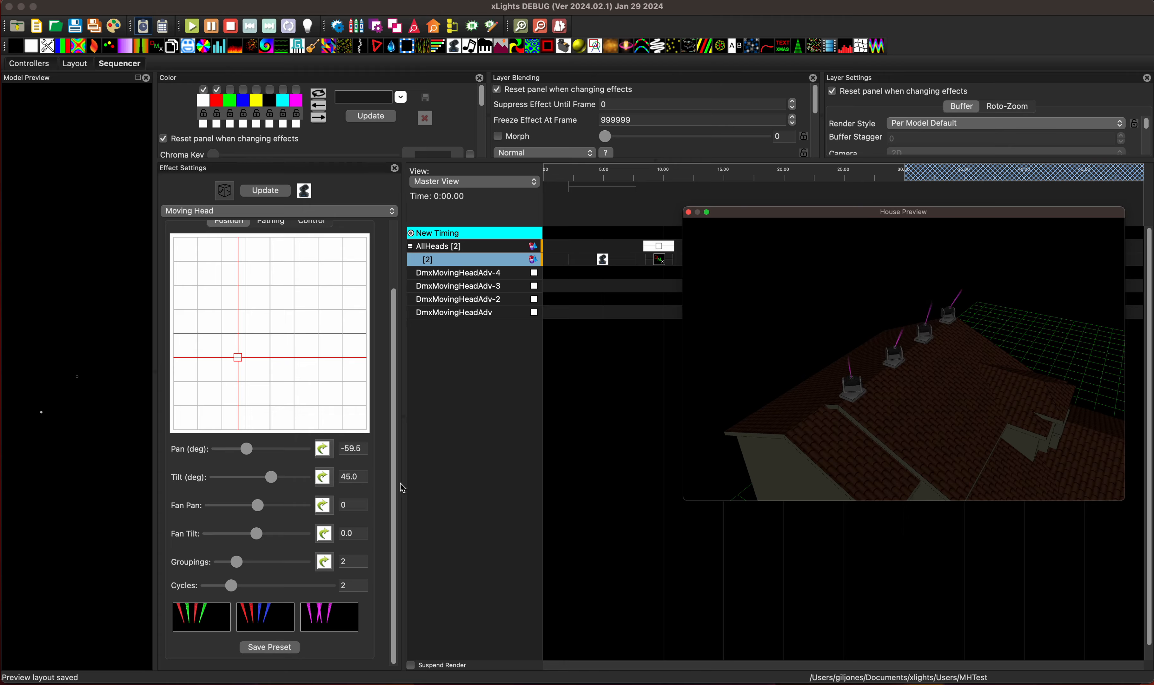
{"action": "left_click_drag", "start_coordinate": [248, 450], "coordinate": [250, 450]}
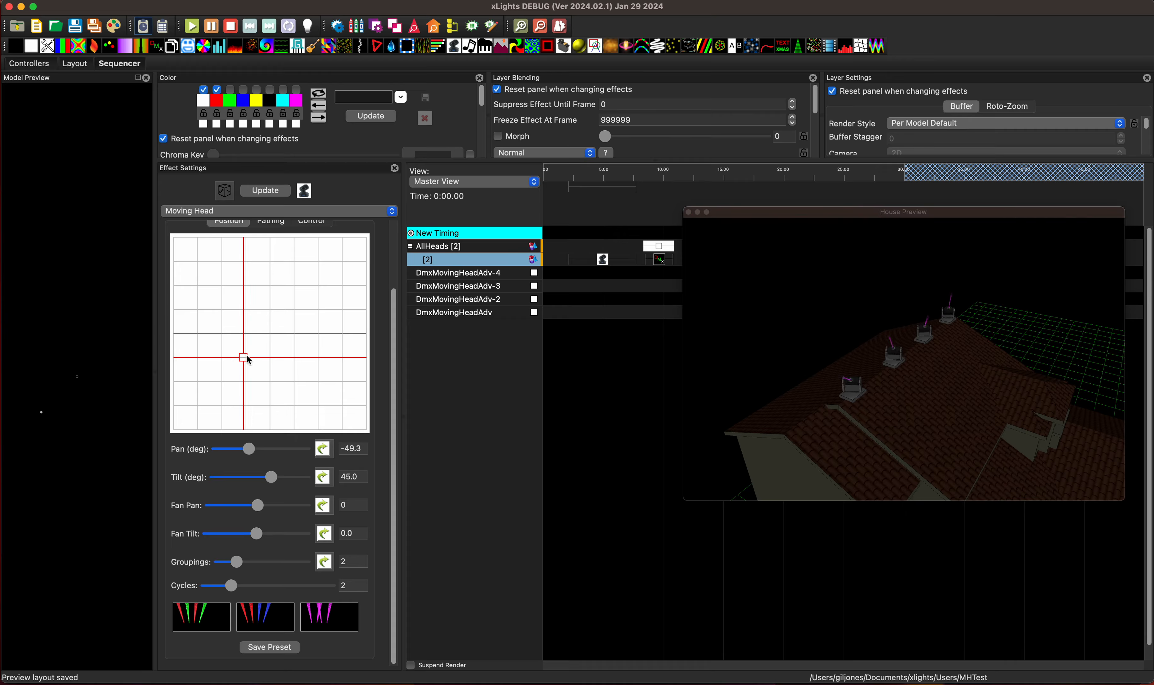
{"action": "mouse_move", "coordinate": [248, 360]}
{"action": "left_mouse_down"}
{"action": "mouse_move", "coordinate": [247, 383]}
{"action": "mouse_move", "coordinate": [245, 373]}
{"action": "left_mouse_up"}
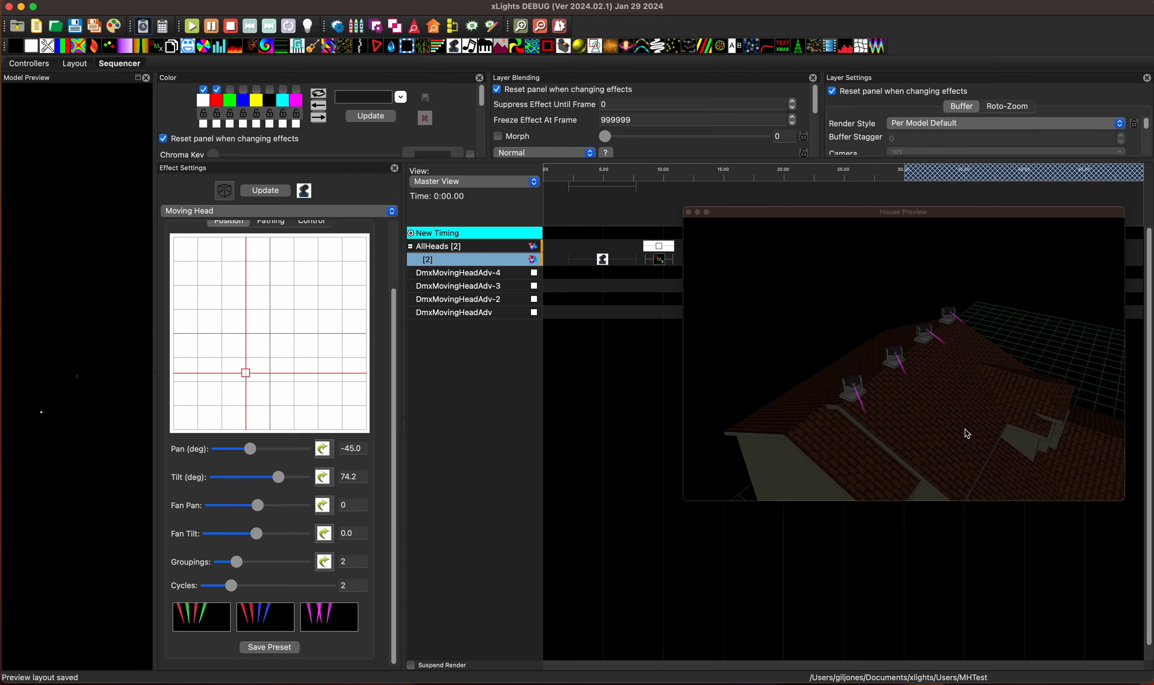
{"action": "left_click_drag", "start_coordinate": [967, 434], "coordinate": [874, 412]}
{"action": "left_click_drag", "start_coordinate": [1019, 424], "coordinate": [943, 412]}
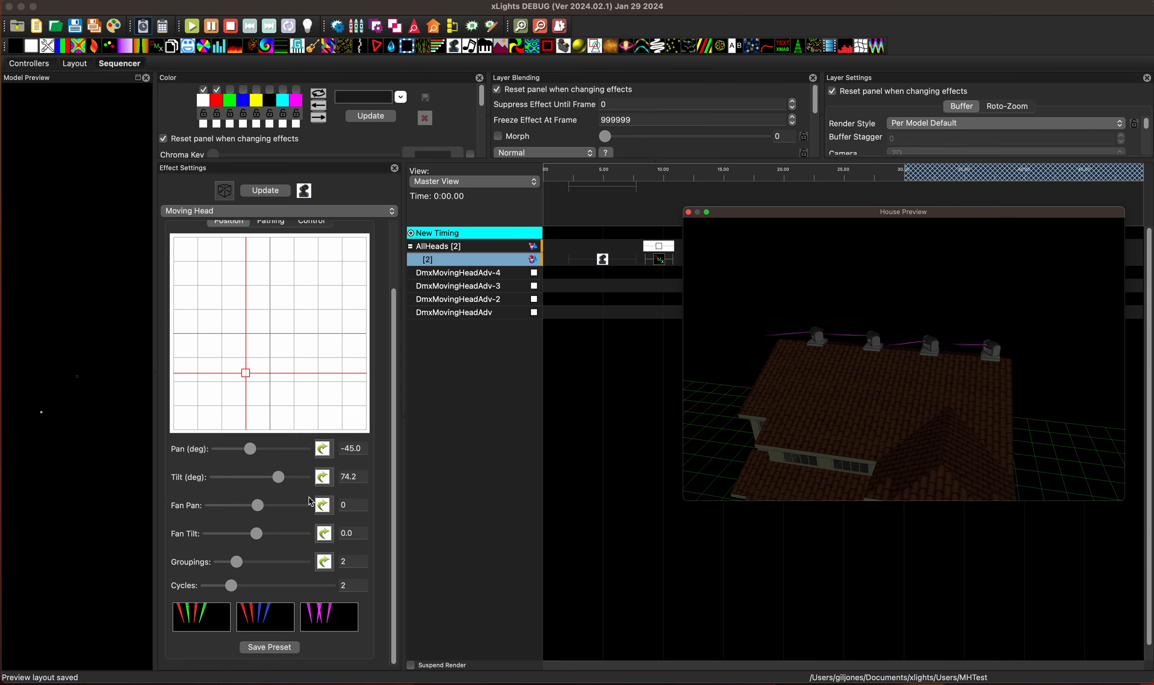
In the layout, set the Color Type of DmxMovingHeadAdv-3 to ColorWheel and show the individual Color Wheel Size entries
{"action": "left_click", "coordinate": [312, 221]}
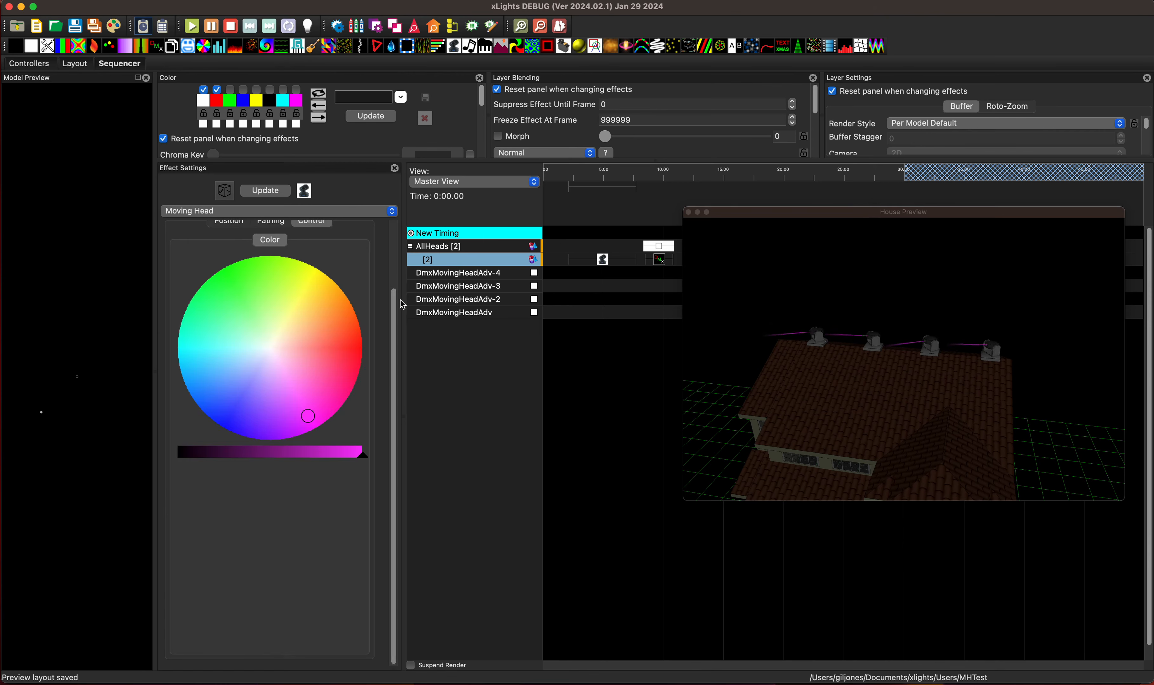
{"action": "scroll", "coordinate": [383, 321], "scroll_direction": "up", "scroll_amount": 5}
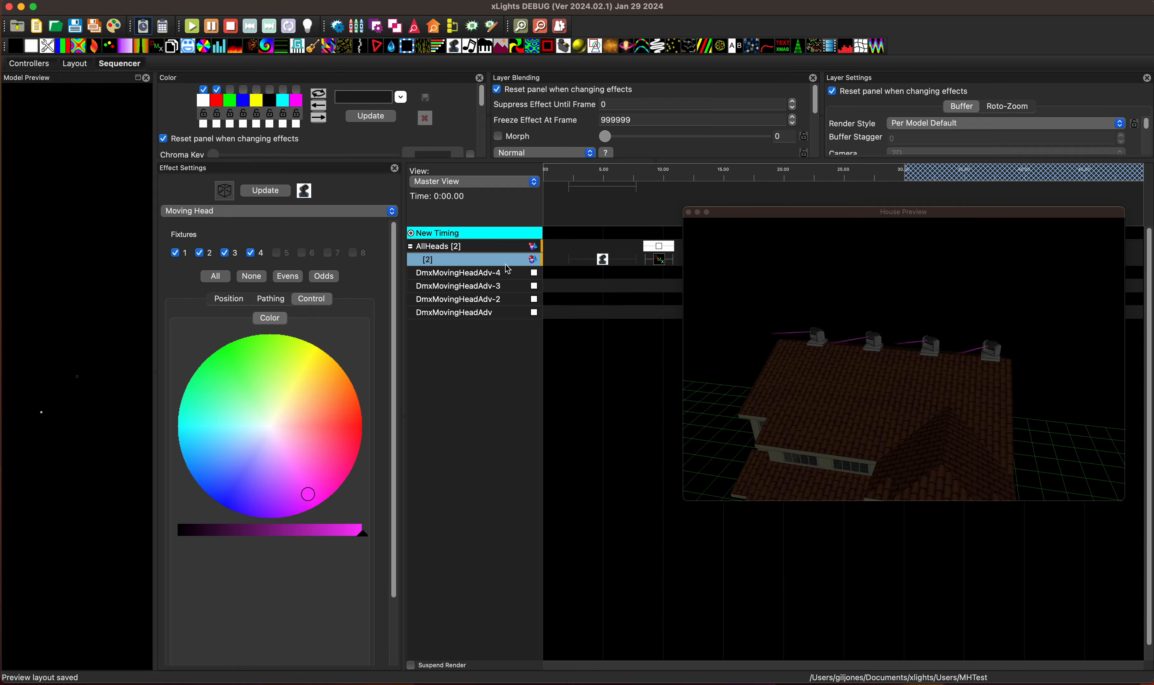
{"action": "left_click", "coordinate": [75, 64]}
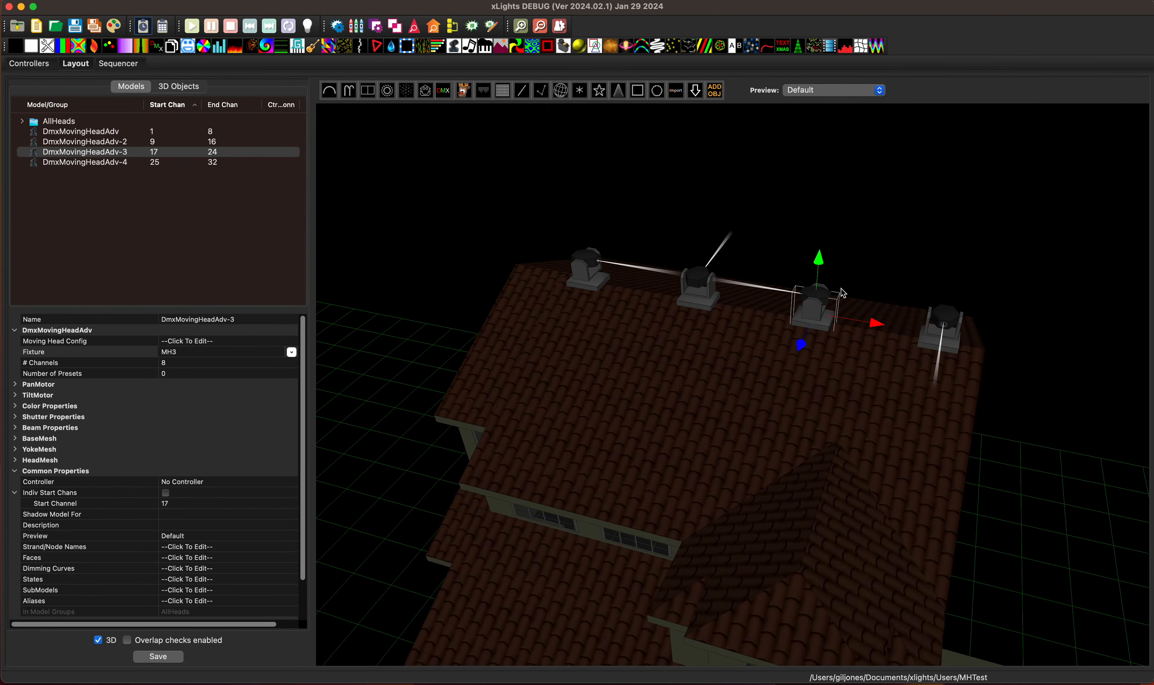
{"action": "left_click", "coordinate": [903, 242]}
{"action": "left_click", "coordinate": [814, 307]}
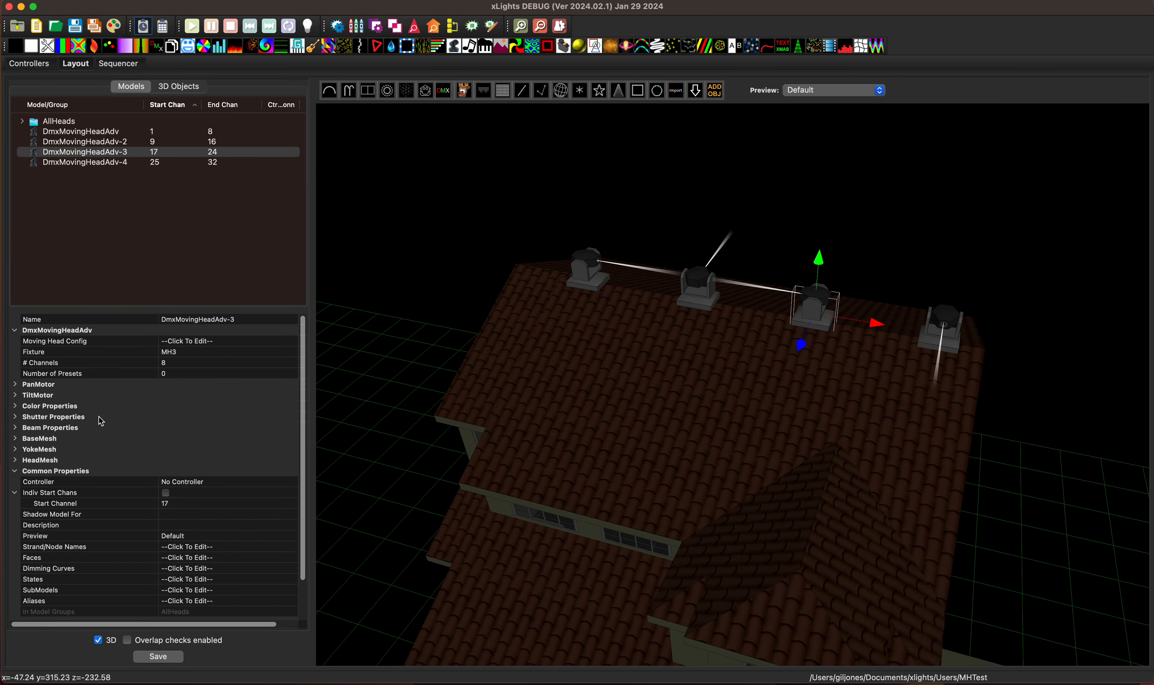
{"action": "left_click", "coordinate": [15, 407]}
{"action": "left_click", "coordinate": [228, 420]}
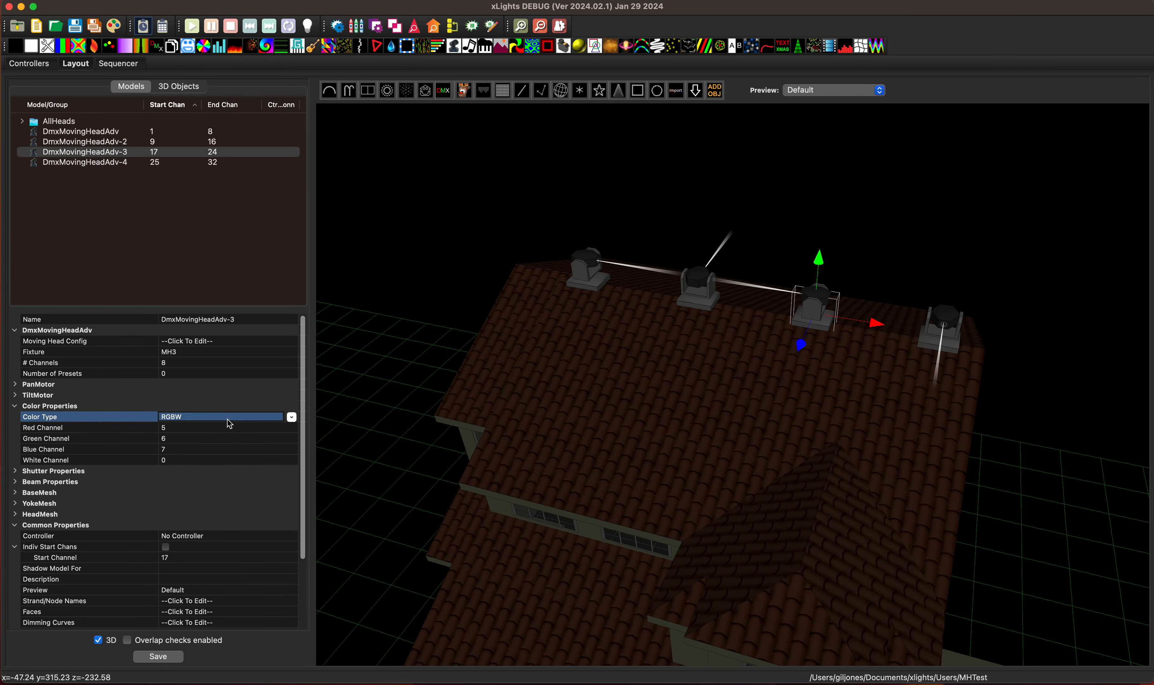
{"action": "left_click", "coordinate": [291, 418]}
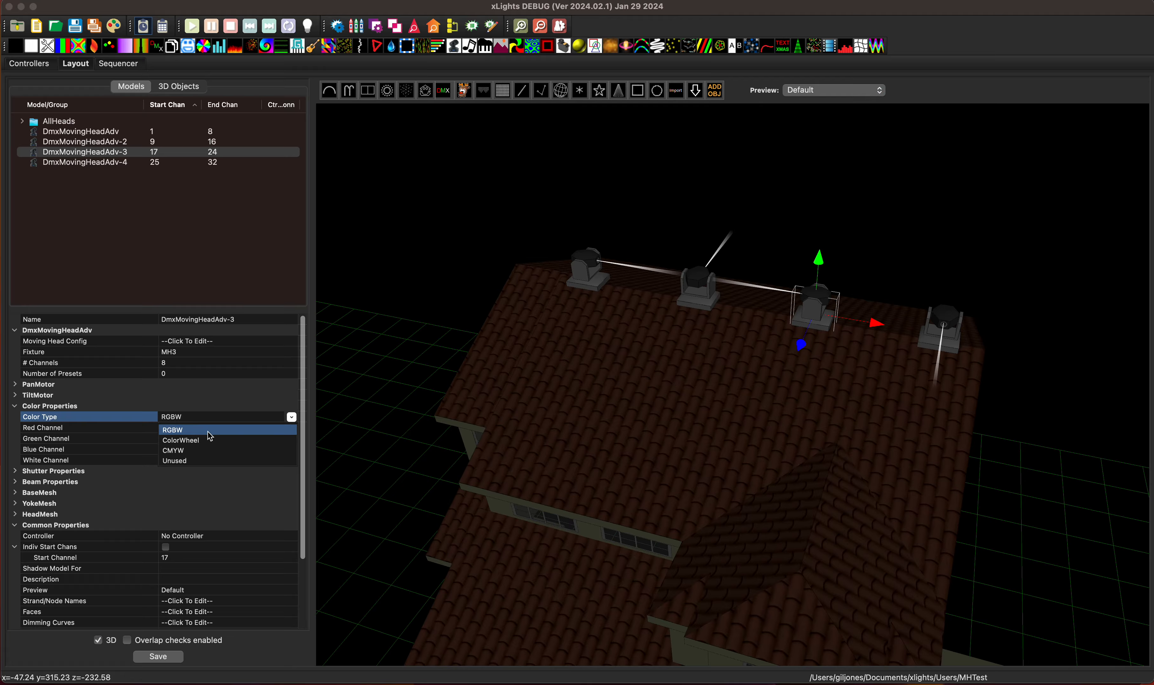
{"action": "left_click", "coordinate": [186, 441]}
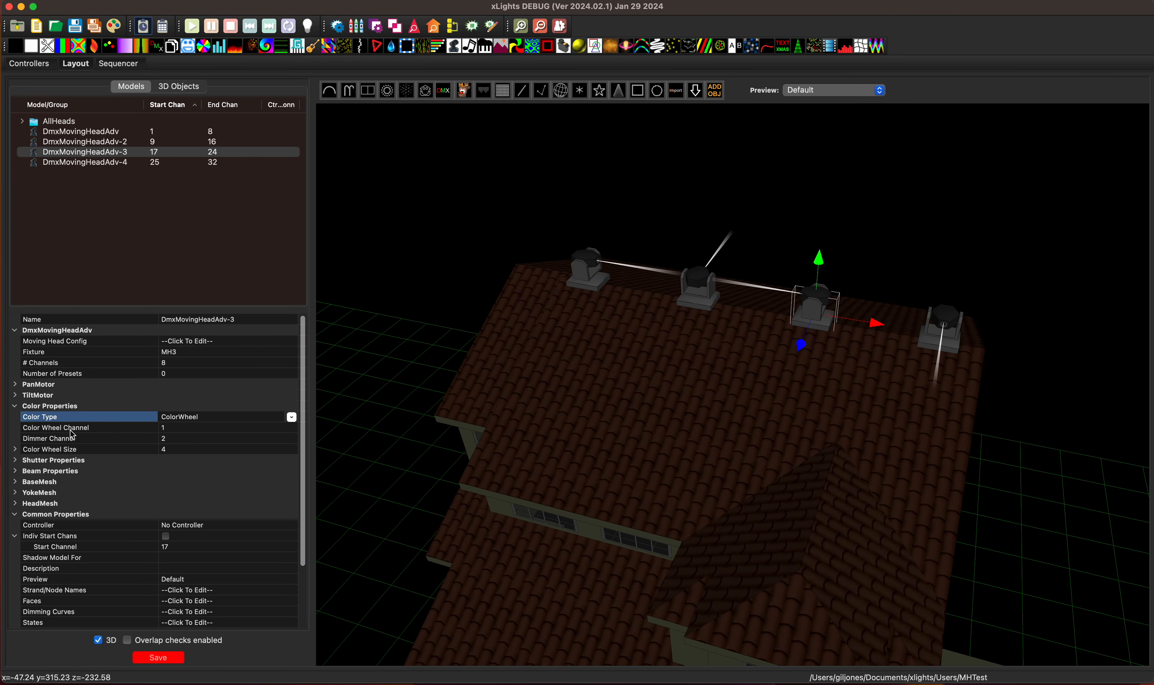
{"action": "left_click", "coordinate": [16, 450]}
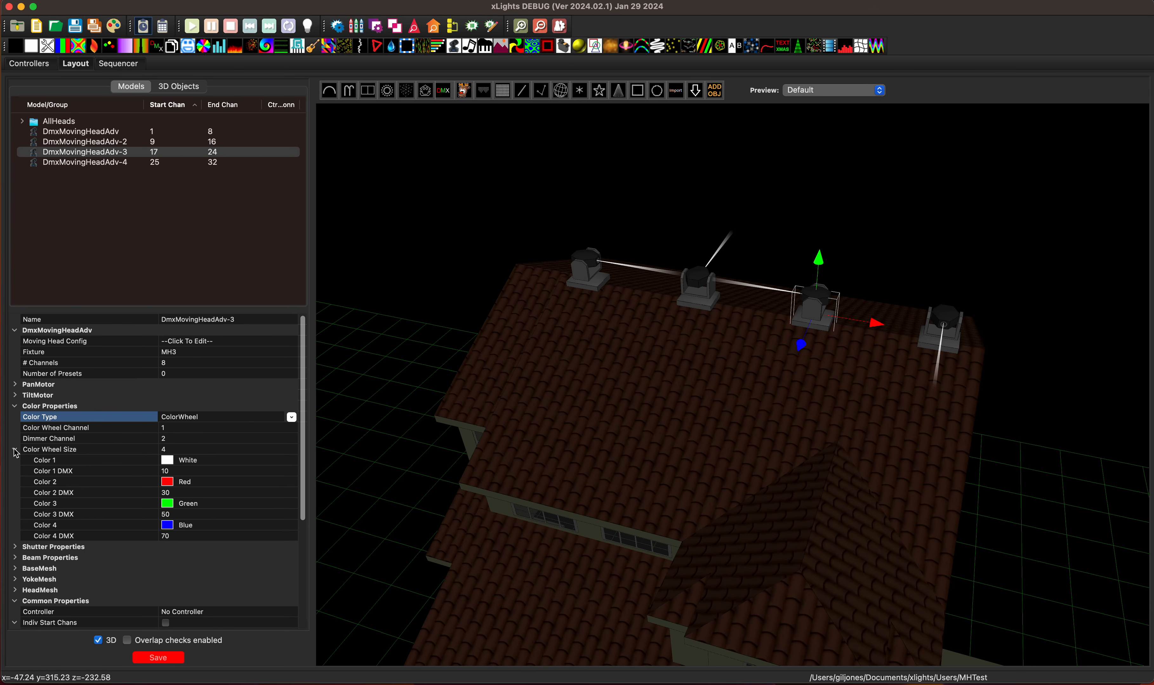
Set DmxMovingHeadAdv-3's Color Wheel Channel to 5 and Dimmer Channel to 6, and save the layout
{"action": "left_click", "coordinate": [182, 441]}
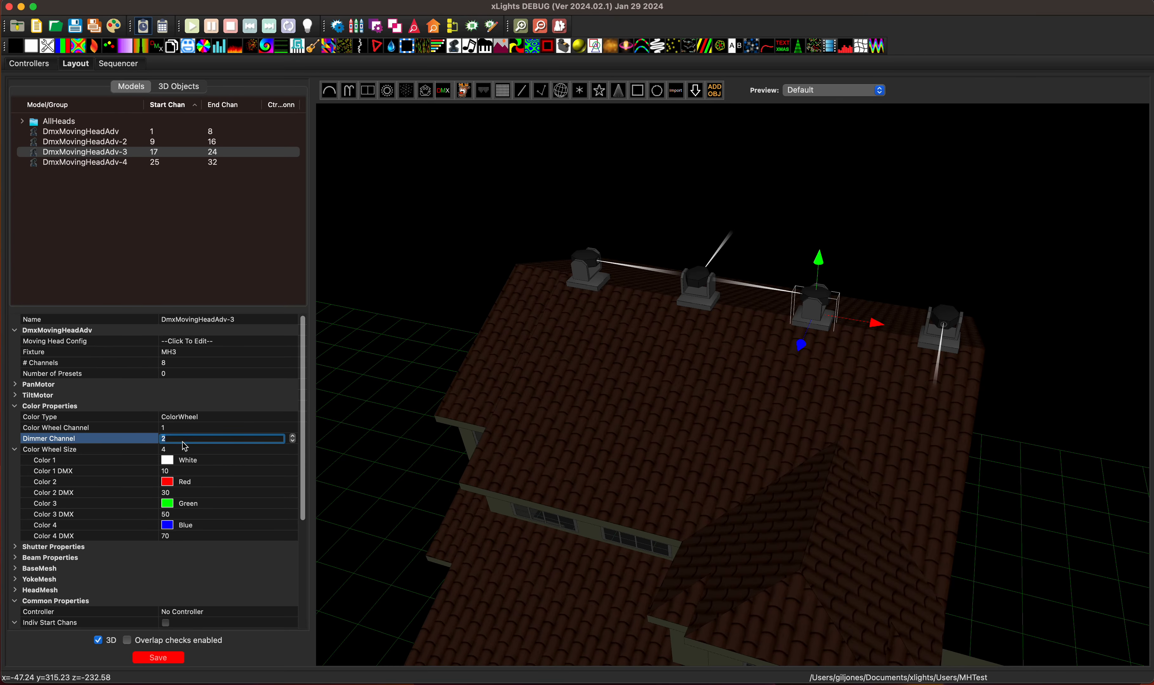
{"action": "type", "text": "8"}
{"action": "key", "text": "Return"}
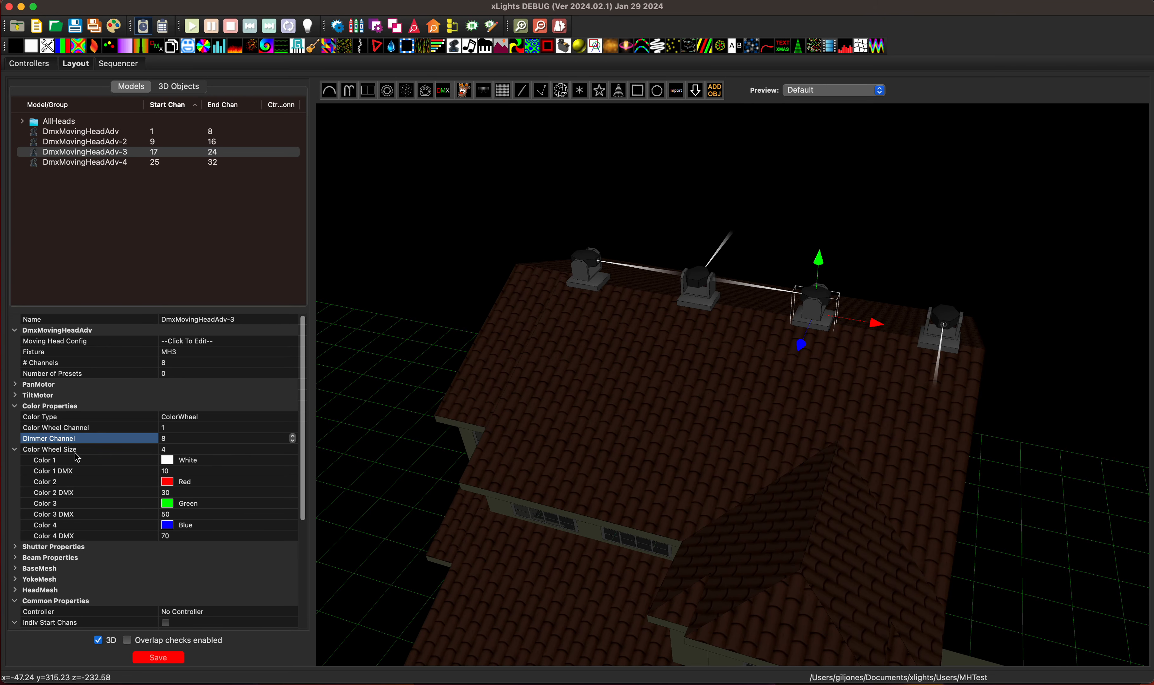
{"action": "left_click", "coordinate": [175, 428]}
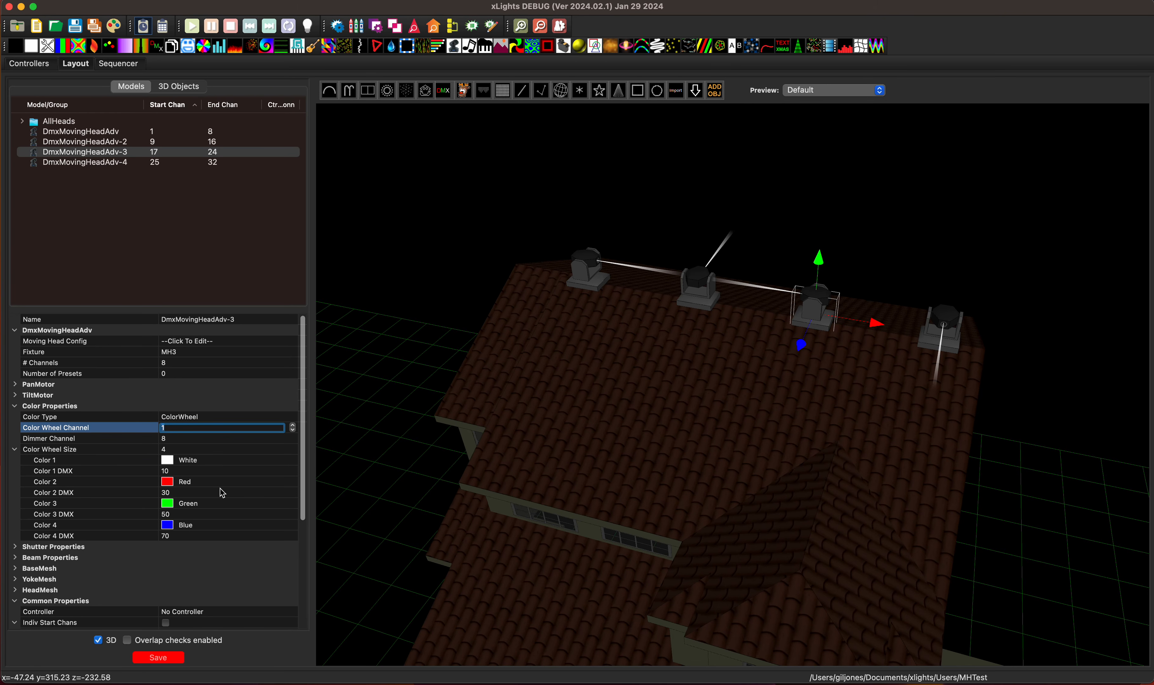
{"action": "key", "text": "Return"}
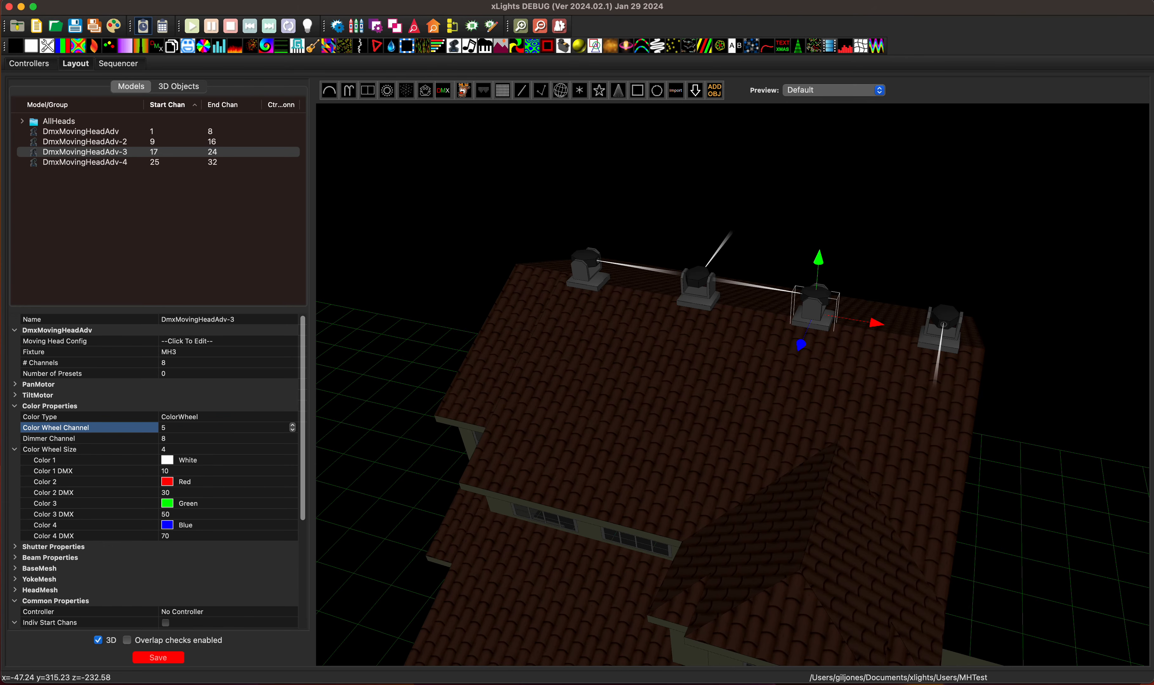
{"action": "left_click", "coordinate": [180, 438]}
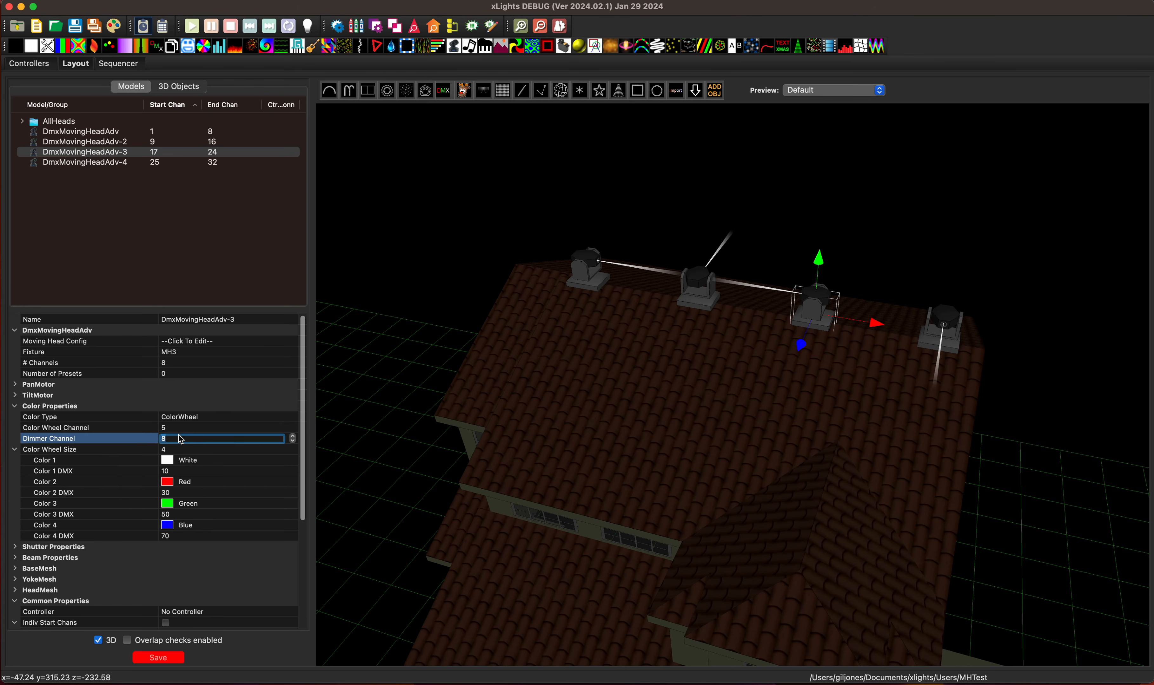
{"action": "type", "text": "6"}
{"action": "key", "text": "Return"}
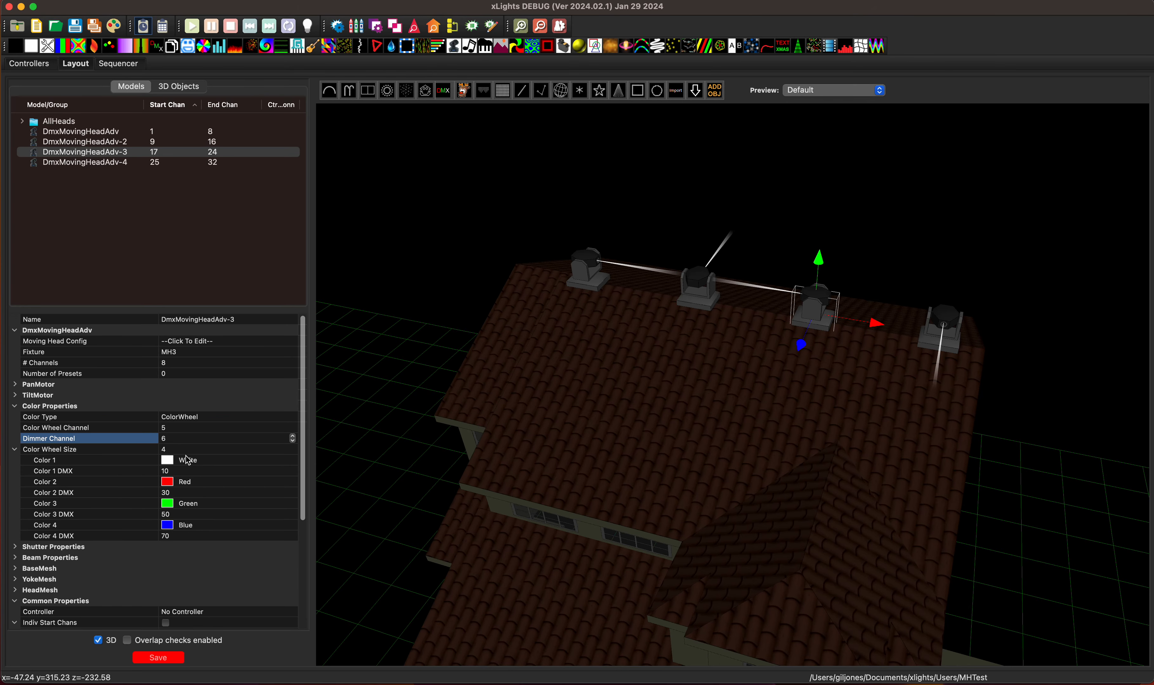
{"action": "left_click", "coordinate": [159, 660]}
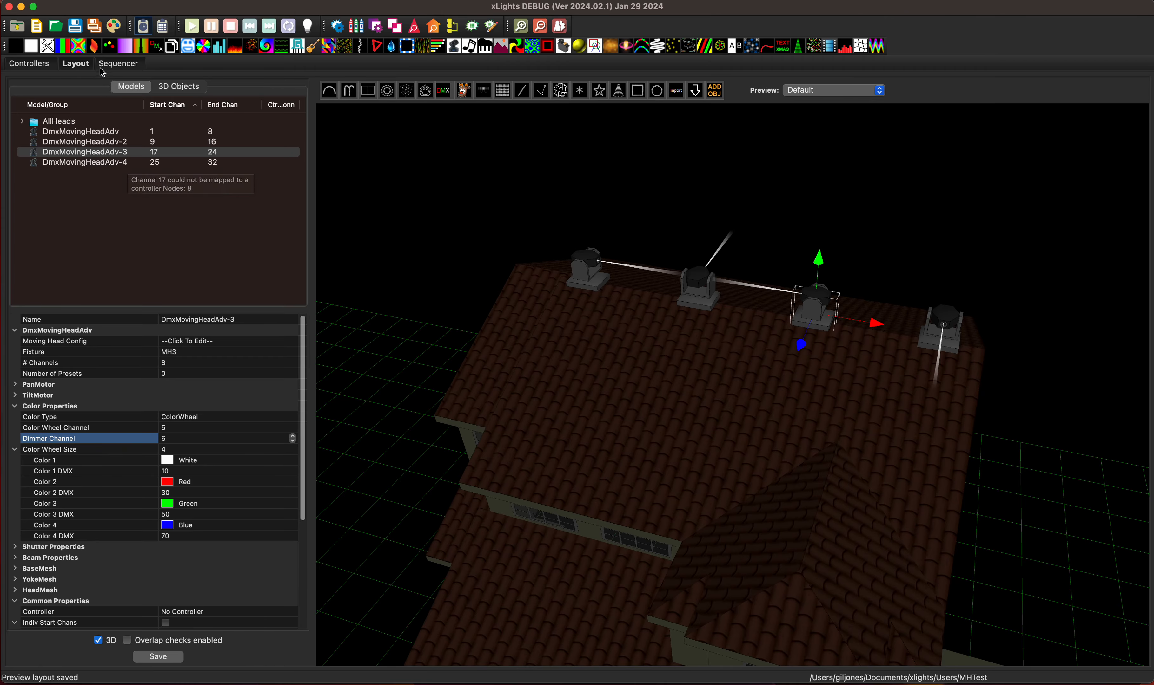
Return to the sequencer, select all four fixtures in the Moving Head effect, show their color control and inspect the beams in the house preview
{"action": "left_click", "coordinate": [127, 65]}
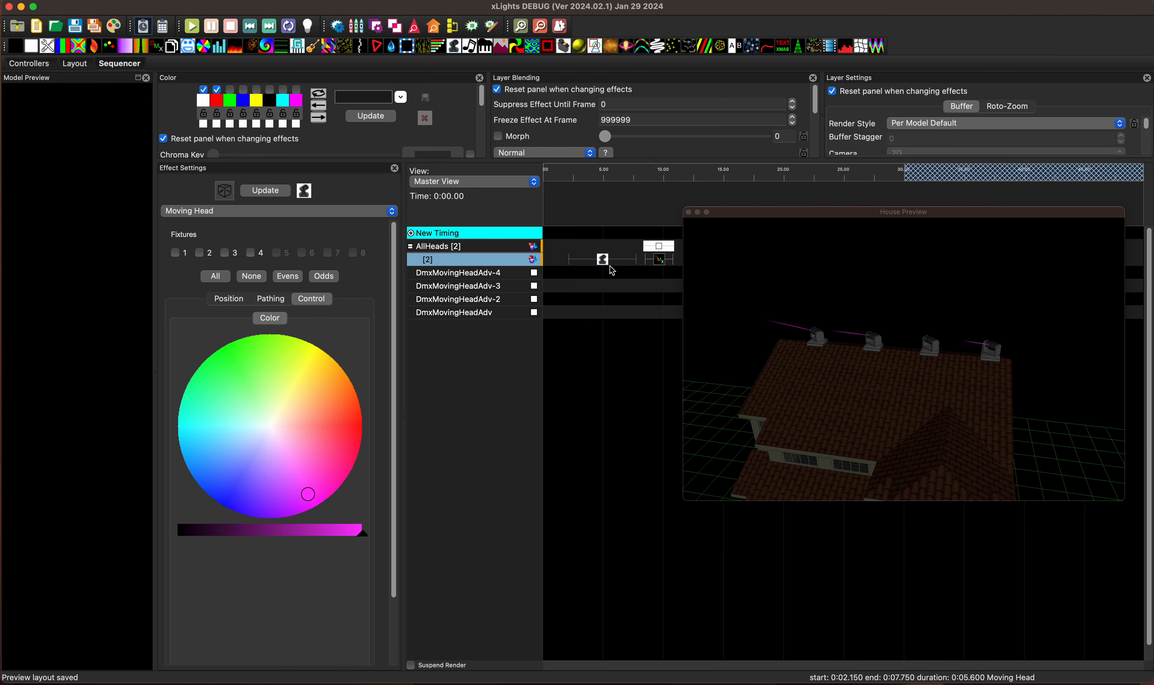
{"action": "left_click", "coordinate": [224, 272]}
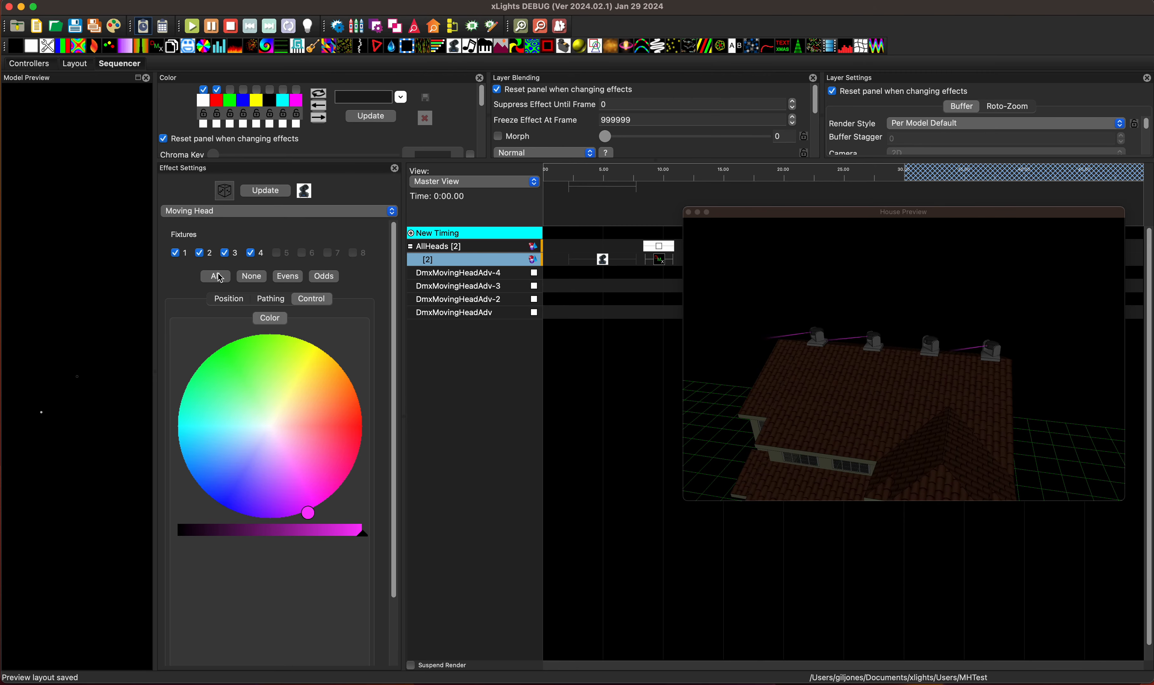
{"action": "left_click", "coordinate": [227, 299]}
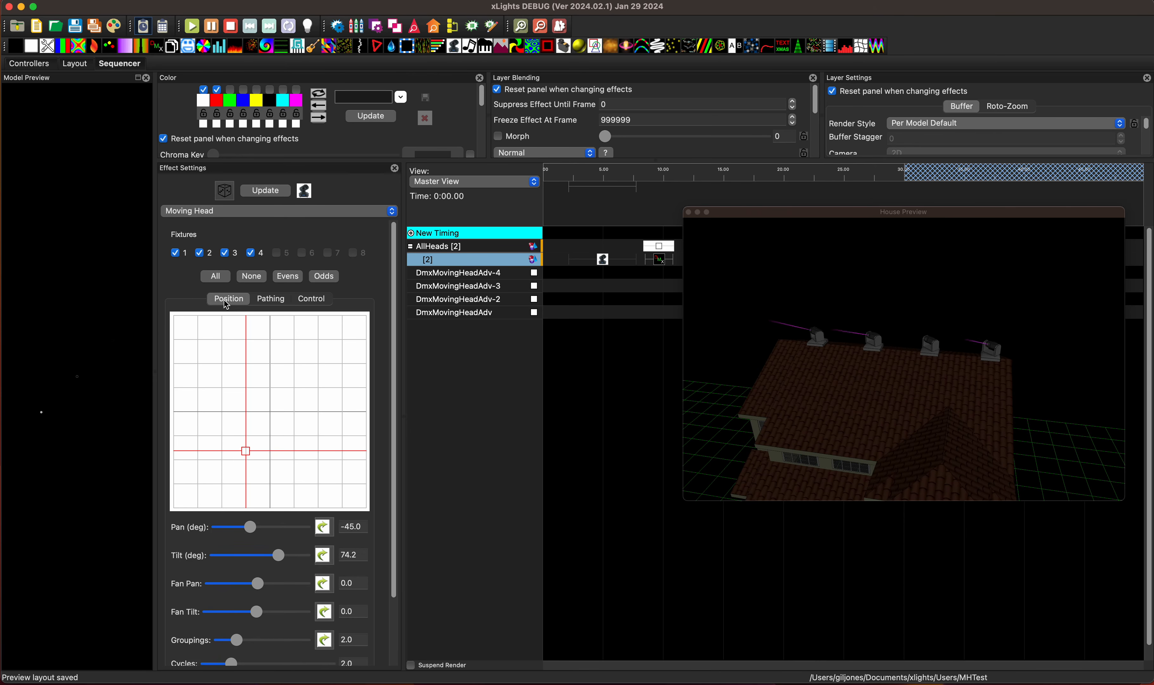
{"action": "left_click", "coordinate": [310, 299]}
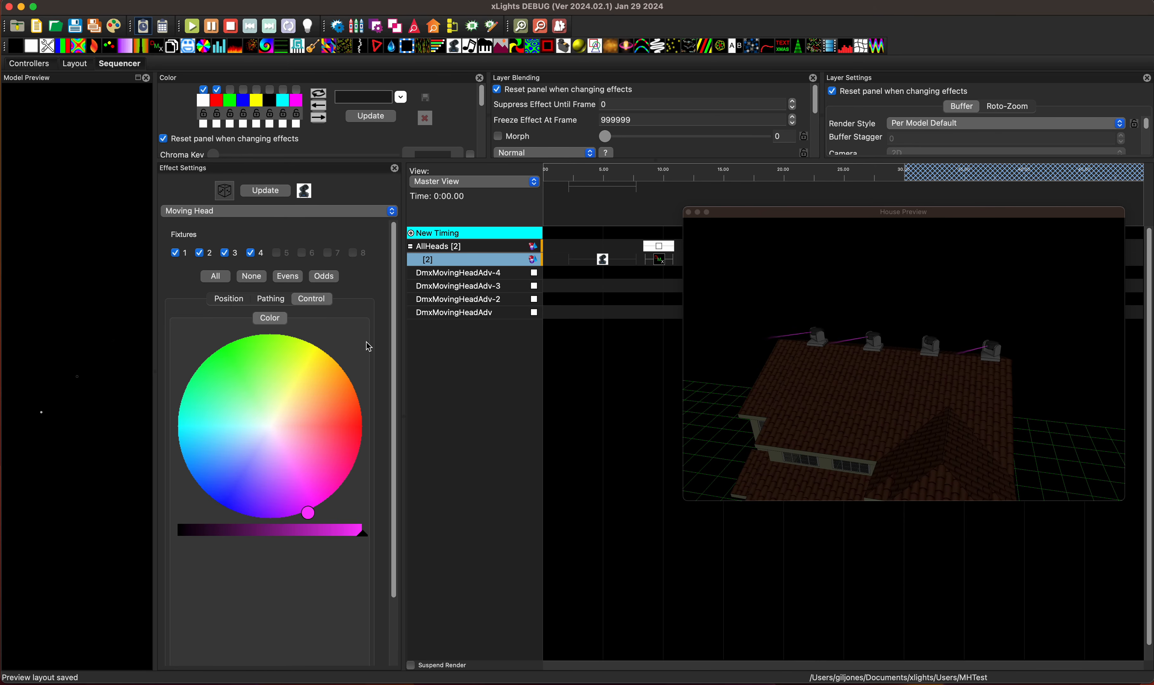
{"action": "scroll", "coordinate": [939, 368], "scroll_direction": "up", "scroll_amount": 5}
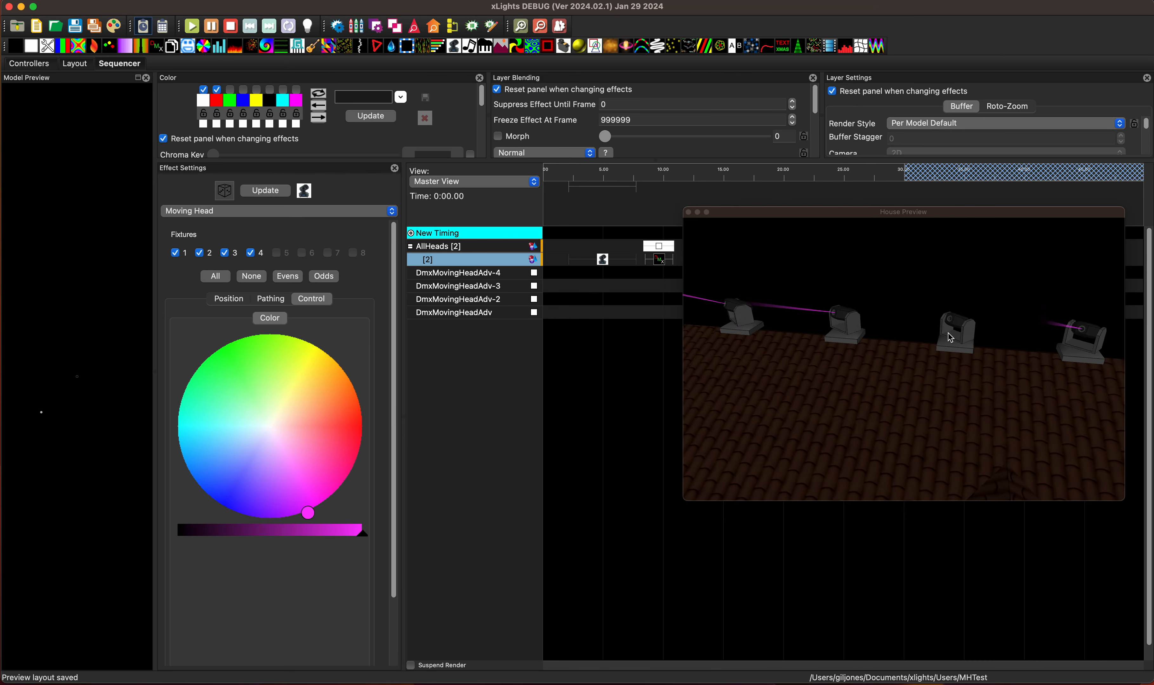
{"action": "left_click", "coordinate": [915, 427]}
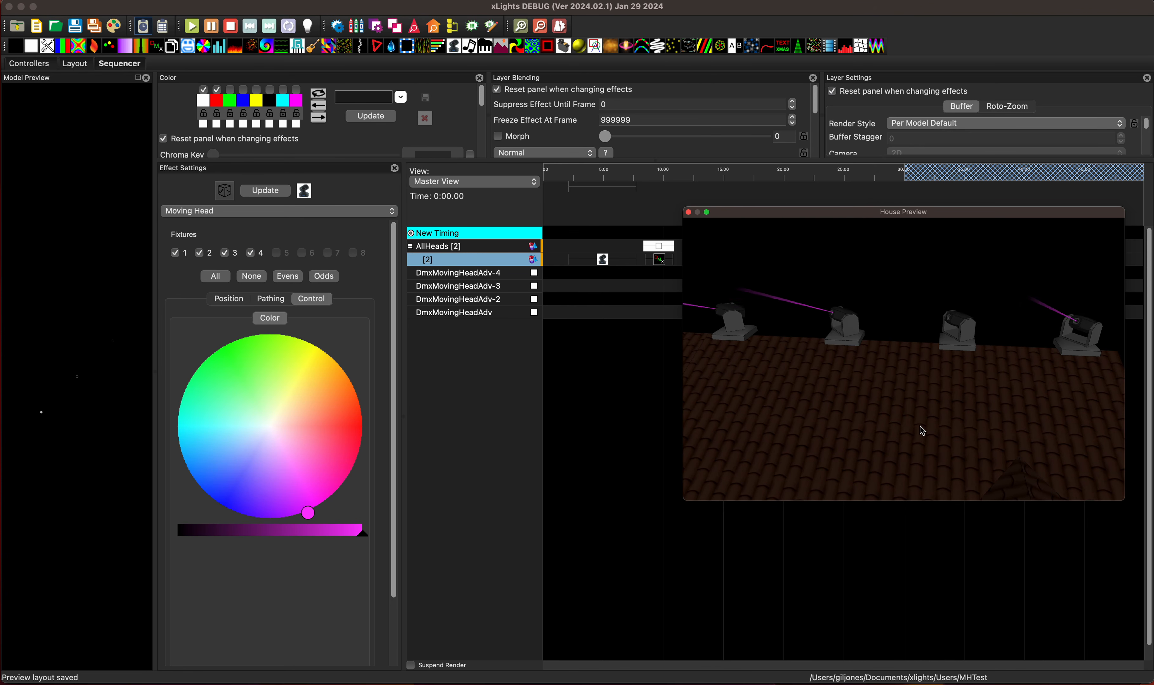
{"action": "scroll", "coordinate": [919, 426], "scroll_direction": "down", "scroll_amount": 3}
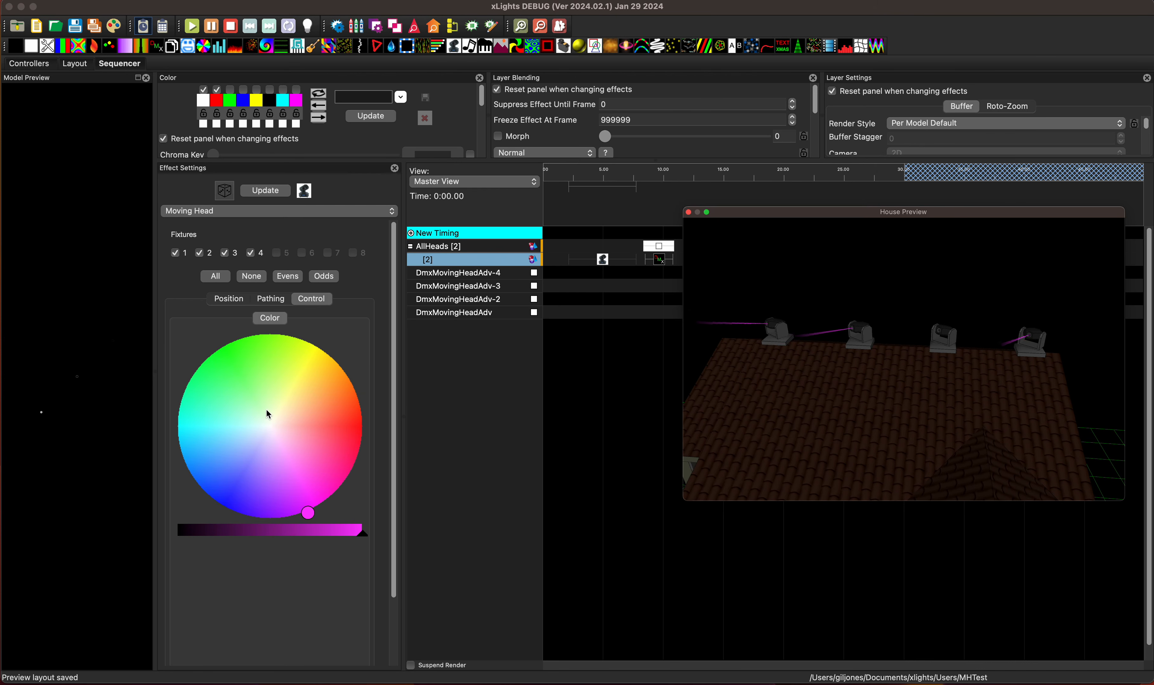
Set the beam color of all four fixtures to green on the color circle
{"action": "left_click", "coordinate": [231, 355]}
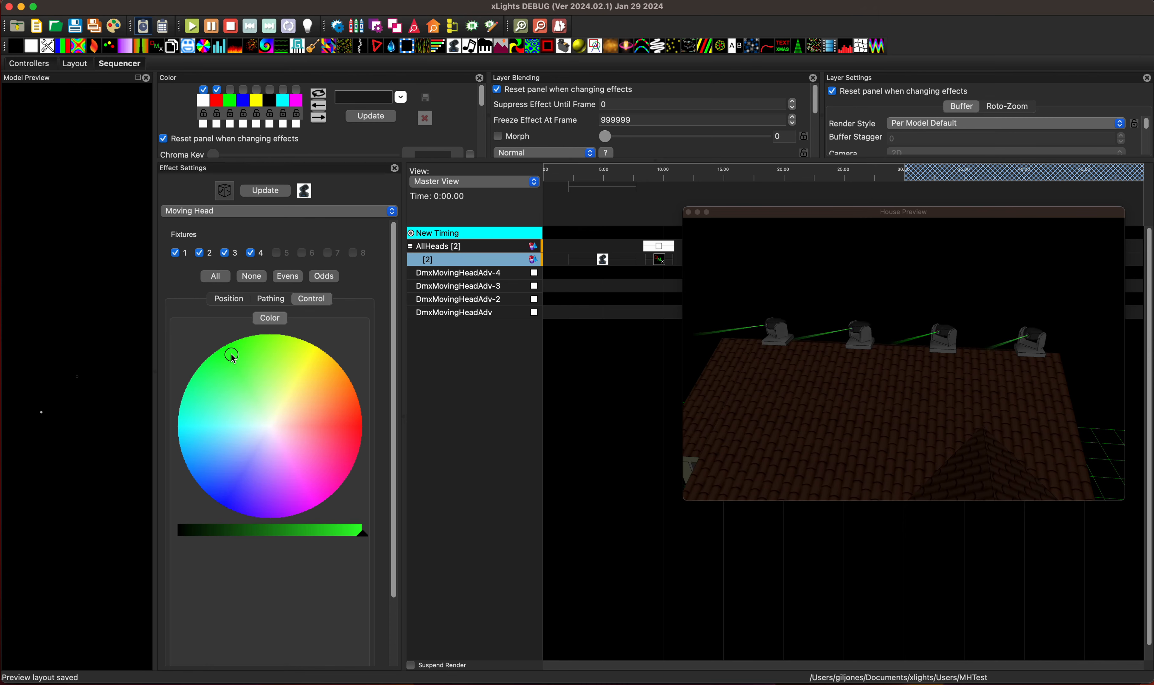
{"action": "left_click", "coordinate": [234, 352]}
{"action": "left_click", "coordinate": [225, 358]}
{"action": "left_click_drag", "start_coordinate": [226, 358], "coordinate": [231, 354]}
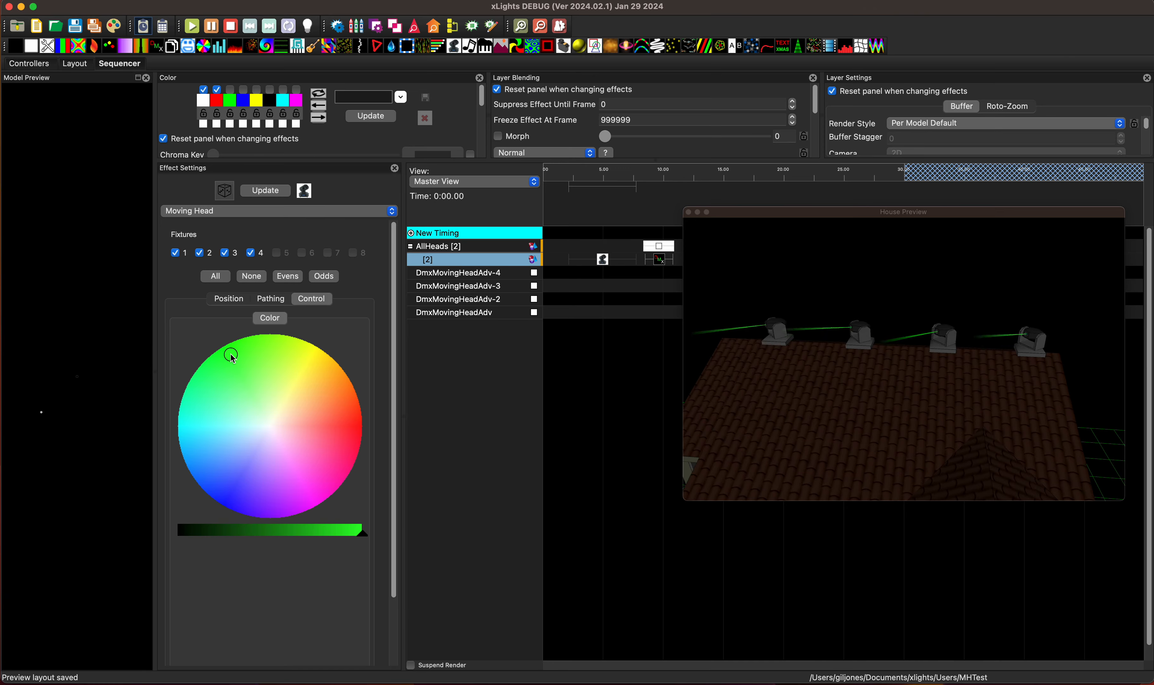
{"action": "left_click_drag", "start_coordinate": [230, 354], "coordinate": [230, 362]}
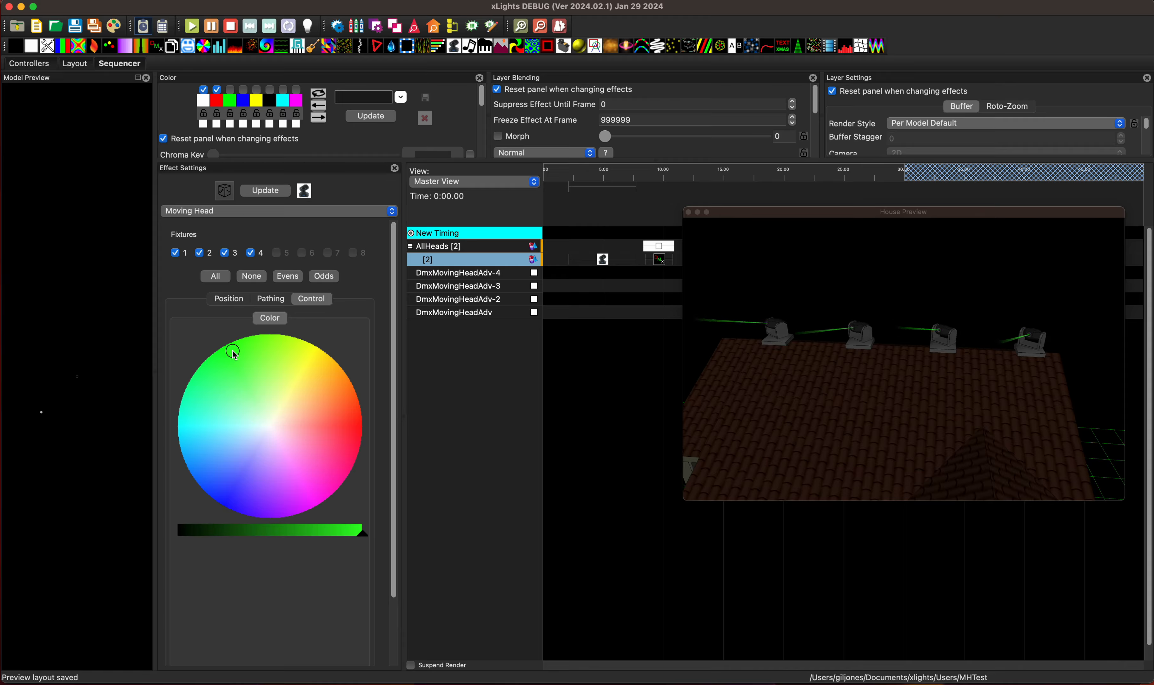
{"action": "left_click_drag", "start_coordinate": [233, 351], "coordinate": [231, 353]}
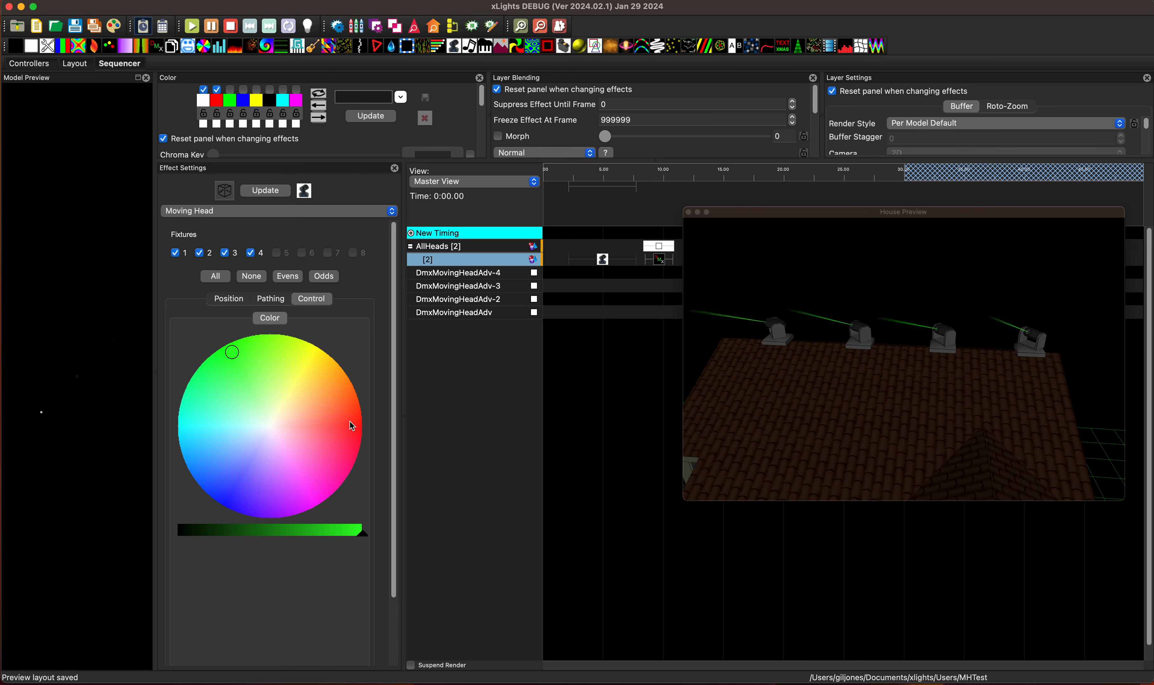
For fixture 3 only, try the color wheel's blue, red and green slots and finish on white
{"action": "left_click", "coordinate": [256, 280]}
{"action": "left_click", "coordinate": [225, 254]}
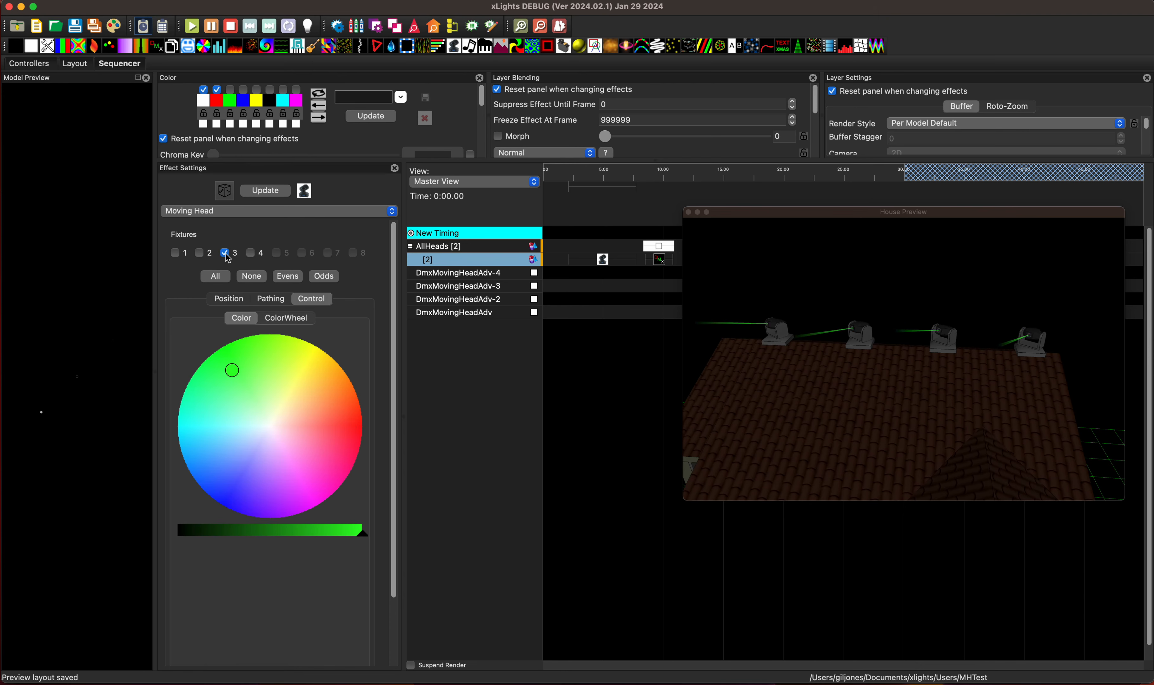
{"action": "left_click", "coordinate": [289, 321]}
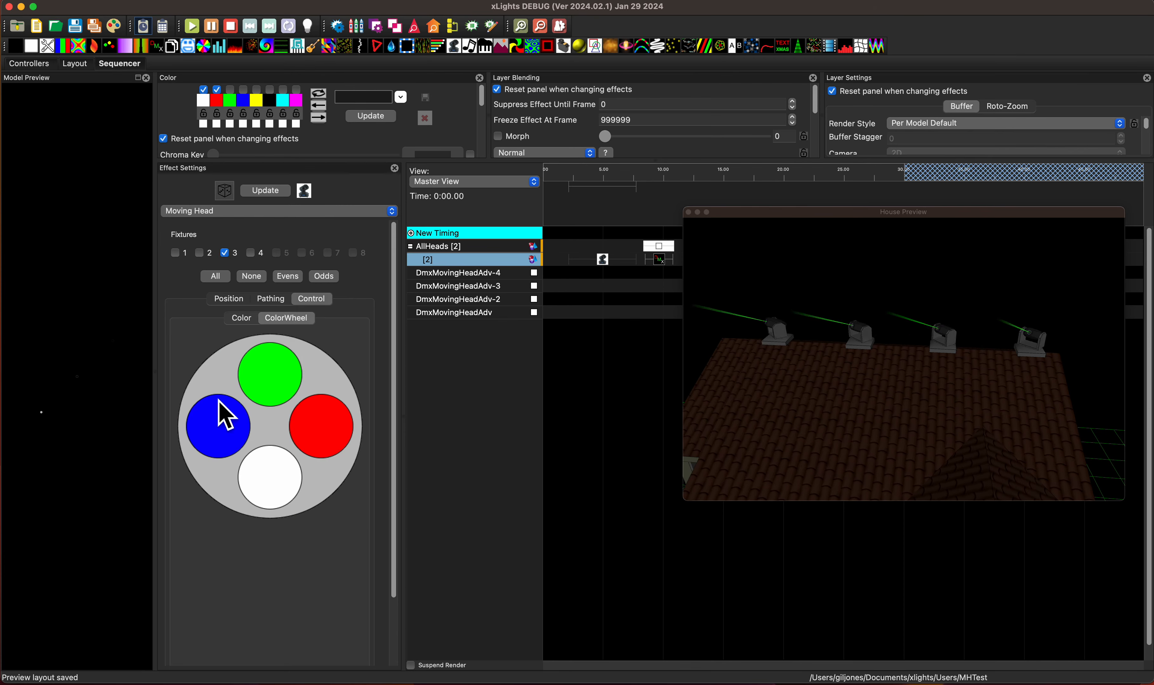
{"action": "left_click", "coordinate": [220, 429]}
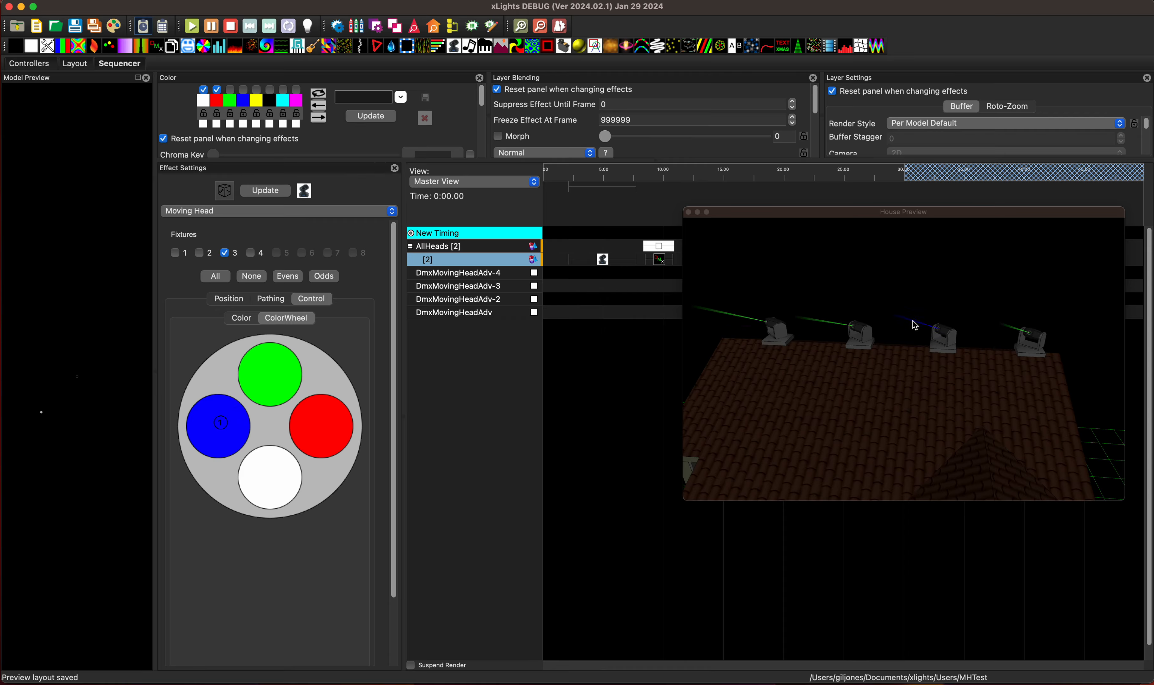
{"action": "left_click", "coordinate": [330, 424]}
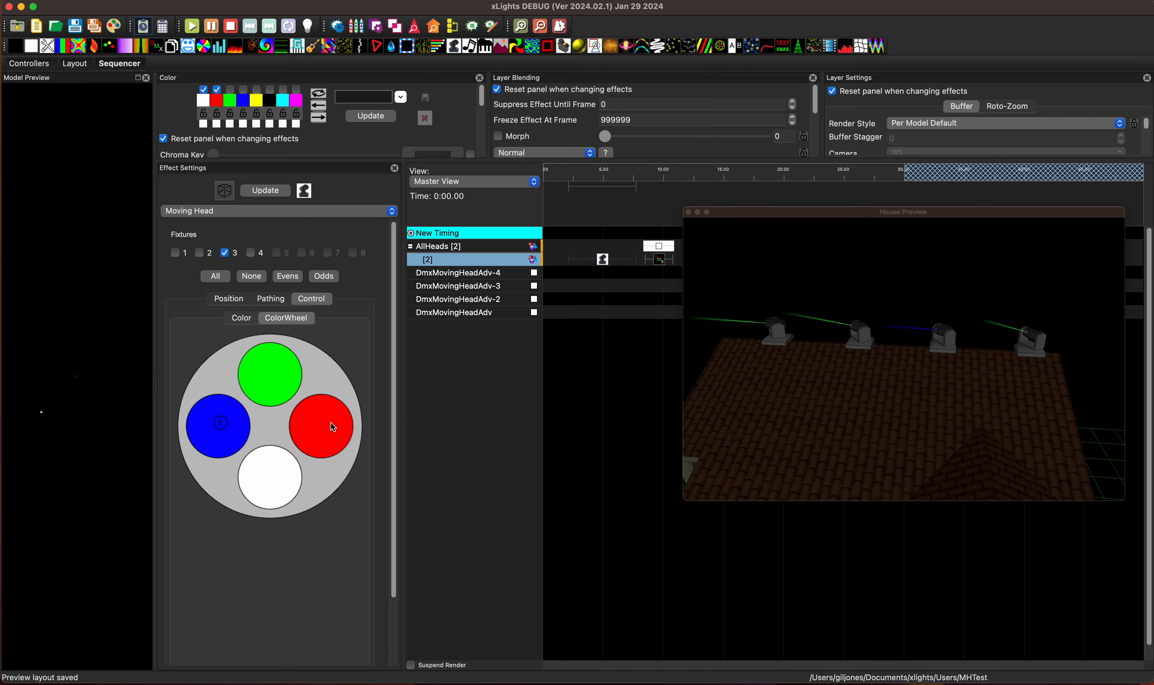
{"action": "left_click", "coordinate": [947, 364]}
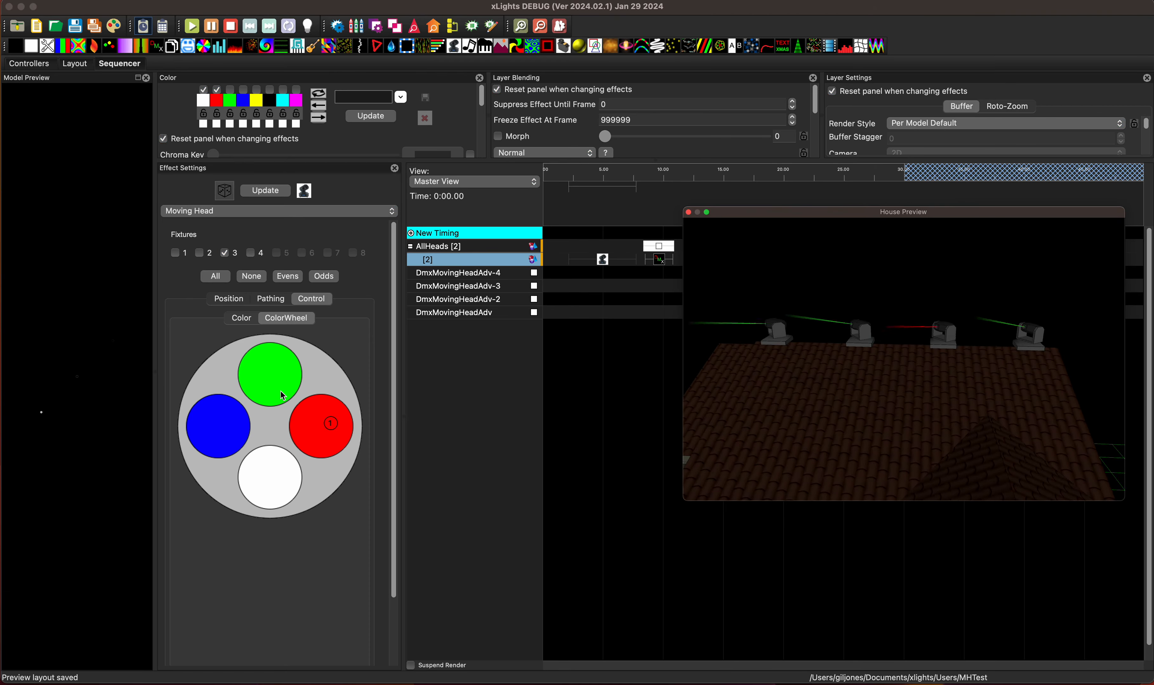
{"action": "left_click", "coordinate": [265, 383]}
{"action": "left_click", "coordinate": [265, 462]}
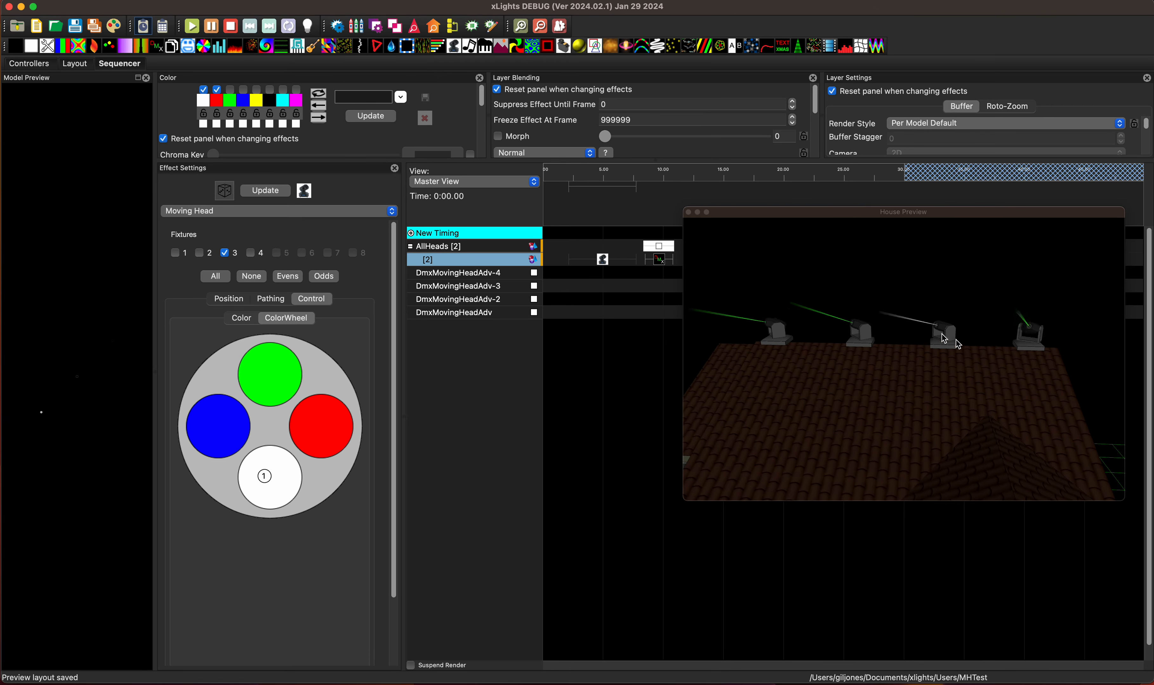
In the layout, set DmxMovingHeadAdv-3's Color Wheel Size to 5, make Color 5 orange and save
{"action": "left_click", "coordinate": [87, 65]}
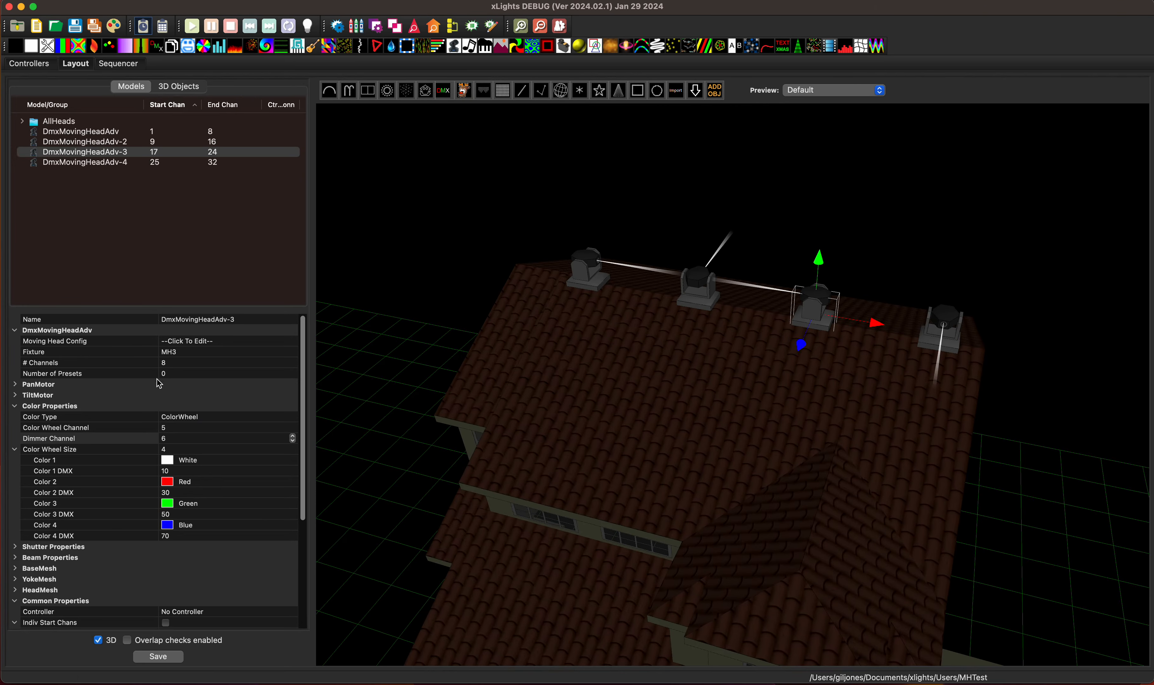
{"action": "left_click", "coordinate": [180, 453]}
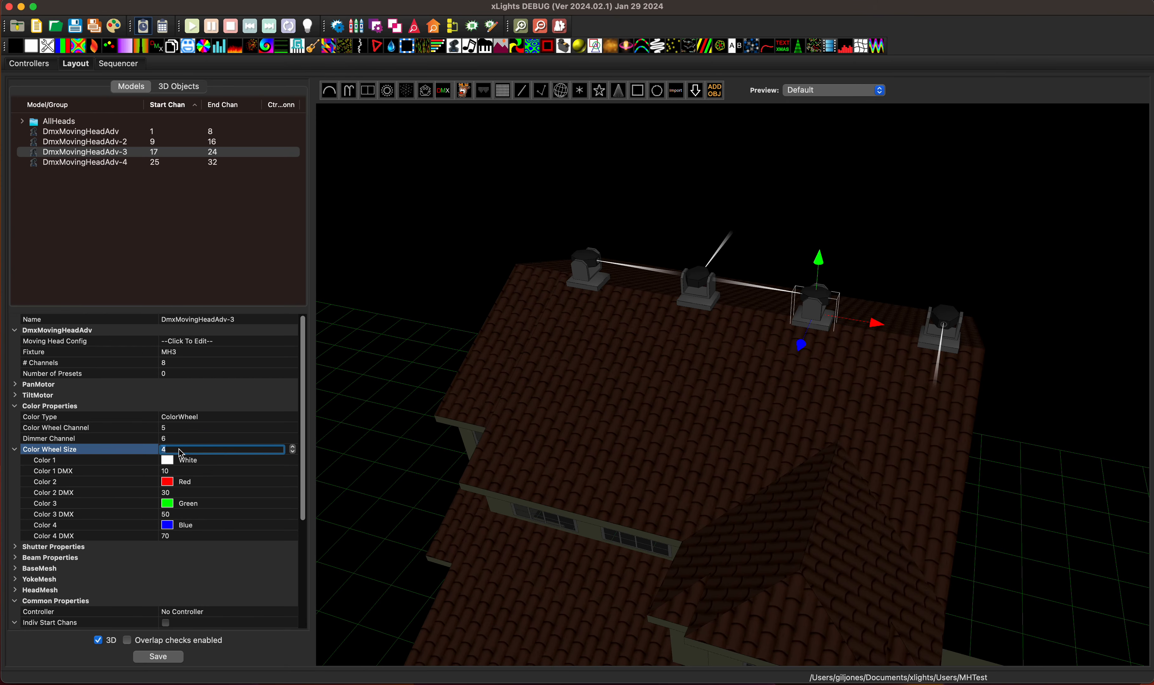
{"action": "key", "text": "Return"}
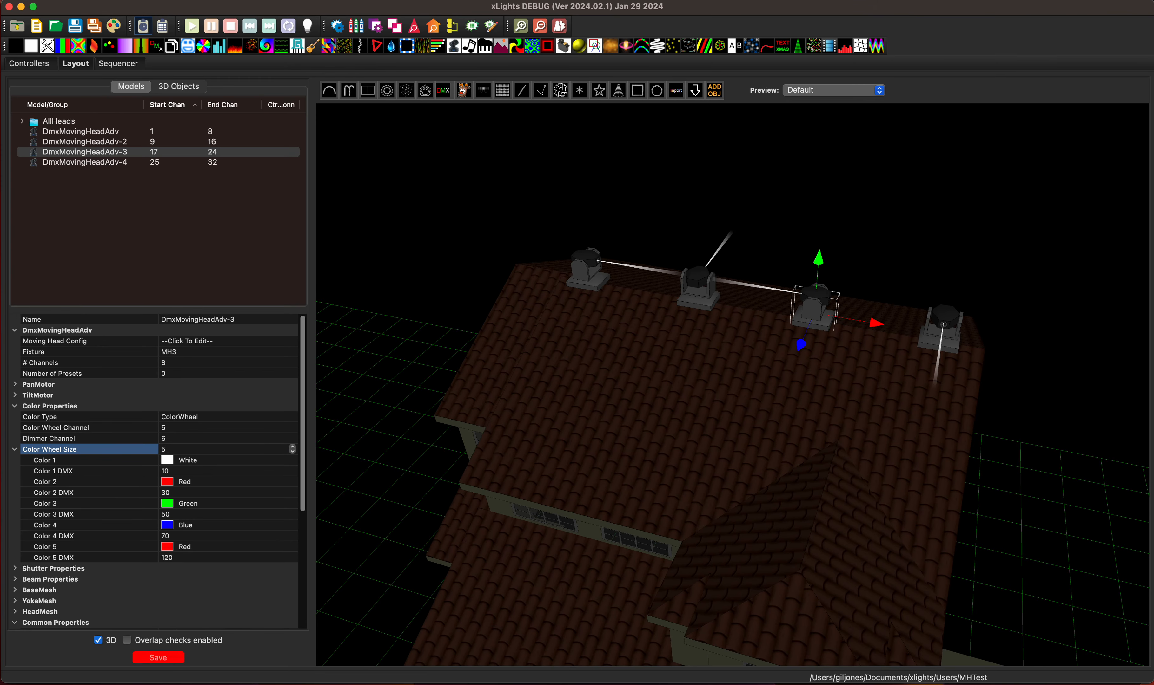
{"action": "left_click", "coordinate": [190, 548]}
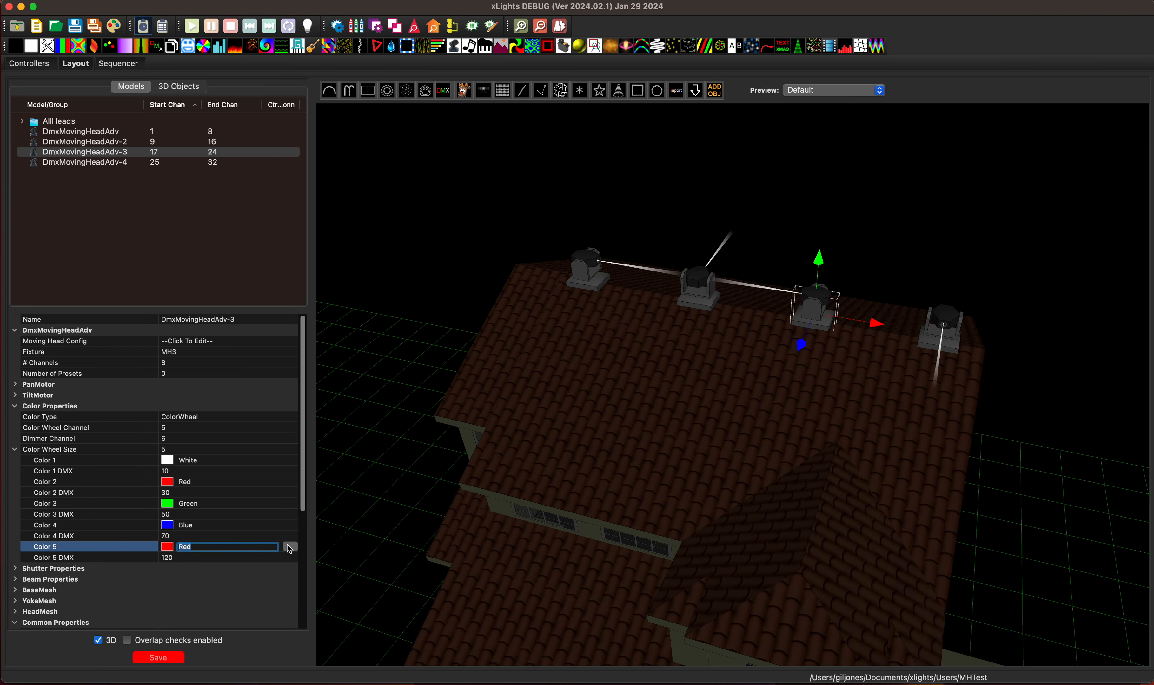
{"action": "left_click", "coordinate": [289, 547]}
{"action": "left_click", "coordinate": [698, 185]}
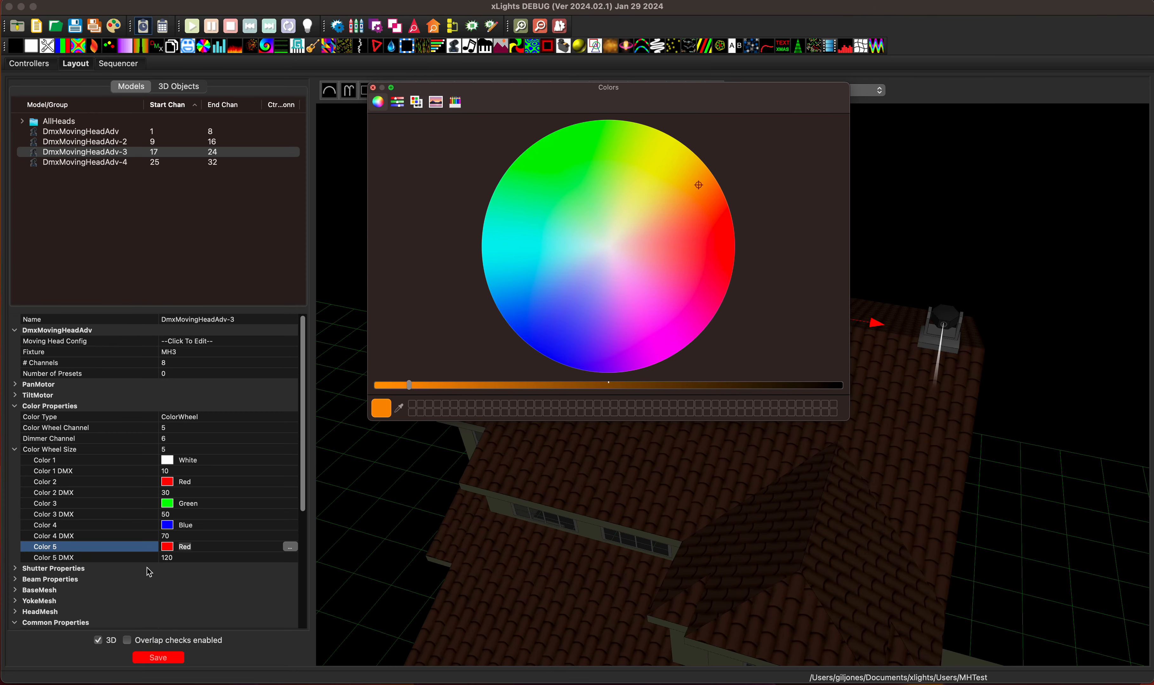
{"action": "left_click", "coordinate": [158, 657]}
Reselect the Moving Head effect in the sequencer, switch fixture 3's color wheel to orange and inspect its beam in the house preview
{"action": "left_click", "coordinate": [119, 65]}
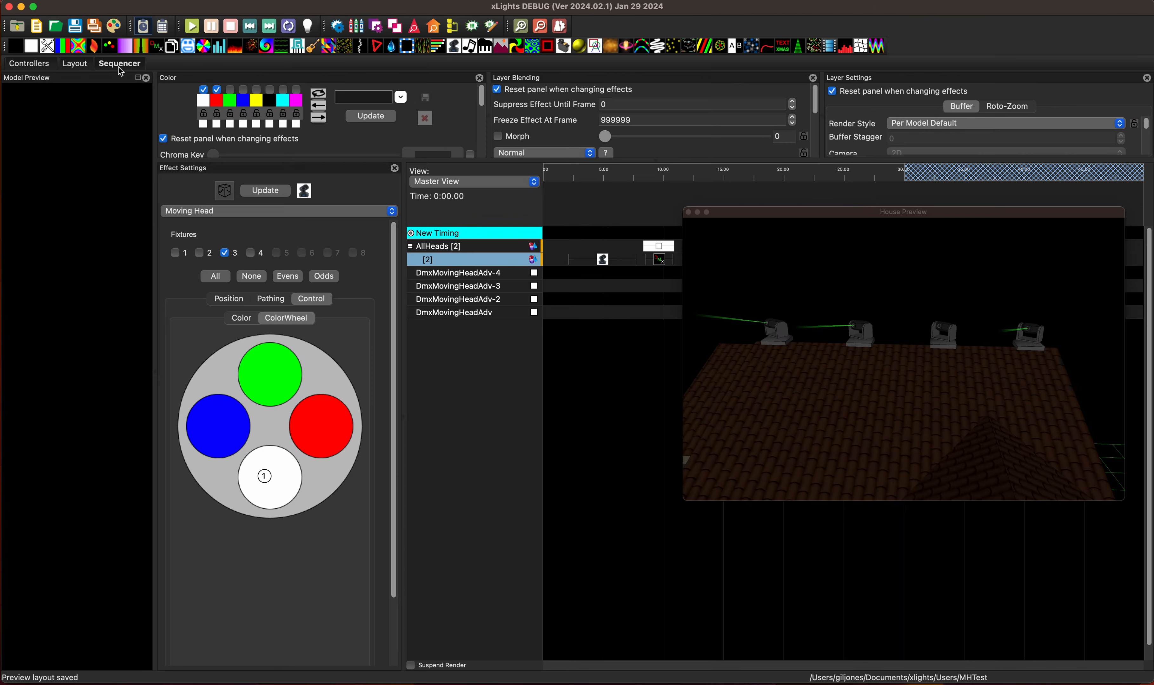
{"action": "left_click", "coordinate": [602, 260]}
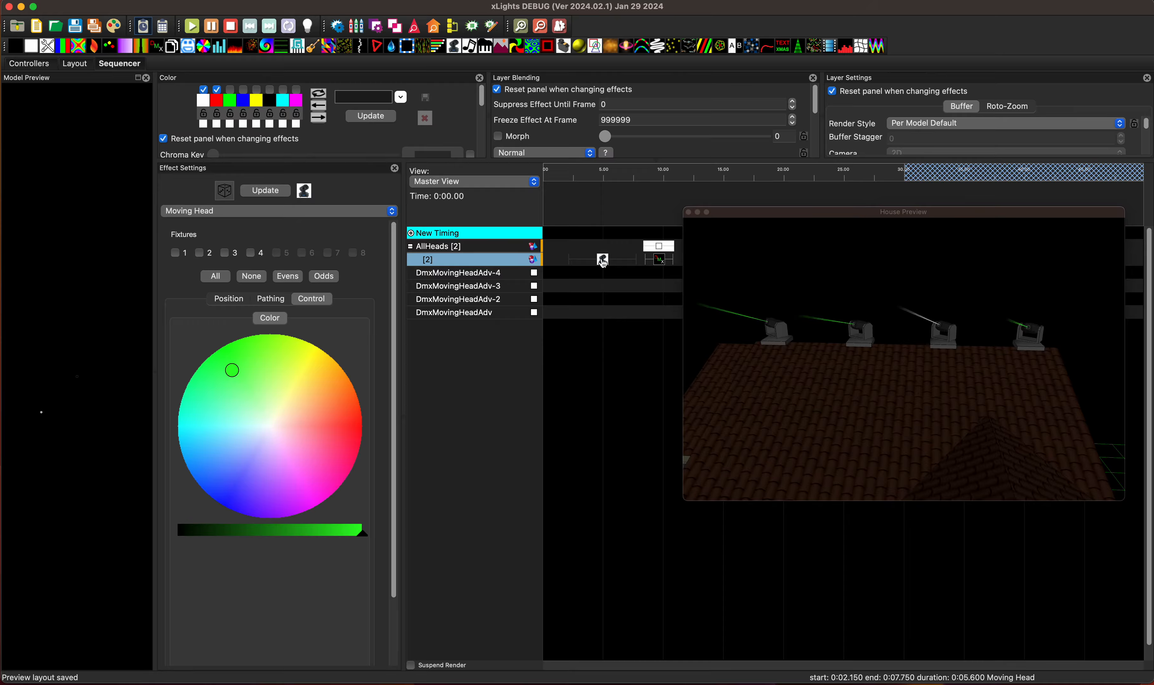
{"action": "left_click", "coordinate": [225, 254]}
{"action": "left_click", "coordinate": [225, 253]}
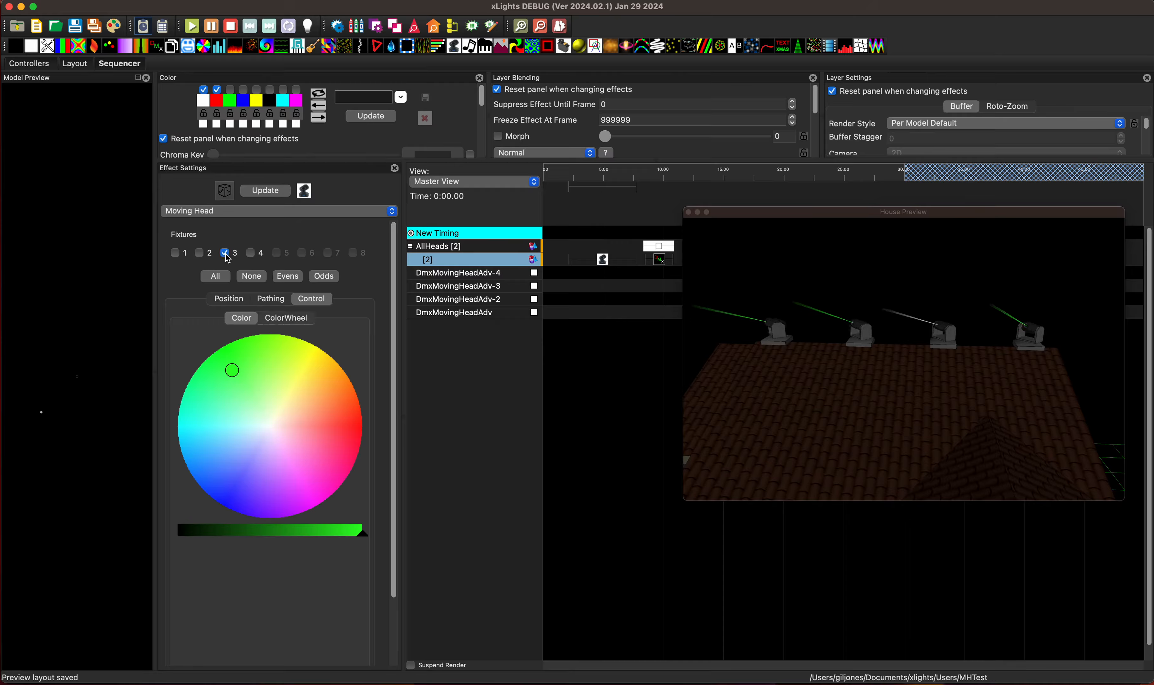
{"action": "left_click", "coordinate": [286, 318]}
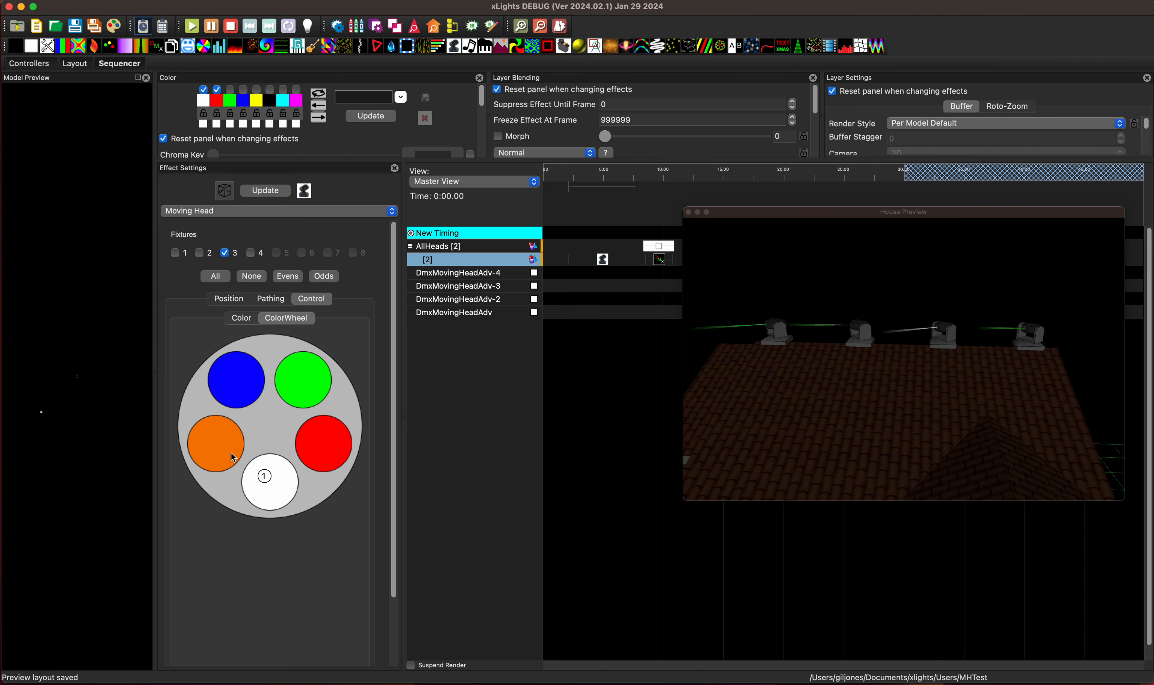
{"action": "left_click", "coordinate": [206, 445]}
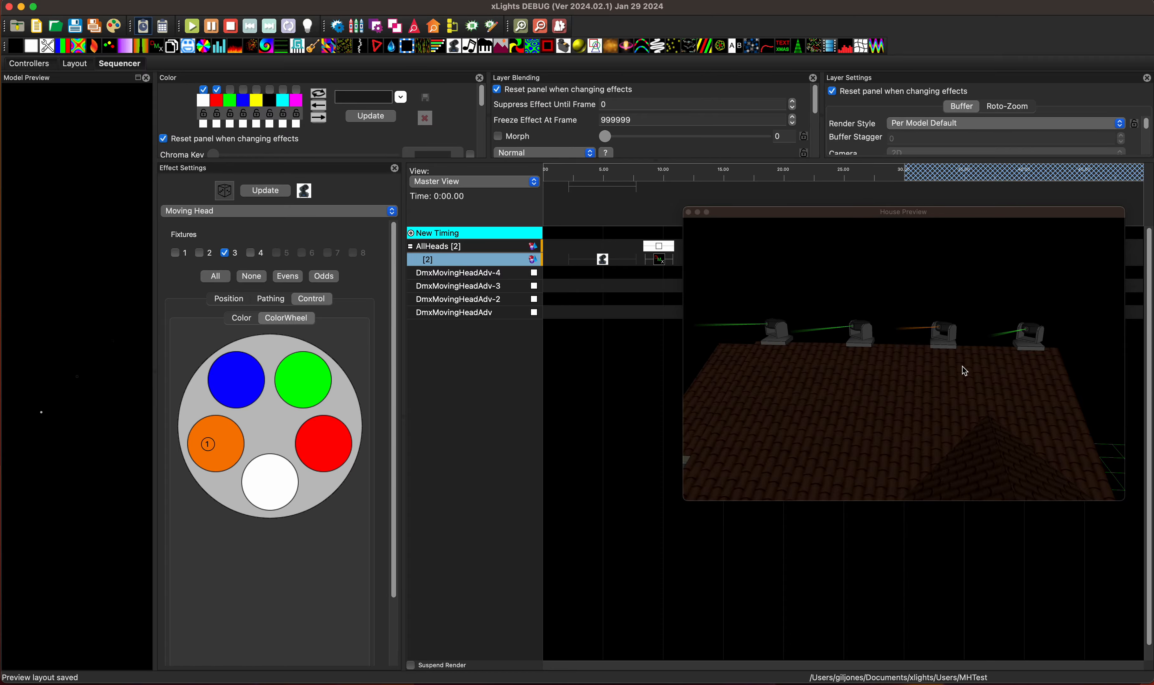
{"action": "left_click_drag", "start_coordinate": [961, 367], "coordinate": [984, 356]}
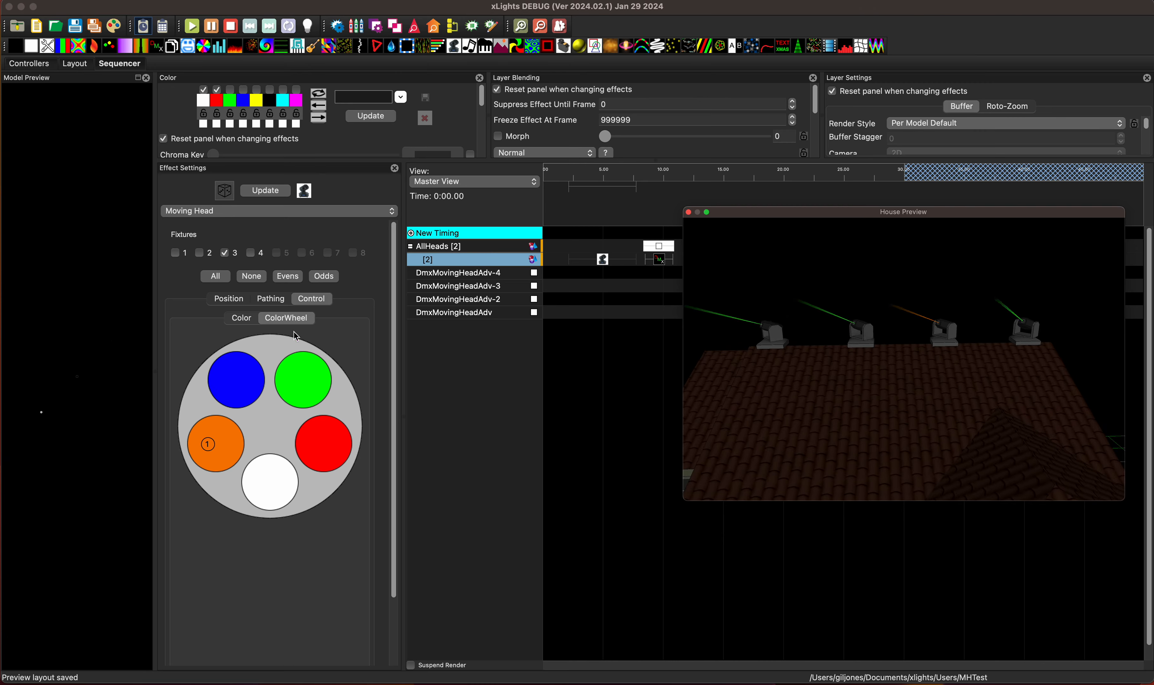
Check fixture 3's color wheel and try to set its beam to green on the color circle
{"action": "left_click", "coordinate": [251, 254]}
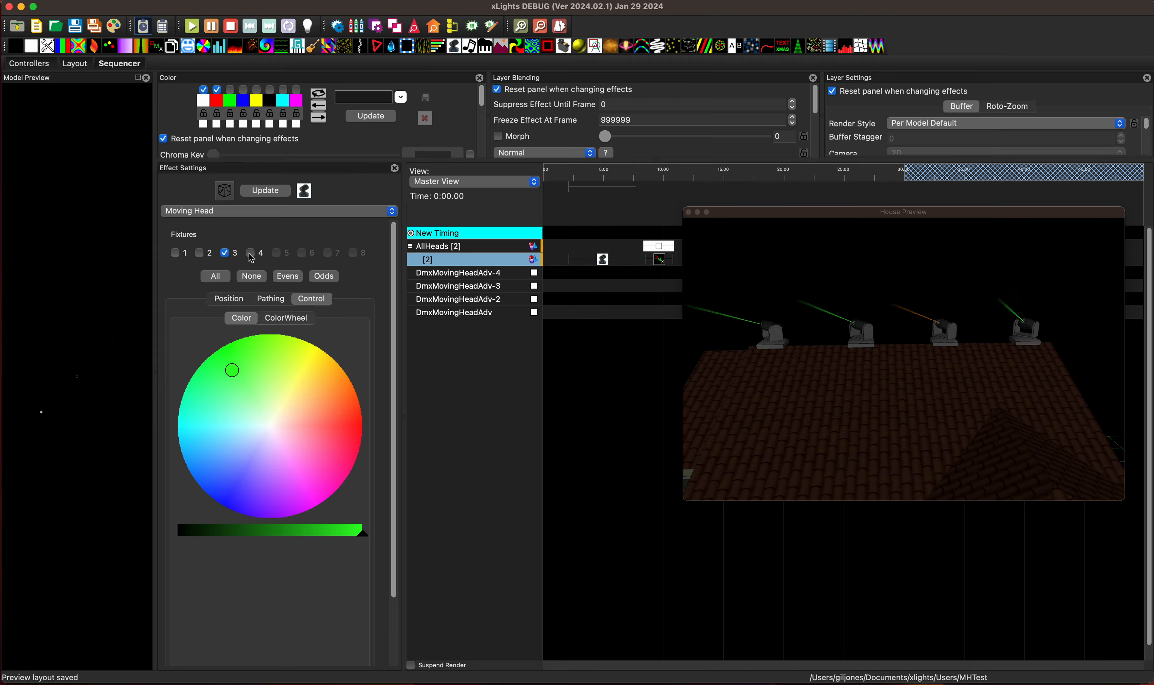
{"action": "left_click", "coordinate": [251, 256]}
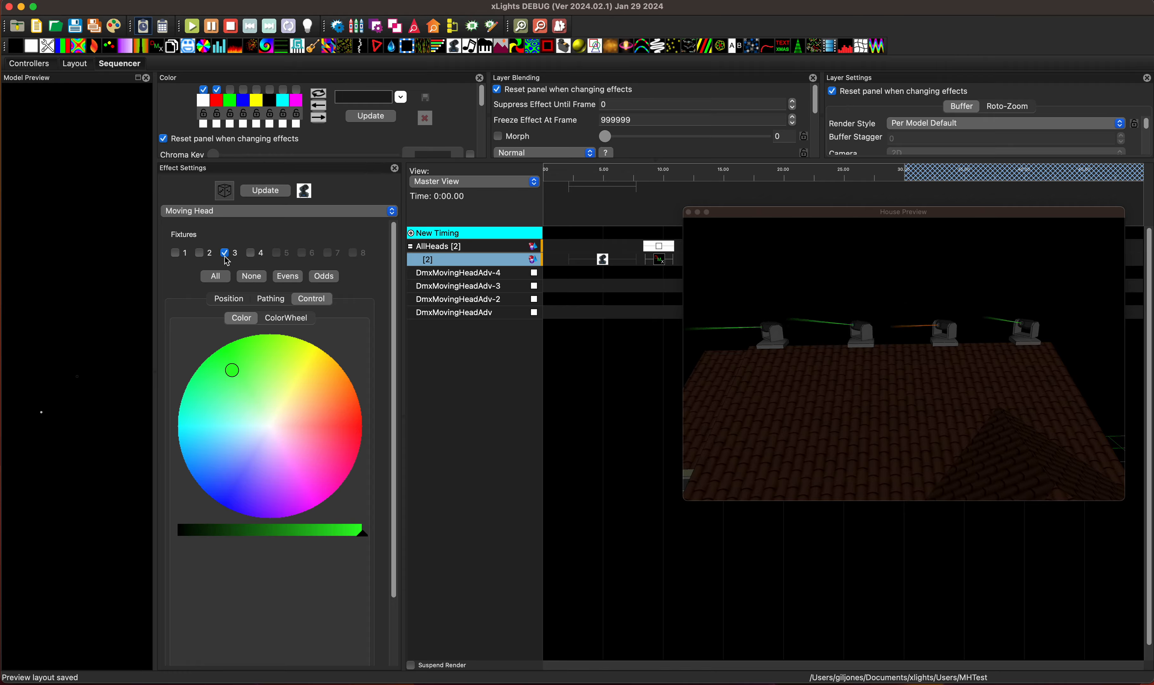
{"action": "left_click", "coordinate": [293, 321]}
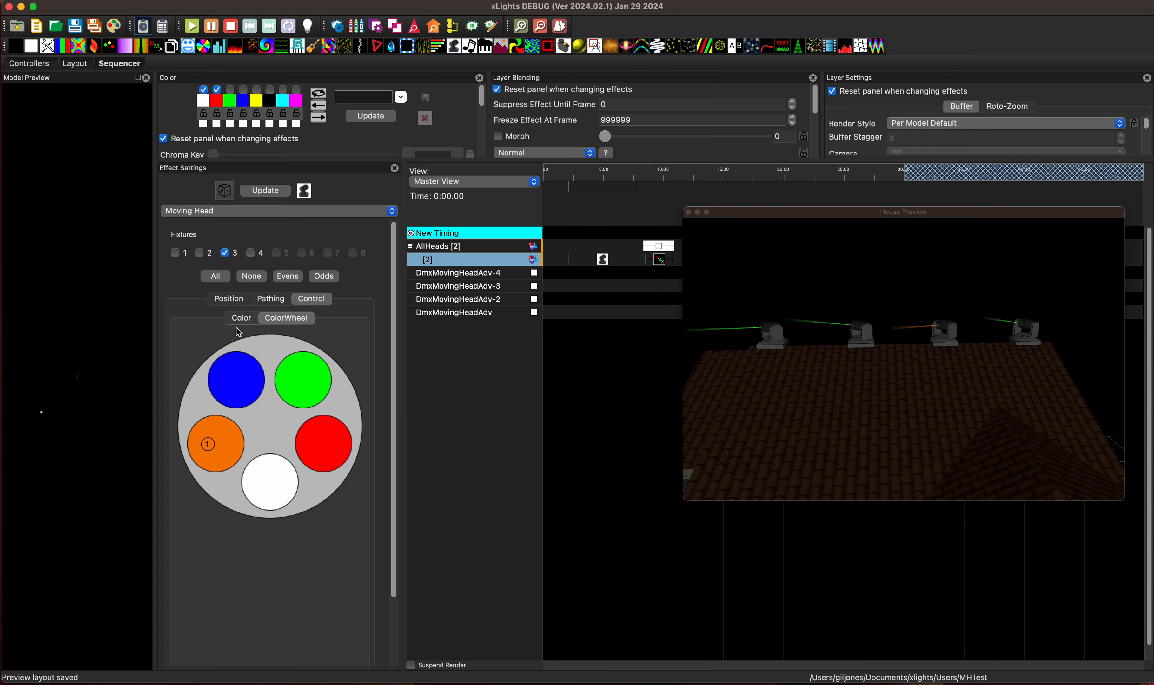
{"action": "left_click", "coordinate": [240, 319]}
{"action": "left_click_drag", "start_coordinate": [327, 445], "coordinate": [226, 359]}
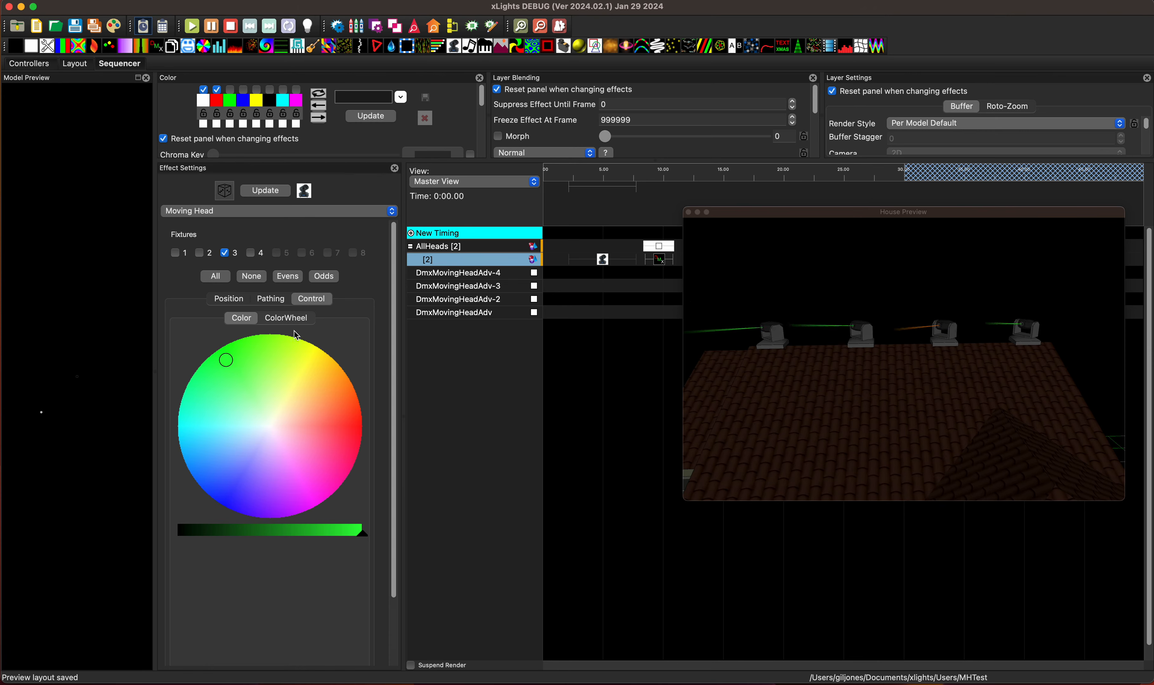
Compare the color controls offered for fixtures 2 and 3, finishing on fixture 3's color wheel
{"action": "left_click", "coordinate": [224, 253]}
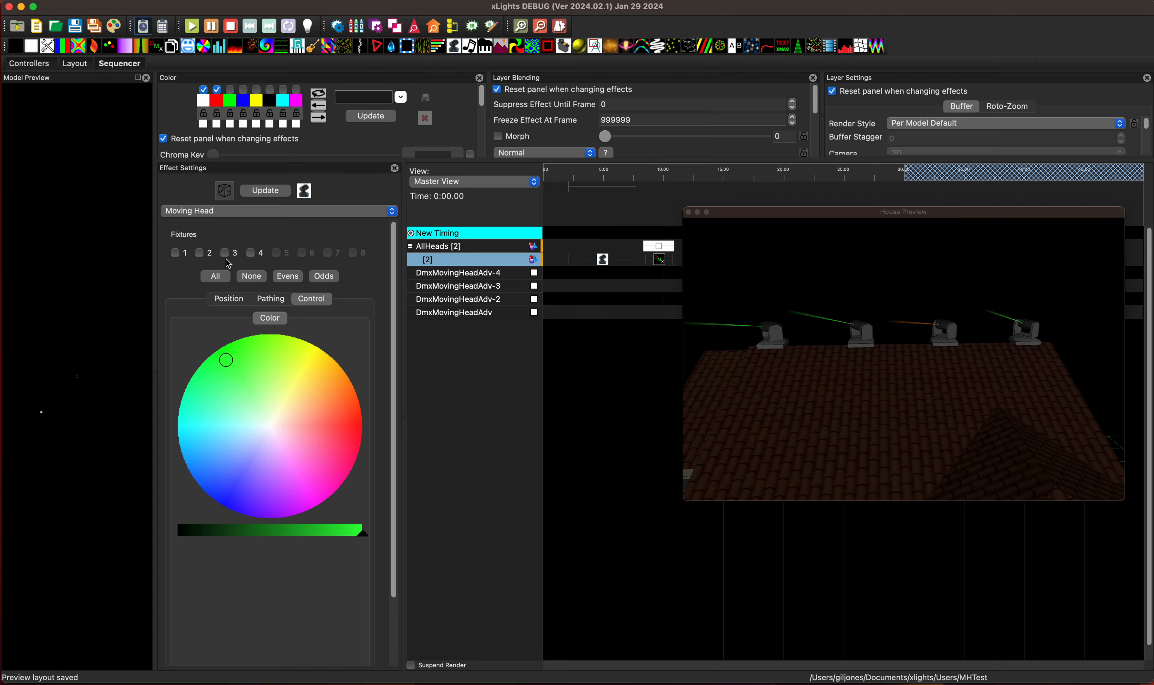
{"action": "left_click", "coordinate": [225, 253]}
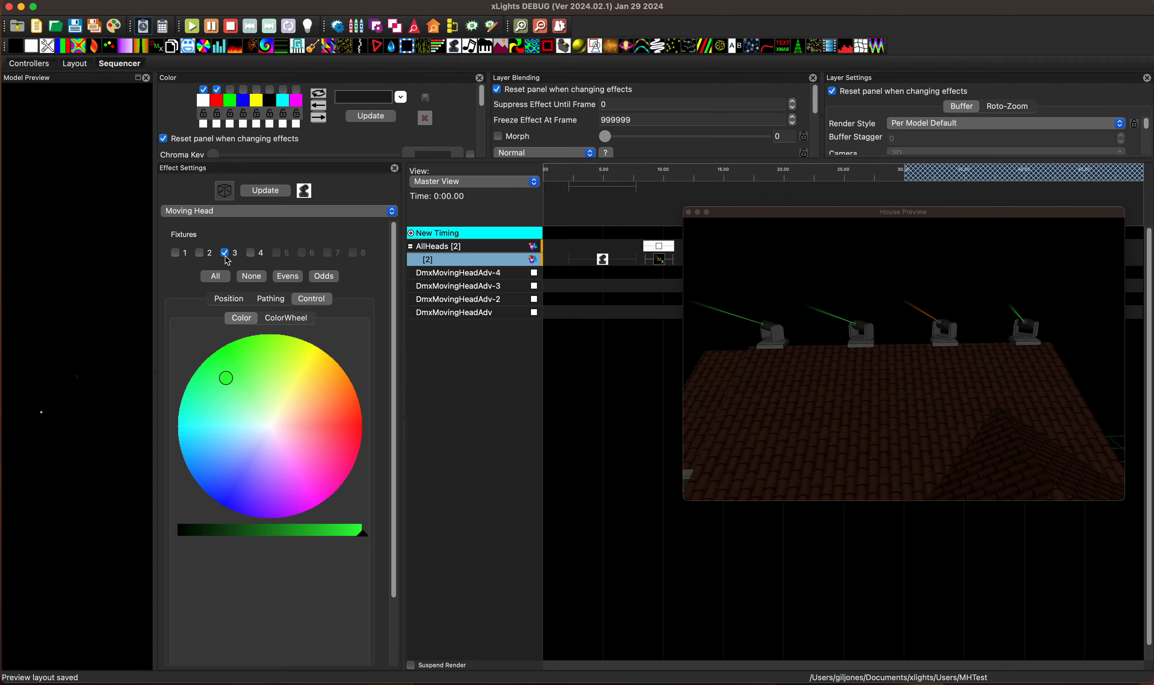
{"action": "left_click", "coordinate": [201, 253]}
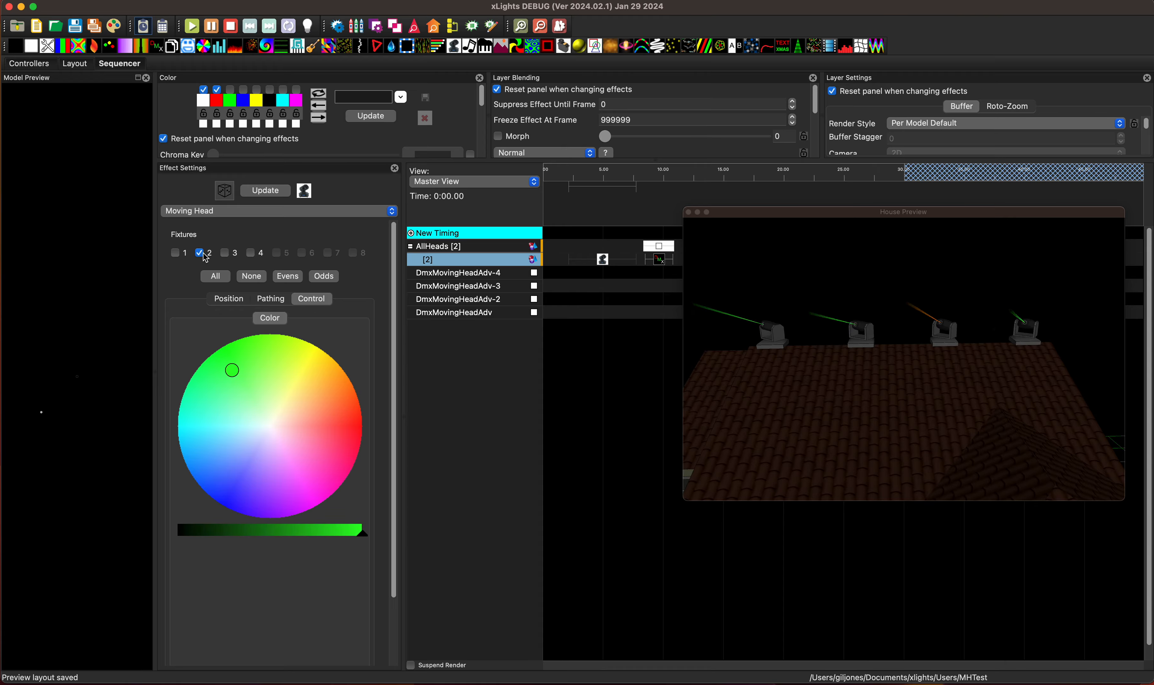
{"action": "left_click", "coordinate": [225, 253]}
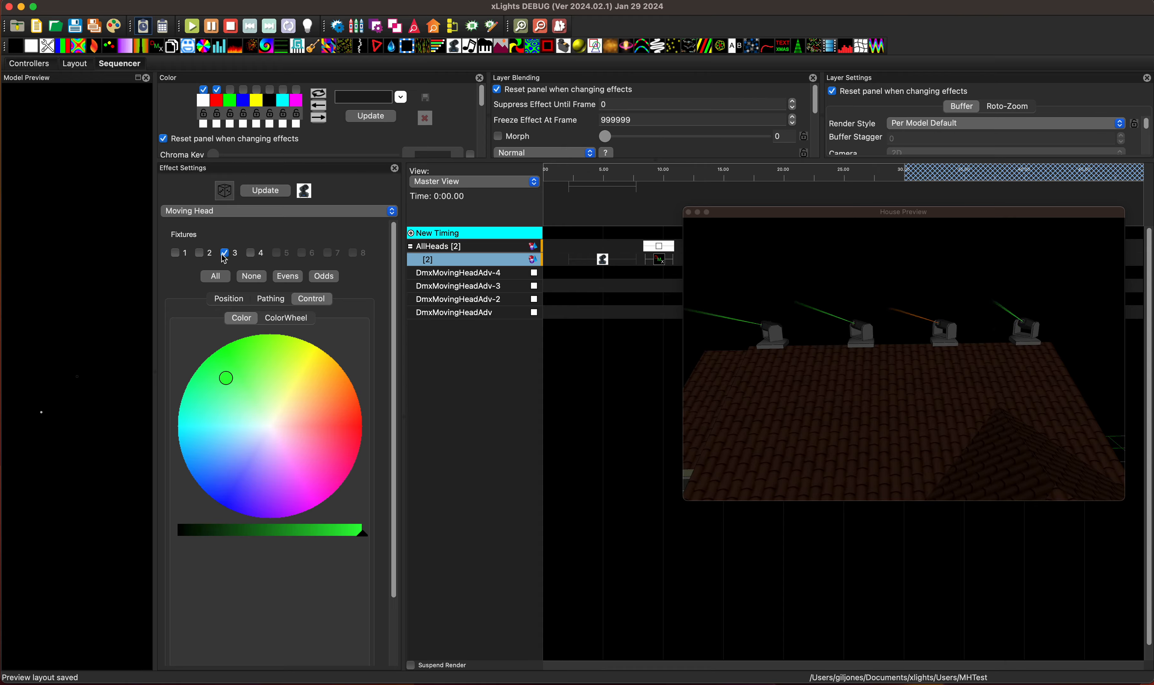
{"action": "left_click", "coordinate": [285, 318]}
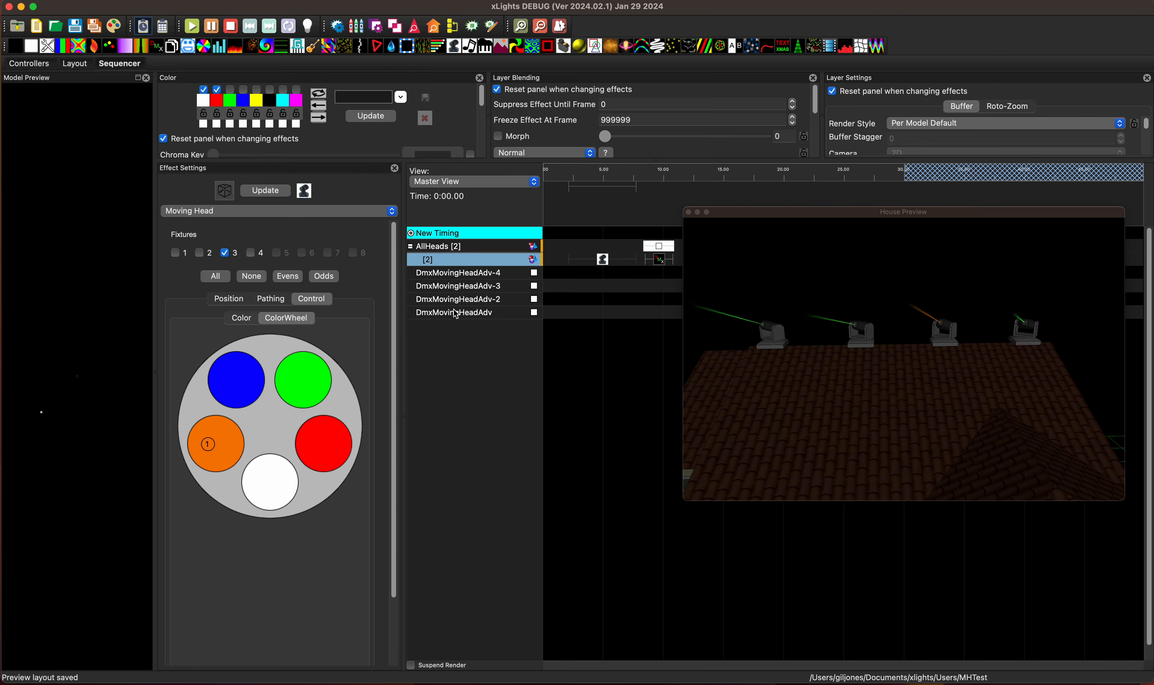
In the layout, open DmxMovingHeadAdv-3's Moving Head Config and move its features window out over the 3D view
{"action": "left_click", "coordinate": [85, 66]}
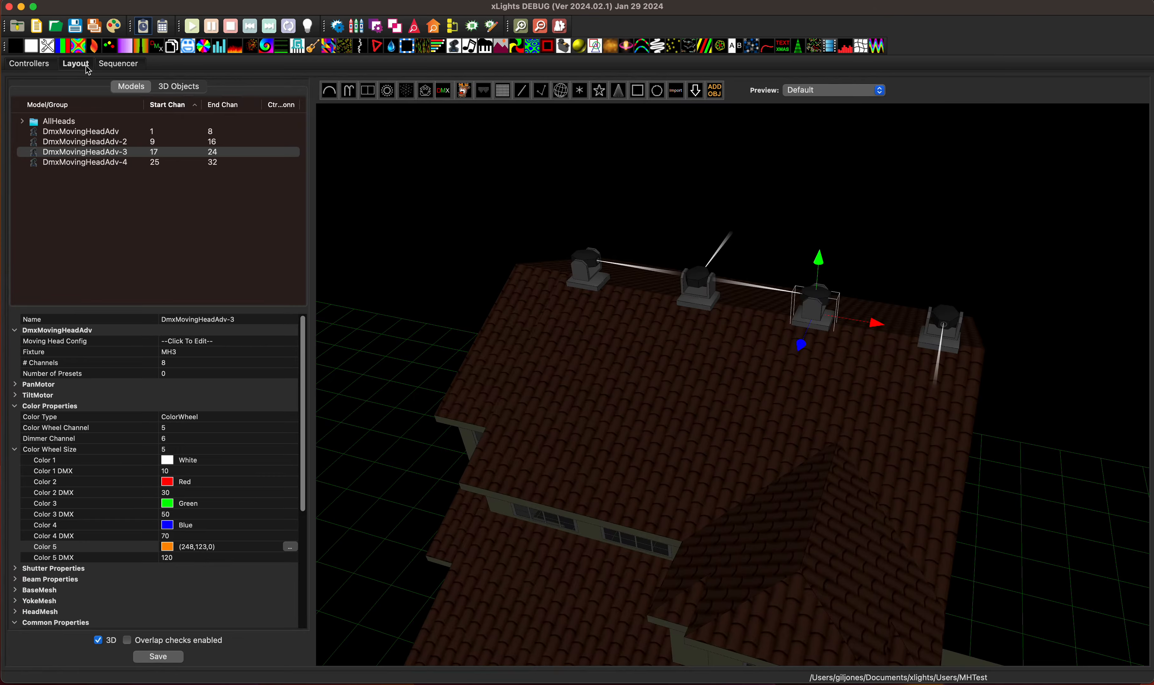
{"action": "left_click", "coordinate": [248, 345]}
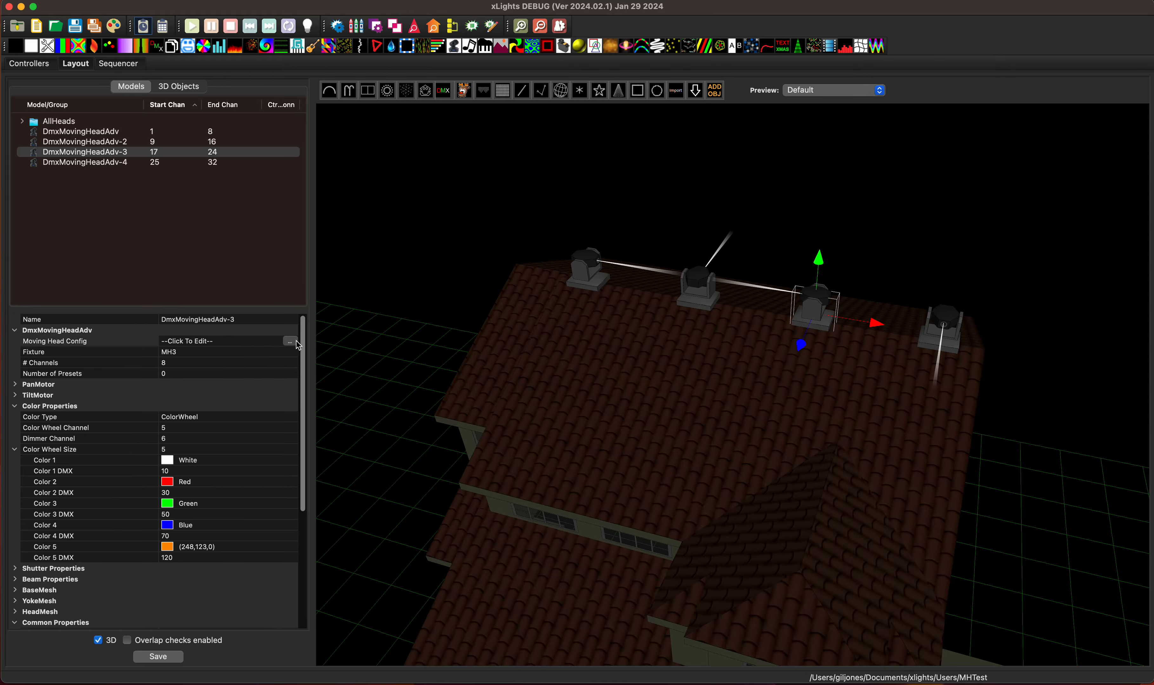
{"action": "left_click", "coordinate": [290, 342]}
{"action": "left_click_drag", "start_coordinate": [306, 133], "coordinate": [510, 214]}
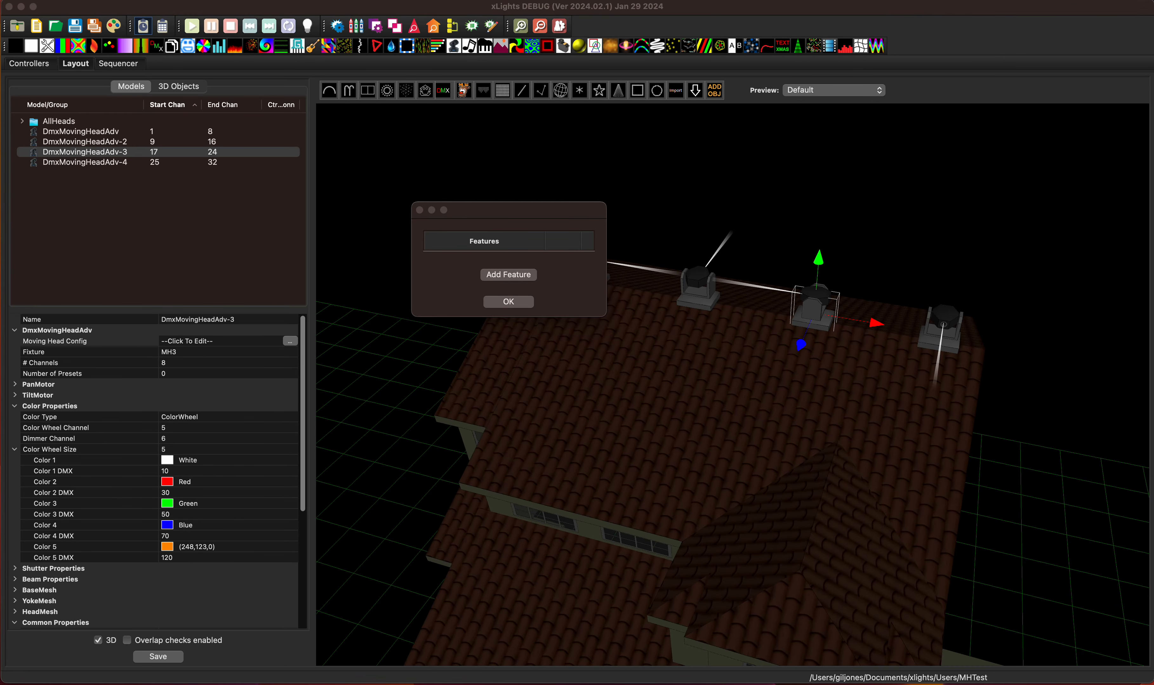
{"action": "left_click_drag", "start_coordinate": [1054, 145], "coordinate": [877, 47]}
{"action": "left_click_drag", "start_coordinate": [514, 210], "coordinate": [451, 197]}
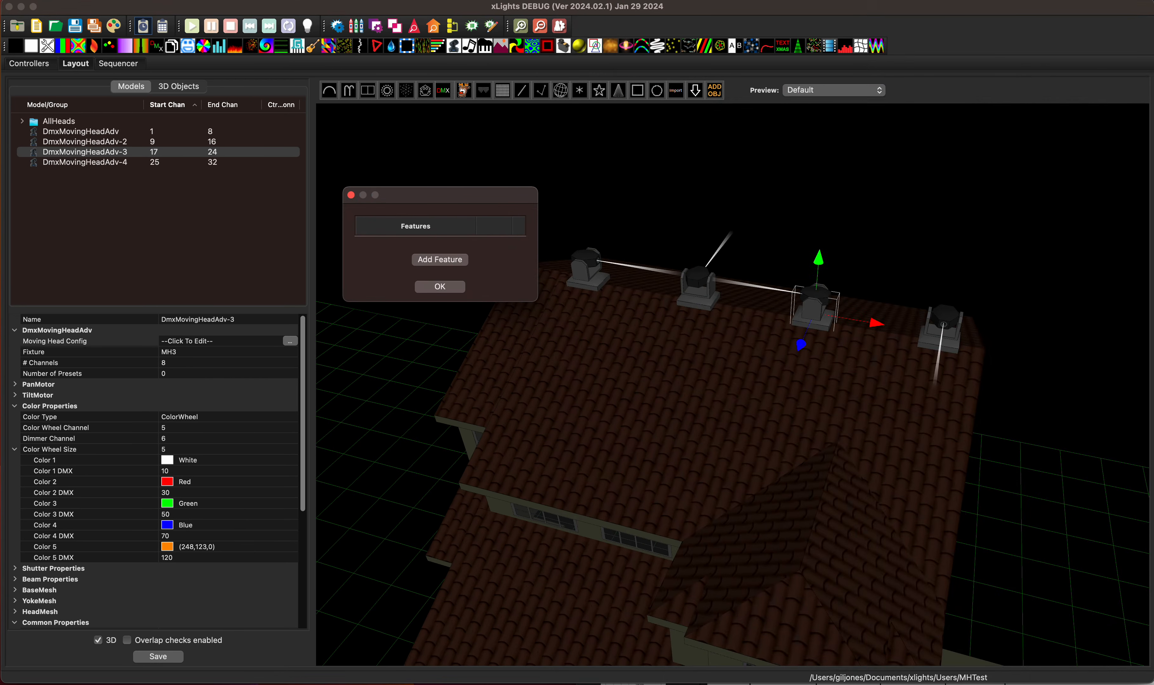
Switch to the Focus Spot 5Z manual, examine its gobo wheel and rotation DMX values, and move it aside
{"action": "key", "text": "super+Tab"}
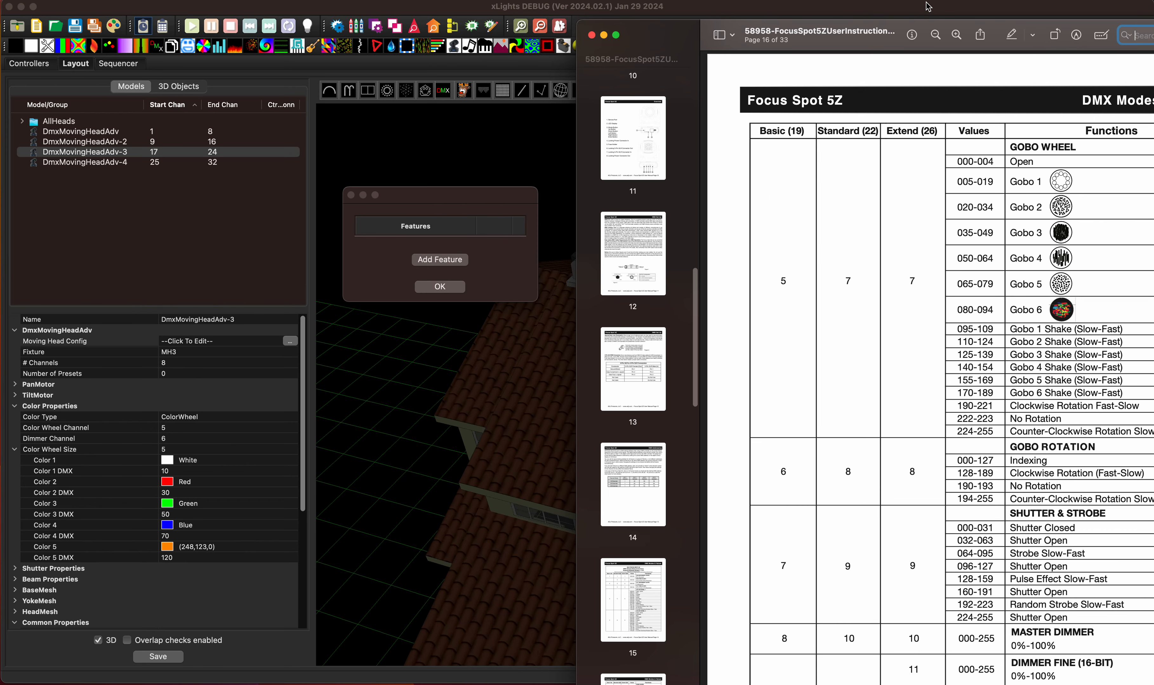
{"action": "left_click_drag", "start_coordinate": [923, 5], "coordinate": [917, 6]}
{"action": "left_click", "coordinate": [1152, 59]}
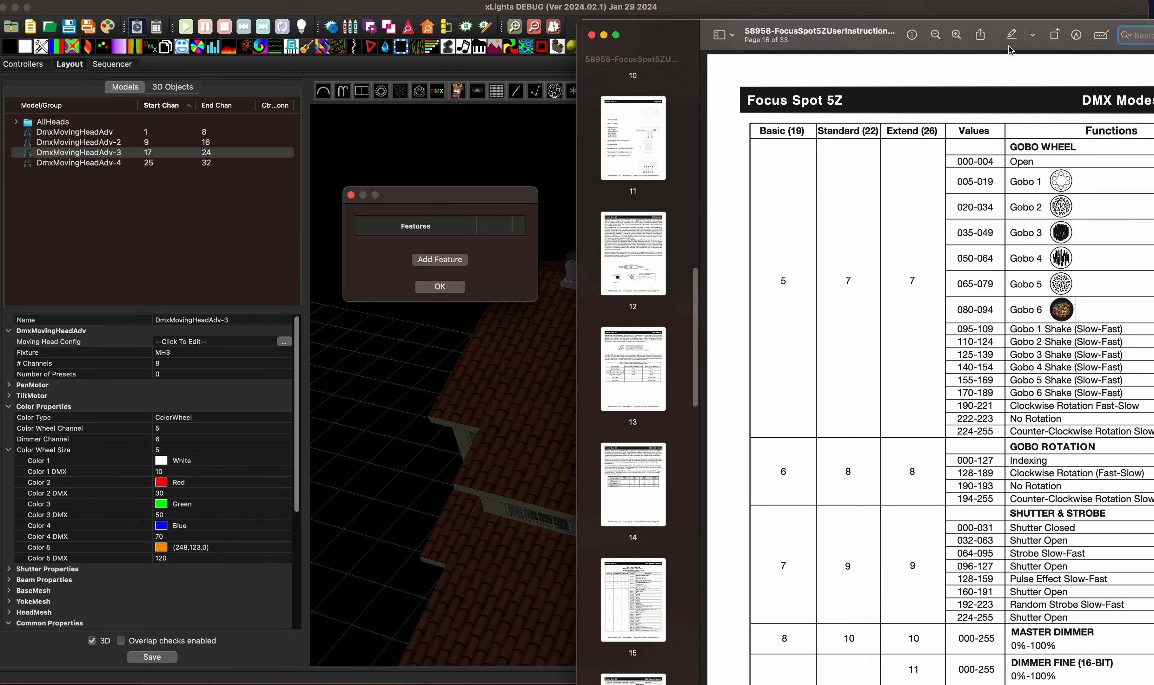
{"action": "left_click_drag", "start_coordinate": [685, 35], "coordinate": [529, 0]}
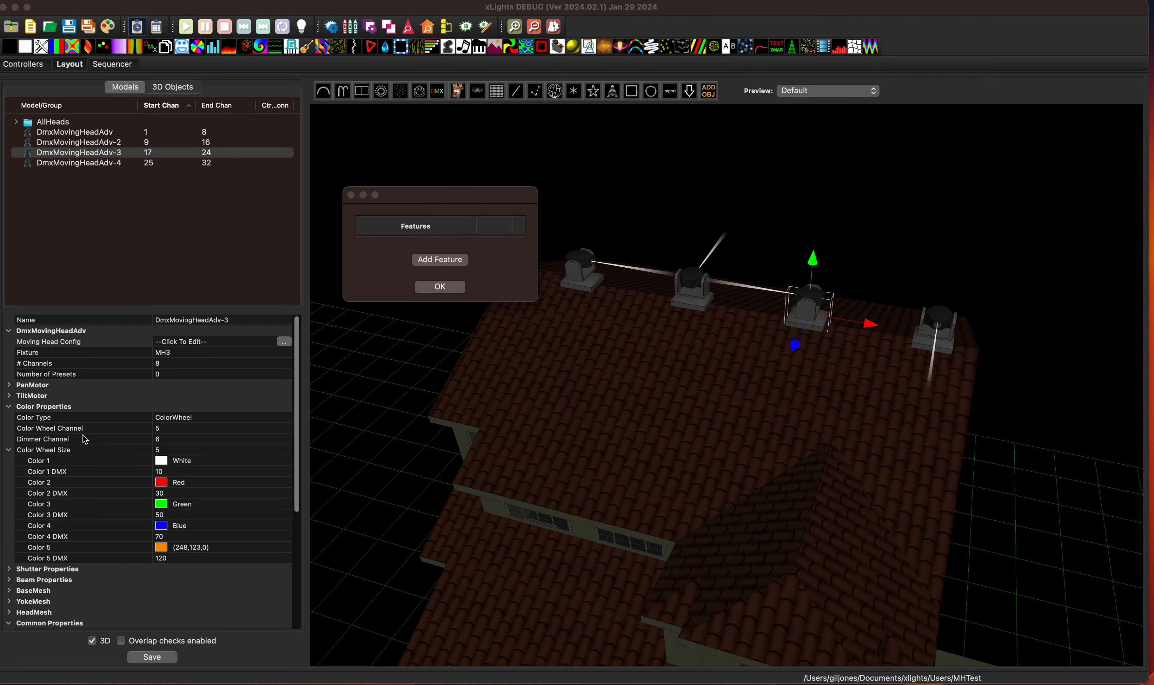
Add a moving head feature named Gobo and open its channel configuration
{"action": "left_click", "coordinate": [440, 260]}
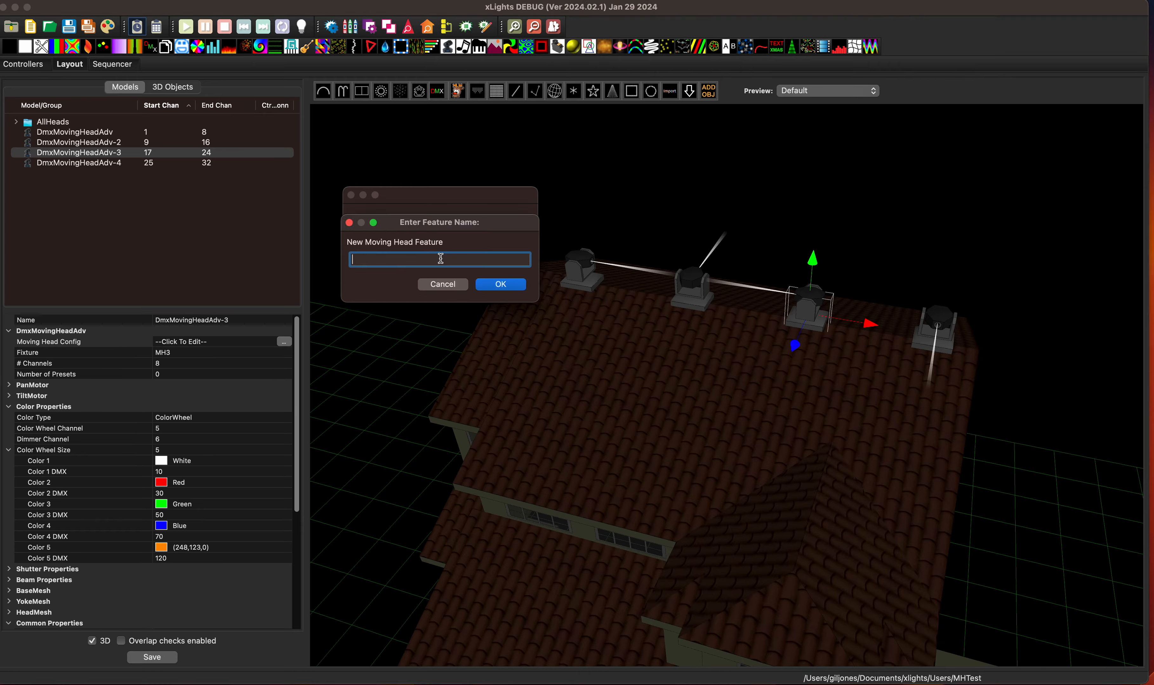
{"action": "type", "text": "Gobo"}
{"action": "left_click", "coordinate": [500, 284]}
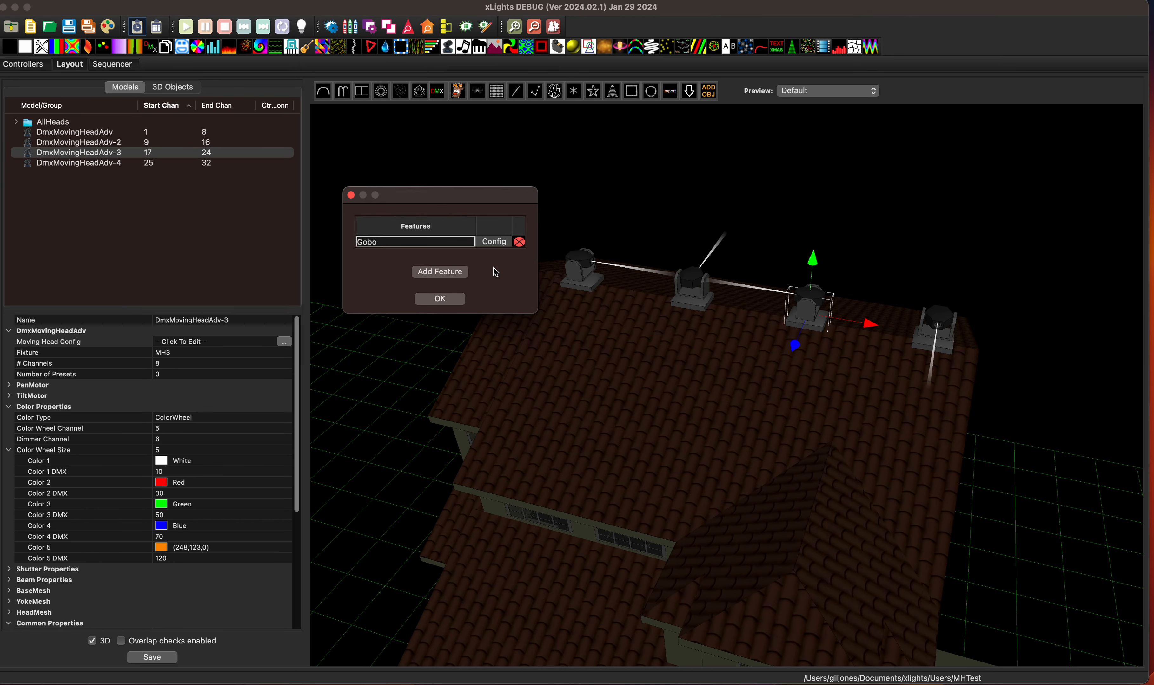
{"action": "left_click", "coordinate": [497, 245]}
{"action": "left_click_drag", "start_coordinate": [355, 144], "coordinate": [664, 247]}
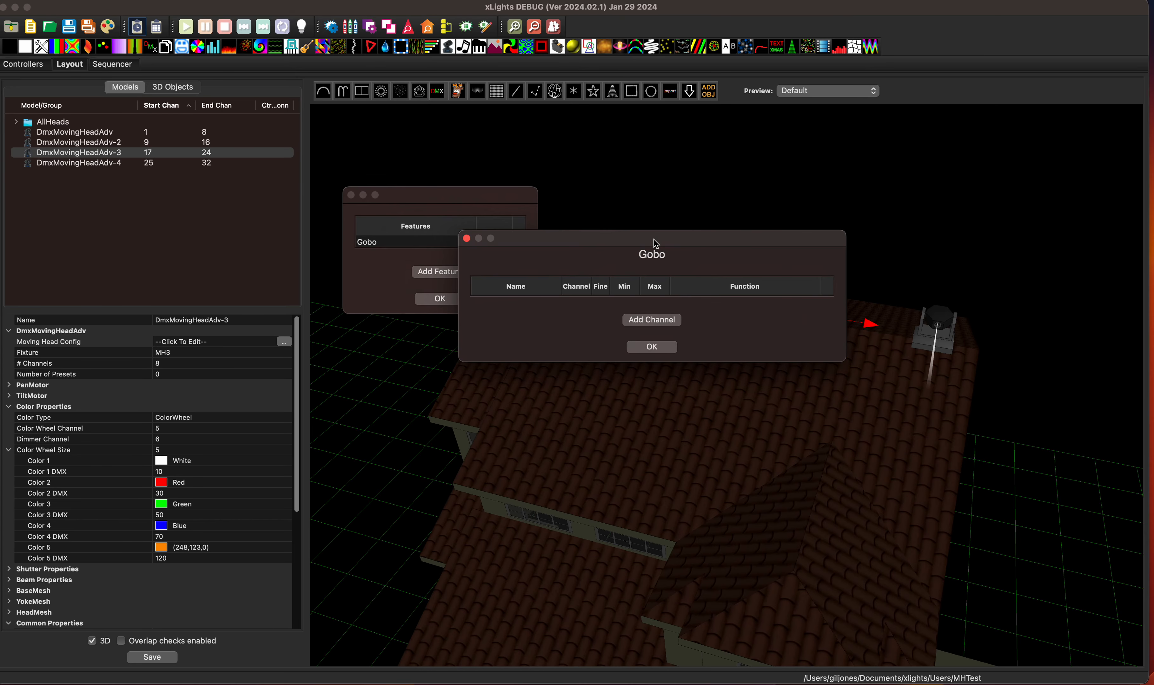
Add a channel named Wheel to the Gobo feature and assign it channel 5
{"action": "left_click", "coordinate": [654, 319]}
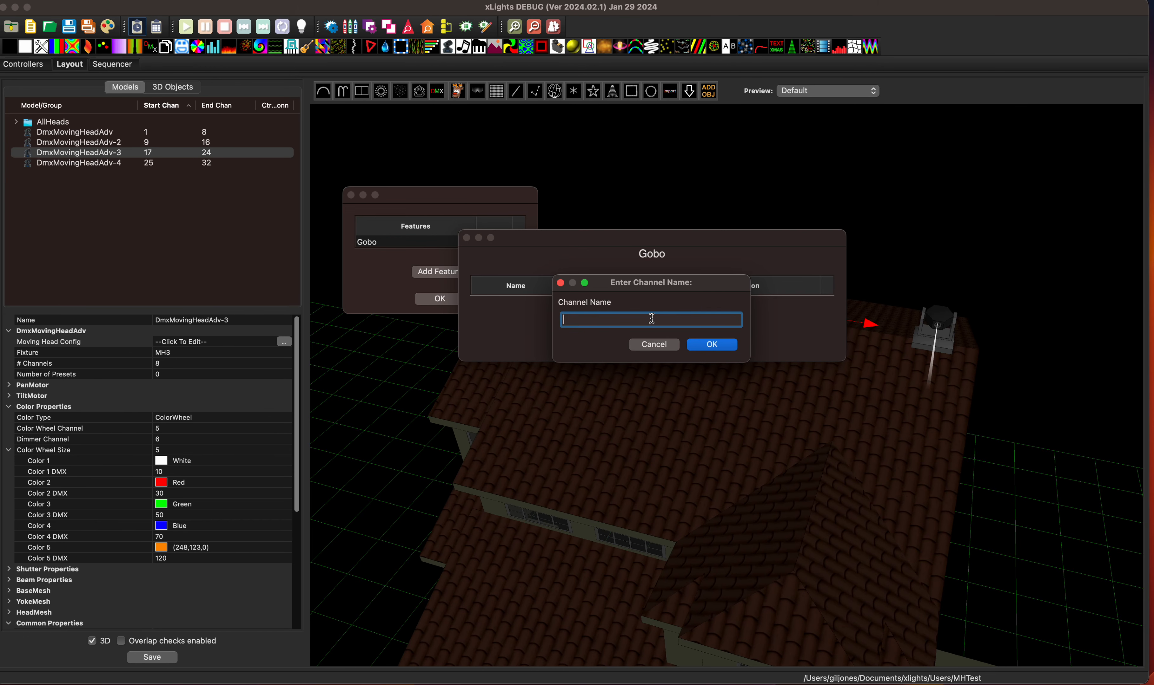
{"action": "type", "text": "Wheel"}
{"action": "left_click", "coordinate": [722, 345]}
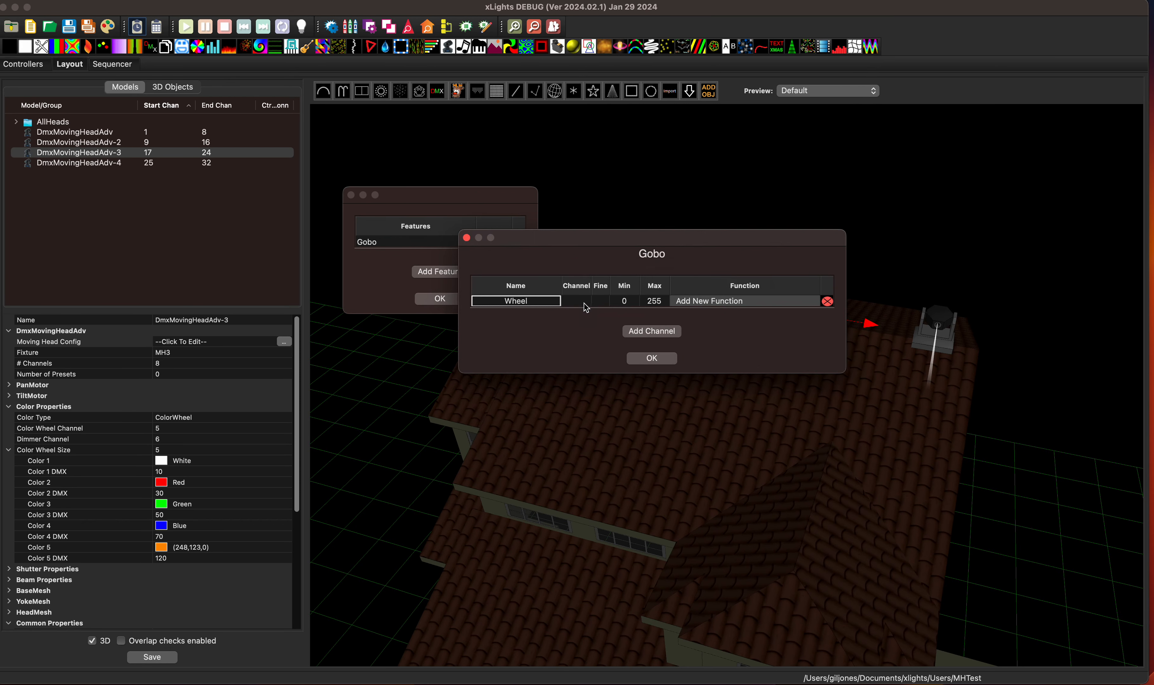
{"action": "left_click", "coordinate": [585, 308]}
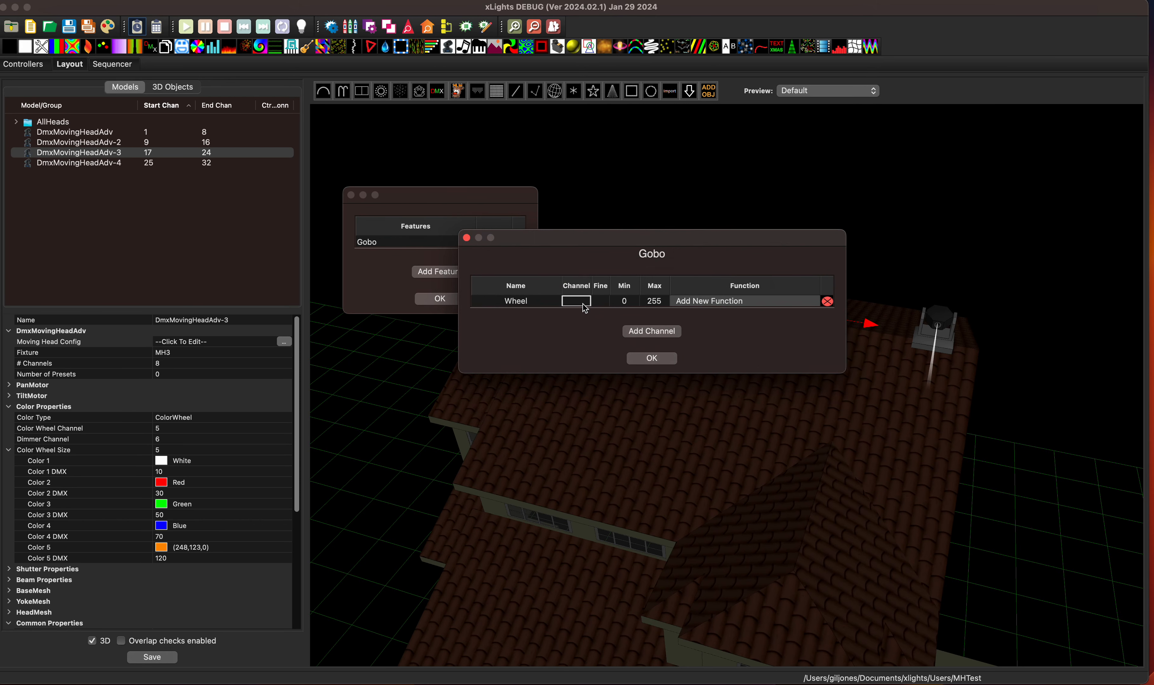
{"action": "type", "text": "5"}
{"action": "left_click", "coordinate": [602, 303]}
Add an Open function to the Wheel channel with min 0 and max 4
{"action": "left_click", "coordinate": [721, 307]}
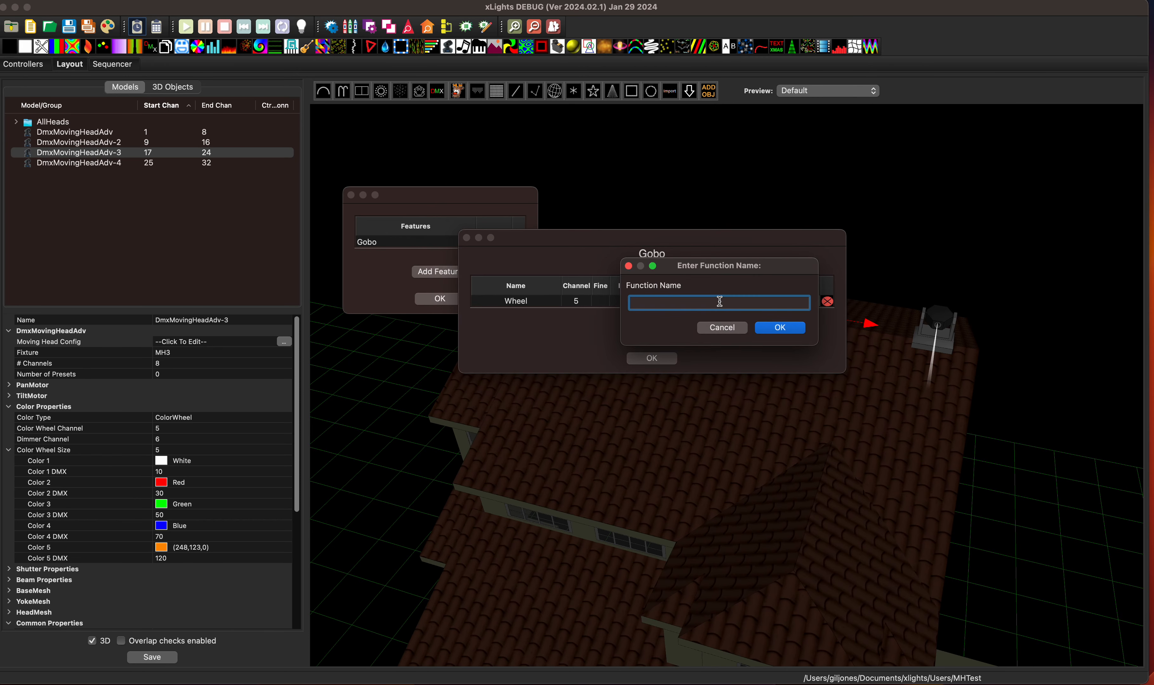
{"action": "type", "text": "Open"}
{"action": "left_click", "coordinate": [785, 333]}
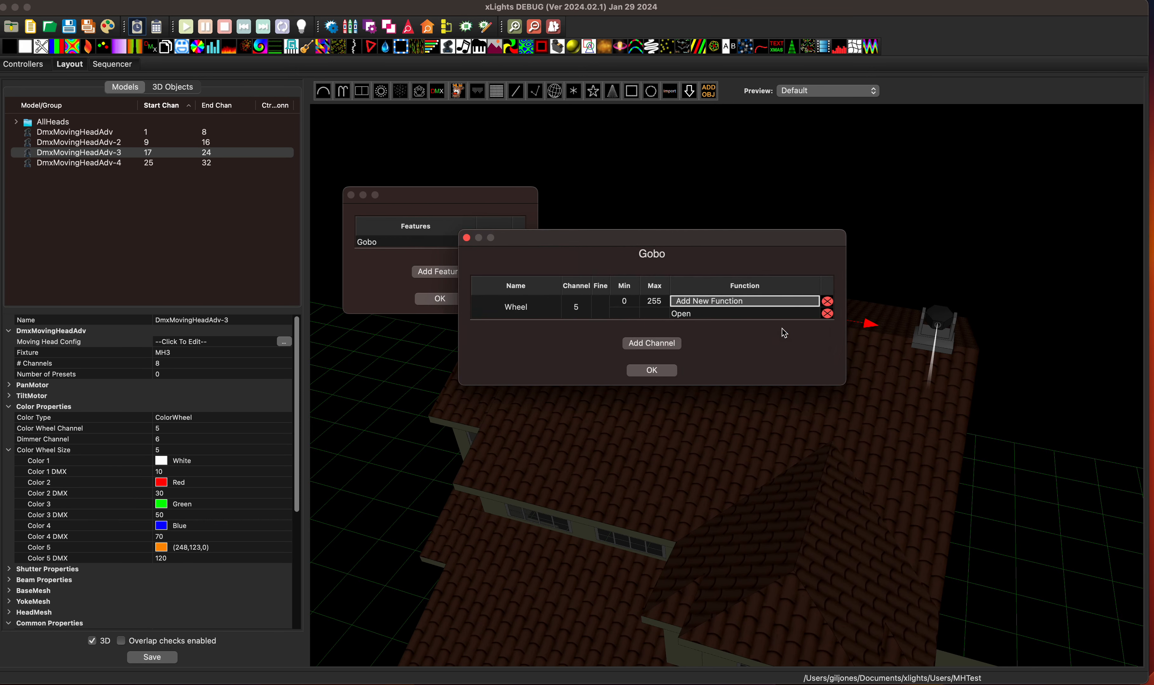
{"action": "left_click", "coordinate": [632, 317]}
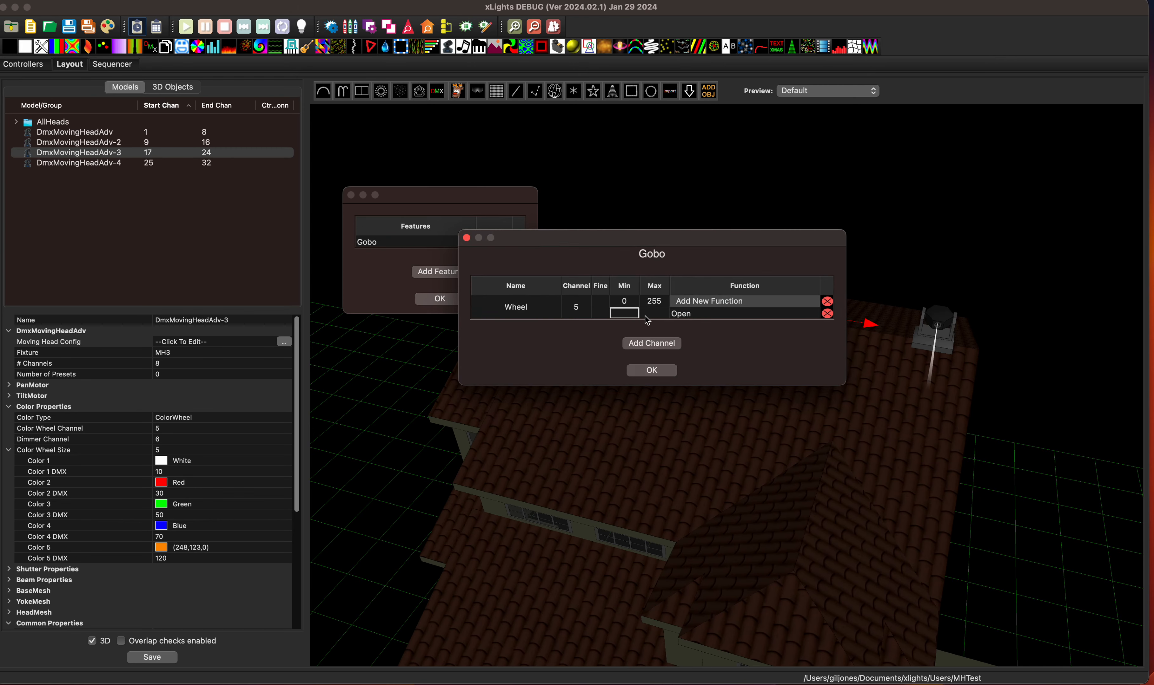
{"action": "type", "text": "0"}
{"action": "left_click", "coordinate": [662, 314]}
{"action": "type", "text": "4"}
Add a Gobo 1 function to the Wheel channel with min 5 and max 19
{"action": "left_click", "coordinate": [710, 303]}
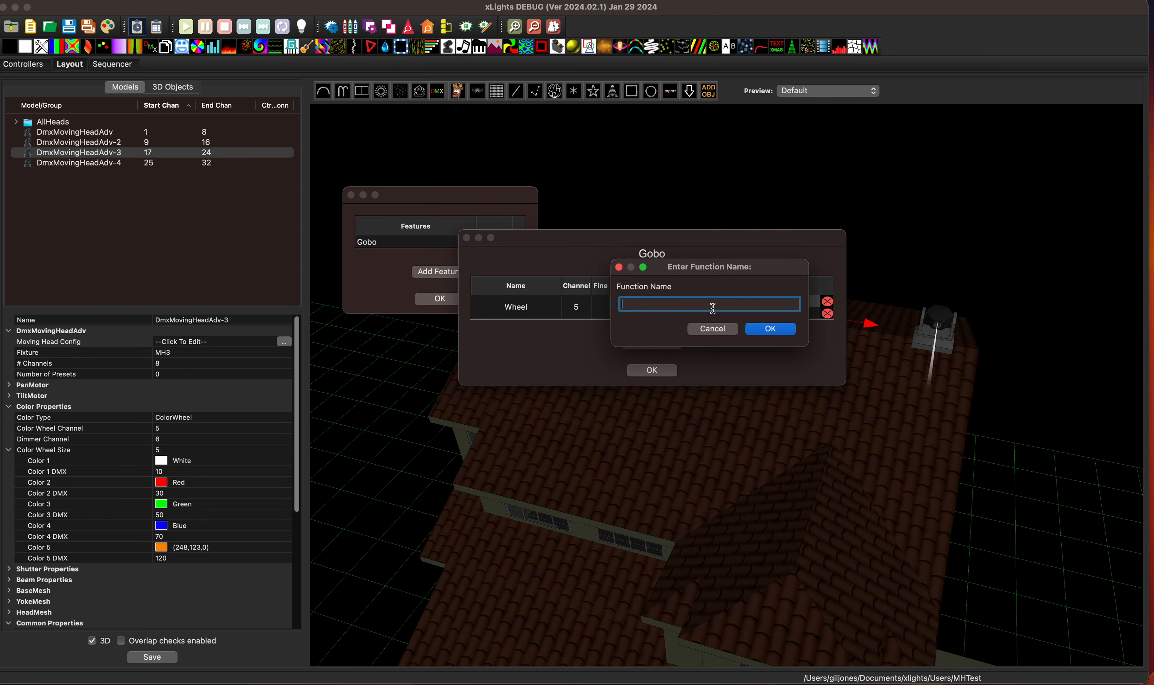
{"action": "type", "text": "Gobo 1"}
{"action": "left_click", "coordinate": [764, 327]}
{"action": "left_click", "coordinate": [624, 325]}
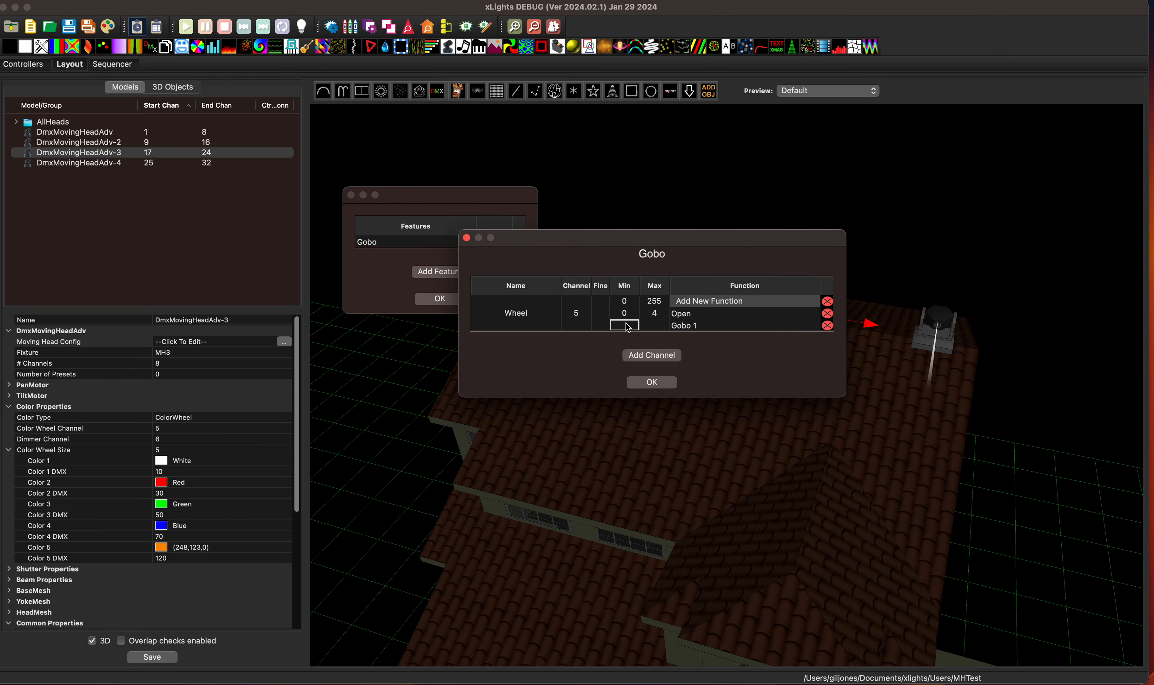
{"action": "left_click", "coordinate": [627, 324]}
{"action": "left_click", "coordinate": [655, 330]}
{"action": "type", "text": "19"}
Add a Gobo2 function to the Wheel channel with min 20 and max 34
{"action": "left_click", "coordinate": [764, 303]}
{"action": "type", "text": "Gobo"}
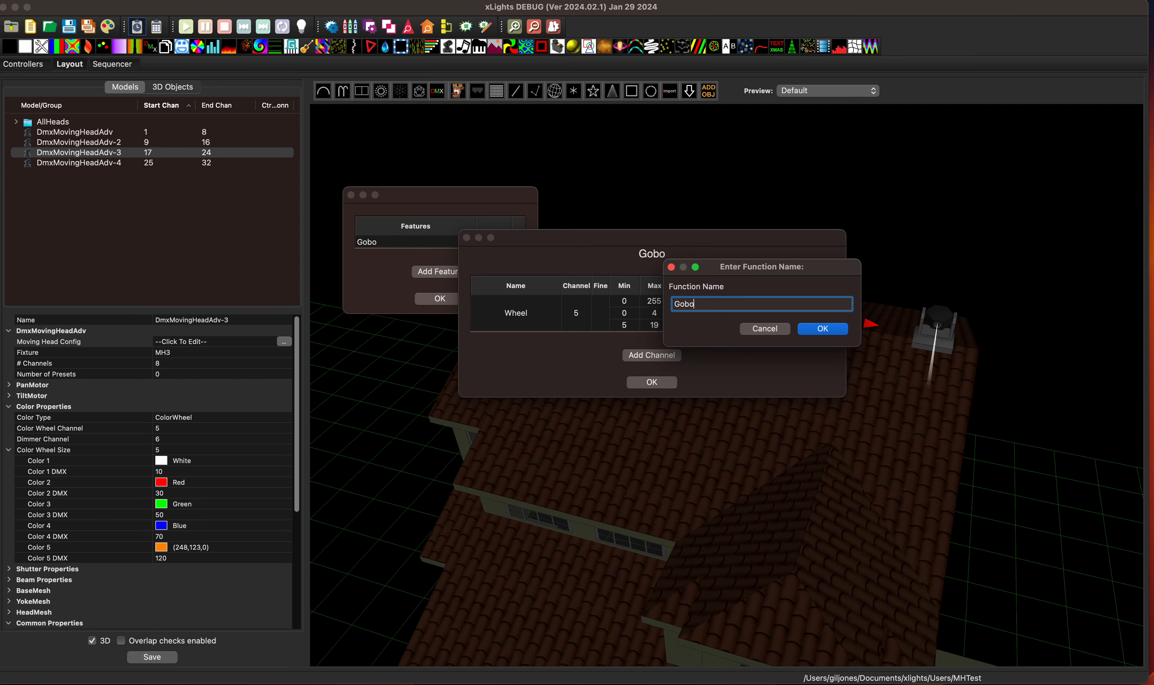
{"action": "type", "text": "2"}
{"action": "left_click", "coordinate": [823, 329]}
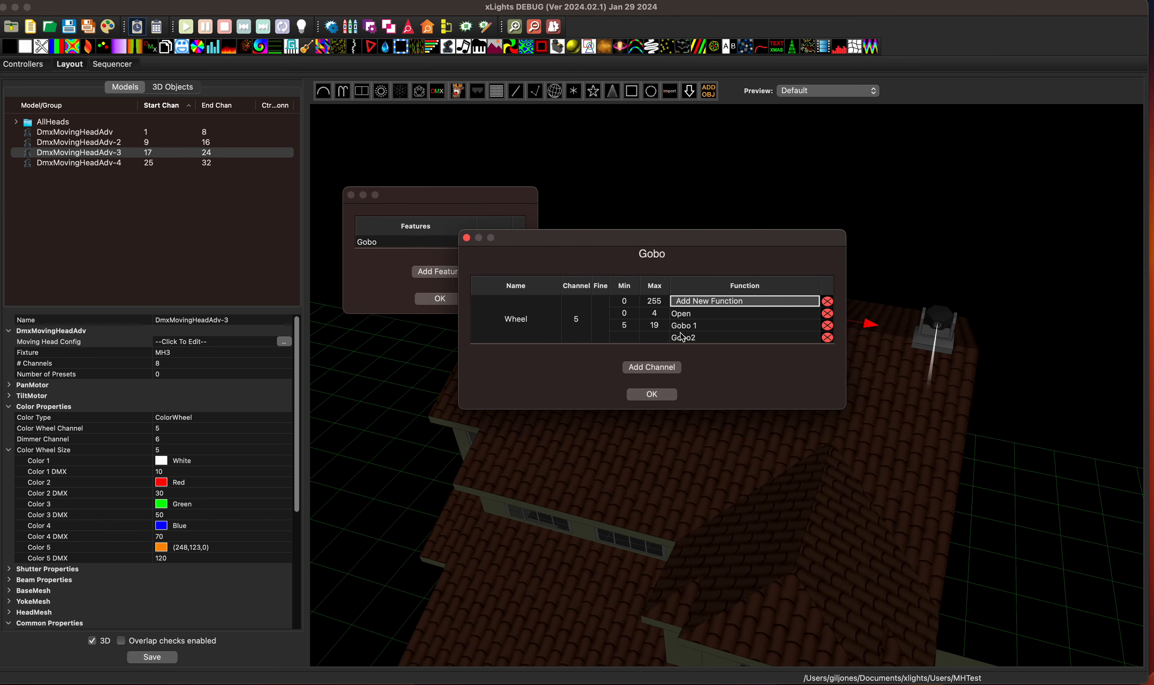
{"action": "left_click", "coordinate": [628, 339]}
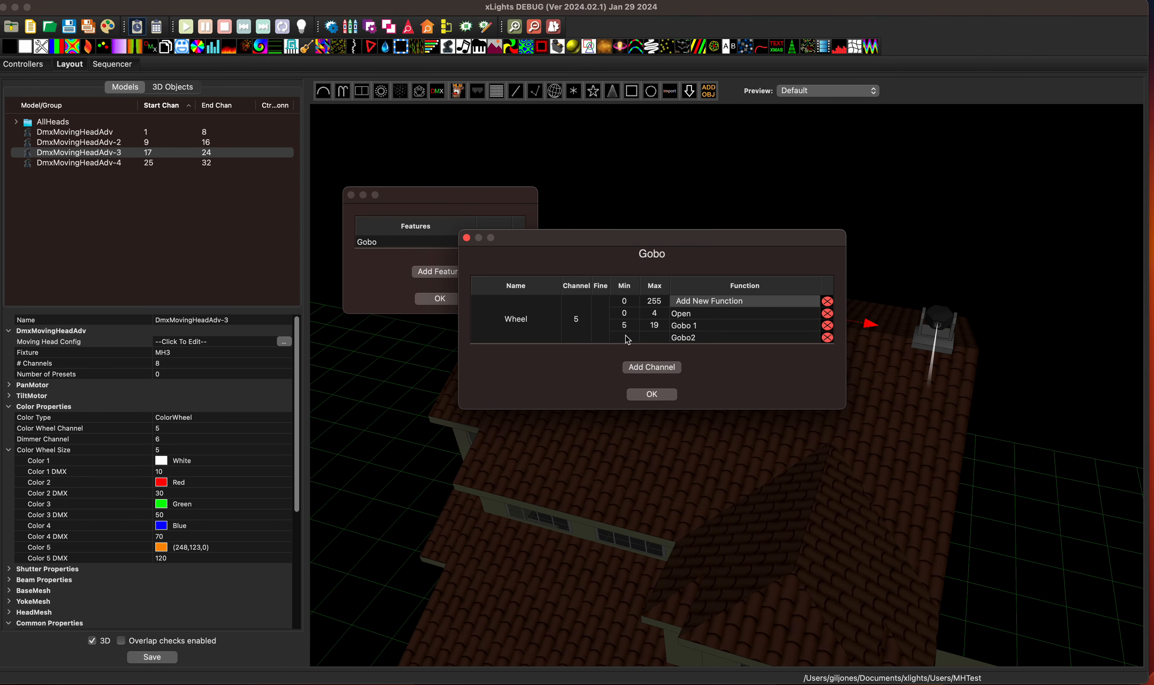
{"action": "type", "text": "20"}
{"action": "left_click", "coordinate": [653, 339]}
{"action": "type", "text": "34"}
{"action": "left_click_drag", "start_coordinate": [651, 242], "coordinate": [610, 275]}
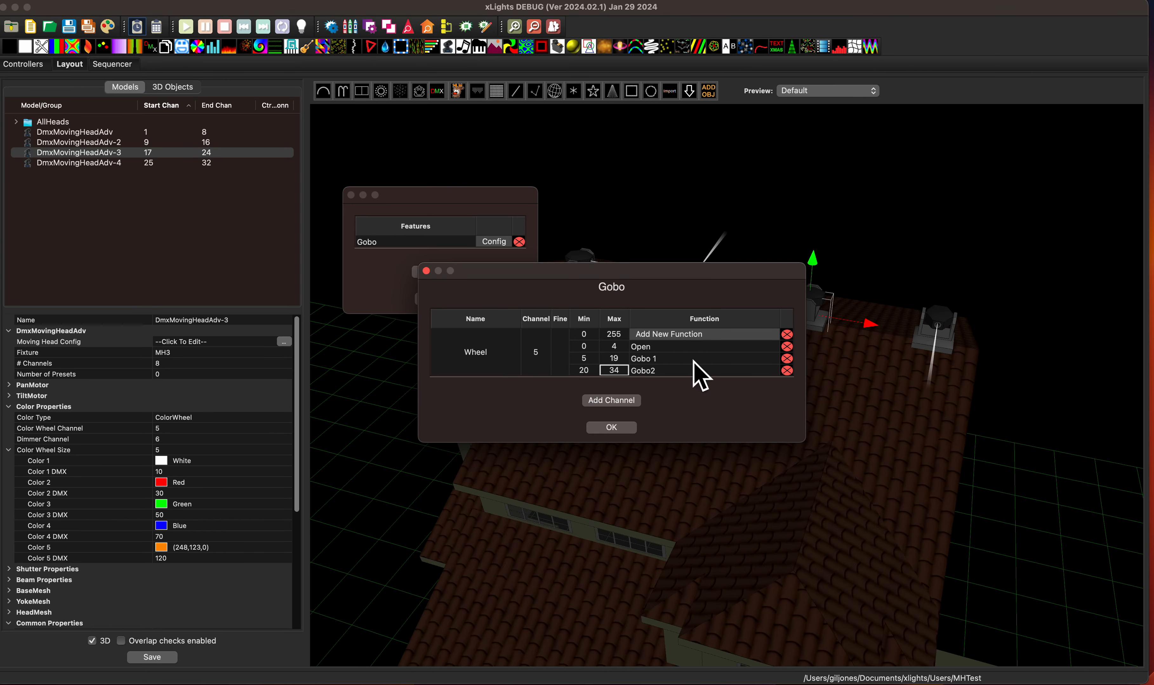
Add a second channel named Rotation to the Gobo feature and assign it channel 6
{"action": "left_click", "coordinate": [615, 401]}
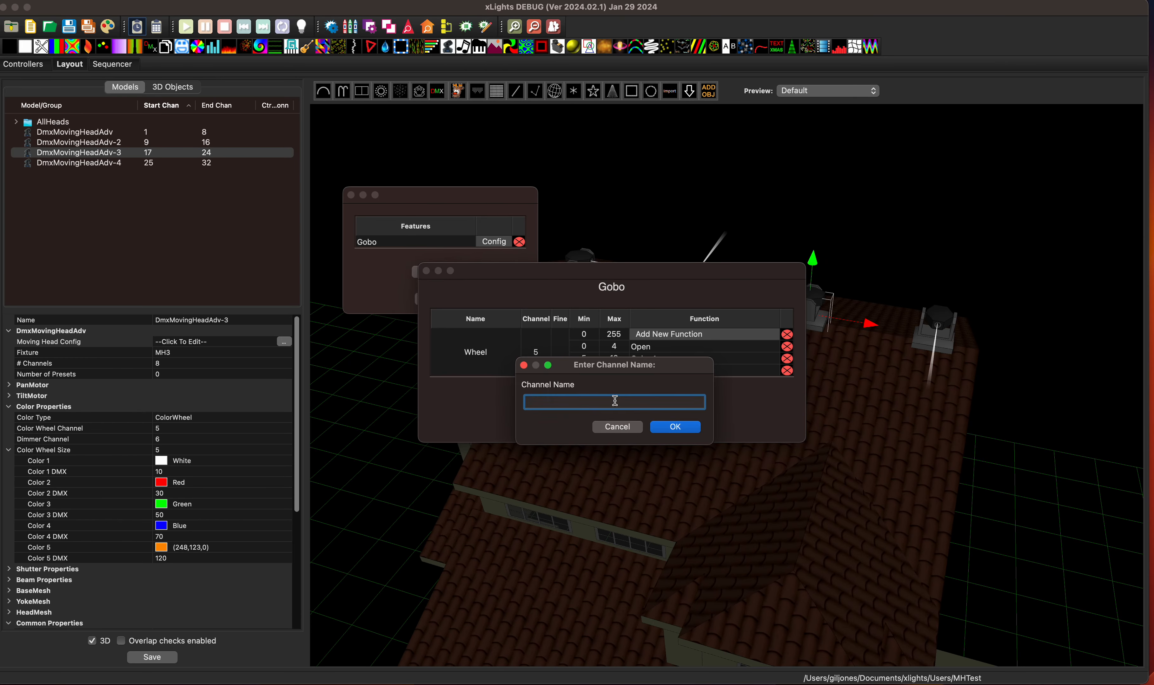
{"action": "type", "text": "Rotation"}
{"action": "left_click", "coordinate": [677, 424]}
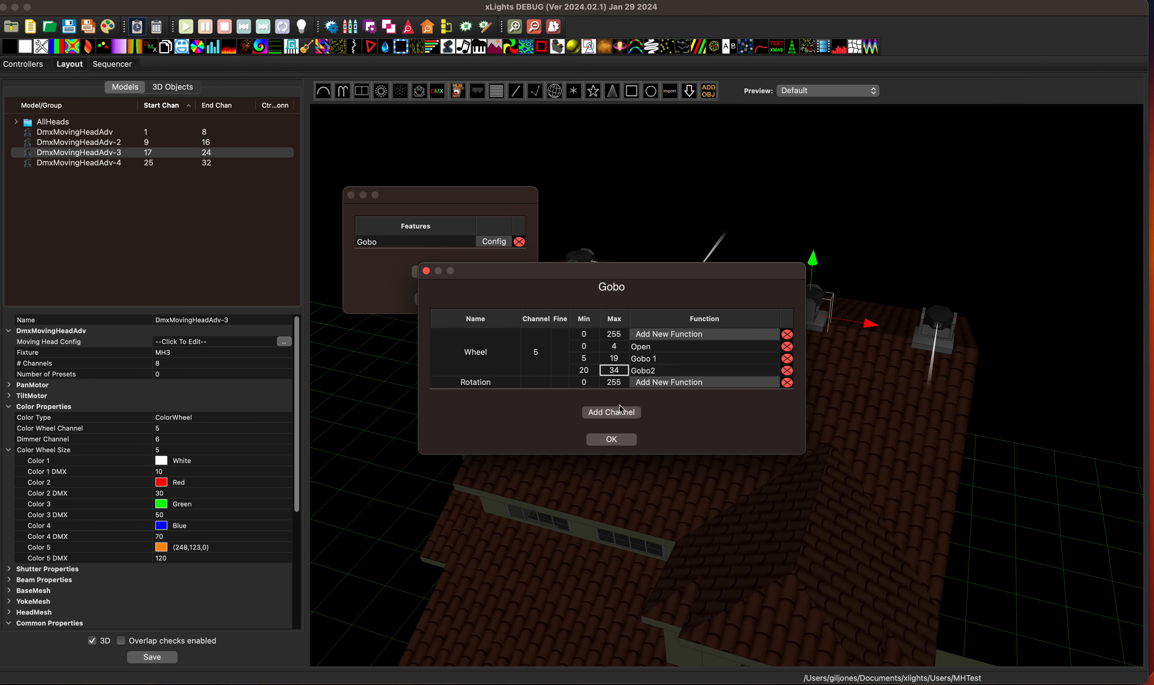
{"action": "left_click", "coordinate": [536, 382]}
{"action": "type", "text": "6"}
Add an Indexing function to the Rotation channel with min 0 and max 127
{"action": "left_click", "coordinate": [730, 382]}
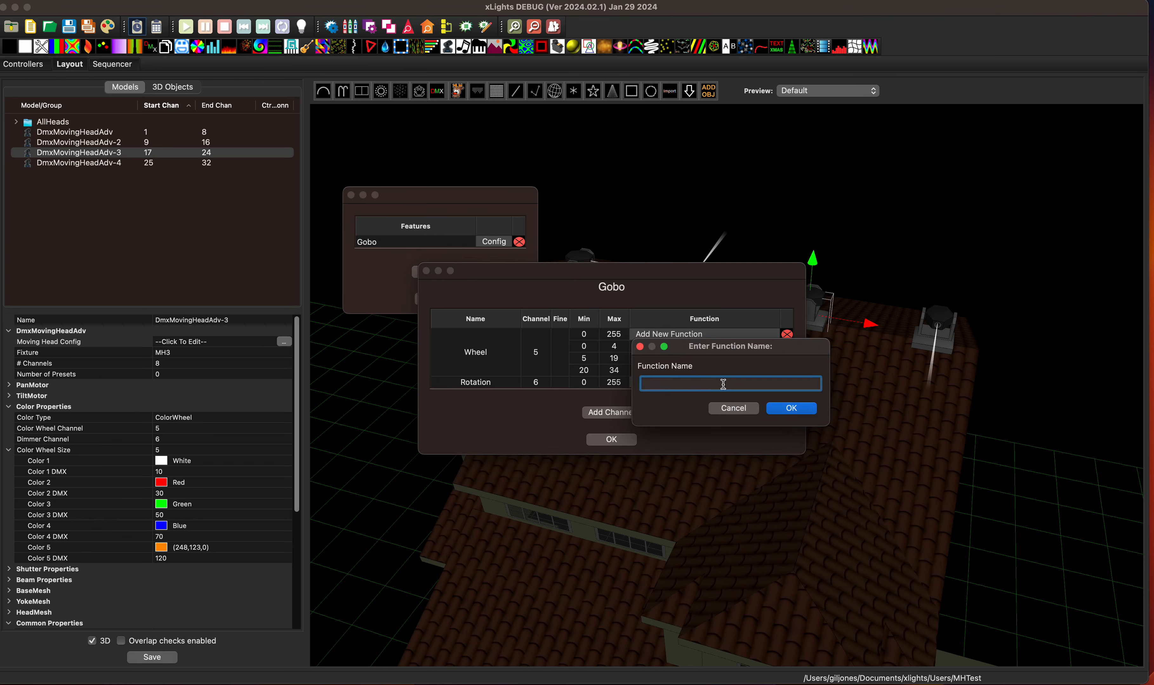
{"action": "type", "text": "Indexing"}
{"action": "left_click", "coordinate": [789, 409]}
{"action": "left_click", "coordinate": [594, 396]}
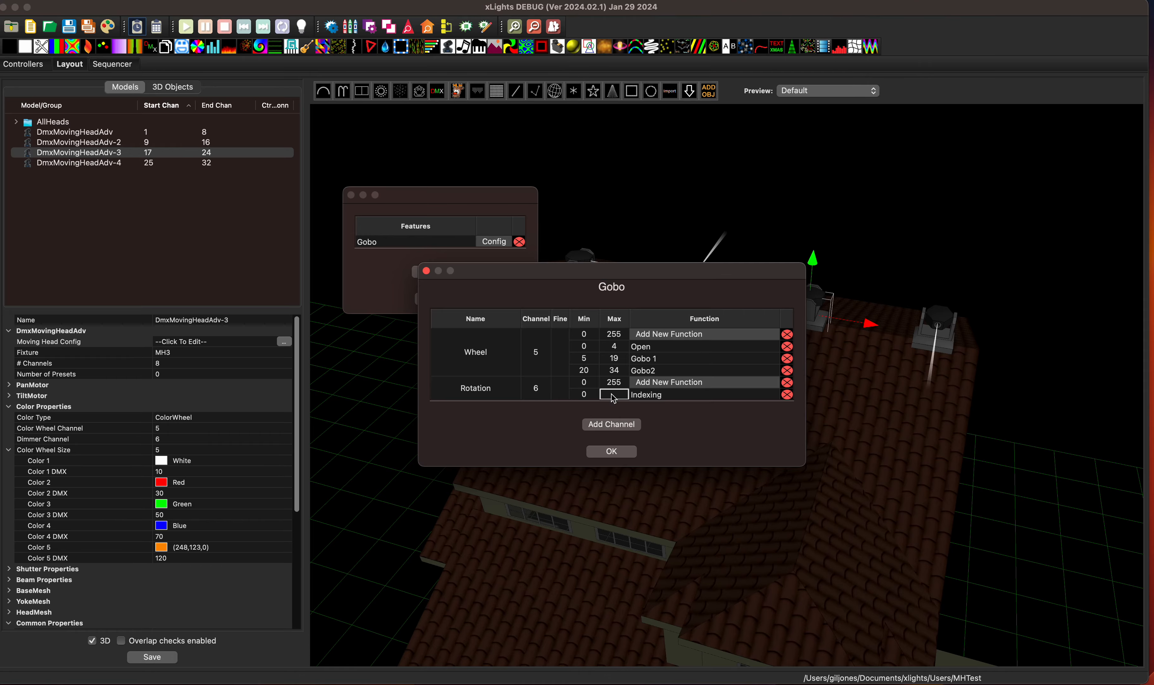
Add a Clockwise function to the Rotation channel with min 128 and its own max value, and accept the Gobo configuration
{"action": "left_click", "coordinate": [713, 384]}
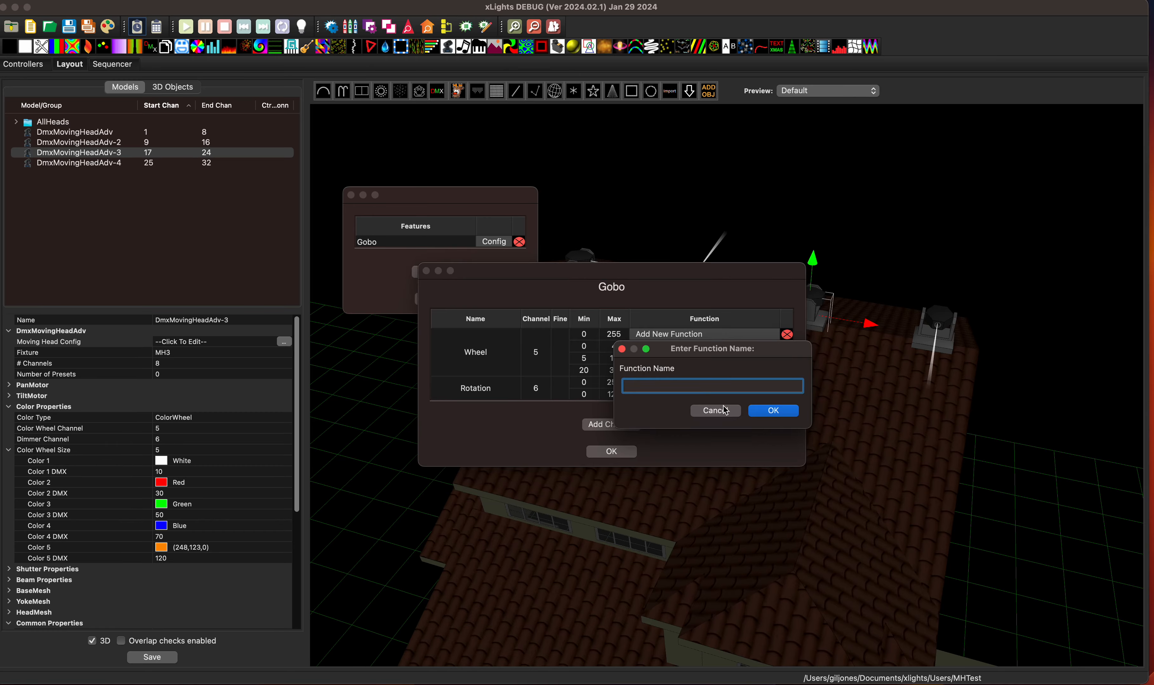
{"action": "type", "text": "Clockwise"}
{"action": "left_click", "coordinate": [791, 413]}
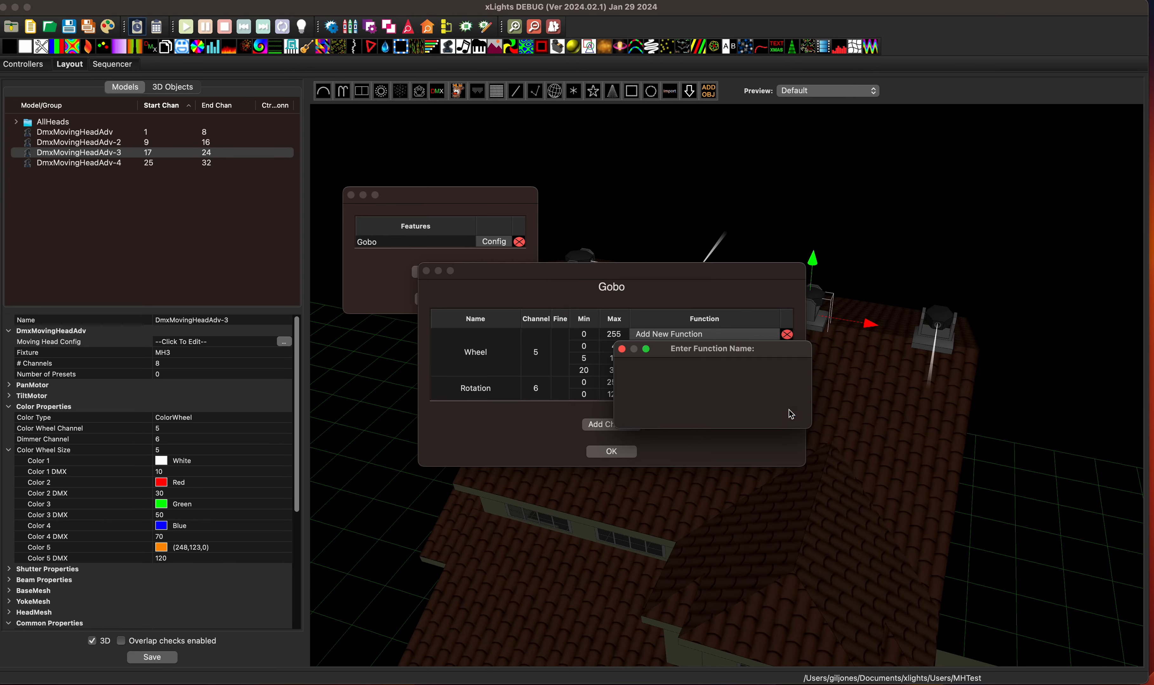
{"action": "left_click", "coordinate": [585, 406]}
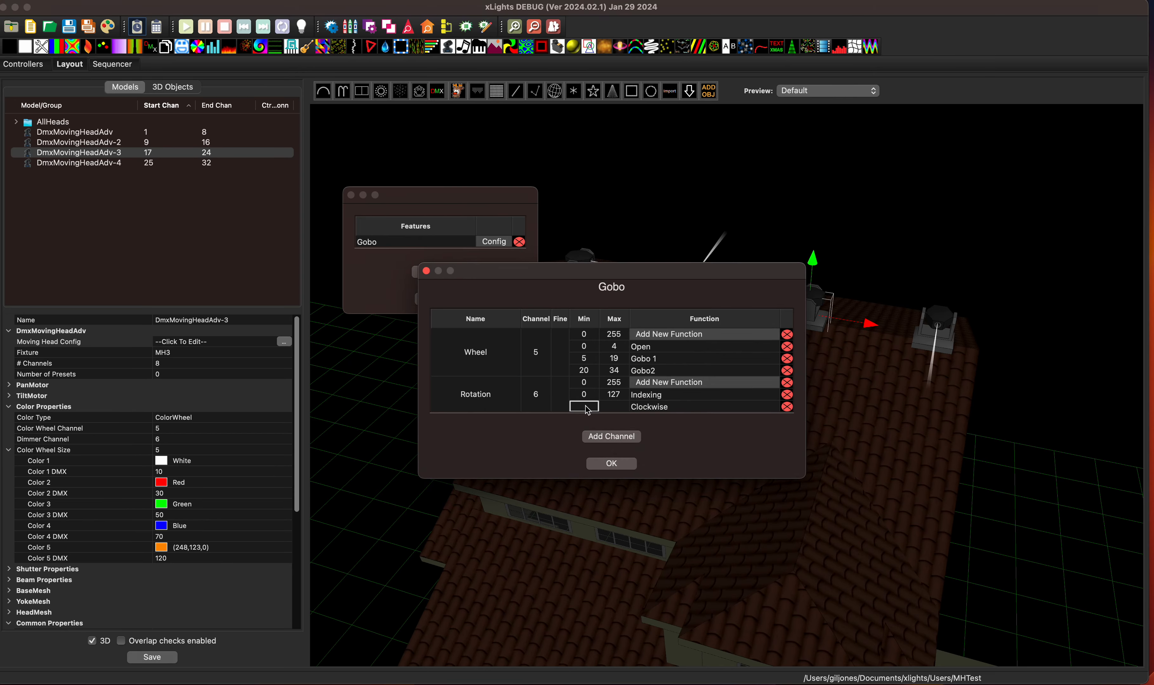
{"action": "type", "text": "128"}
{"action": "left_click", "coordinate": [615, 409]}
{"action": "type", "text": "2189"}
{"action": "key", "text": "Return"}
{"action": "left_click", "coordinate": [611, 463]}
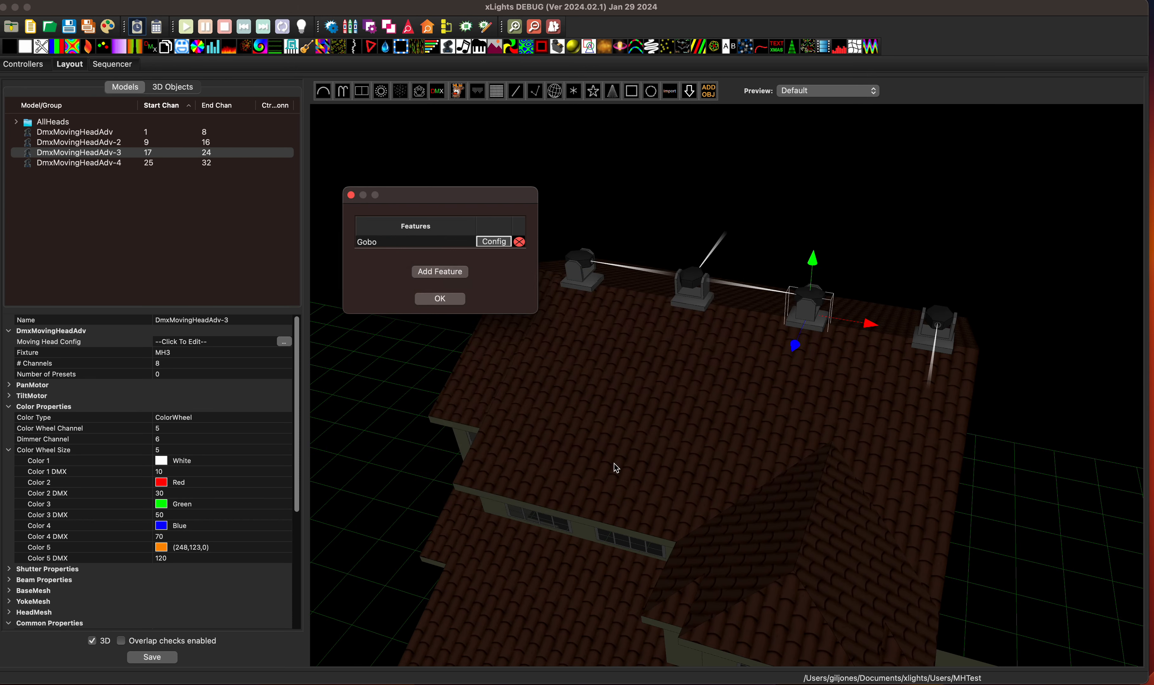
Add a second moving head feature named Dimmer
{"action": "left_click", "coordinate": [445, 273]}
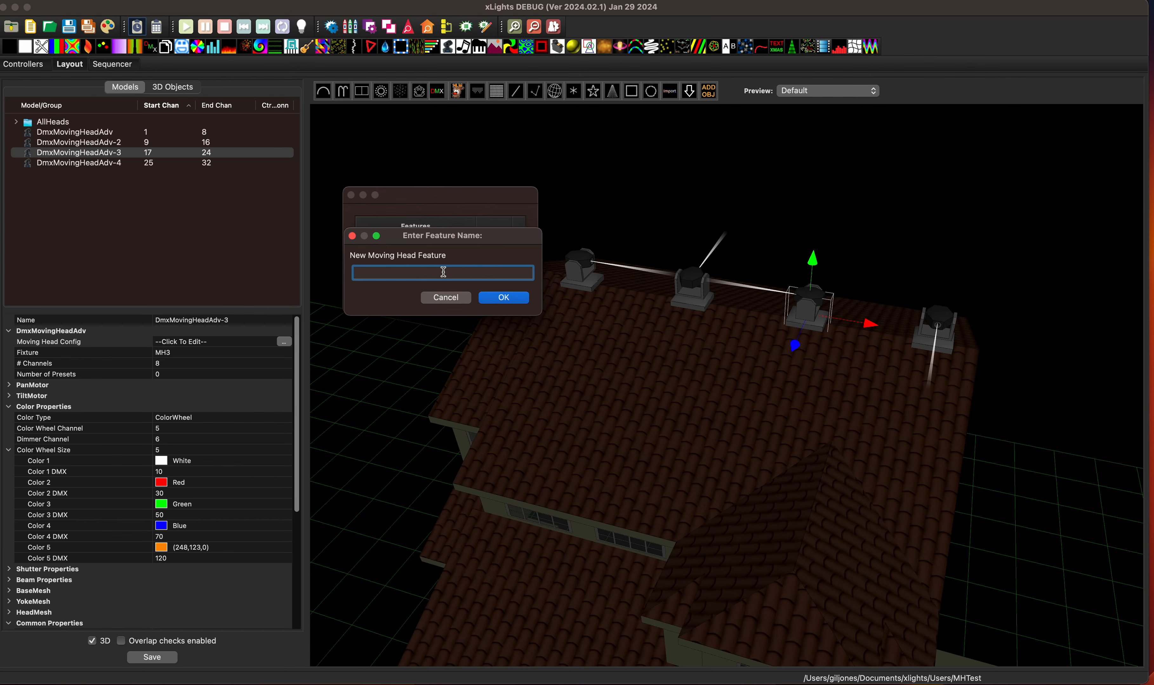
{"action": "type", "text": "Dimmer"}
{"action": "left_click", "coordinate": [504, 298]}
Add a channel named Dimmer to the Dimmer feature and accept its configuration
{"action": "left_click", "coordinate": [488, 255]}
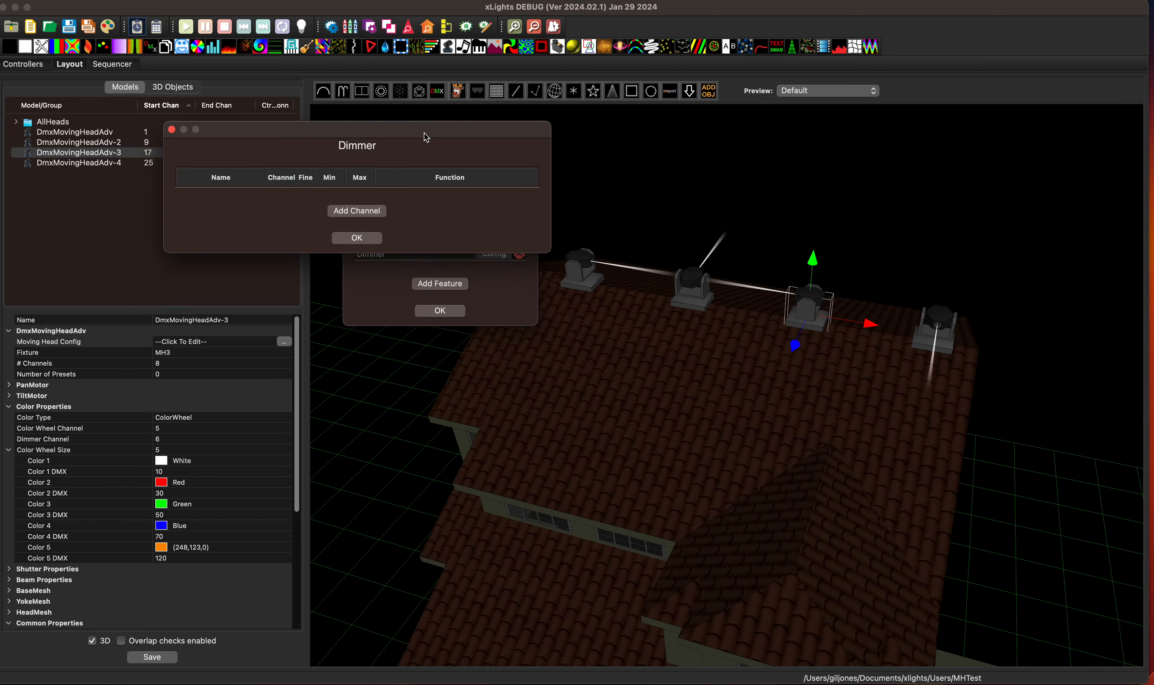
{"action": "left_click_drag", "start_coordinate": [379, 135], "coordinate": [693, 265]}
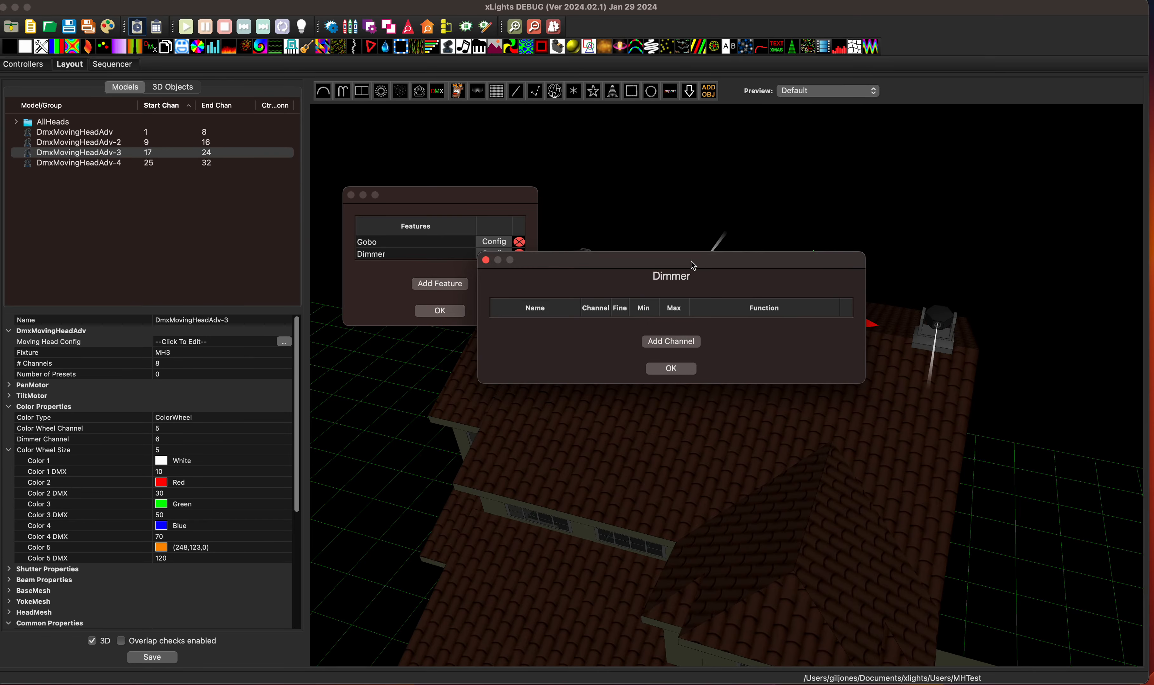
{"action": "left_click", "coordinate": [673, 344]}
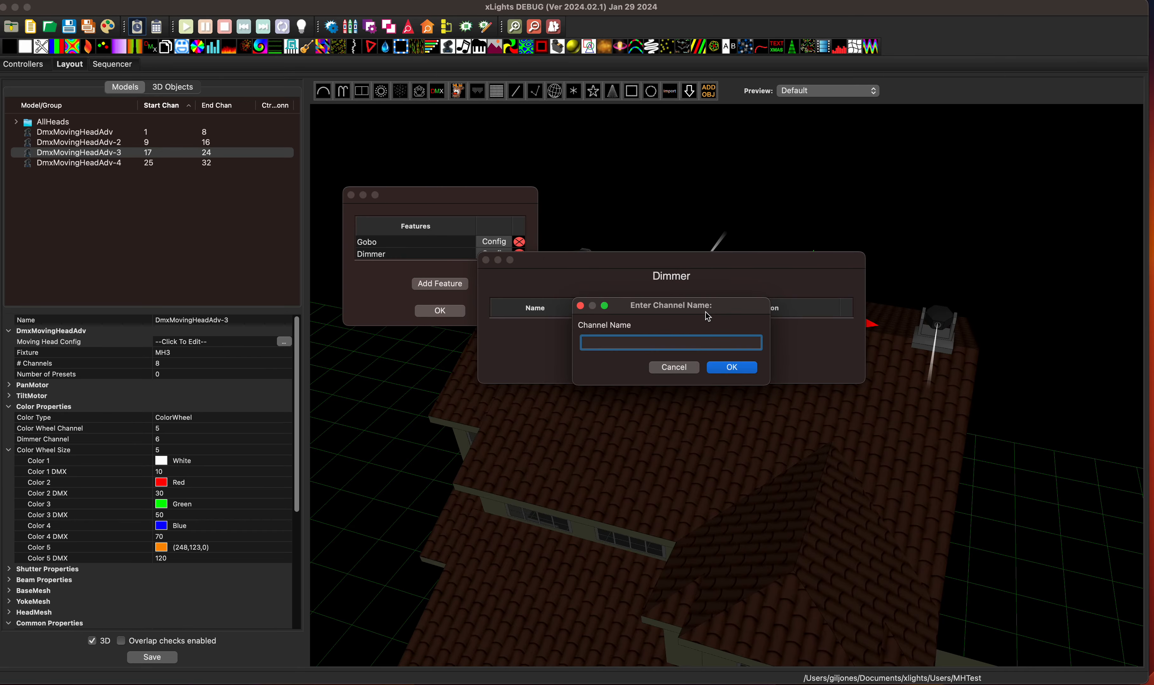
{"action": "type", "text": "Dimmer"}
{"action": "left_click", "coordinate": [724, 368]}
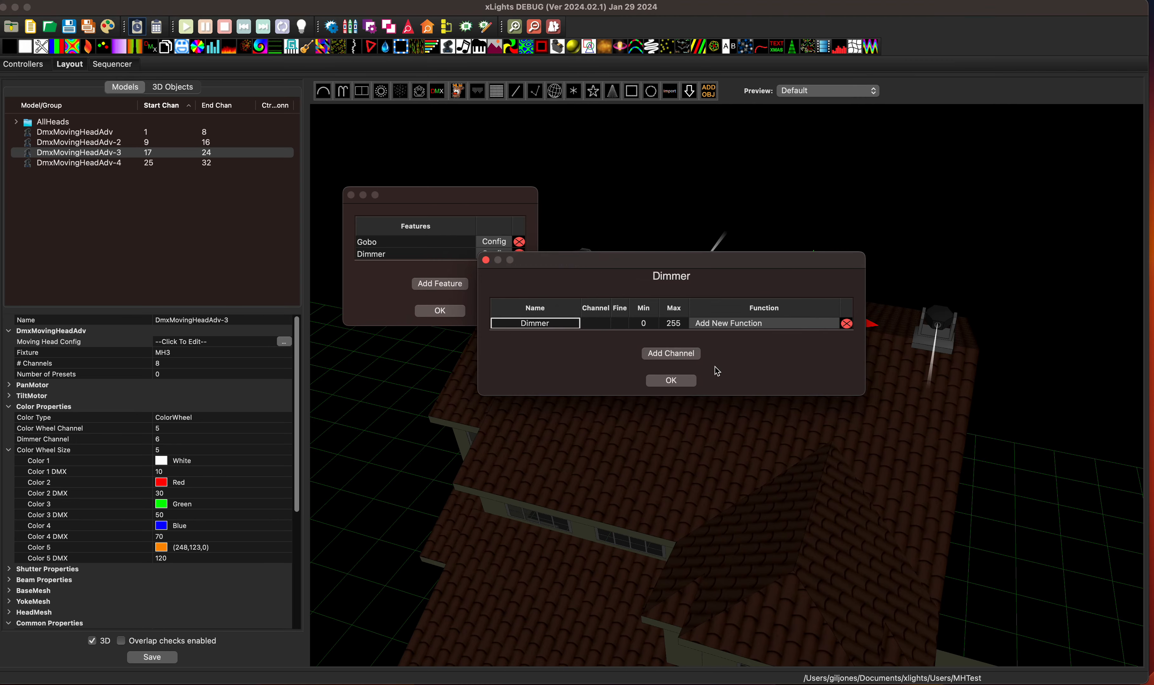
{"action": "left_click", "coordinate": [672, 380]}
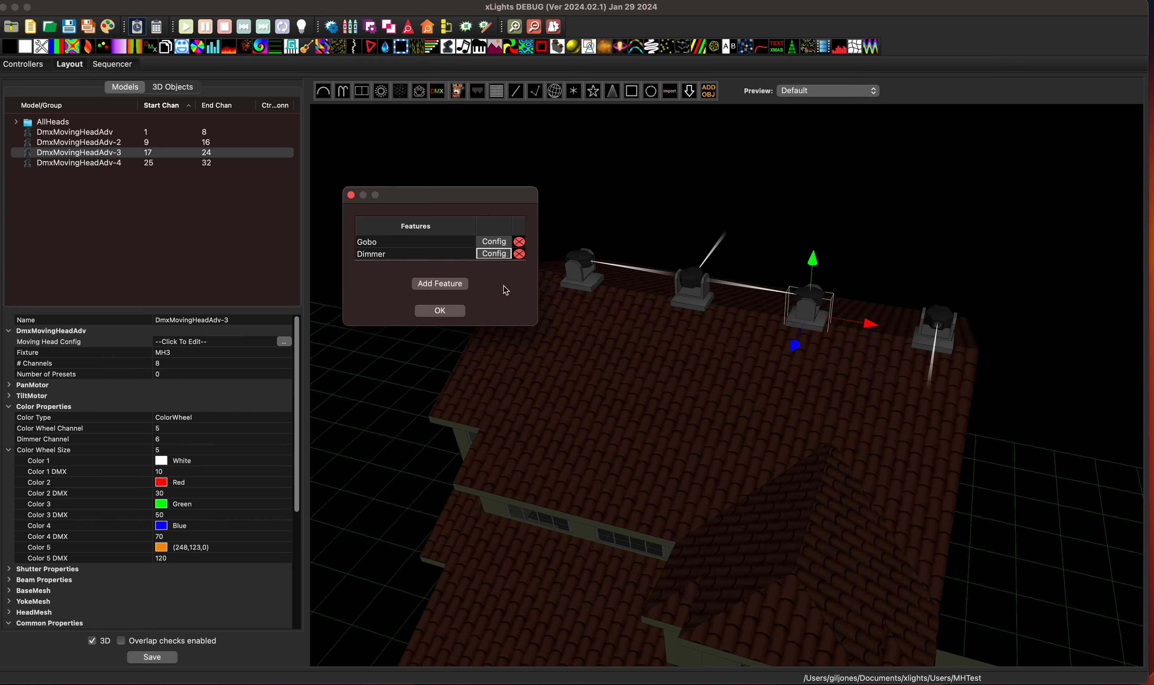
Review the Gobo feature's stored channels, ranges and functions, and close its configuration
{"action": "left_click", "coordinate": [494, 241]}
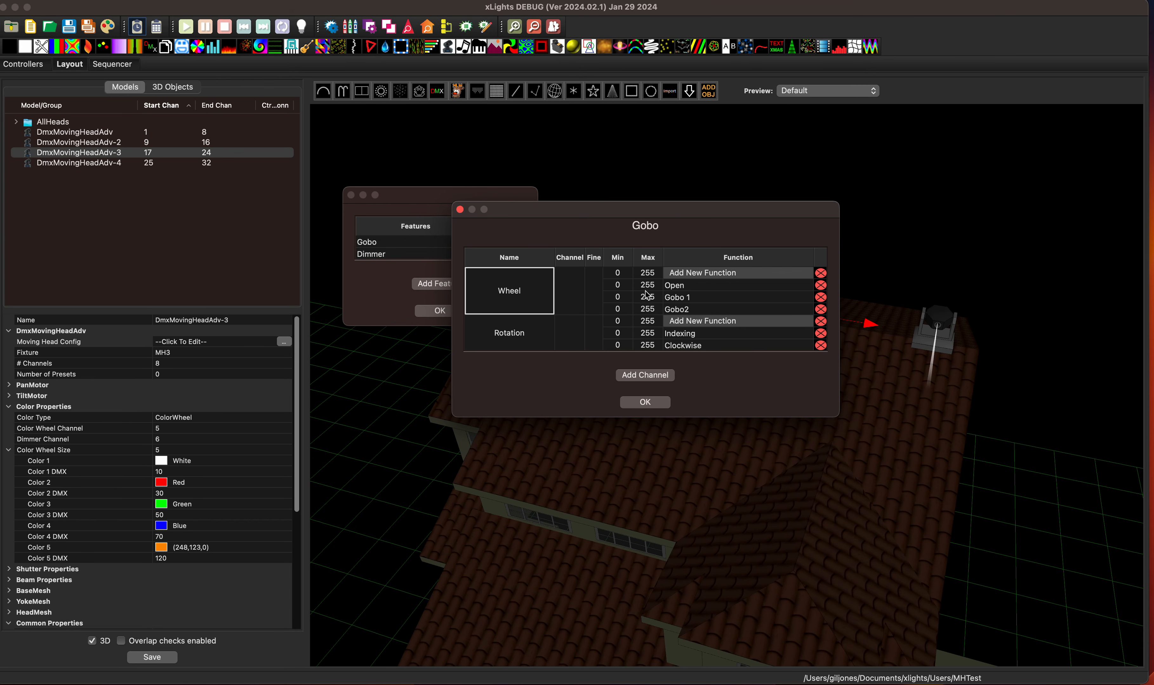
{"action": "left_click_drag", "start_coordinate": [631, 208], "coordinate": [723, 217]}
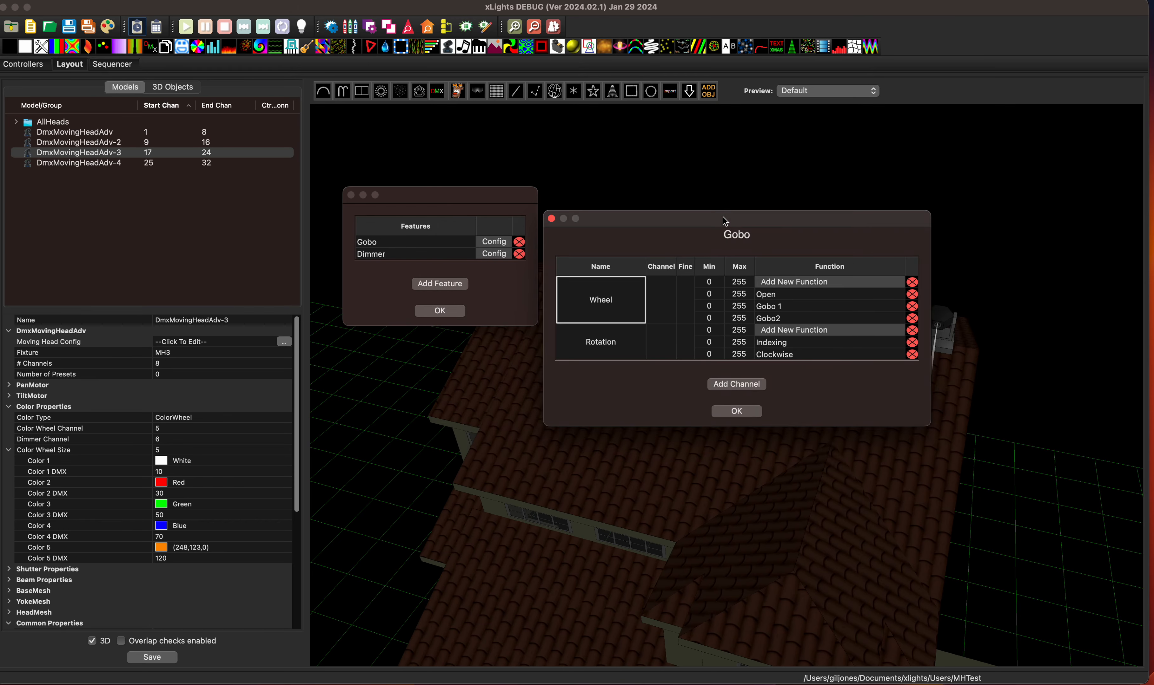
{"action": "left_click", "coordinate": [748, 411]}
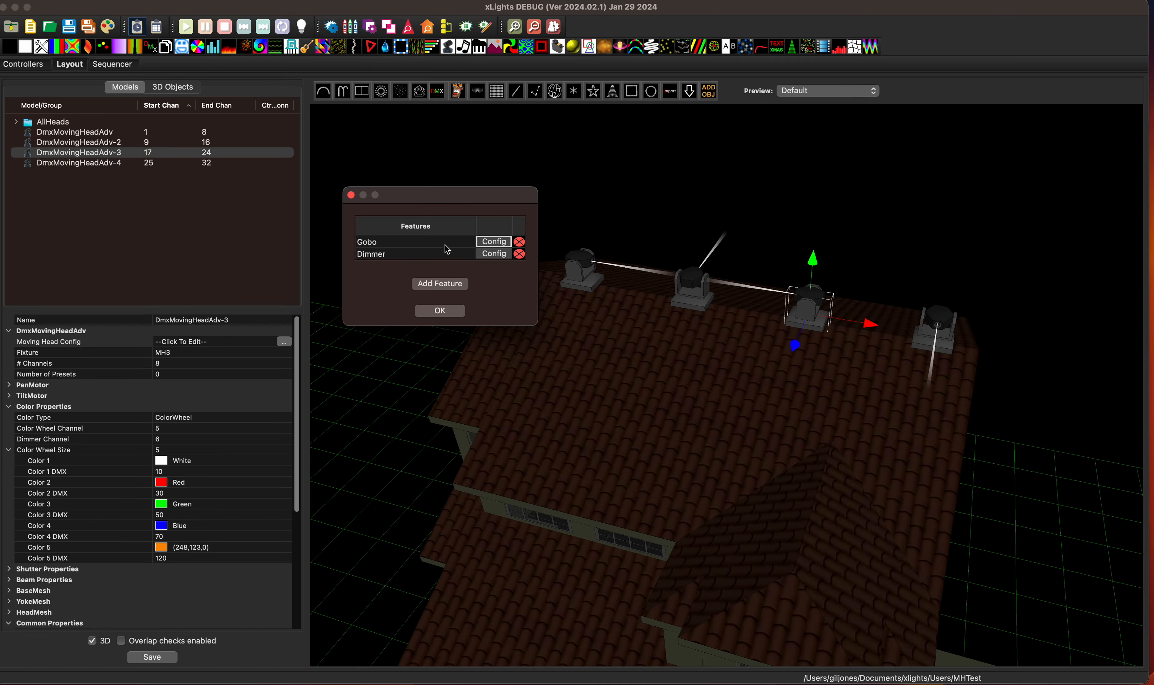
Accept the moving head feature list and save the layout
{"action": "left_click", "coordinate": [442, 310]}
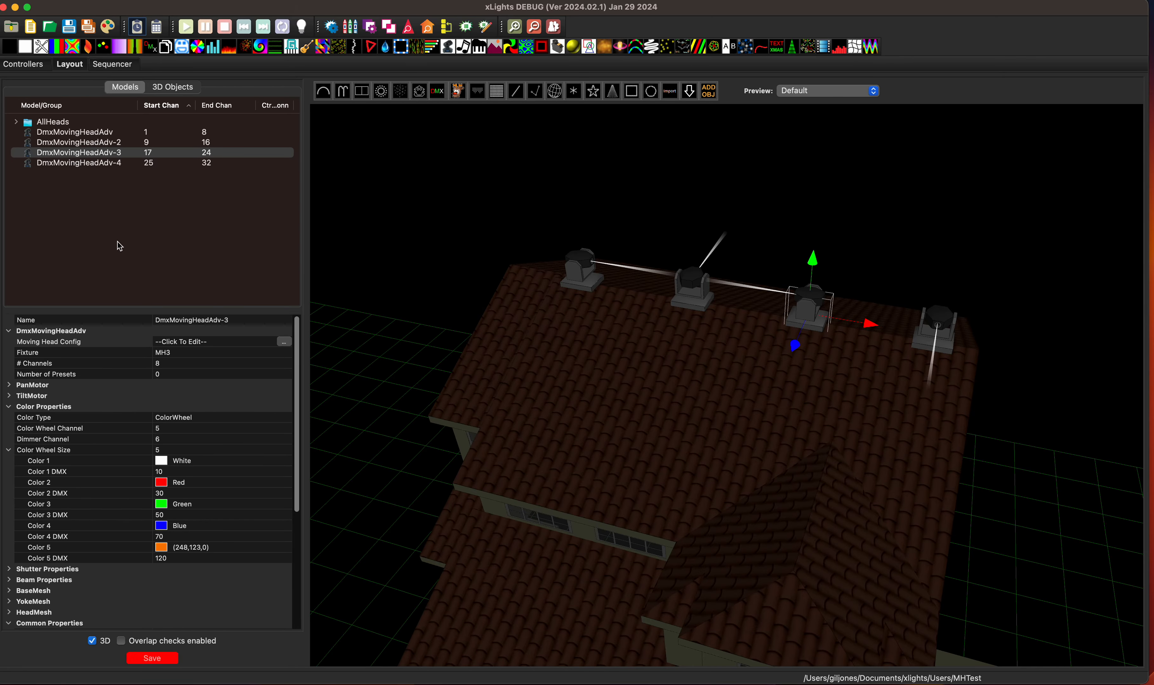
{"action": "left_click", "coordinate": [162, 664]}
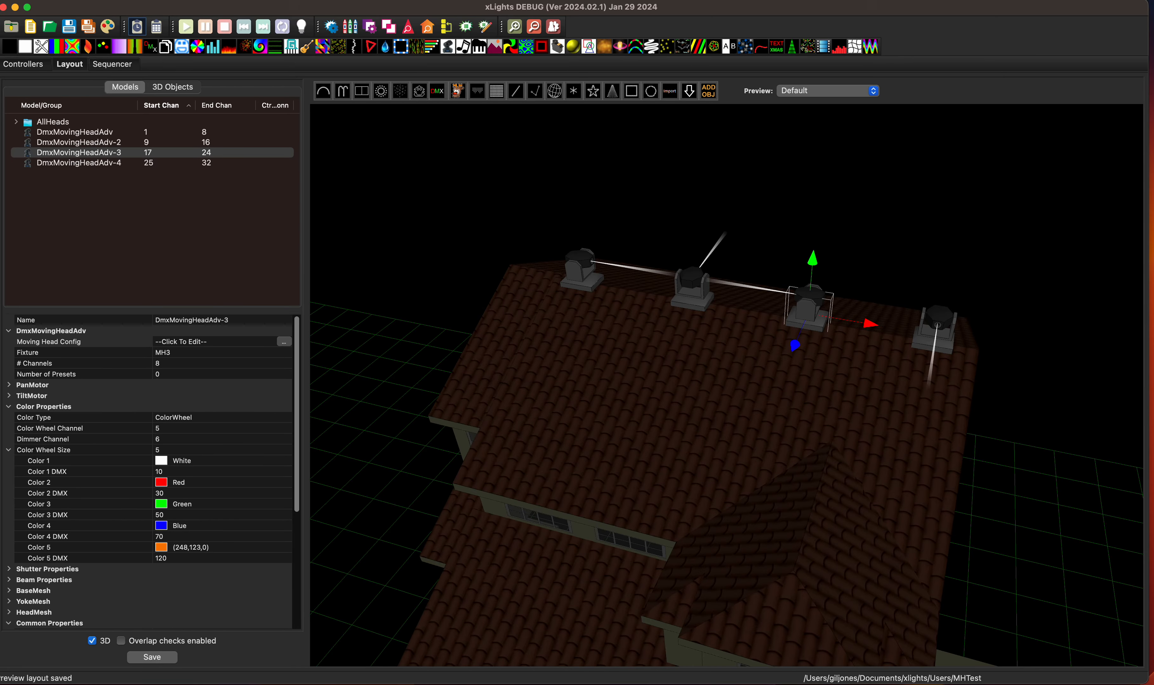
Examine the Moving Head effect's color wheel and color picker controls in the sequencer, and return to the layout
{"action": "left_click", "coordinate": [99, 65]}
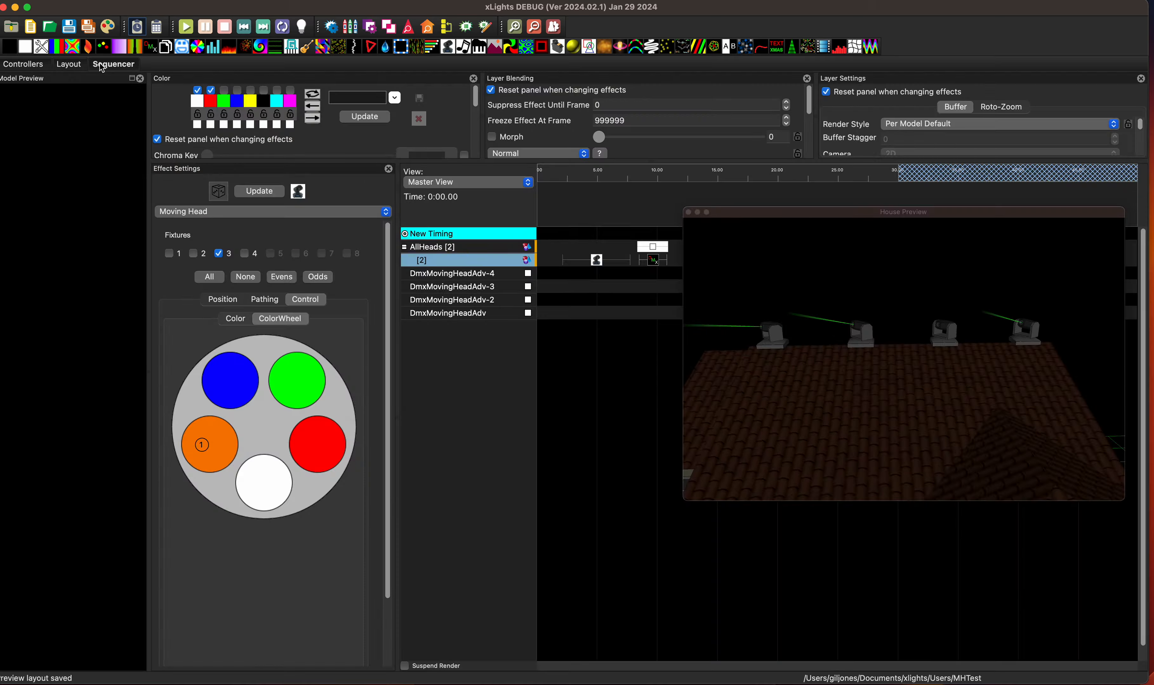
{"action": "left_click", "coordinate": [236, 319]}
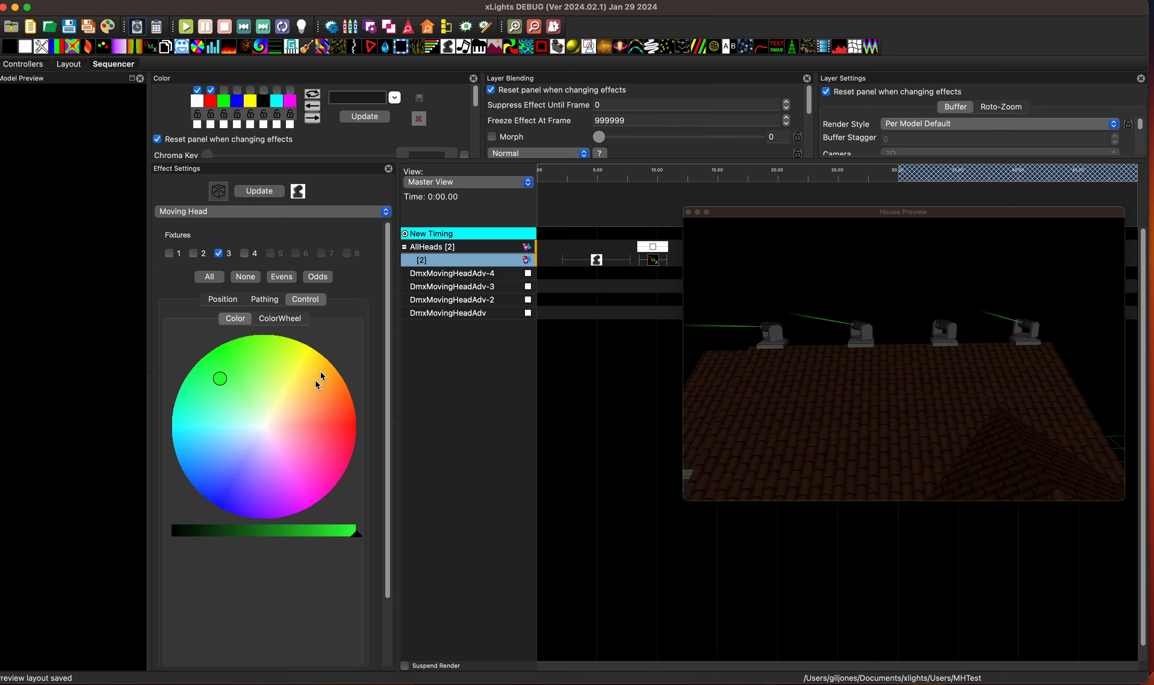
{"action": "left_click", "coordinate": [68, 64]}
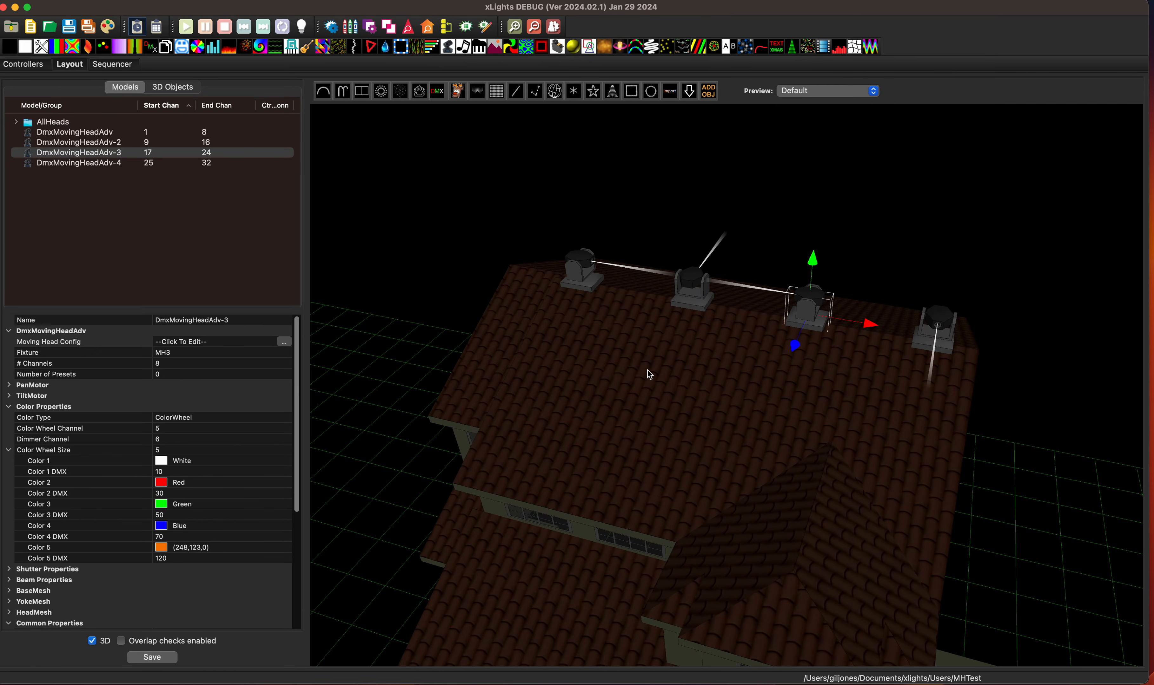
{"action": "left_click_drag", "start_coordinate": [649, 374], "coordinate": [701, 411]}
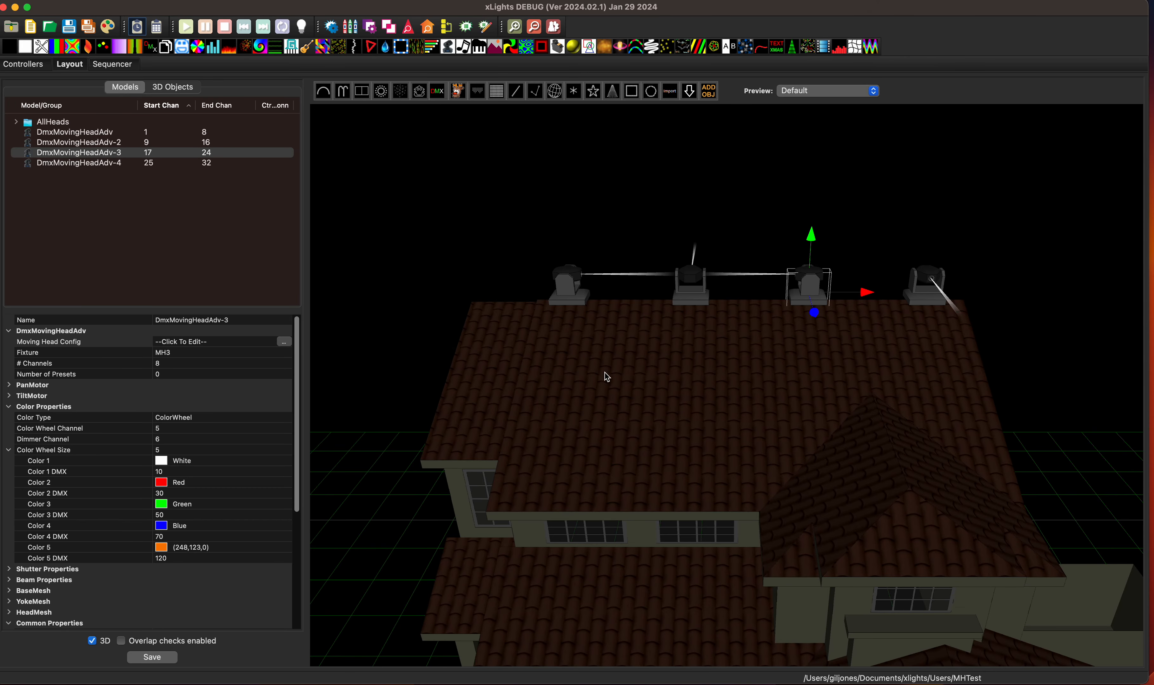
{"action": "left_click_drag", "start_coordinate": [637, 391], "coordinate": [639, 390]}
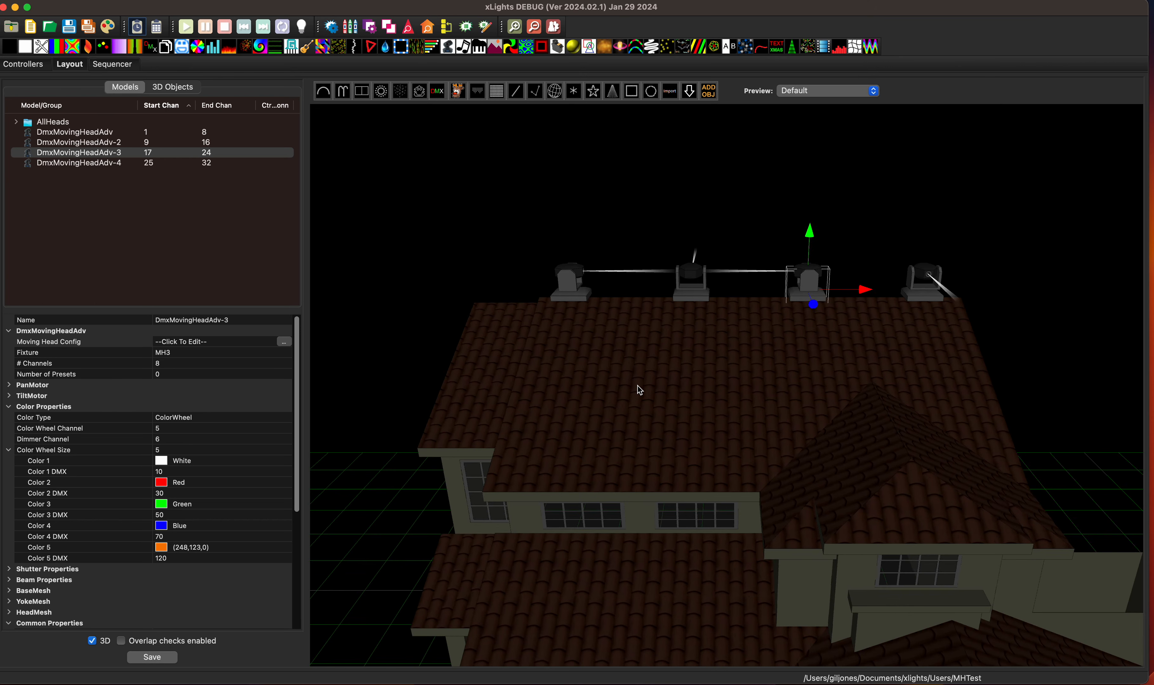